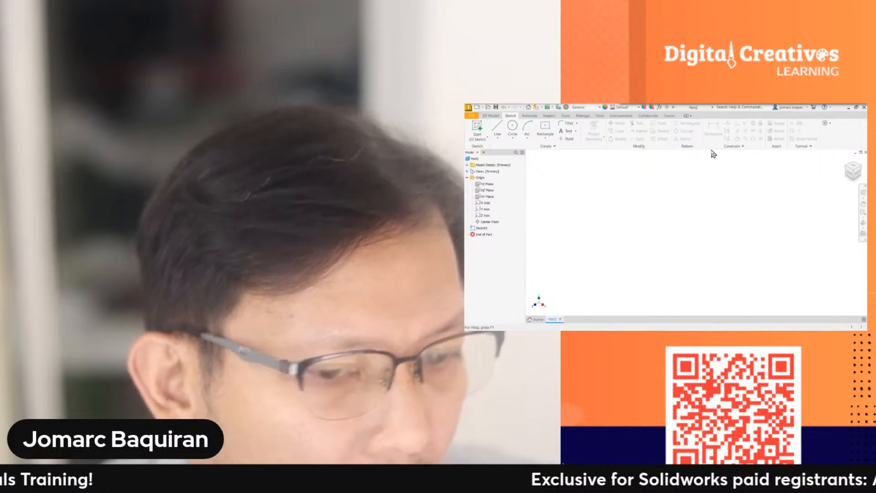
- Switch to the Acrobat window showing the certificate of completion, maximize it and view the whole page
drag(598, 104, 703, 108)
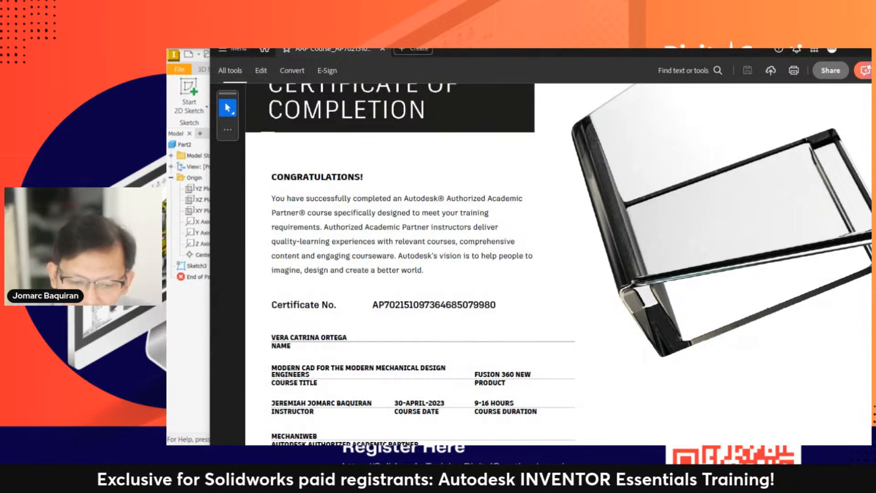
click(468, 168)
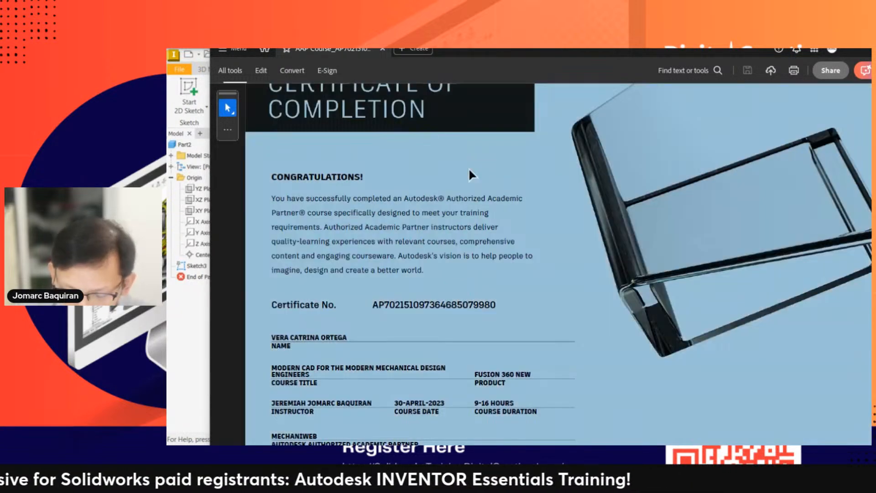
key(super+Up)
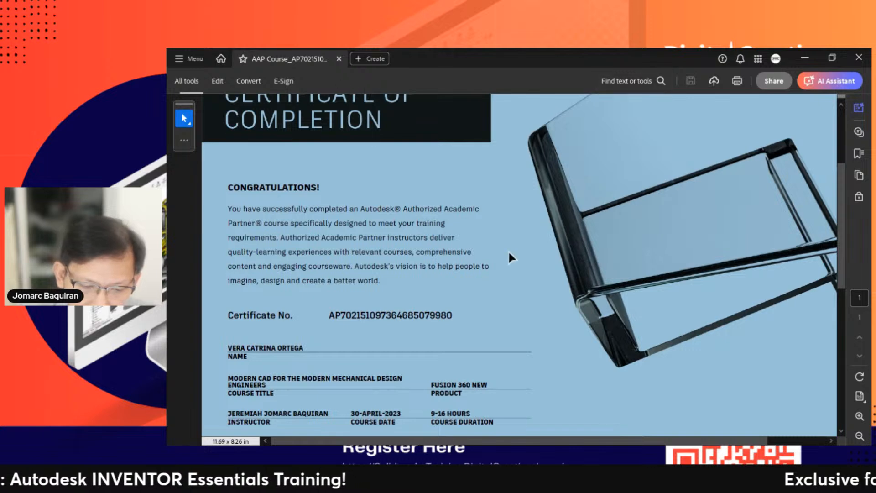
ctrl+scroll(508, 250, down, 3)
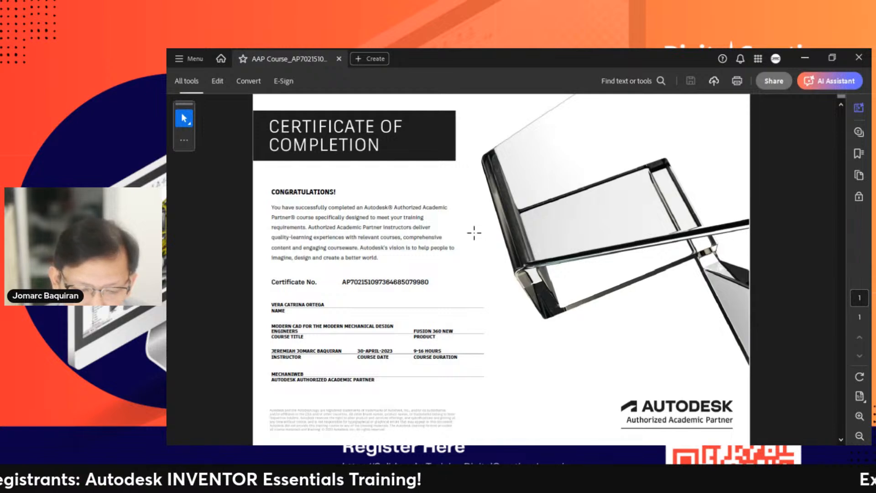
ctrl+scroll(389, 201, up, 3)
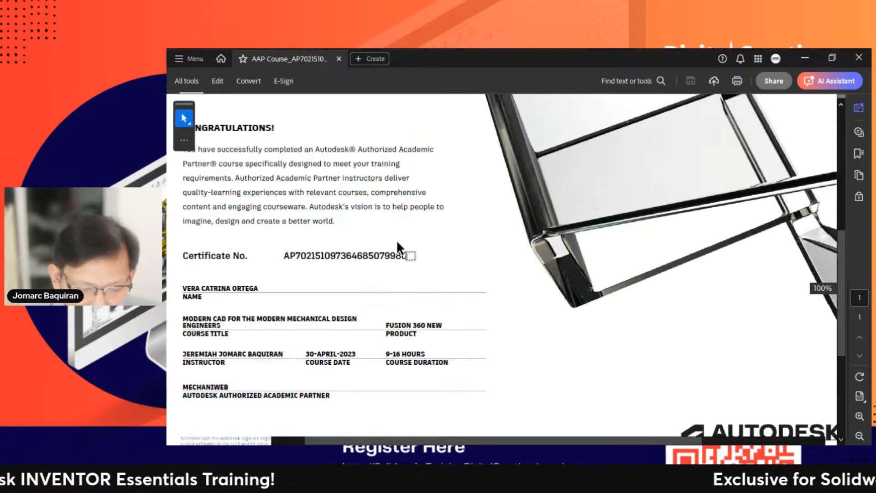
- Examine the course title, product, date and duration on the certificate with the Hand tool, then minimize the PDF viewer
right_click(429, 211)
click(458, 277)
drag(293, 248, 534, 262)
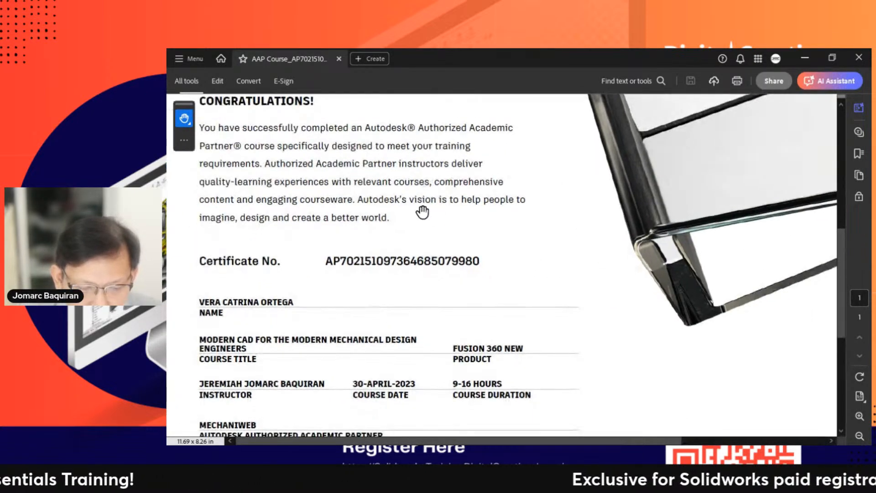
ctrl+scroll(422, 212, up, 2)
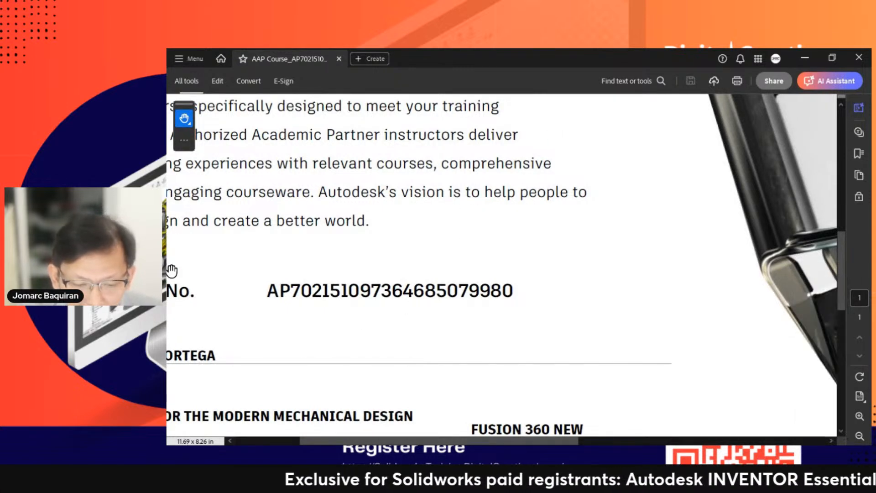
ctrl+scroll(397, 221, down, 2)
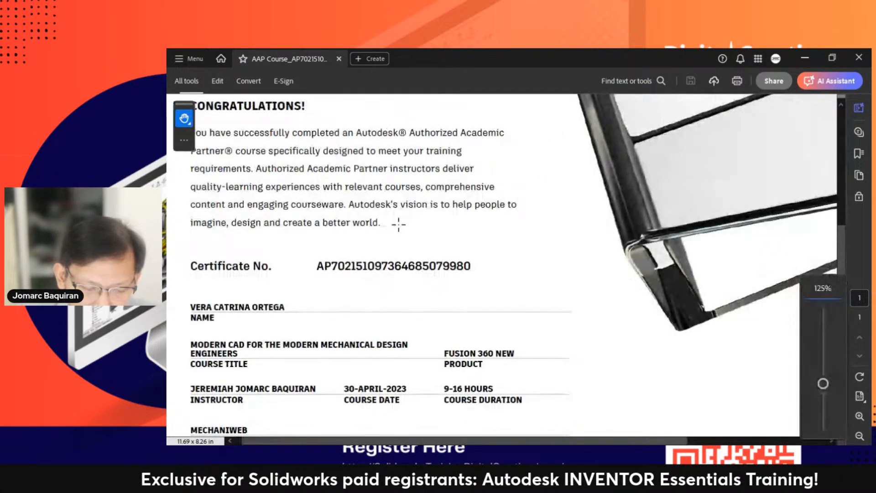
ctrl+scroll(398, 223, up, 4)
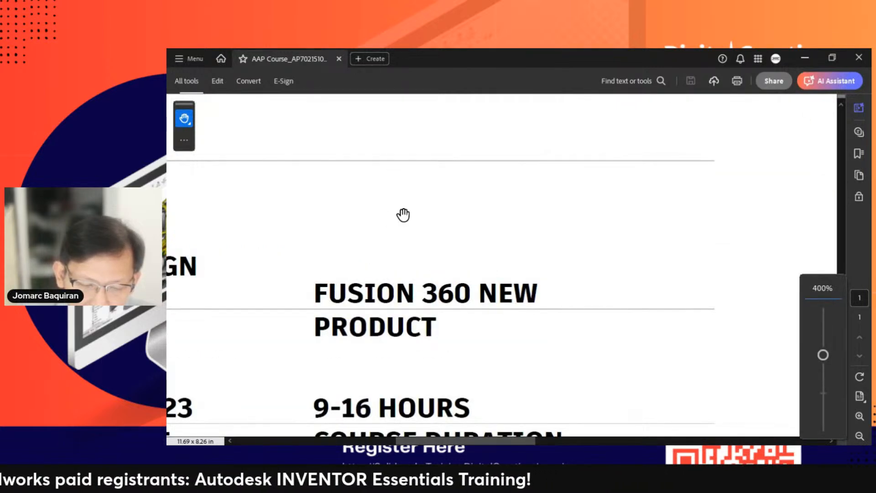
ctrl+scroll(403, 215, down, 2)
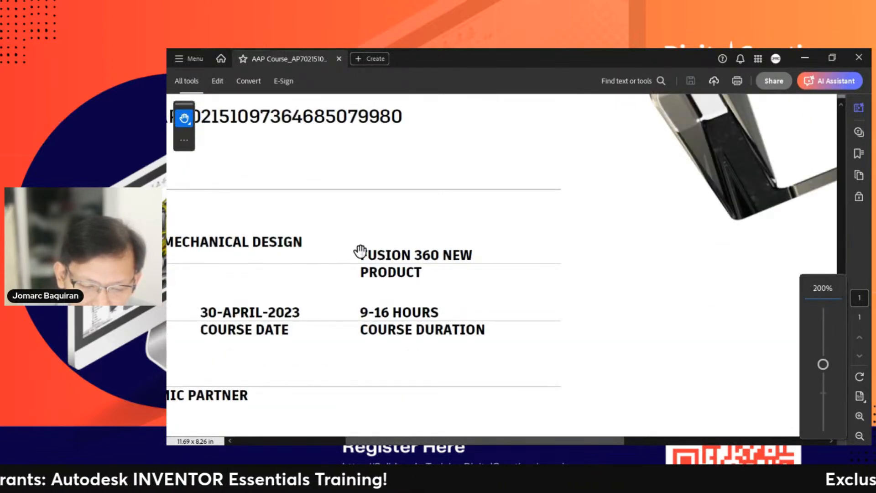
ctrl+scroll(360, 251, down, 2)
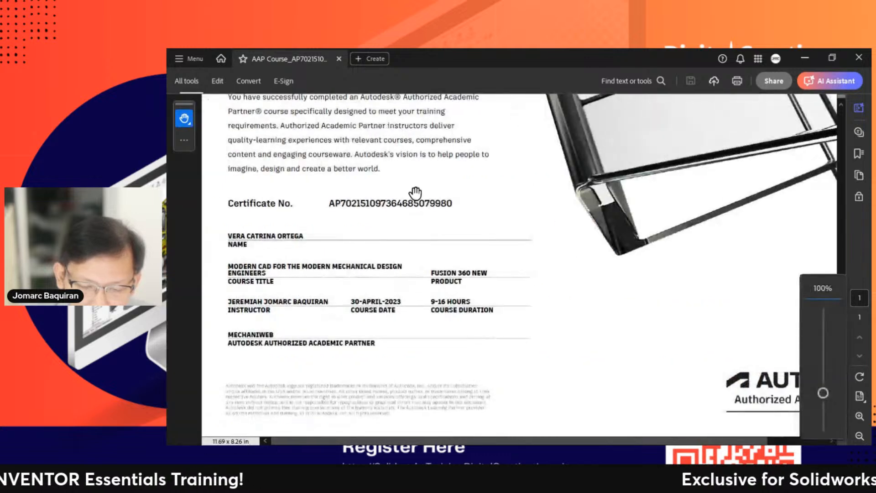
ctrl+scroll(413, 214, down, 1)
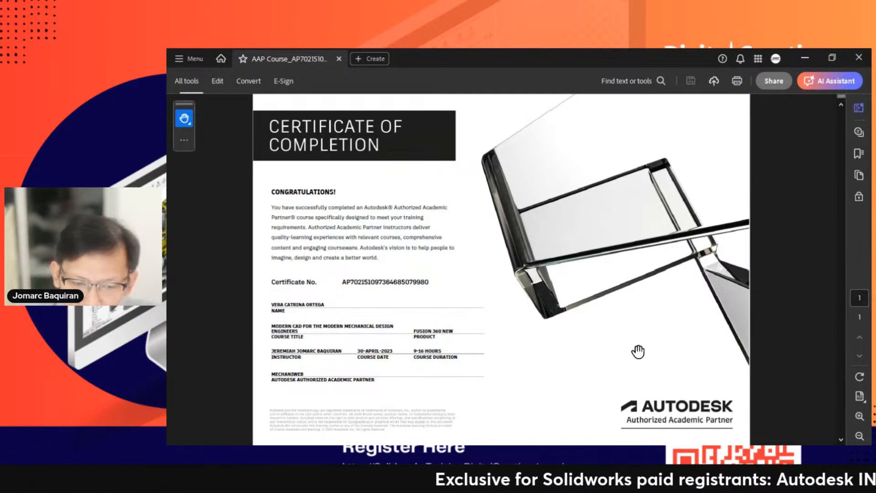
drag(575, 61, 168, 51)
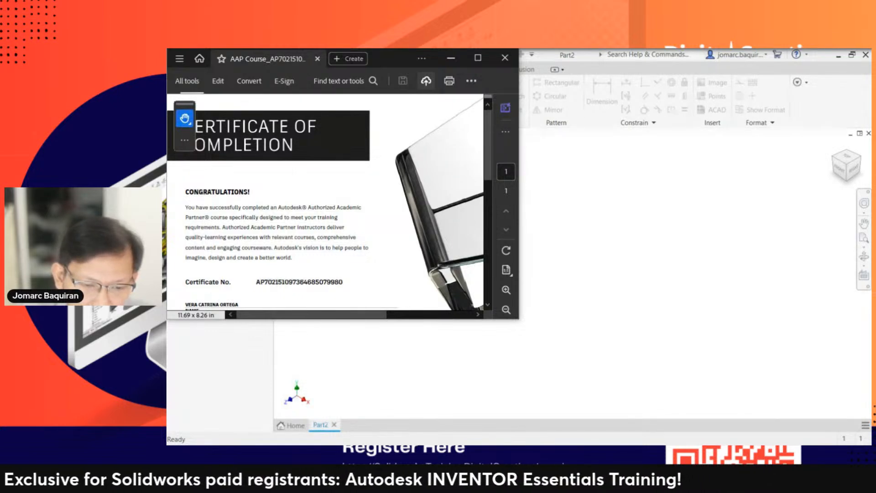
click(451, 58)
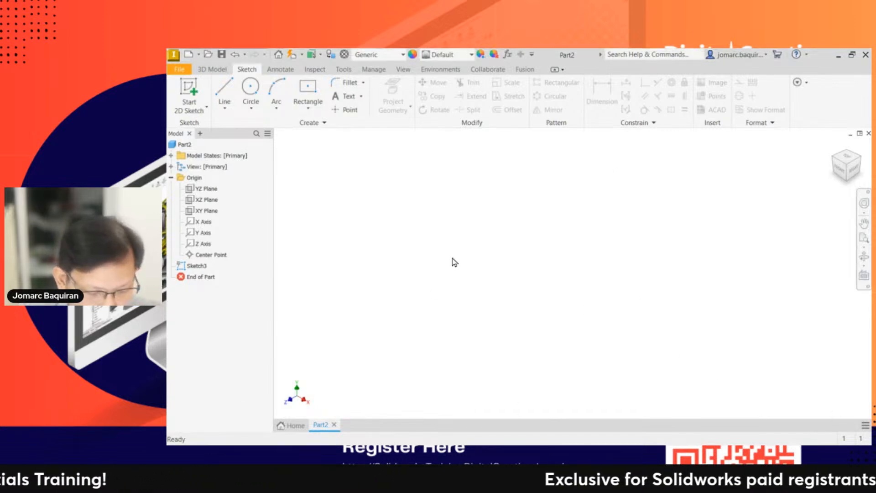
- Close Part2 without saving its changes and maximize the Inventor window
key(ctrl+F4)
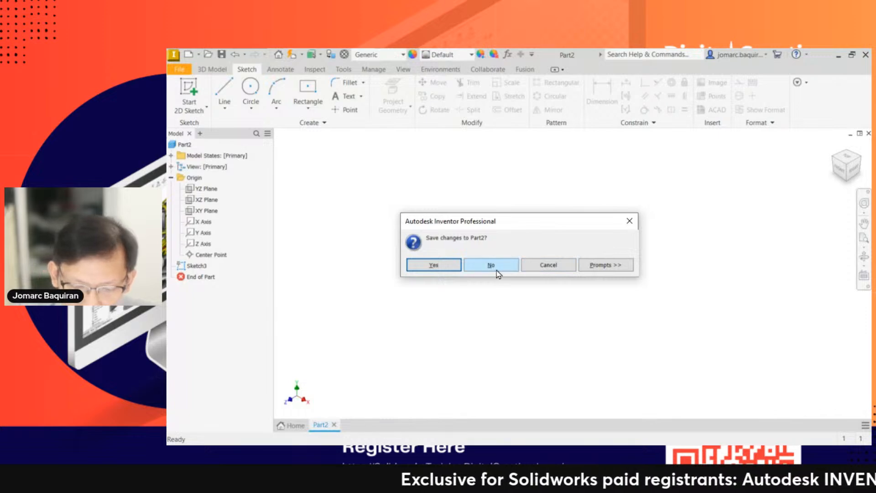
click(496, 271)
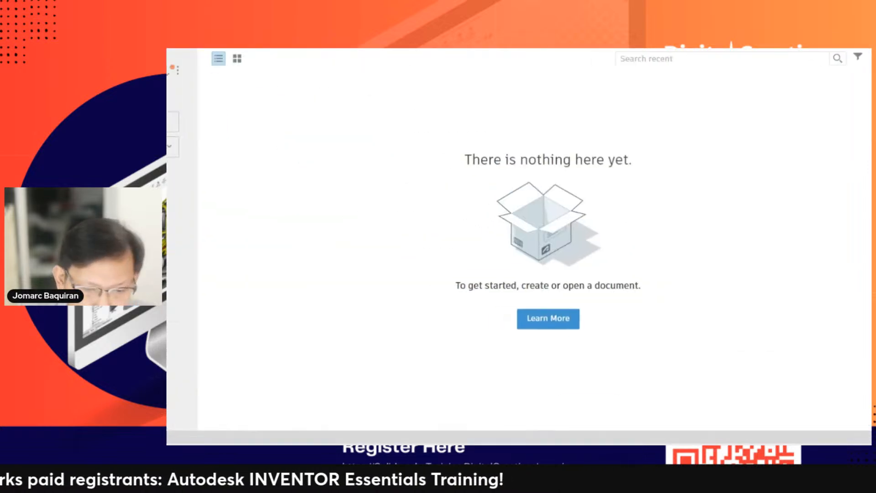
drag(556, 48, 514, 126)
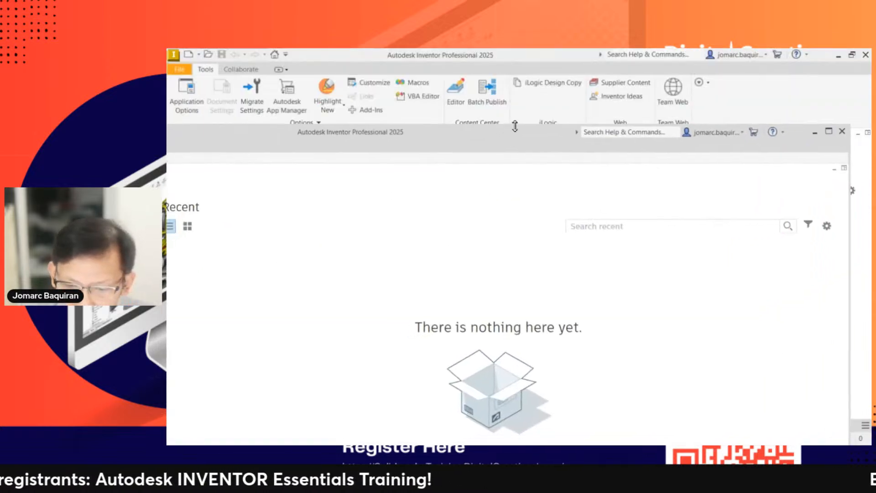
click(828, 132)
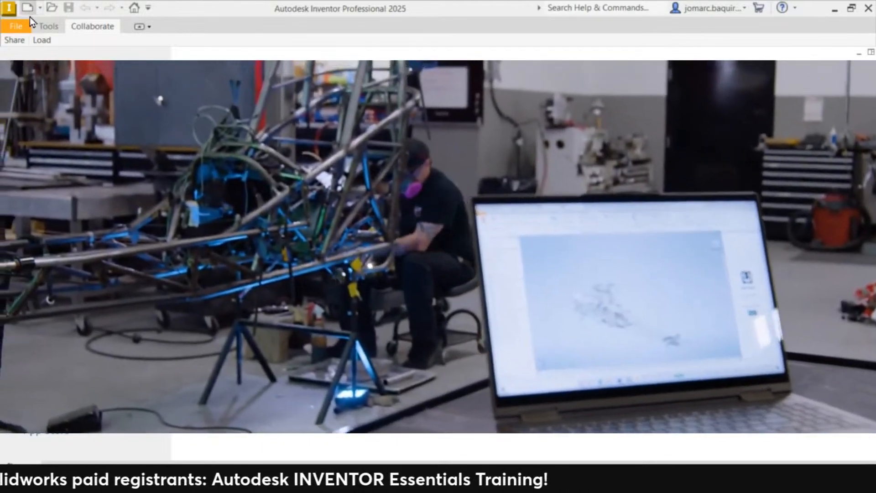
click(18, 29)
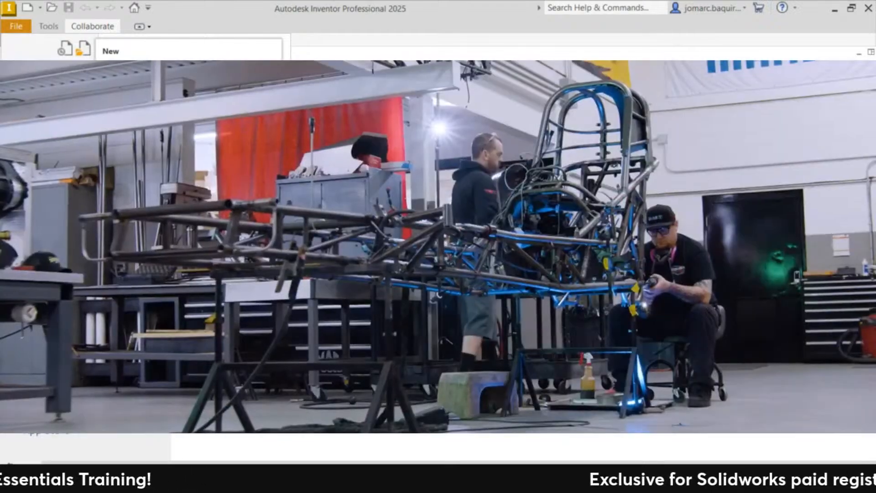
click(49, 25)
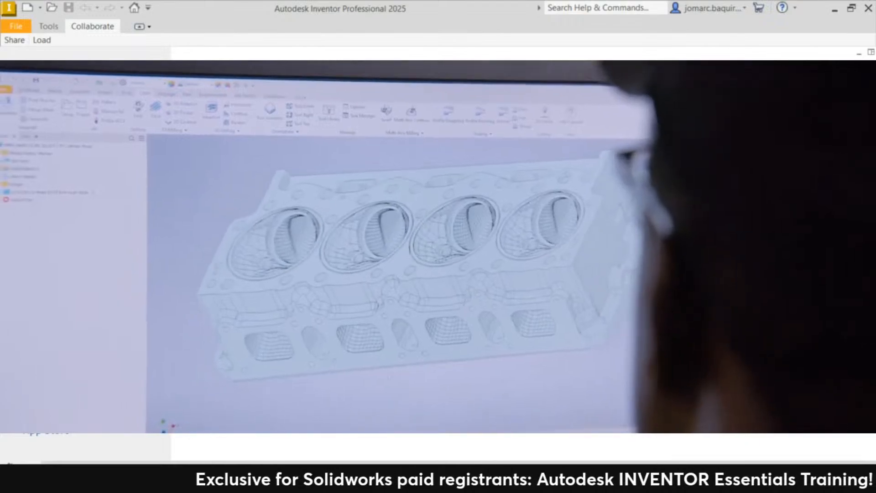
drag(330, 1, 459, 16)
click(634, 14)
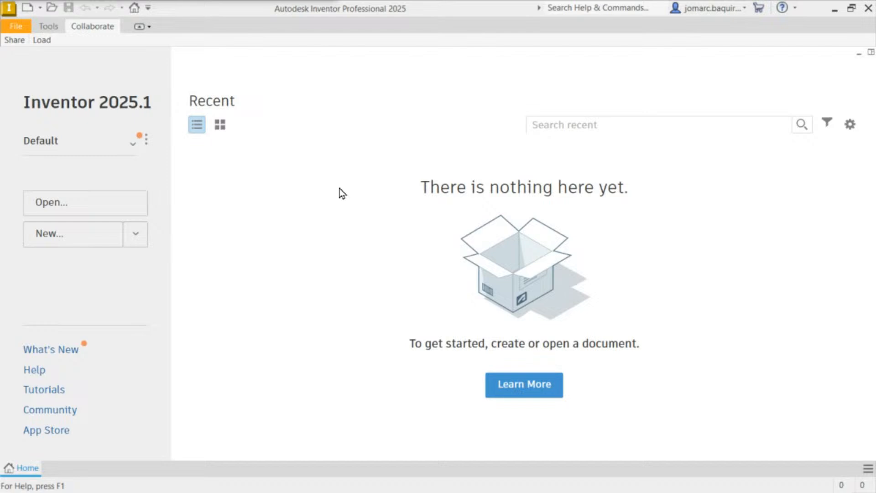
click(64, 234)
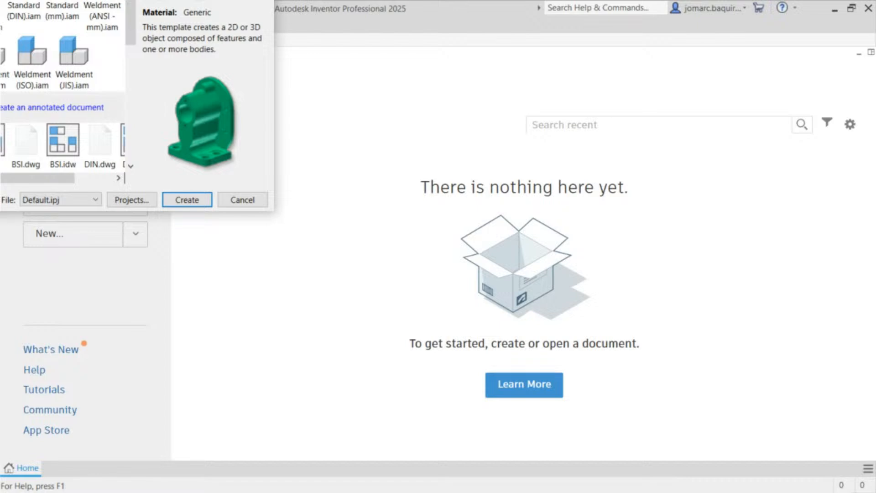
drag(13, 0, 426, 34)
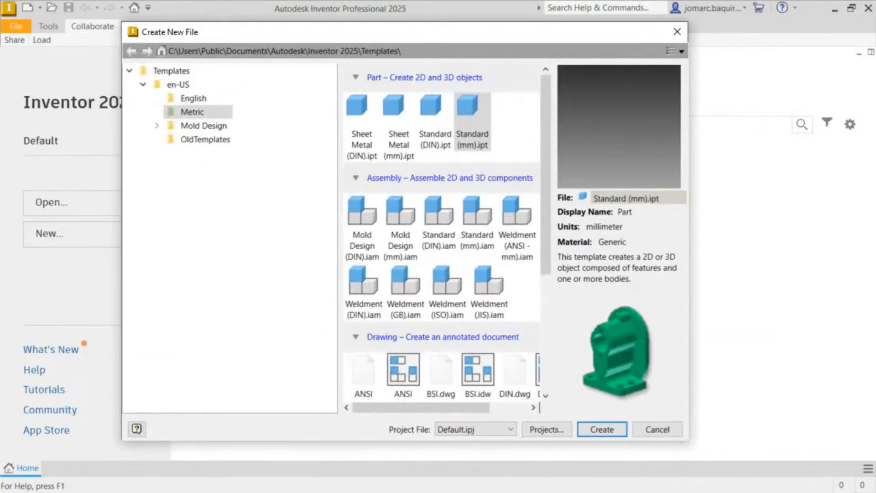
click(677, 42)
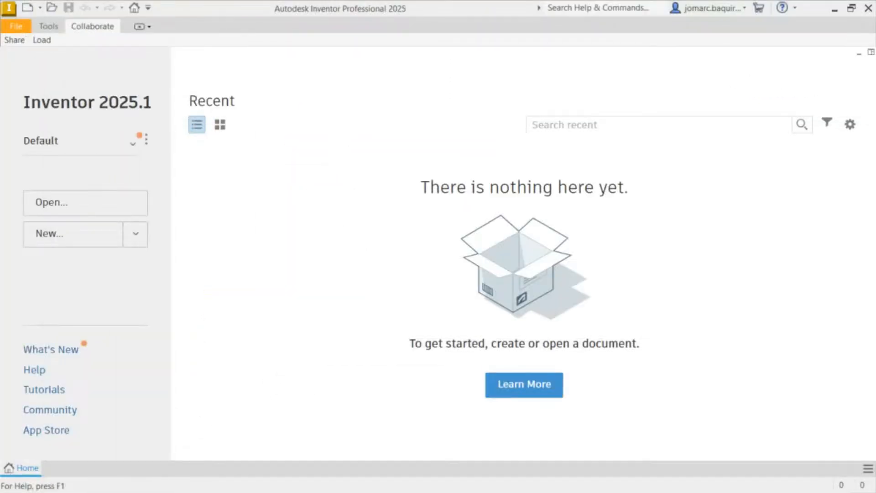
- Switch to the File Explorer window of the TrainingProper folder and show its full path
drag(875, 0, 547, 83)
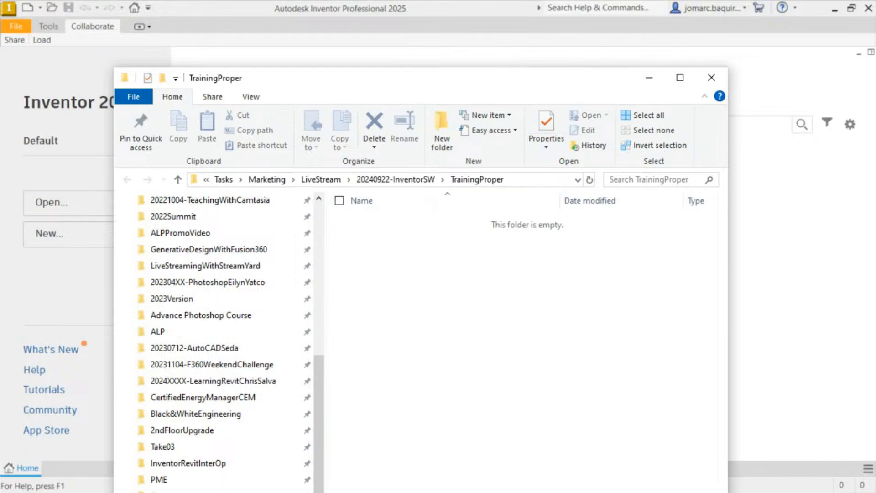
click(531, 178)
key(Escape)
drag(402, 79, 428, 40)
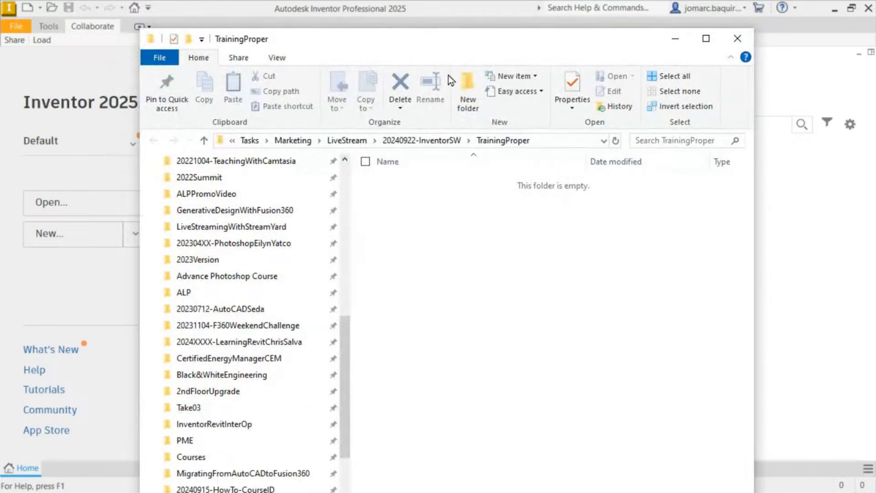
click(551, 141)
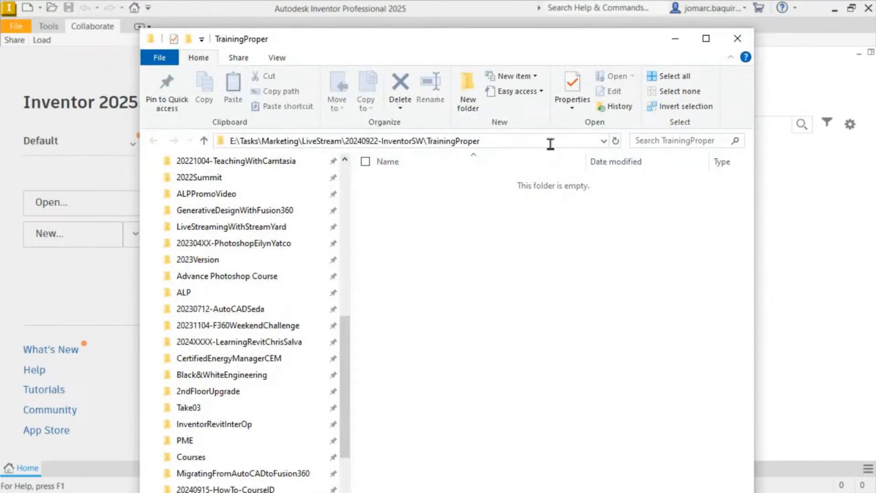
click(459, 275)
click(563, 143)
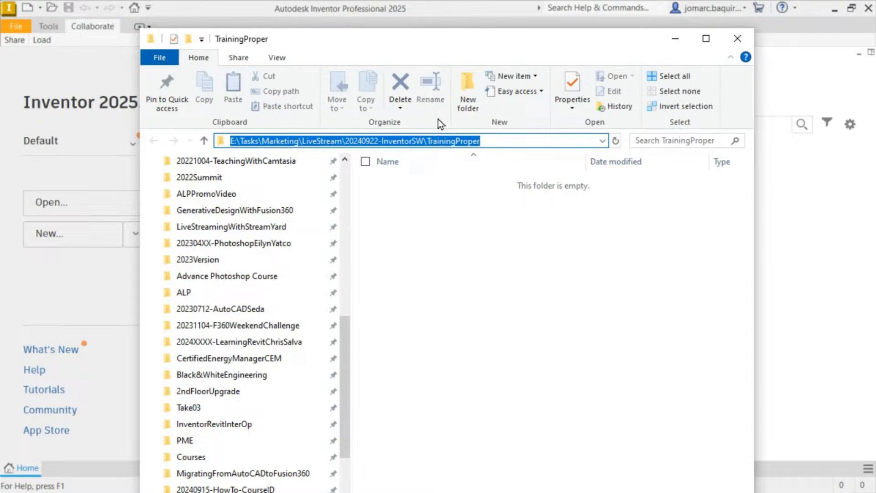
click(502, 269)
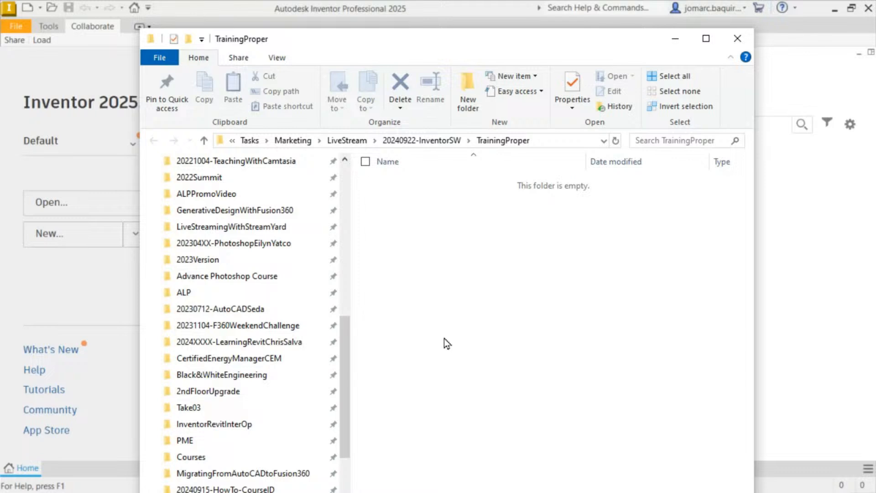
- Create a new folder with the default name inside TrainingProper and permanently delete it
key(ctrl+shift+n)
key(Return)
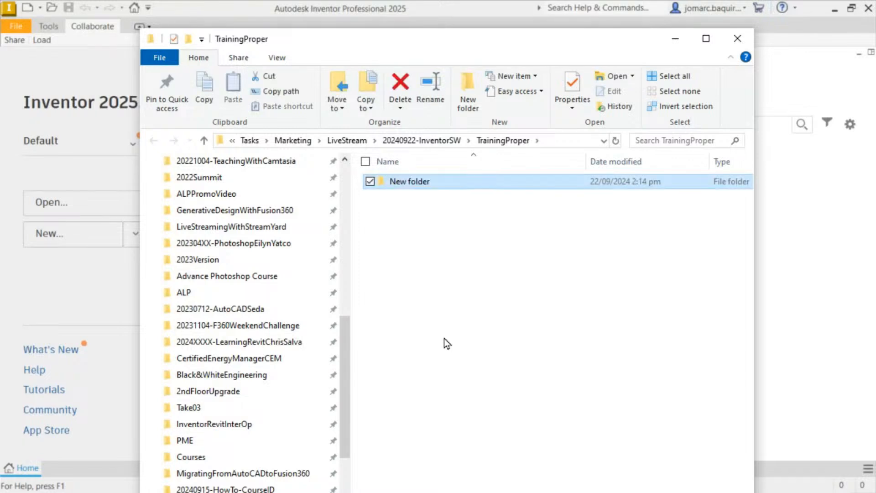
key(shift+Delete)
key(Return)
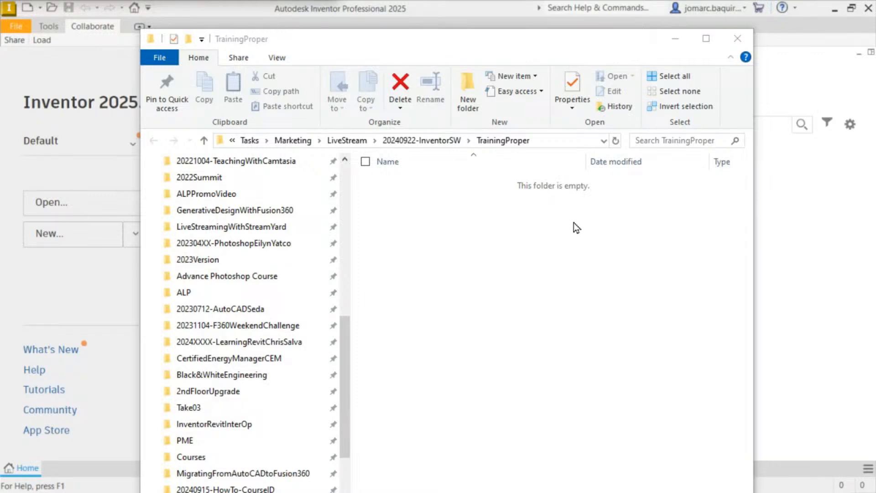
- Select the full path of the TrainingProper folder, minimize File Explorer and open the project settings in Inventor
click(558, 144)
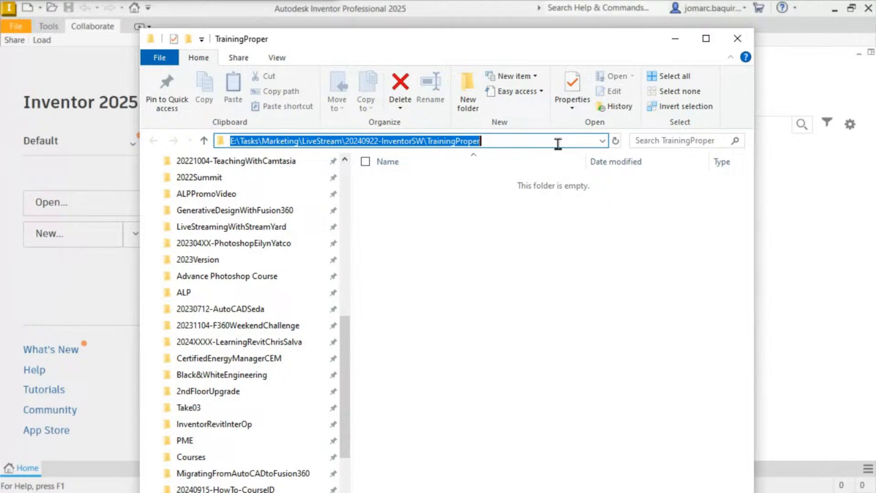
click(676, 38)
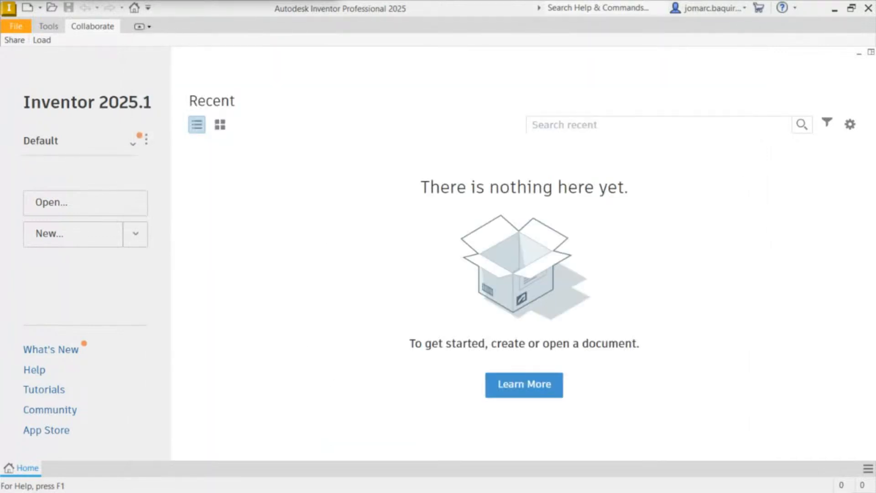
click(148, 146)
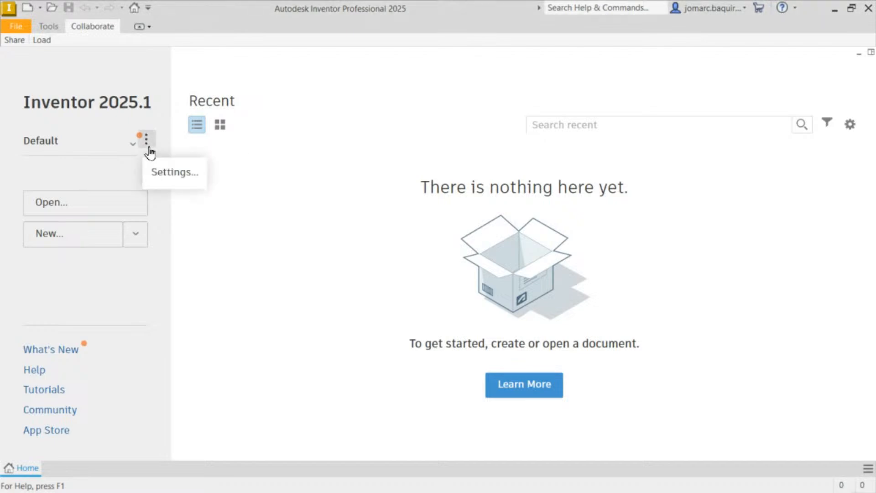
click(182, 179)
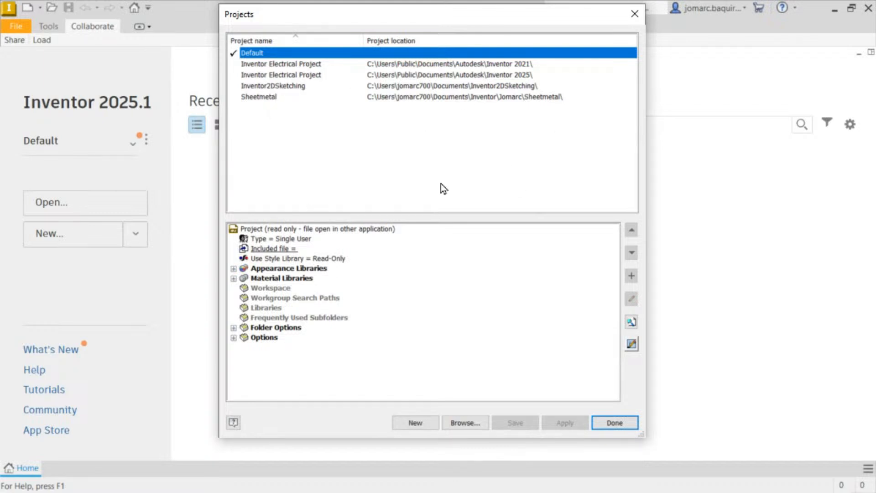
click(414, 425)
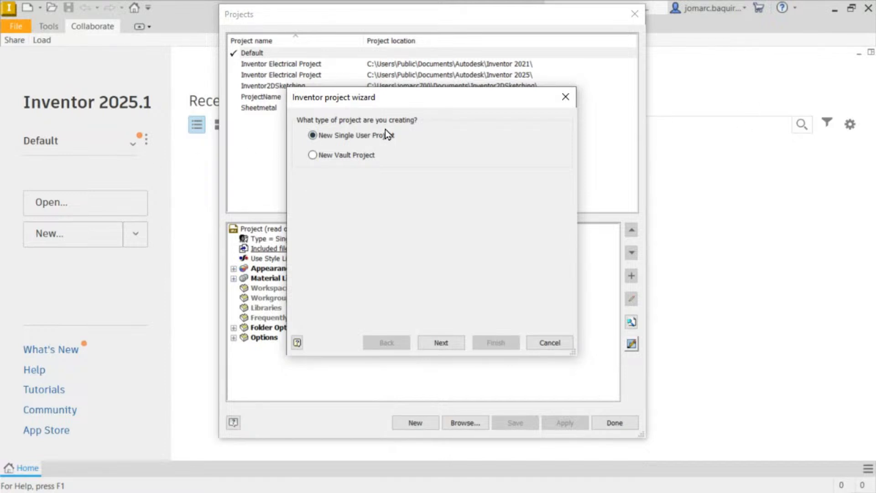
click(554, 345)
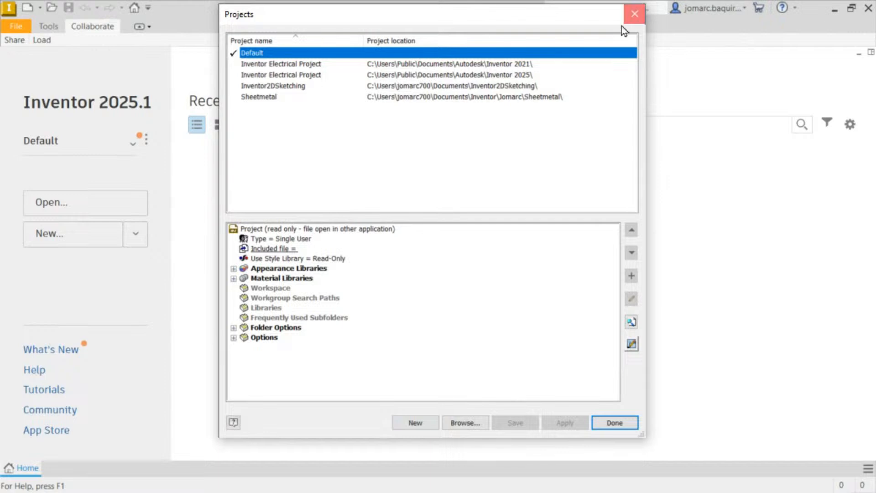
click(635, 14)
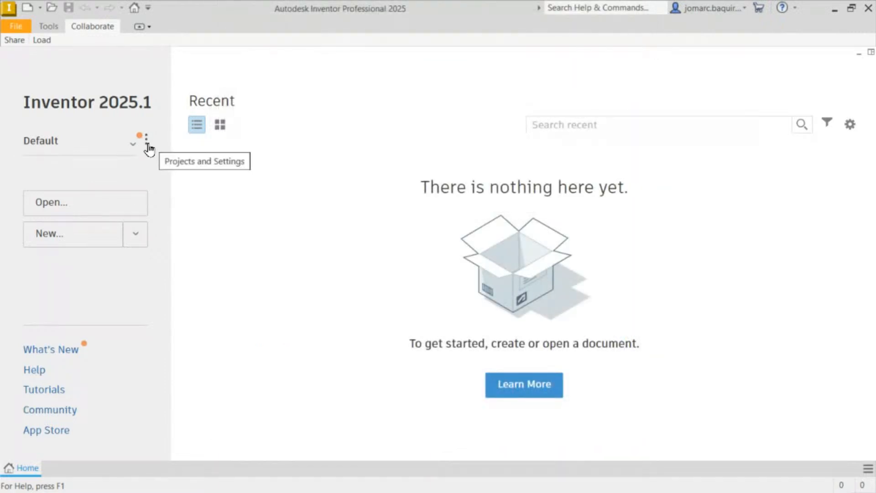
- Open the project settings and start a new single-user project with the project wizard
click(148, 149)
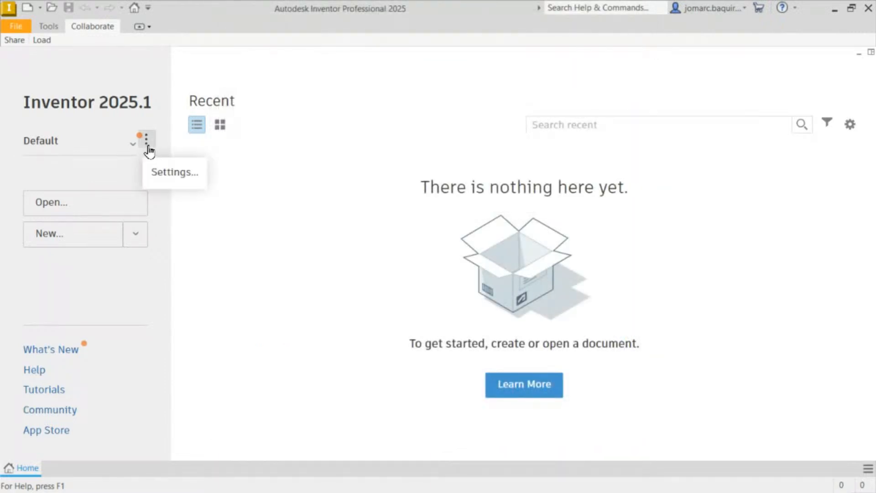
click(173, 173)
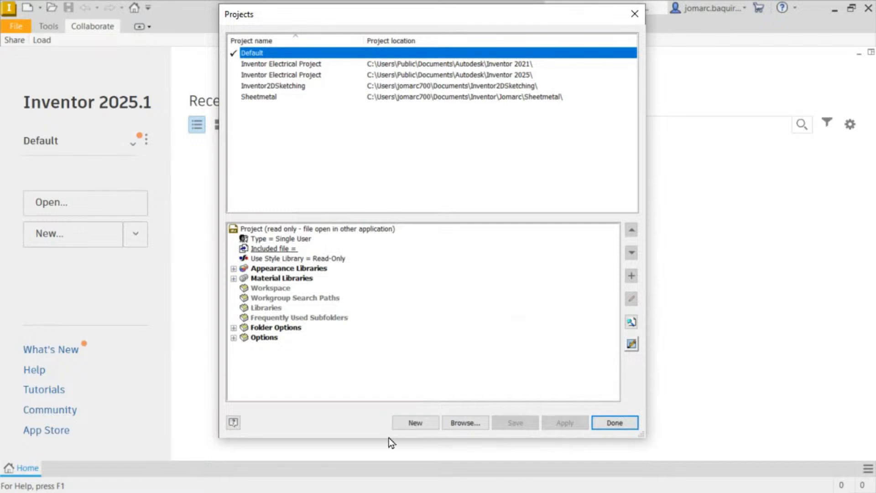
click(410, 423)
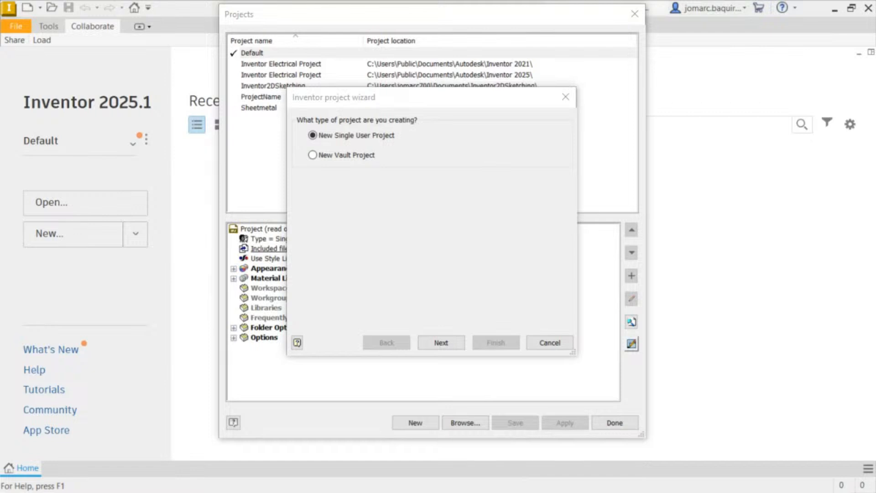
click(441, 343)
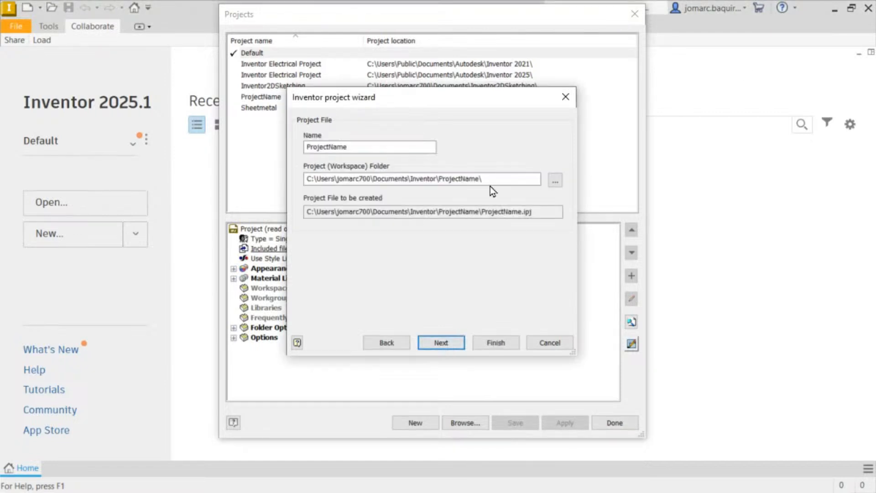
- Name the new project Inventor2025
double_click(391, 146)
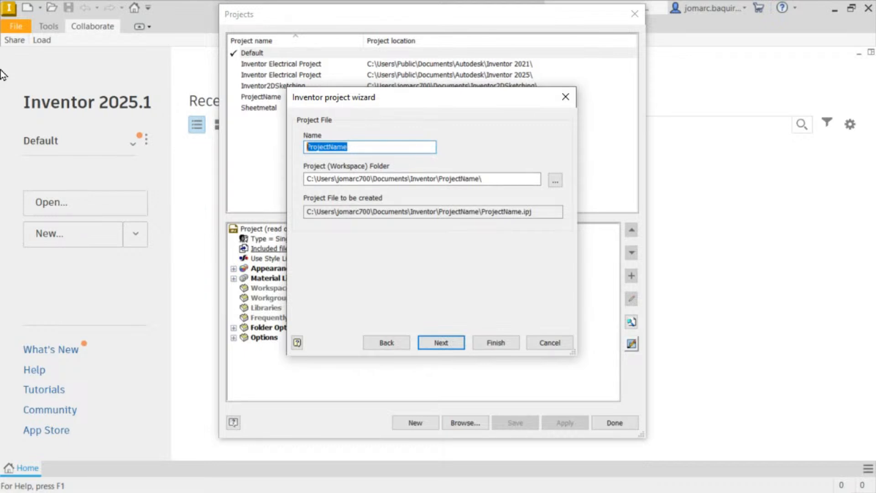
text(Iven)
key(BackSpace)
key(BackSpace)
text(nve)
key(BackSpace)
key(BackSpace)
key(BackSpace)
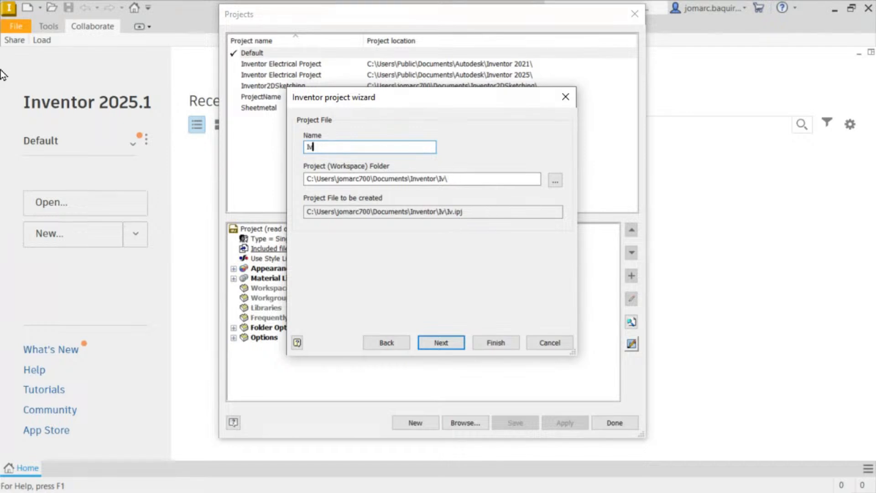
text(en)
key(BackSpace)
key(BackSpace)
key(BackSpace)
text(nve)
key(BackSpace)
key(BackSpace)
key(BackSpace)
text(nventor2025)
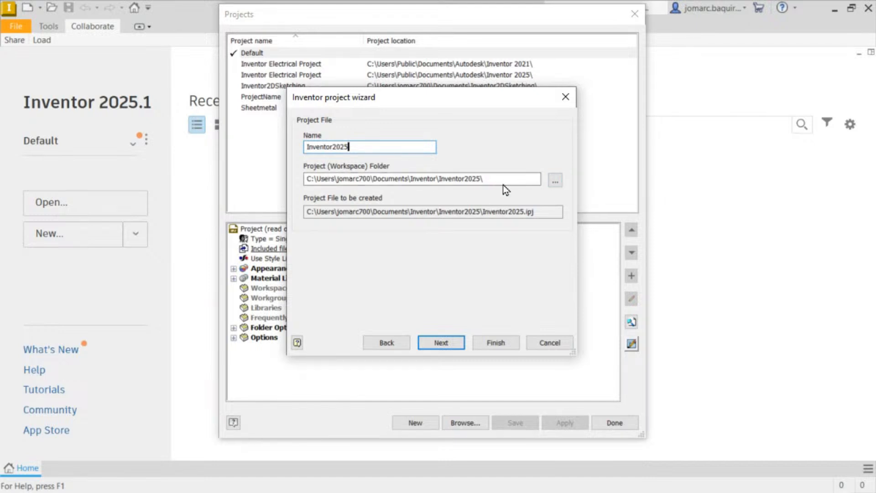
- Set the project's workspace folder to E:\Tasks\Marketing\LiveStream\20240922-InventorSW\TrainingProper
click(556, 182)
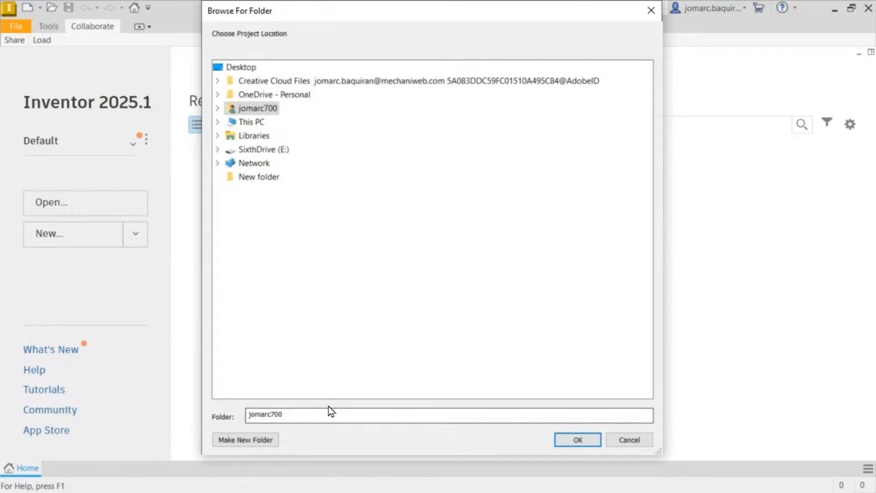
drag(338, 12, 399, 0)
double_click(361, 287)
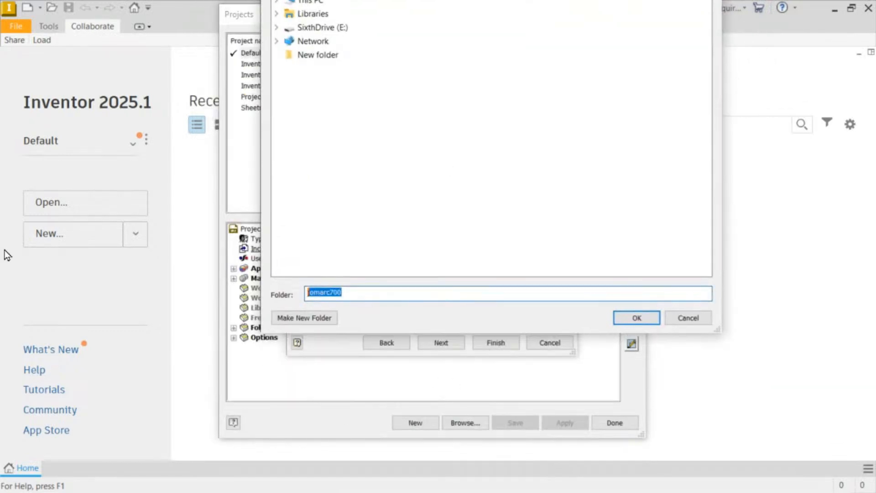
text(E:\Tasks\Marketing\LiveStream\20240922-InventorSW\TrainingProper)
key(Return)
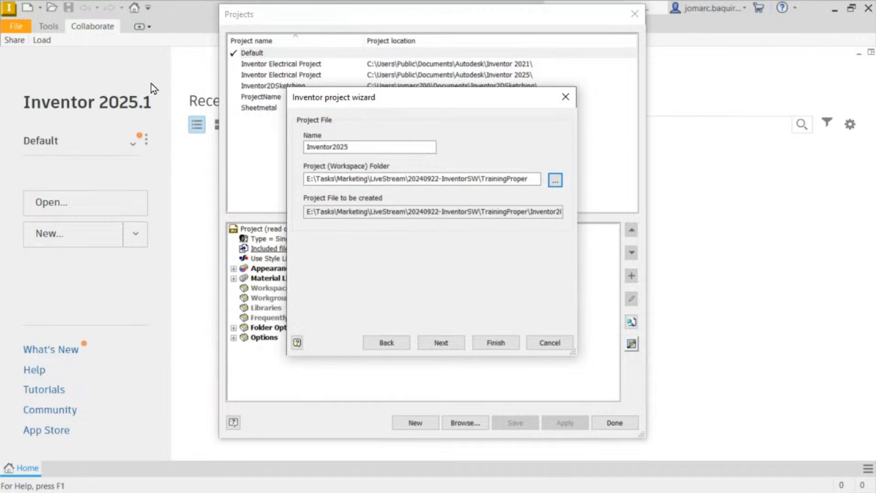
- Browse for the workspace folder again and re-enter the same TrainingProper path
click(554, 181)
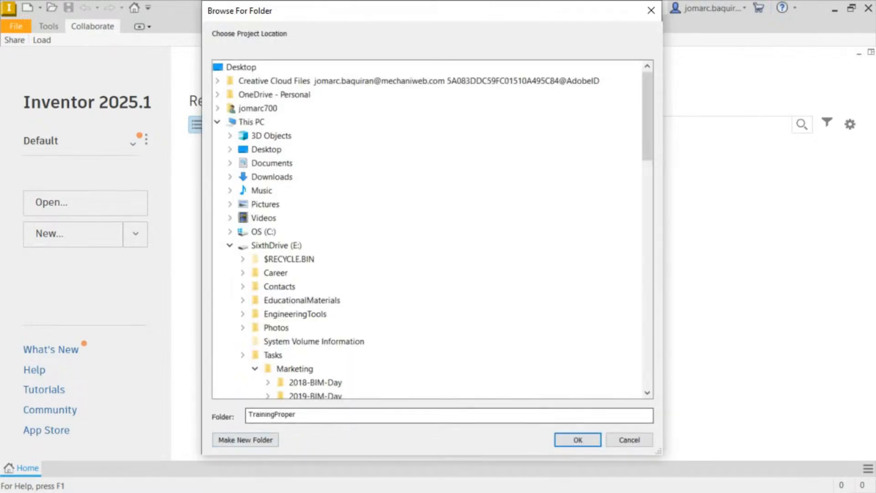
double_click(332, 416)
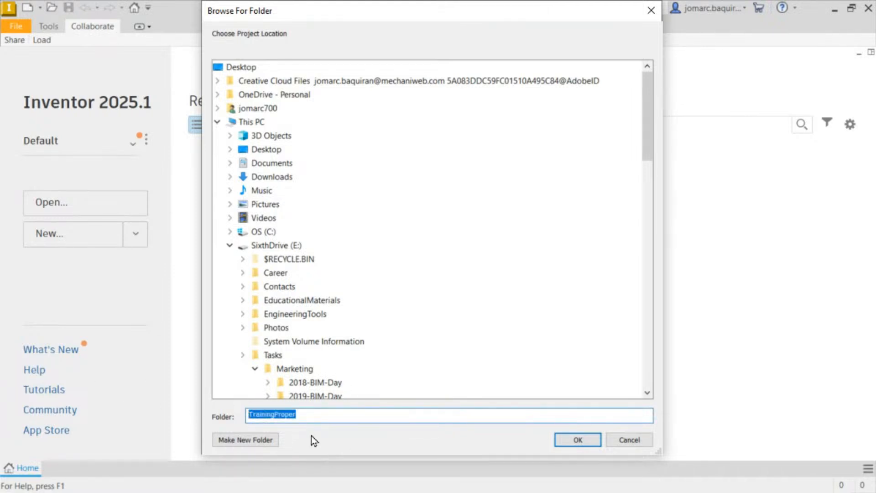
text(E:\Tasks\Marketing\LiveStream\20240922-InventorSW\TrainingProper)
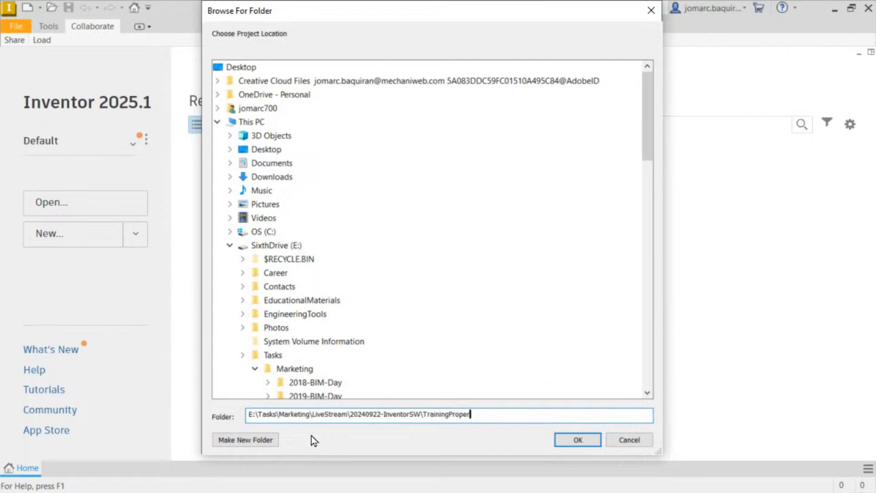
key(Return)
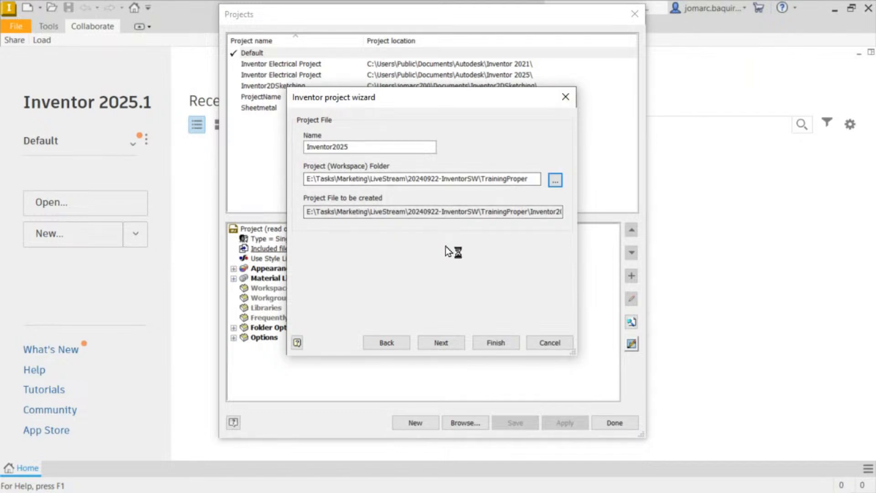
- Finish creating the Inventor2025 project and close the project settings
click(496, 343)
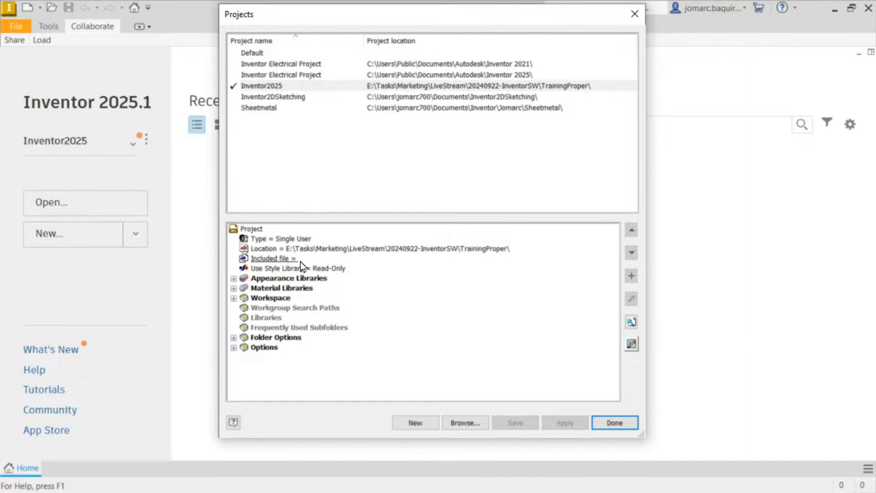
click(618, 423)
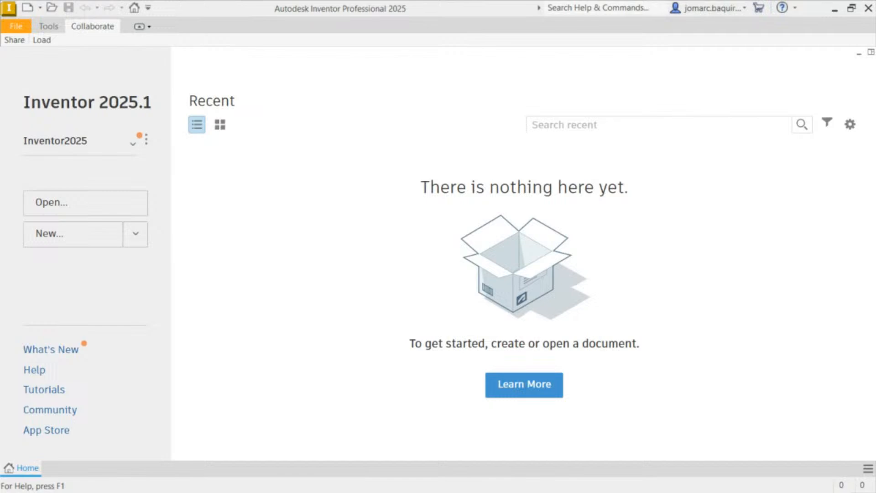
- Switch to File Explorer to inspect the contents of the TrainingProper folder and return to Inventor
key(alt+Tab)
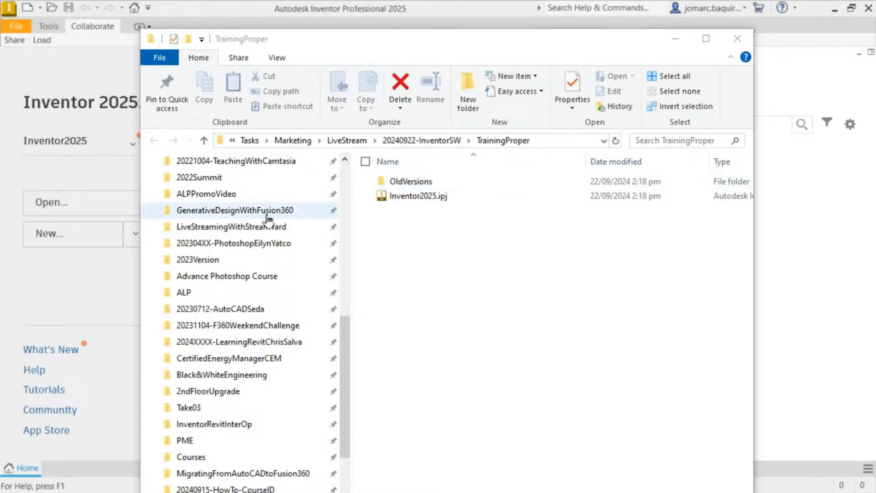
drag(626, 43, 237, 47)
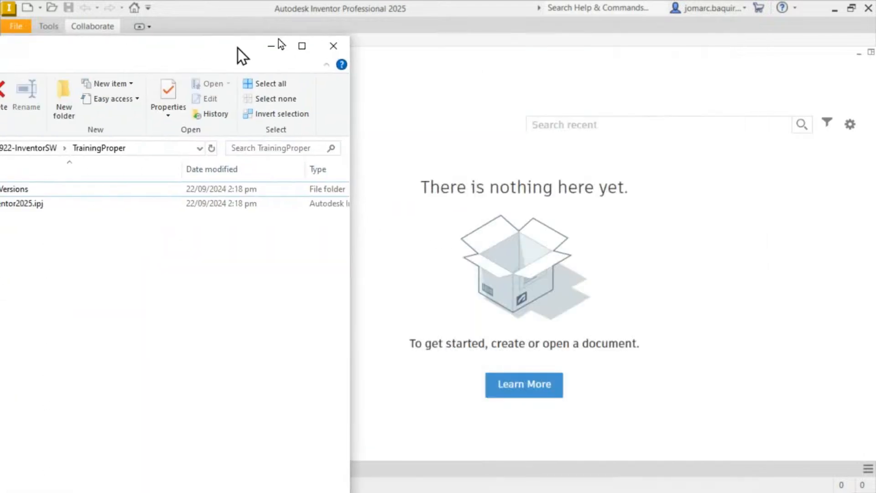
click(272, 46)
drag(875, 0, 629, 145)
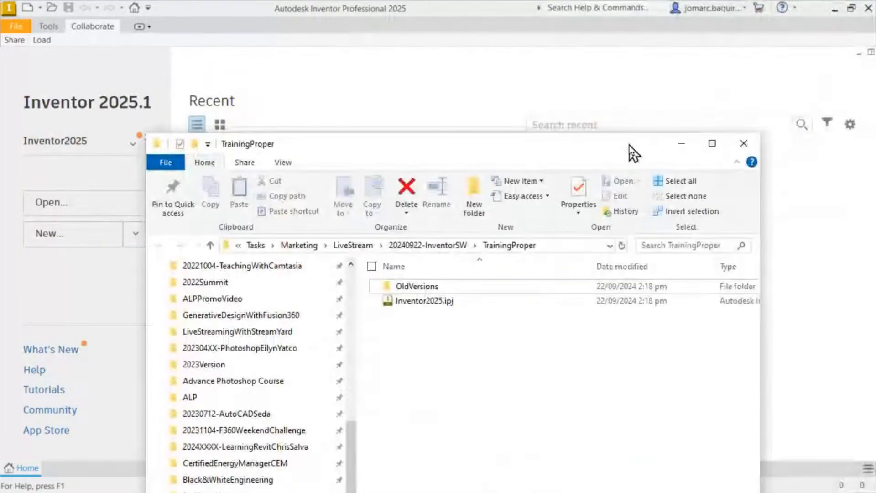
click(485, 78)
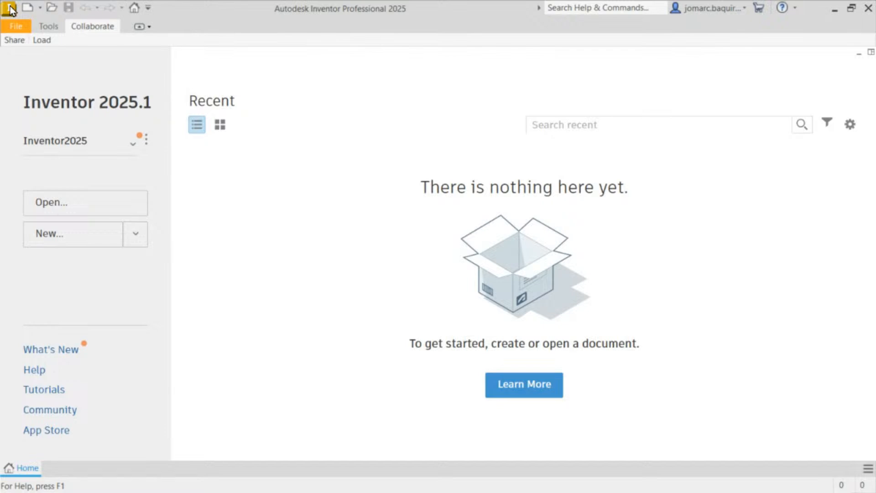
- Create a new part file directly from the available file types and close it again
click(17, 27)
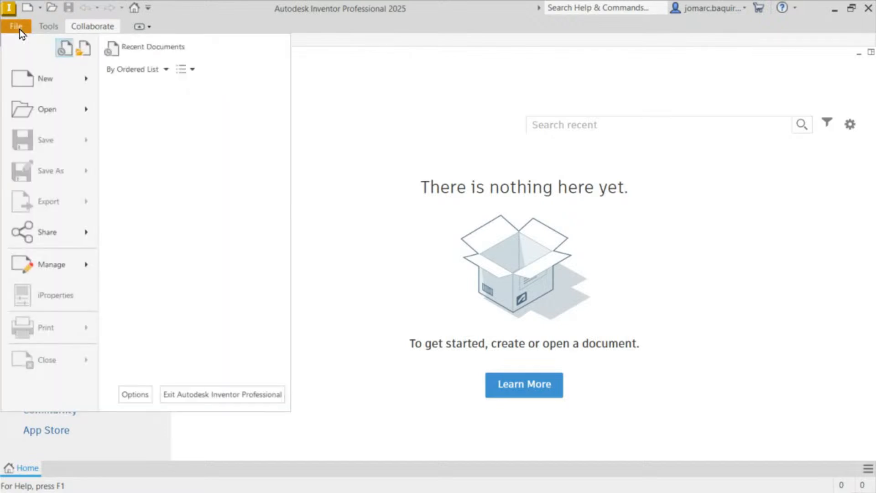
mouse_move(89, 79)
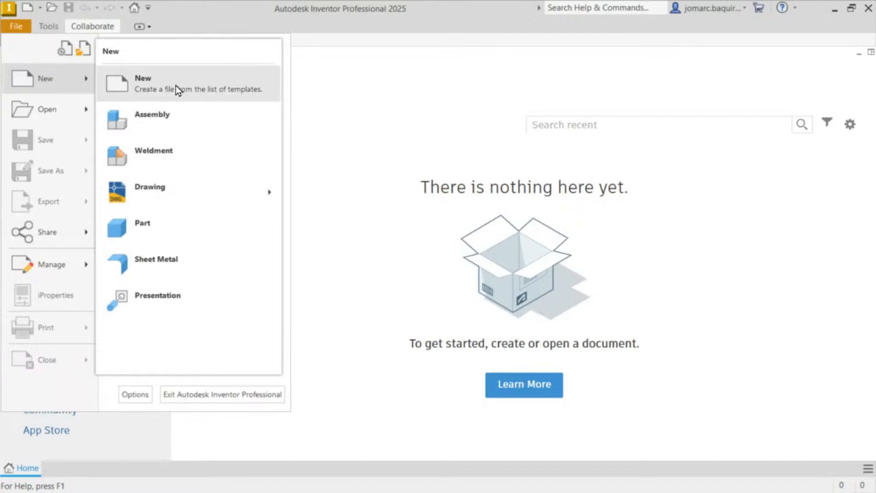
click(165, 229)
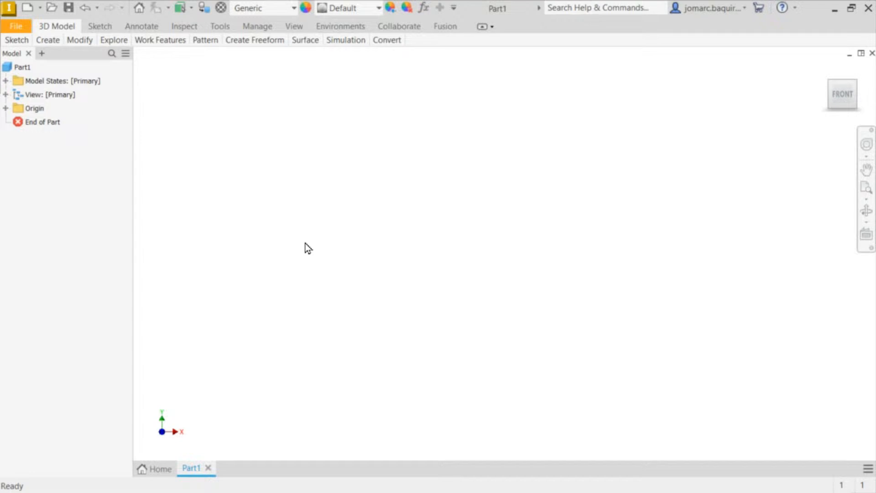
key(ctrl+F4)
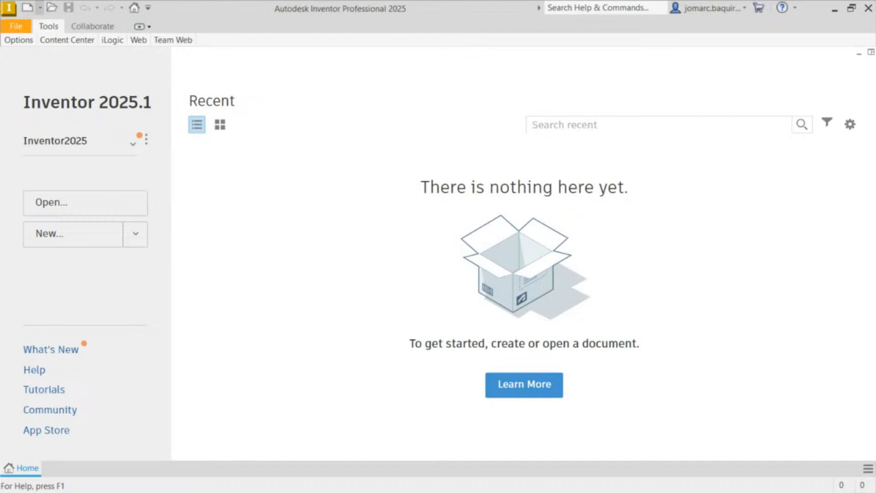
- Examine the quick list of new file types and the templates offered for creating a new file, without creating one
click(41, 8)
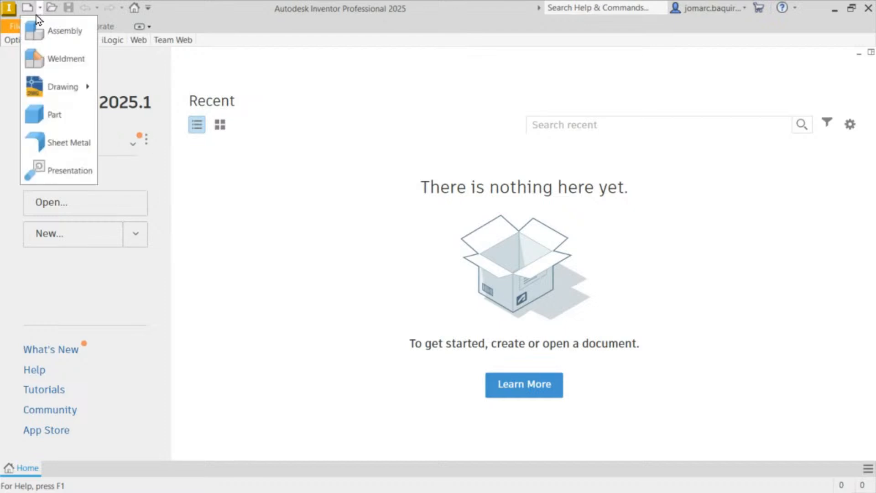
click(27, 10)
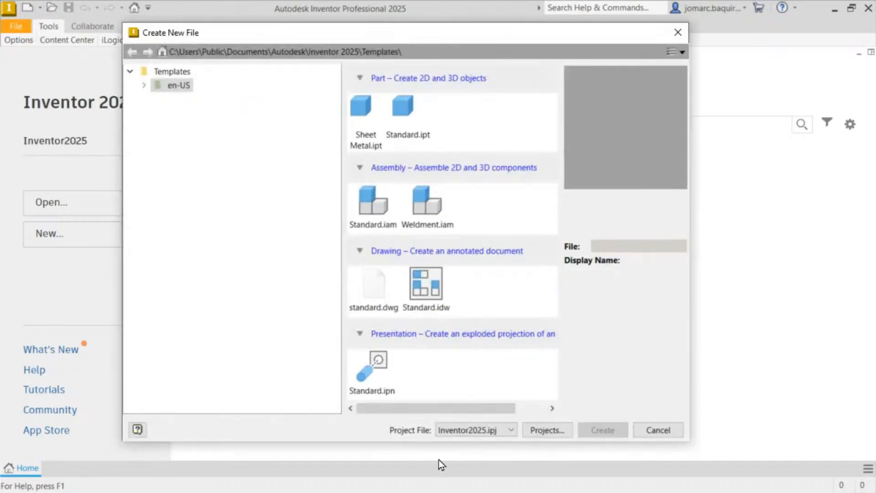
key(Escape)
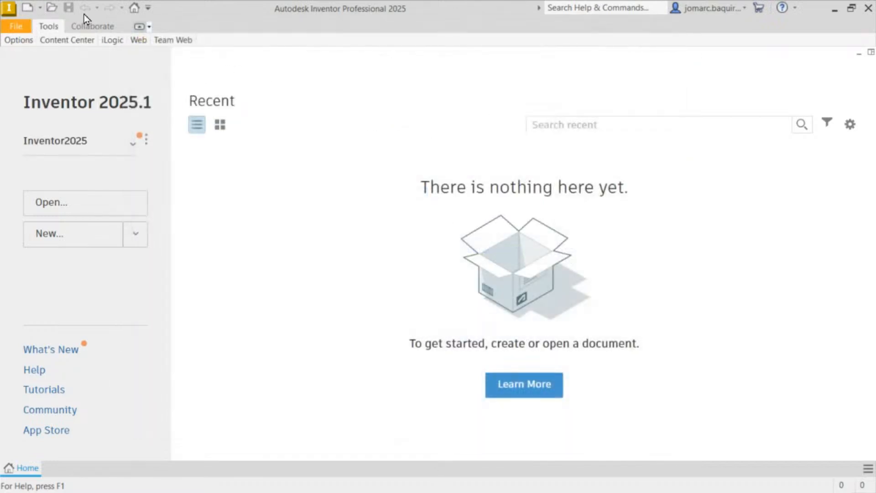
click(13, 30)
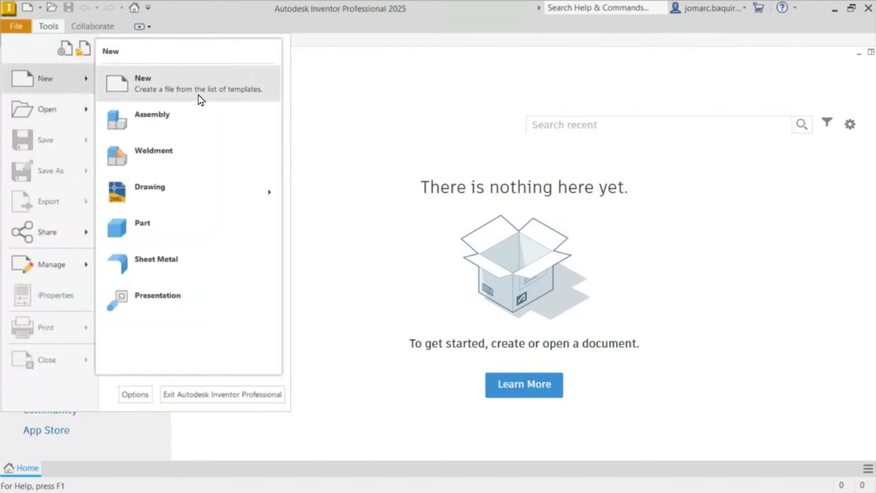
click(195, 86)
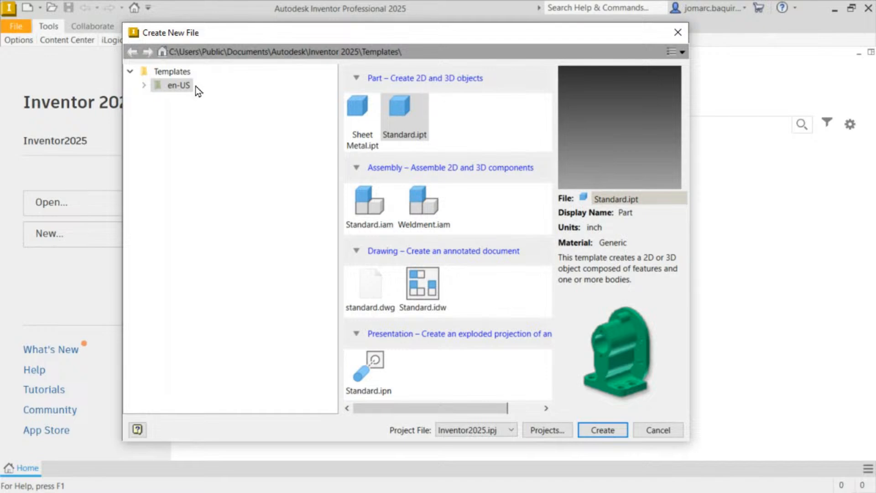
key(Escape)
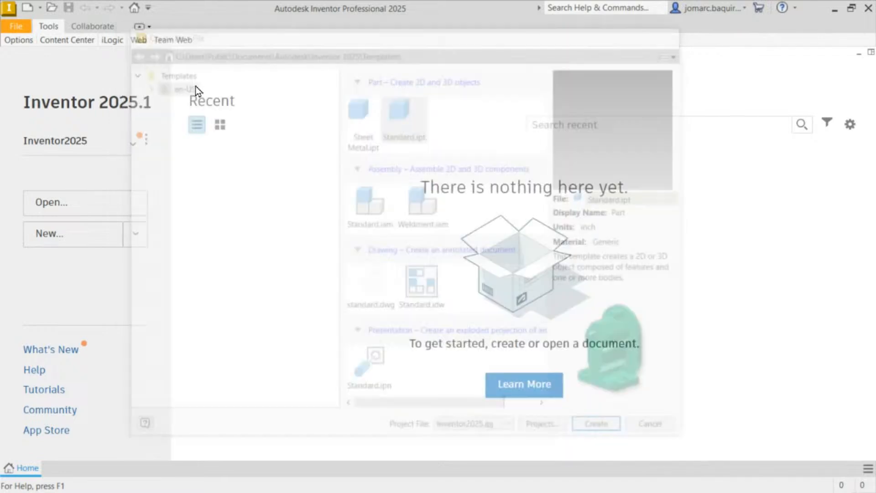
key(ctrl+n)
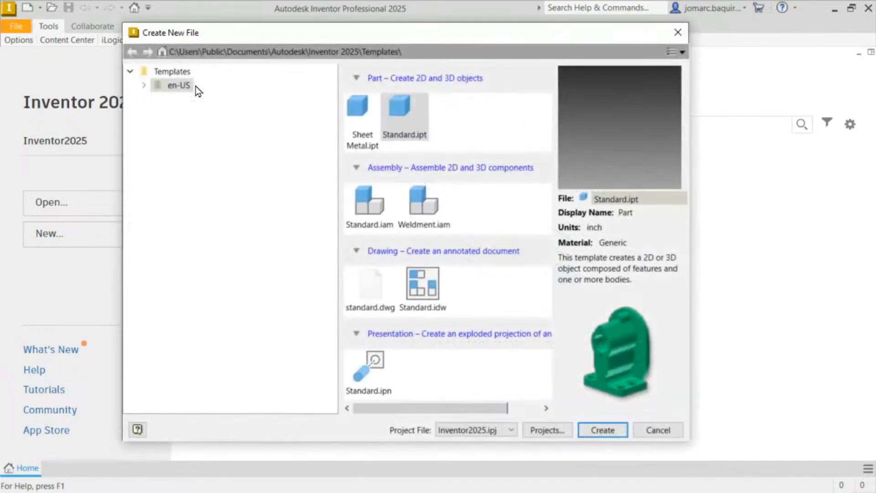
key(Escape)
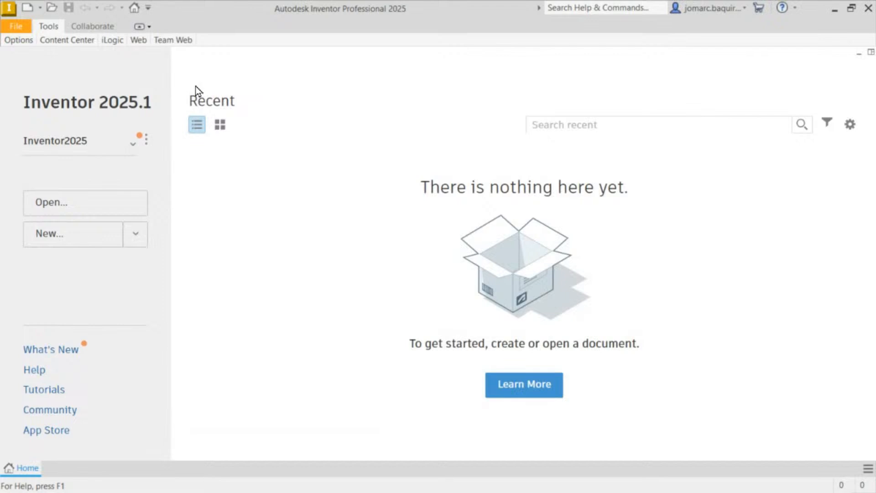
- Create a new part from the metric Standard (mm).ipt template after browsing the English and Mold Design template folders
key(ctrl+n)
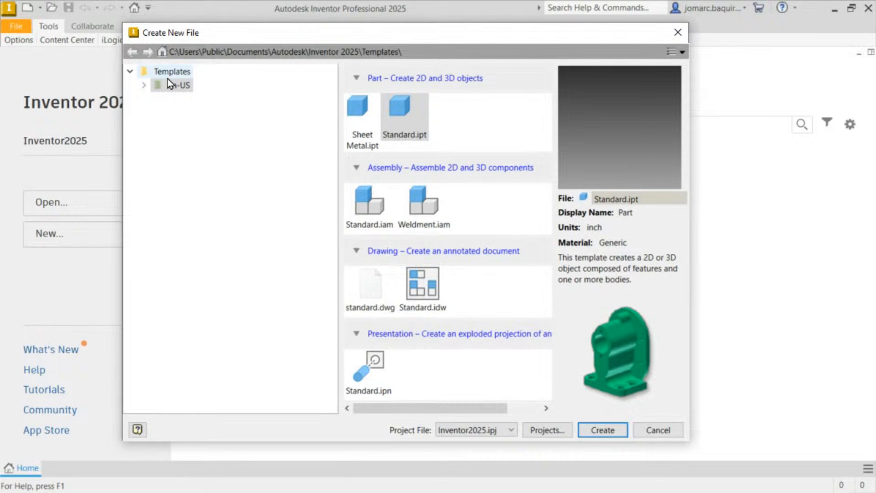
click(143, 88)
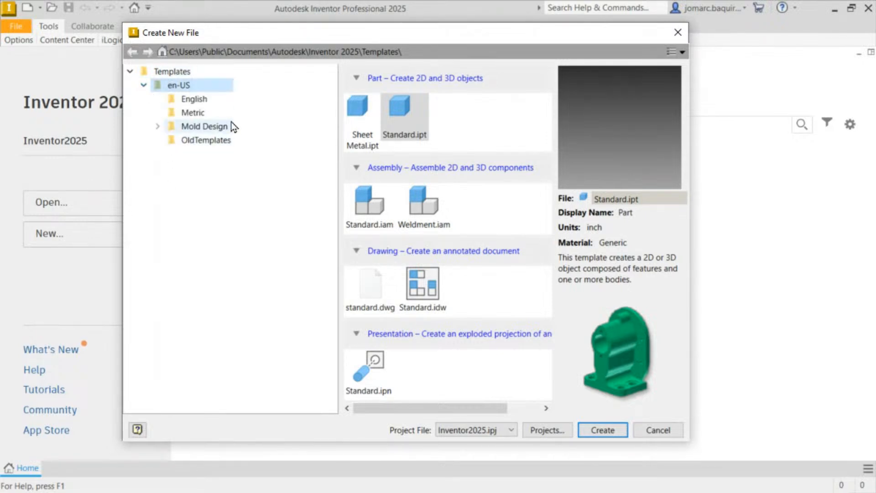
click(207, 102)
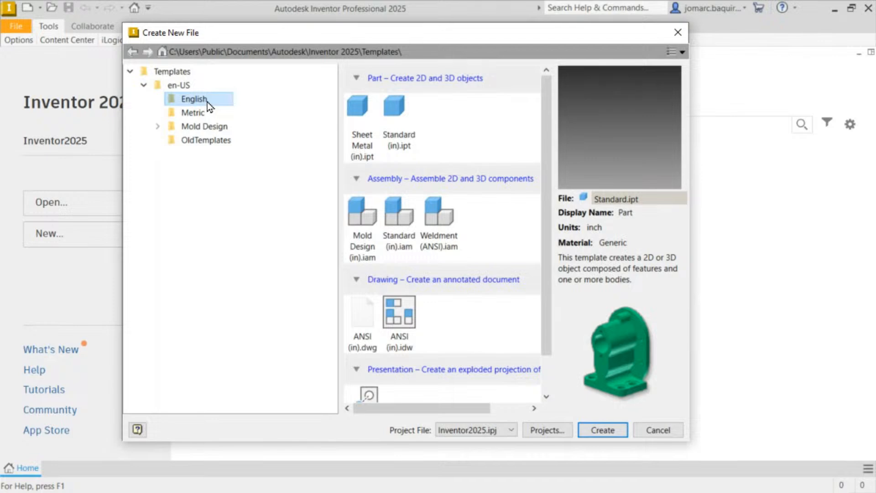
click(203, 114)
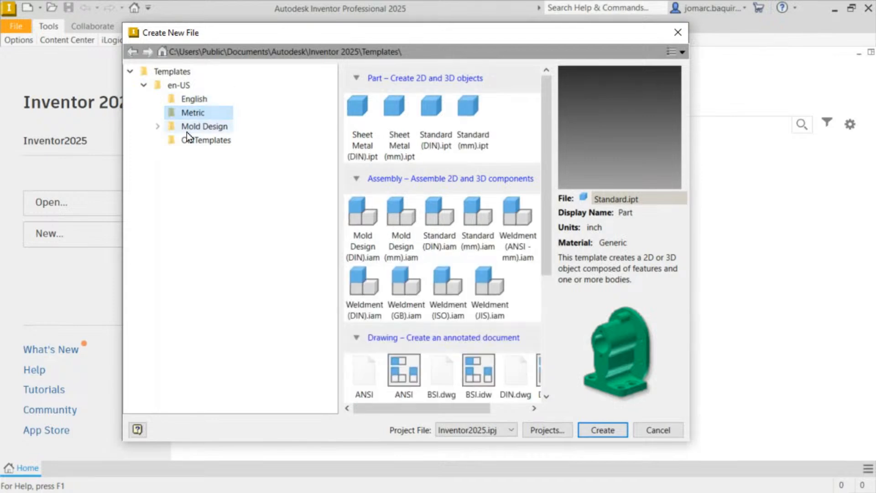
click(207, 141)
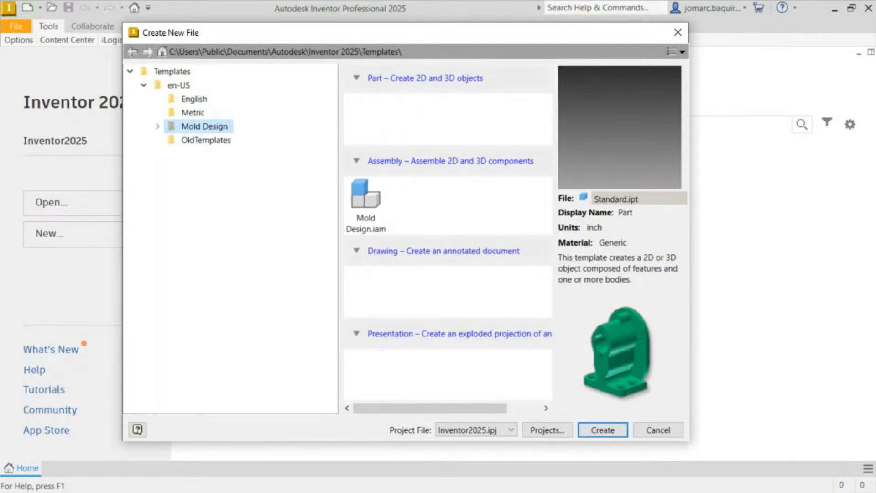
click(207, 113)
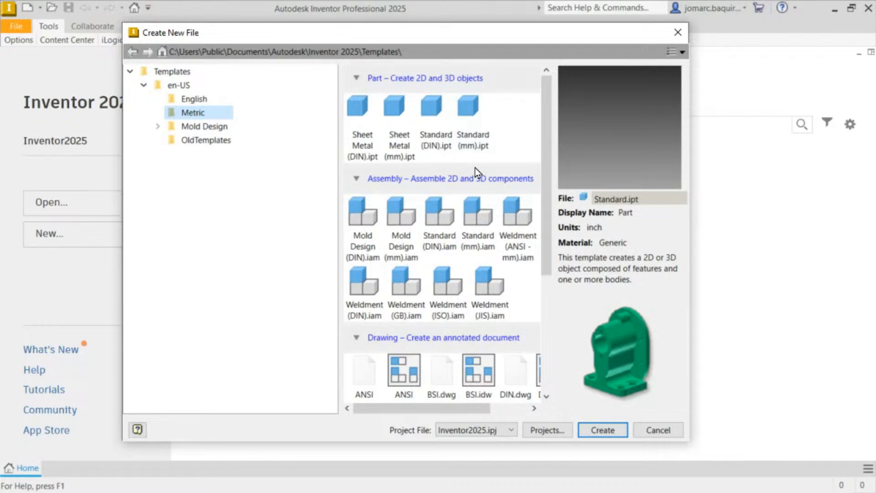
double_click(475, 117)
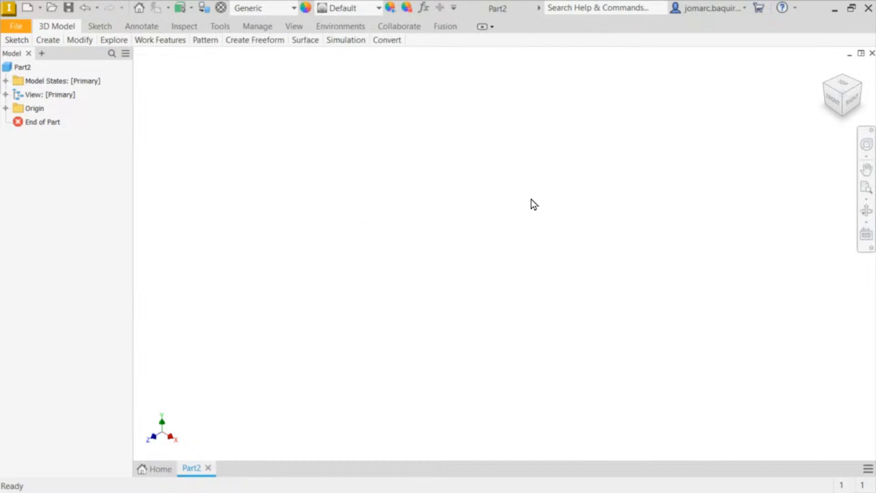
- Expand the Origin folder and examine the YZ, XZ and XY planes together, then clear the selection
click(6, 109)
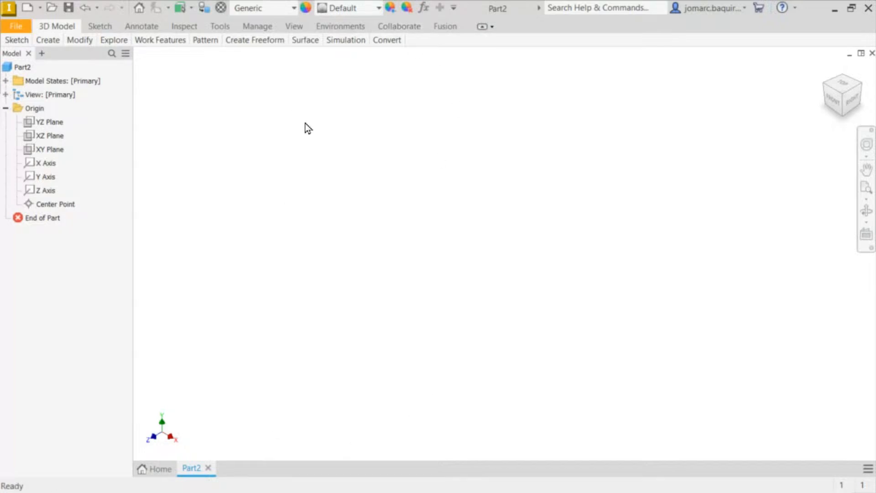
click(52, 128)
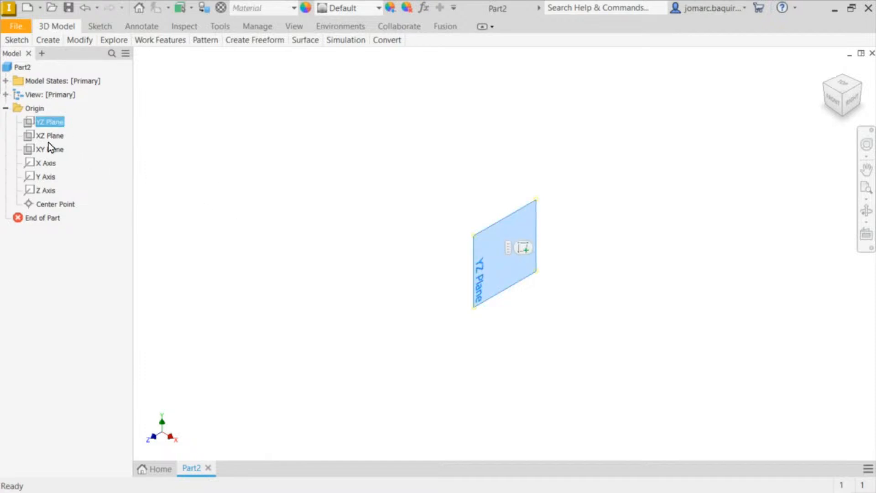
ctrl+click(50, 136)
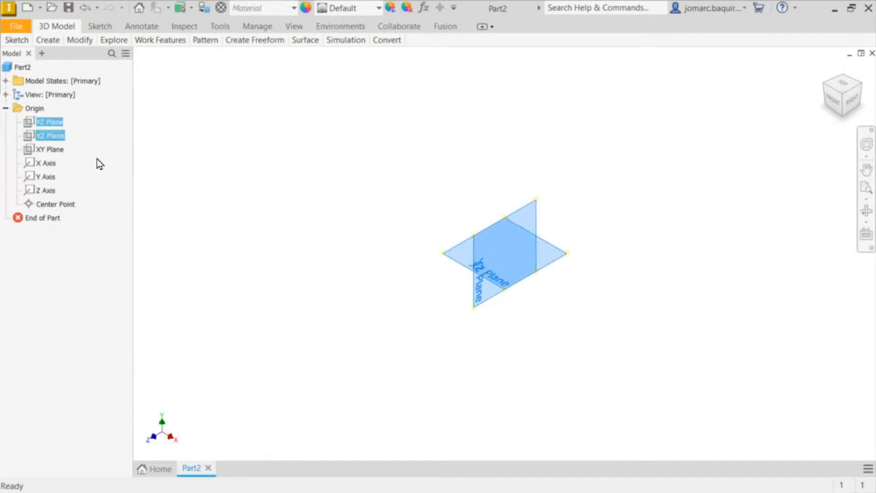
ctrl+click(53, 153)
scroll(418, 235, up, 5)
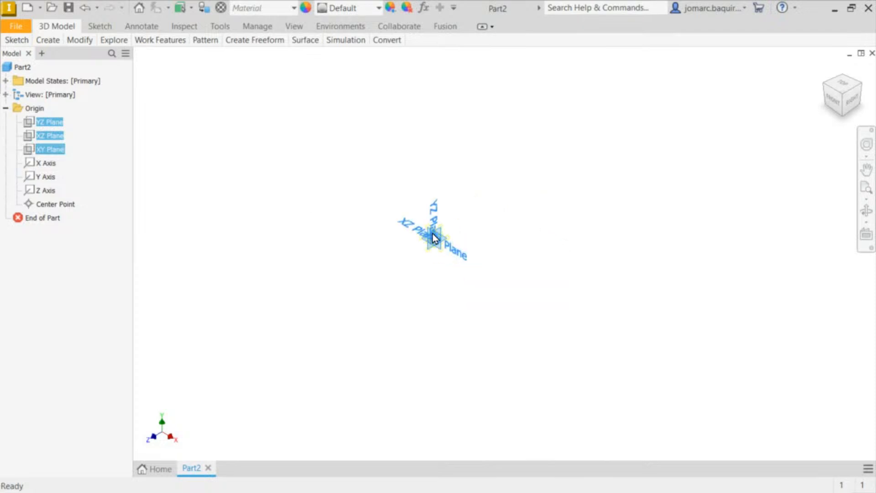
scroll(433, 234, down, 5)
middle_drag(460, 240, 510, 195)
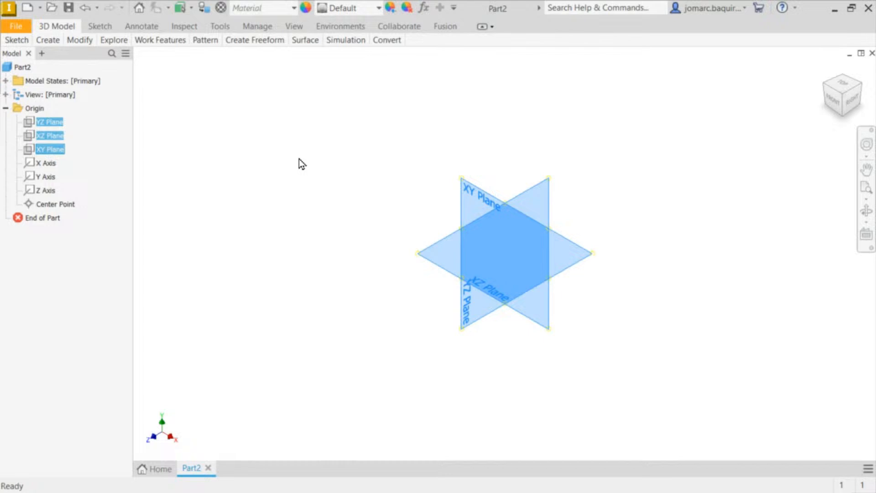
click(359, 204)
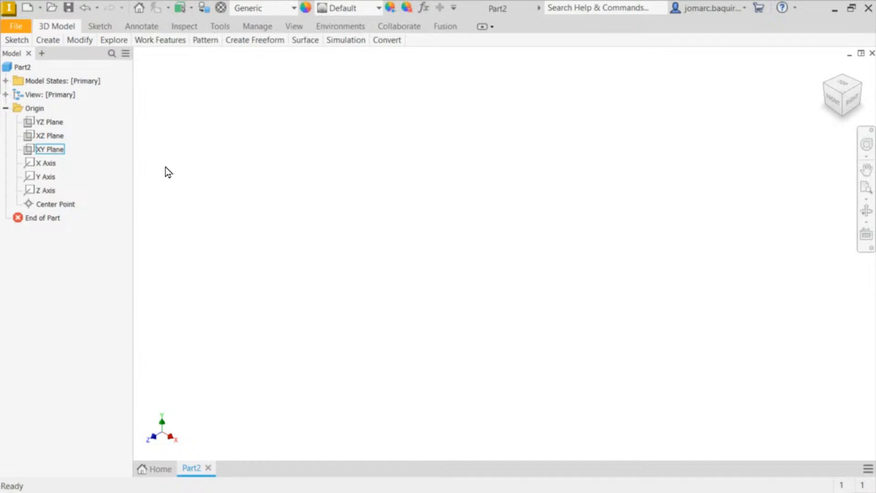
- Start a new sketch on the XY plane and expand the minimized ribbon to its full display
click(52, 150)
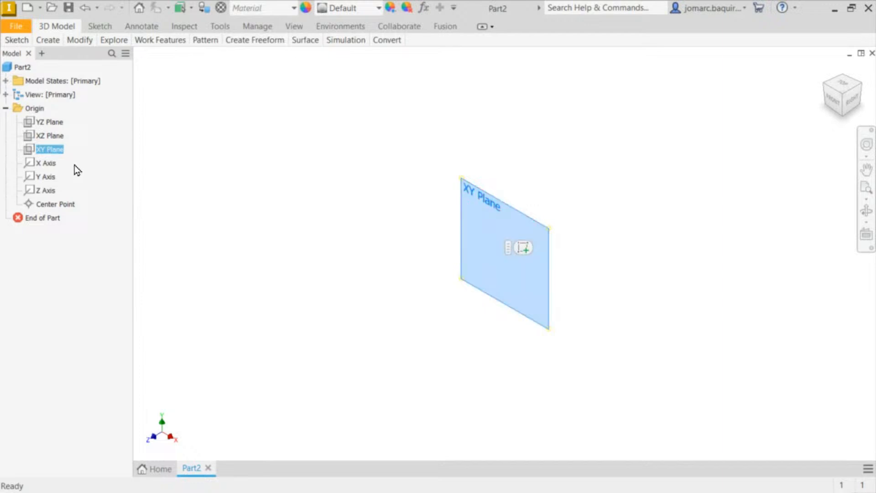
right_click(45, 152)
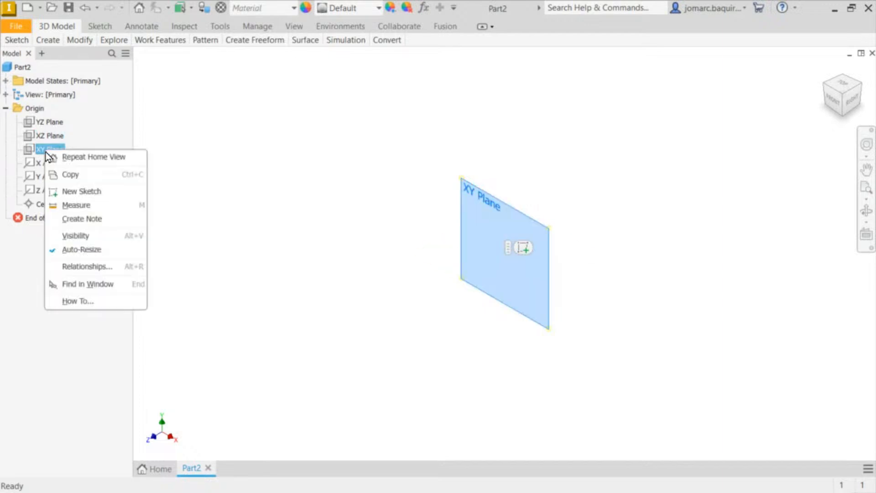
click(86, 197)
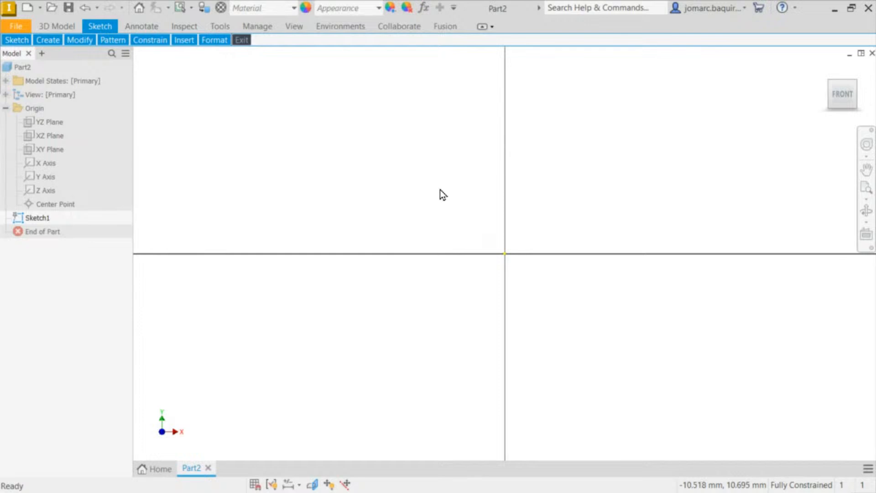
middle_drag(440, 189, 450, 196)
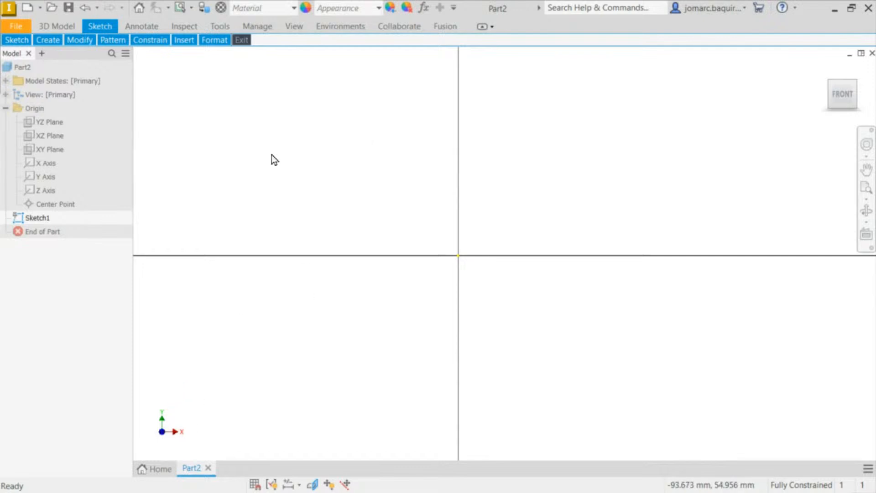
click(482, 28)
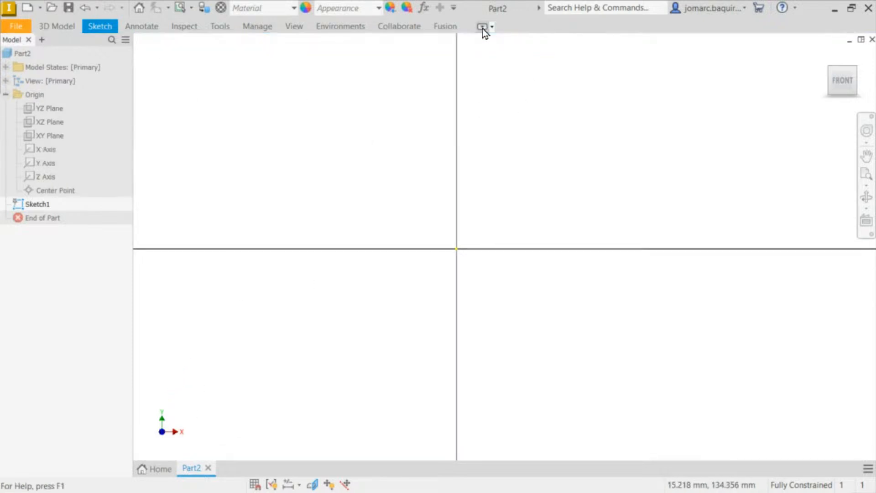
click(483, 28)
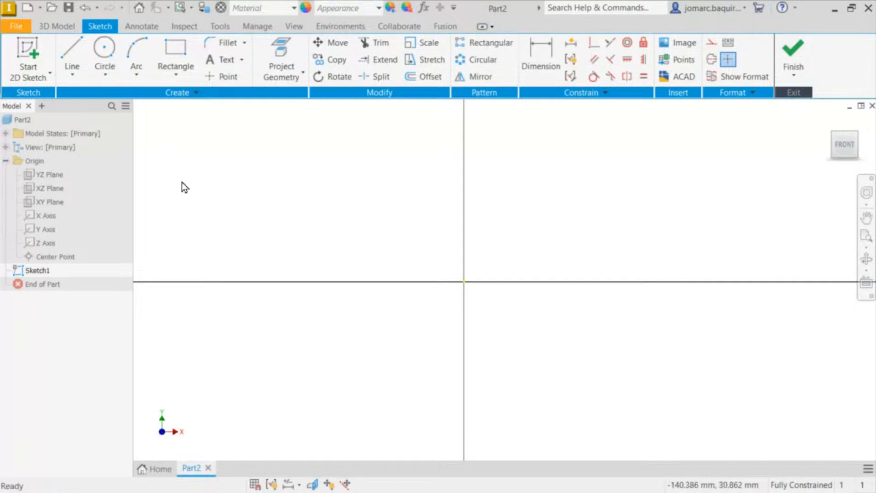
- Sketch a freehand two-point rectangle that encloses the sketch origin
click(179, 54)
click(181, 78)
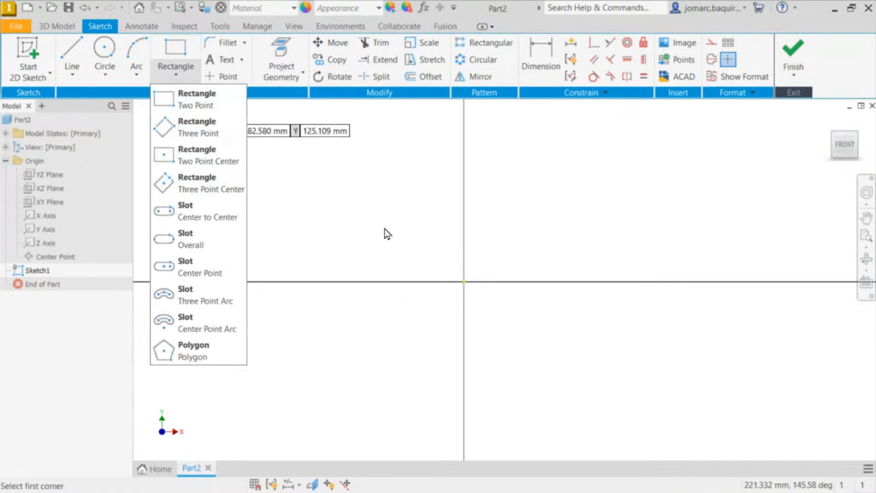
click(354, 179)
click(333, 202)
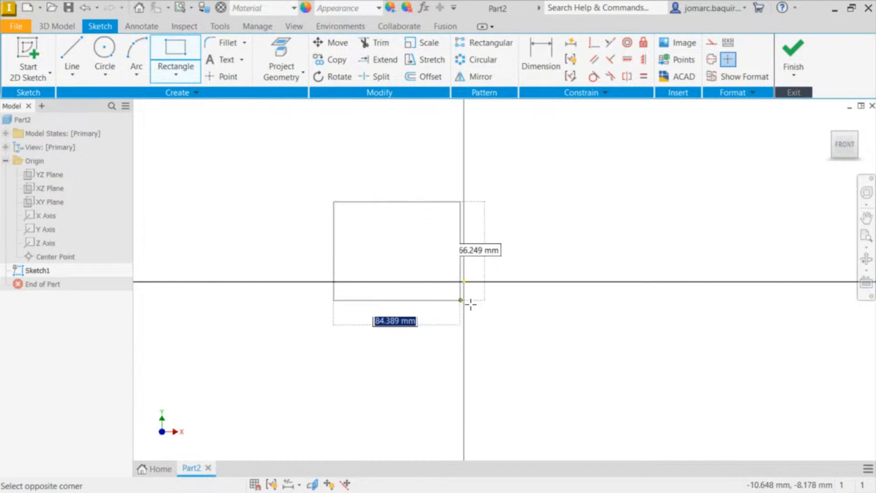
click(622, 362)
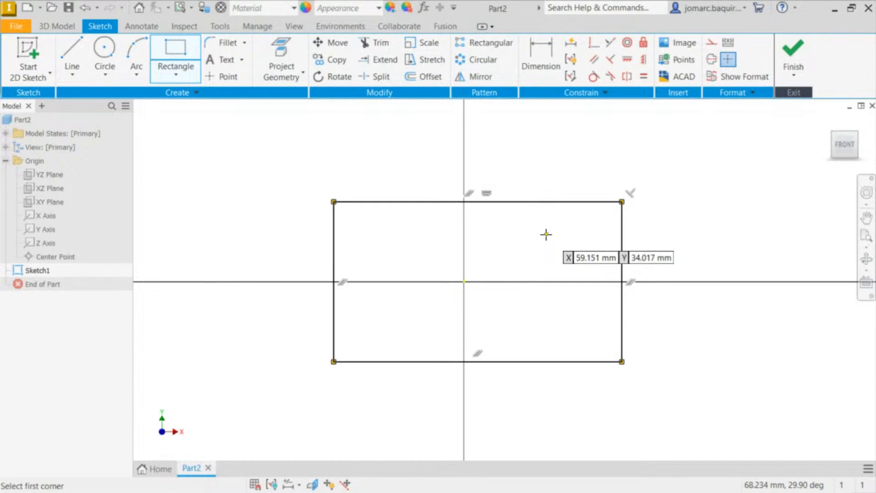
key(Escape)
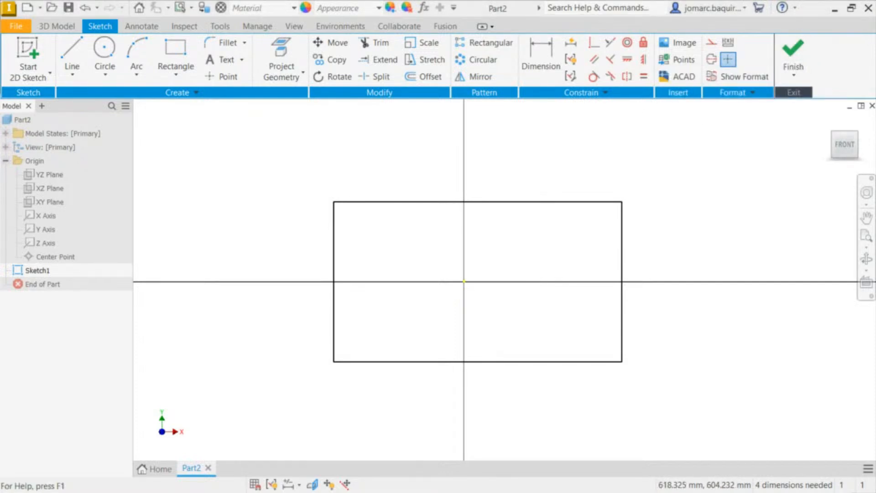
key(alt+Tab)
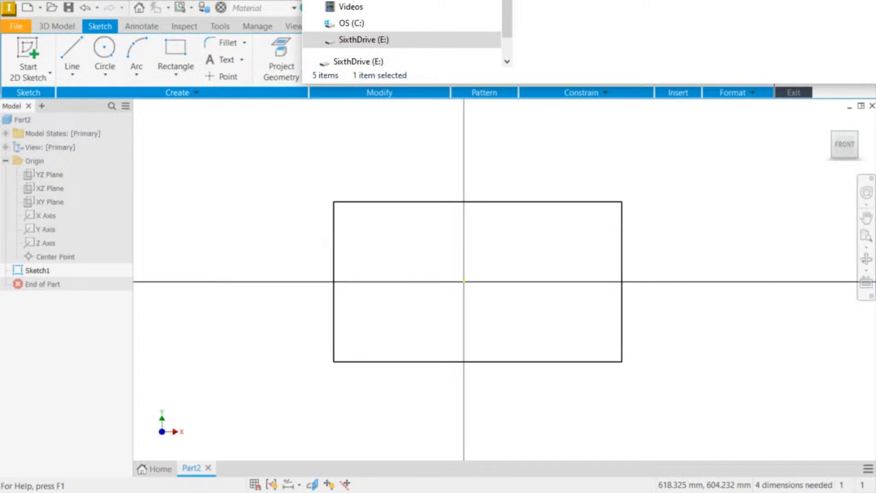
key(alt+Tab)
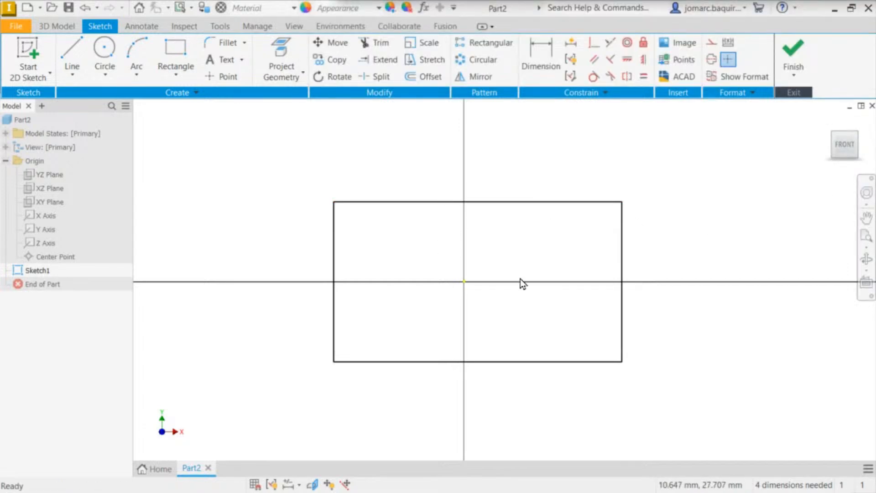
- Finish the sketch and extrude the rectangular profile 106 mm in the default direction
click(796, 53)
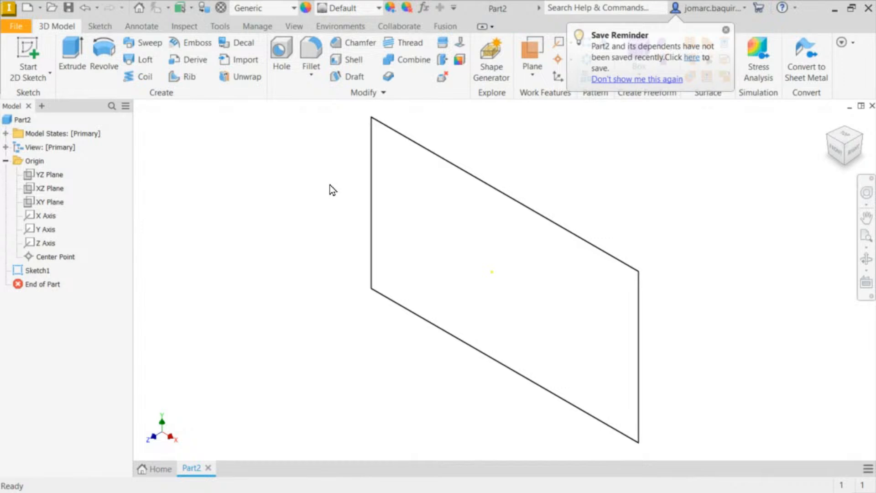
click(70, 55)
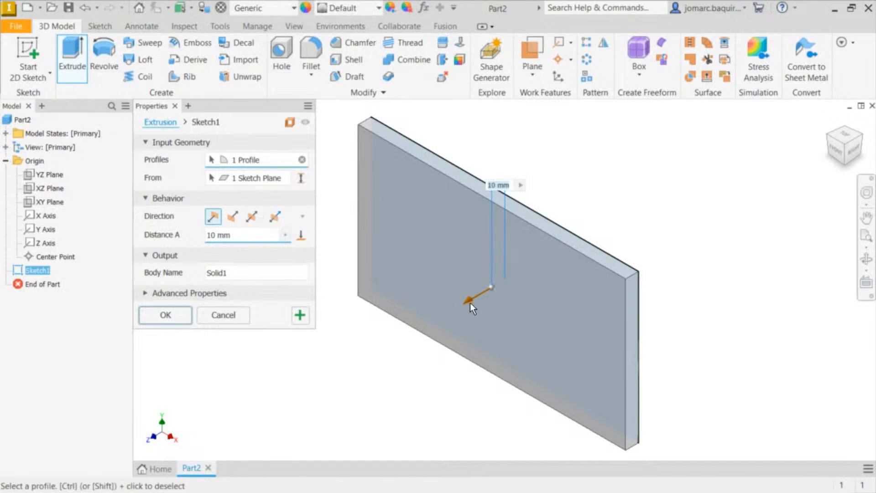
drag(469, 302, 323, 358)
scroll(656, 205, up, 5)
scroll(562, 215, down, 4)
middle_drag(683, 218, 451, 229)
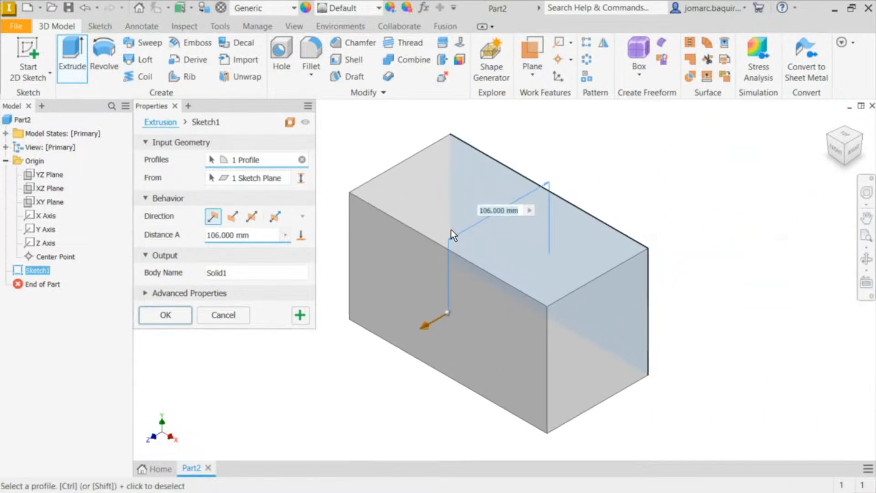
click(166, 316)
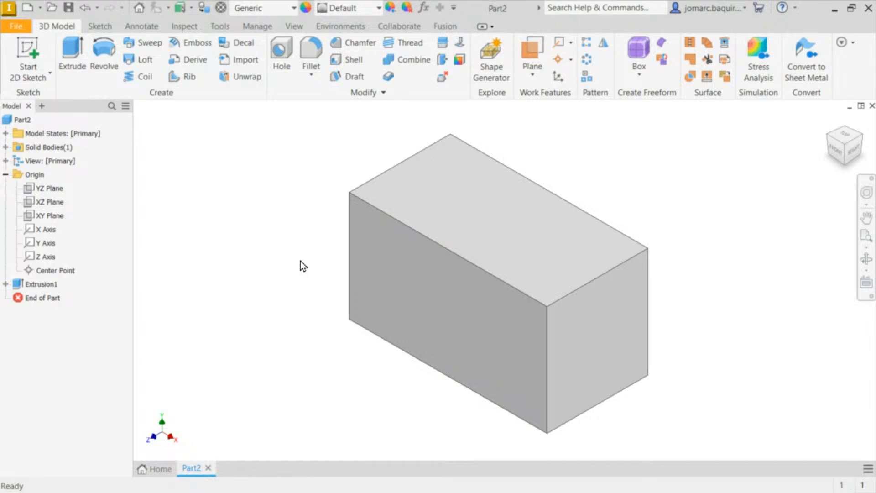
- Examine the extruded block by zooming, panning and orbiting around it, restoring the home view each time
scroll(301, 261, up, 10)
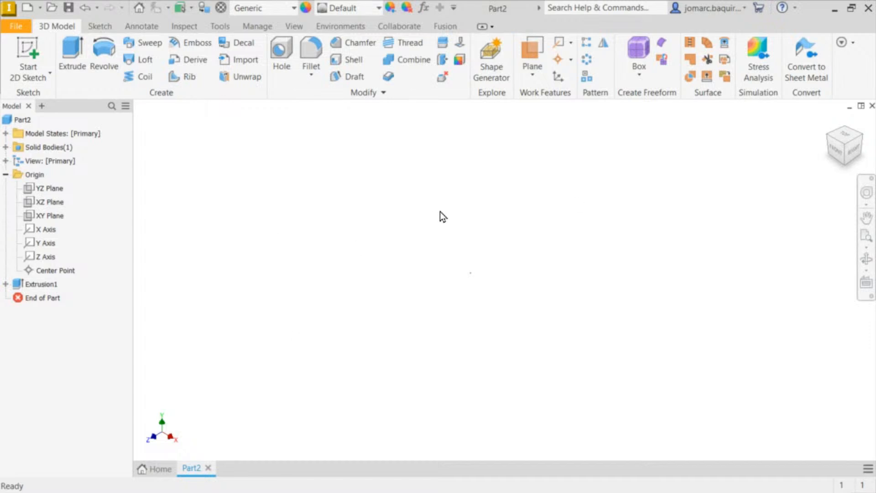
key(Home)
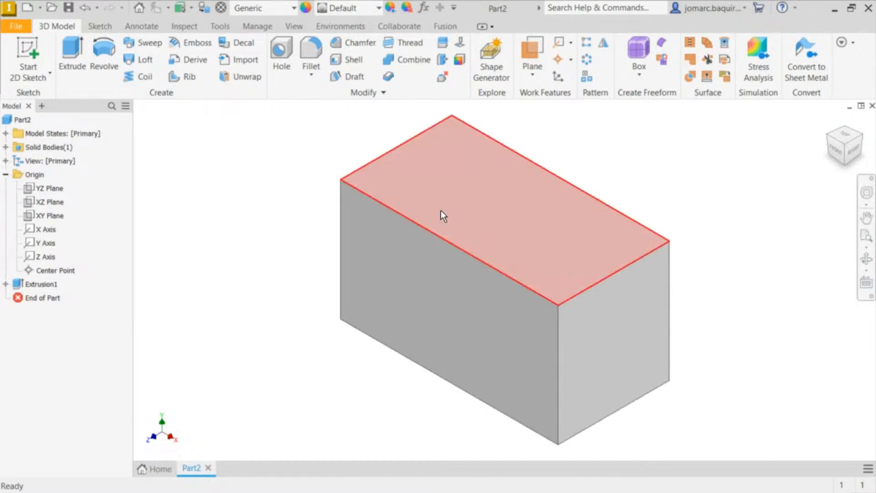
scroll(441, 210, down, 8)
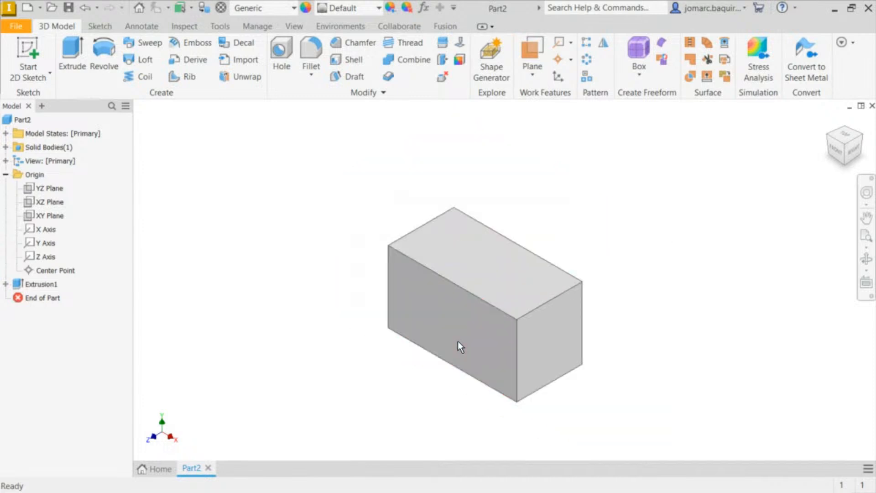
mouse_move(495, 218)
middle_down()
mouse_move(456, 169)
mouse_move(490, 220)
middle_up()
key(Home)
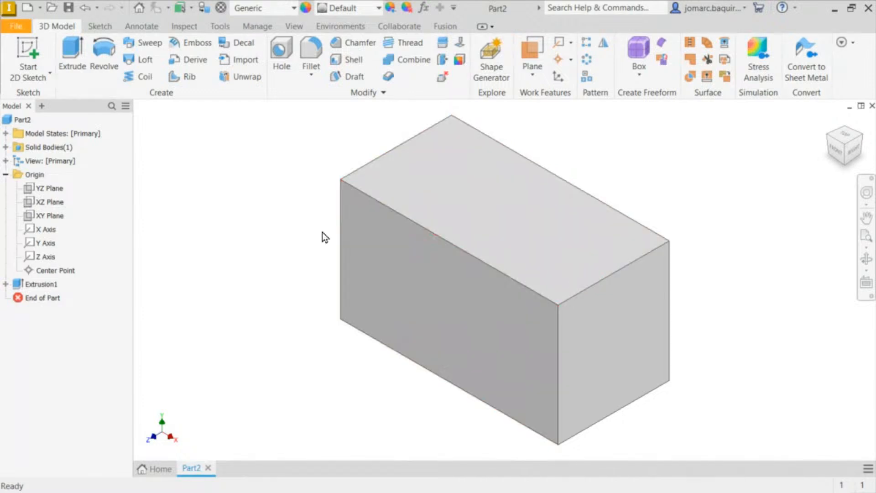
shift+middle_drag(323, 235, 470, 288)
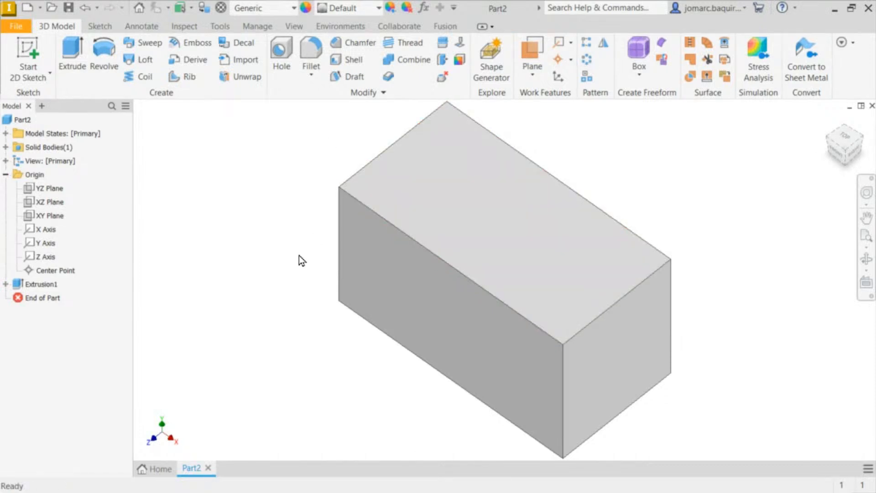
key(F6)
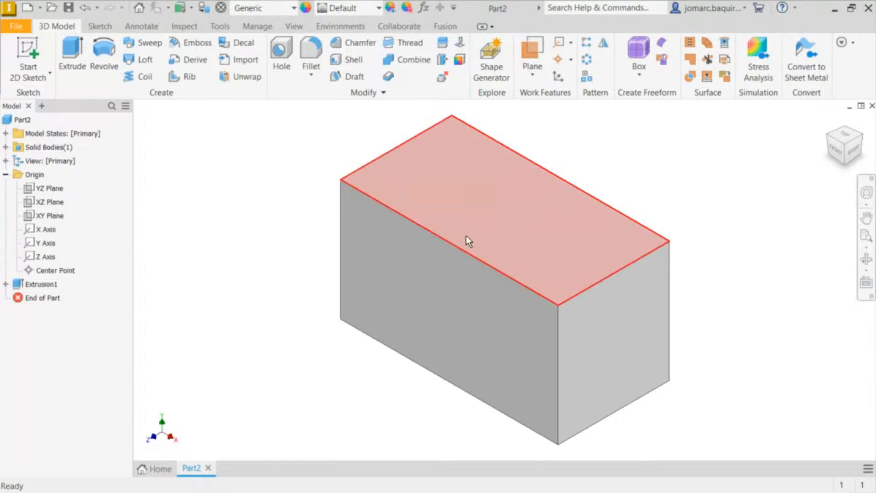
- Examine the block by panning across it and orbiting to its top and front faces, finishing in the home view
middle_drag(525, 196, 551, 252)
middle_drag(500, 232, 328, 200)
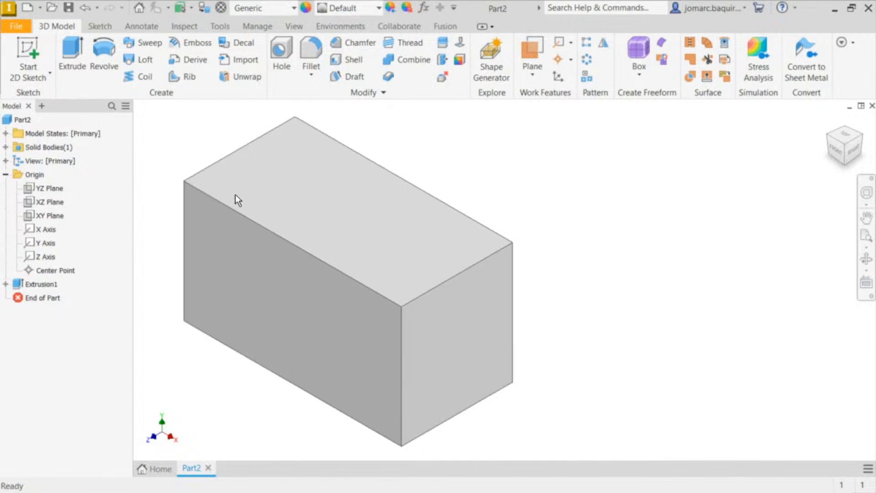
middle_drag(236, 195, 472, 181)
middle_drag(371, 202, 353, 209)
shift+middle_drag(568, 273, 571, 311)
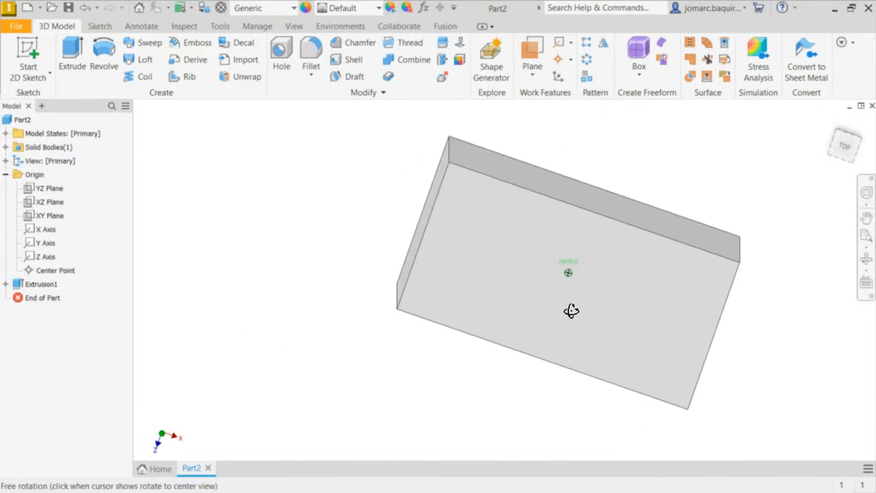
shift+middle_drag(600, 251, 528, 185)
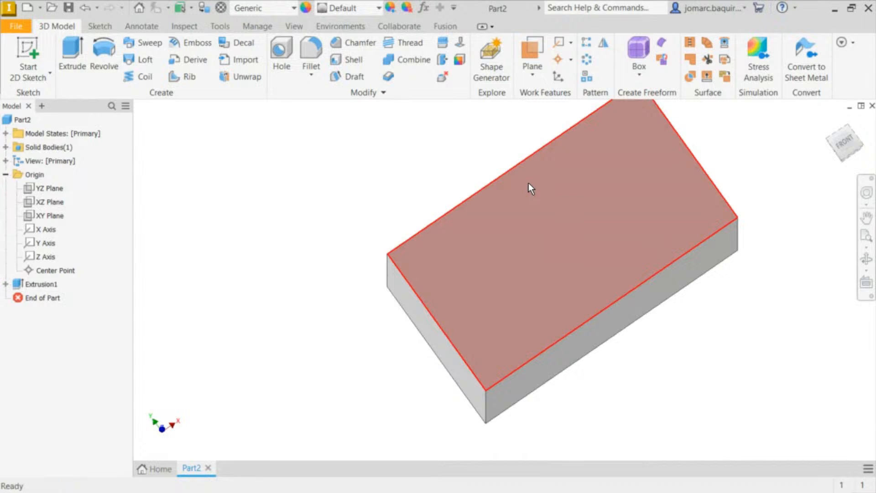
key(F6)
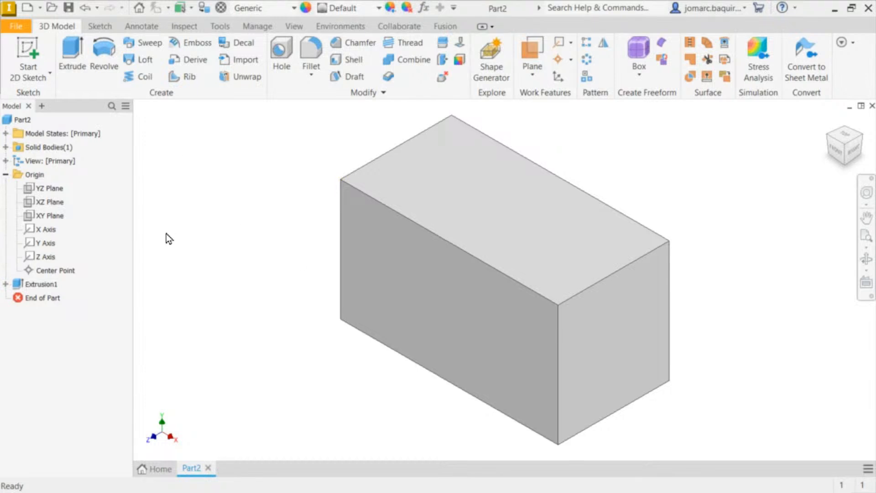
- Expand Extrusion1 in the model tree and compare the geometry highlighted by the extrusion with that highlighted by its Sketch1
click(4, 284)
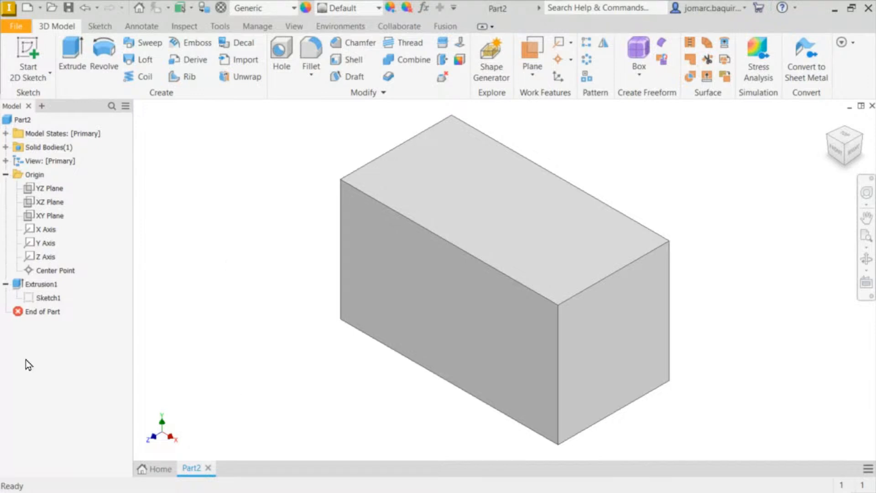
click(49, 300)
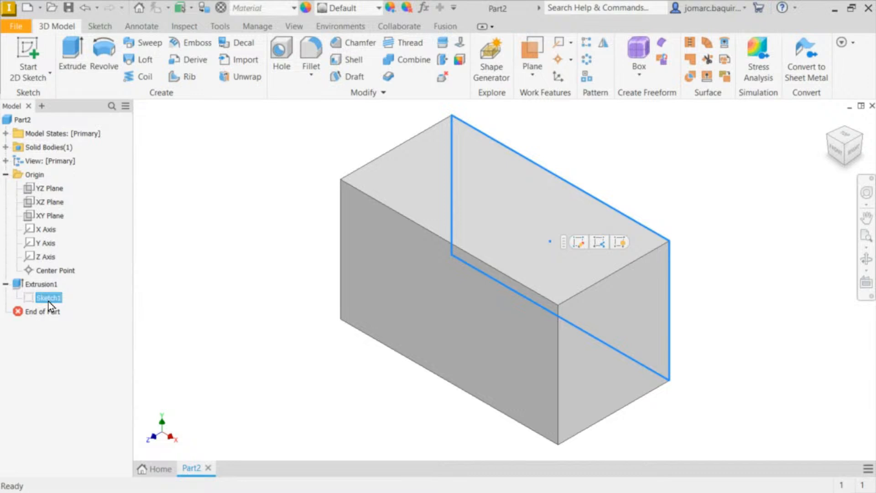
click(144, 352)
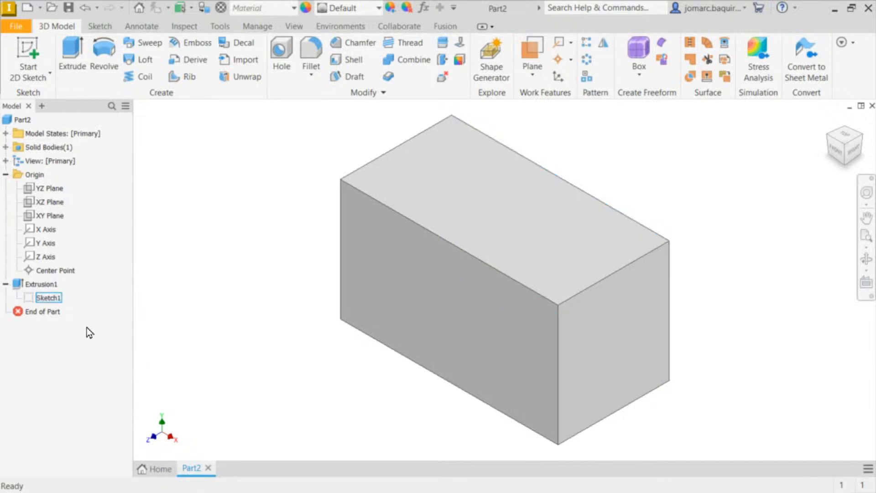
click(35, 296)
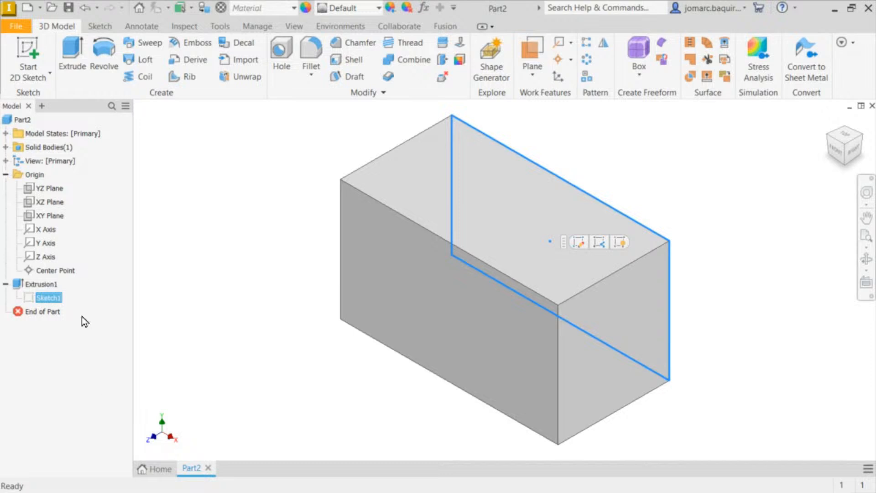
click(37, 285)
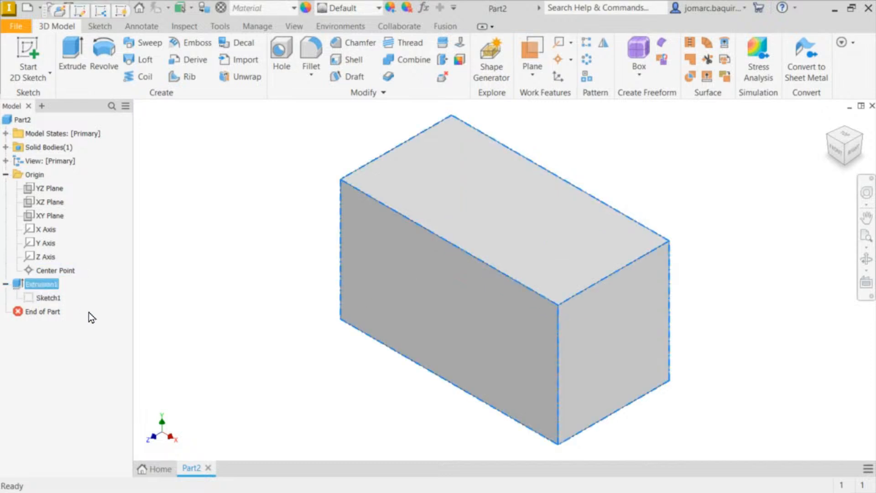
click(49, 299)
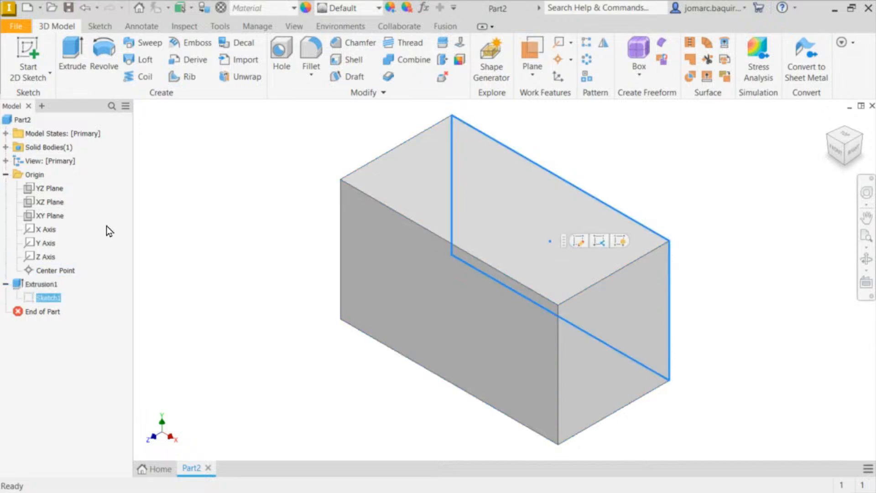
click(36, 284)
click(288, 284)
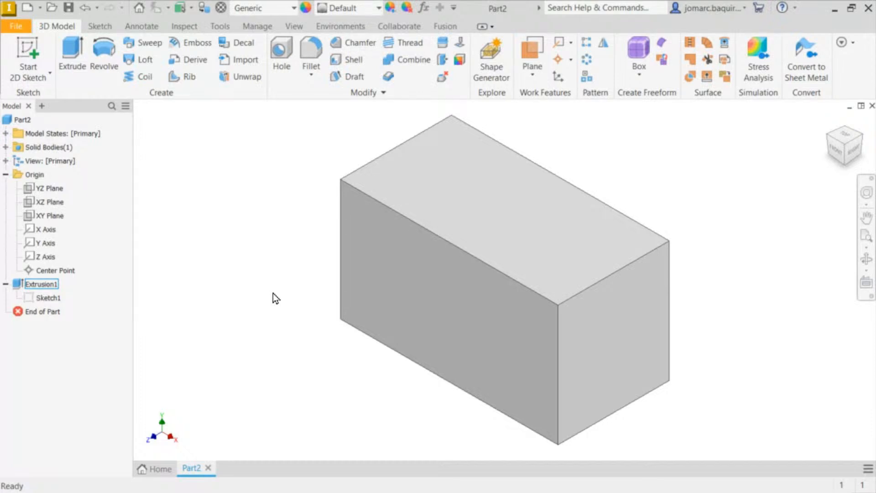
click(47, 297)
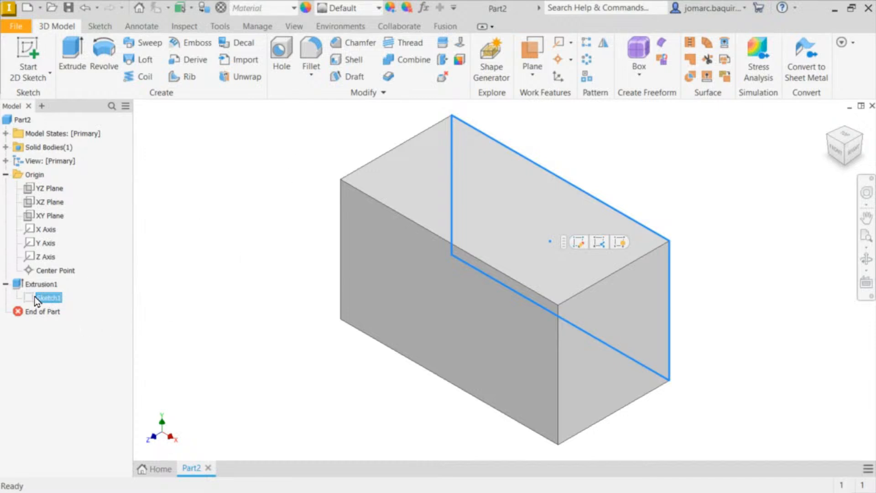
- Open Sketch1 of the extrusion for editing
right_click(54, 299)
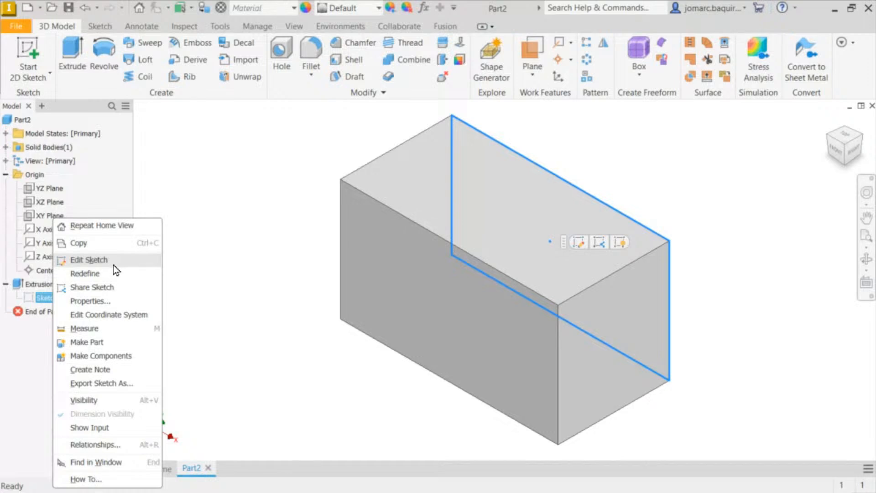
click(4, 375)
right_click(48, 301)
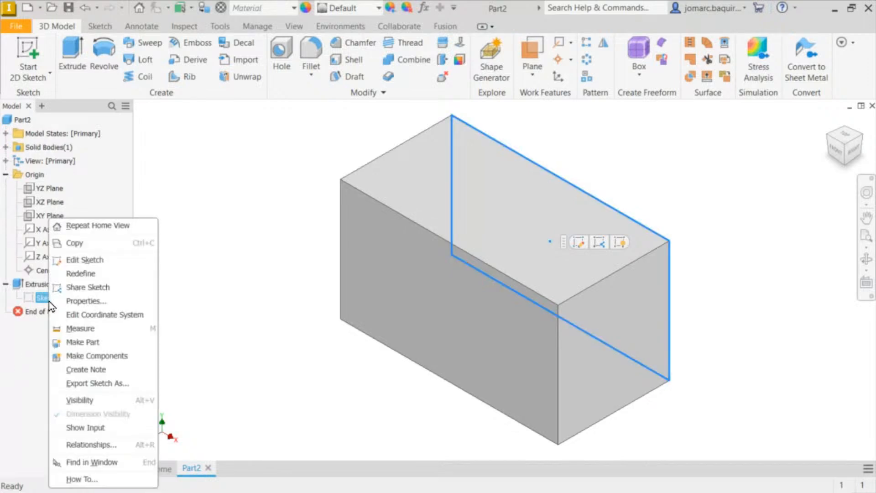
click(98, 264)
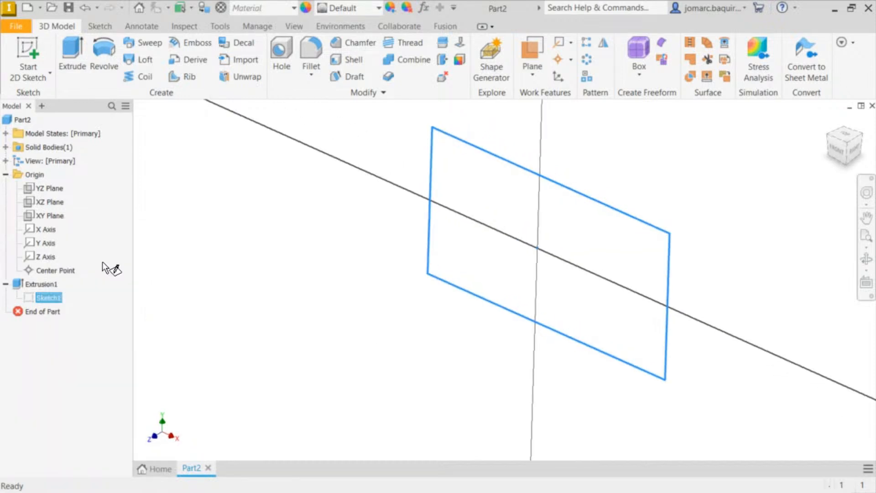
scroll(328, 176, down, 2)
scroll(457, 195, up, 3)
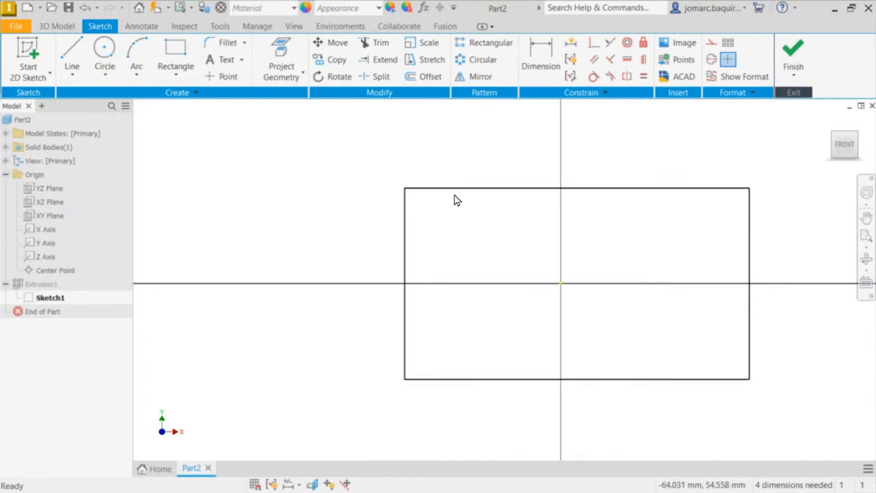
middle_drag(411, 179, 247, 161)
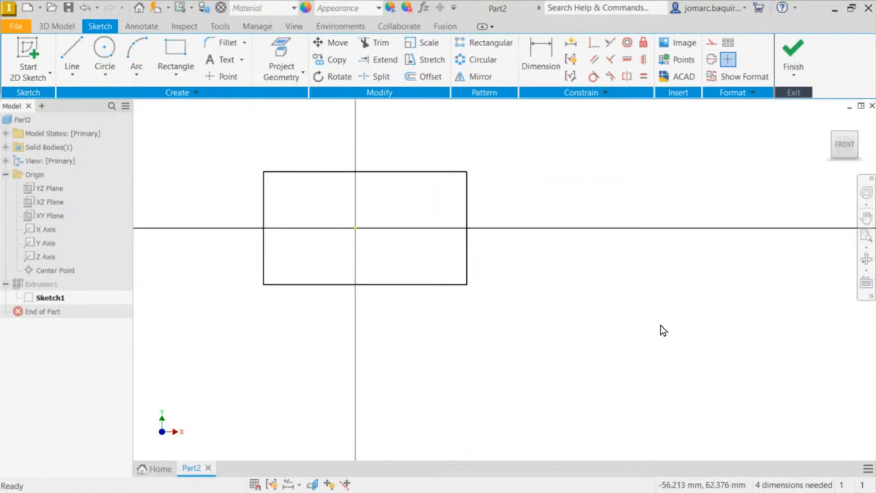
middle_drag(504, 196, 578, 212)
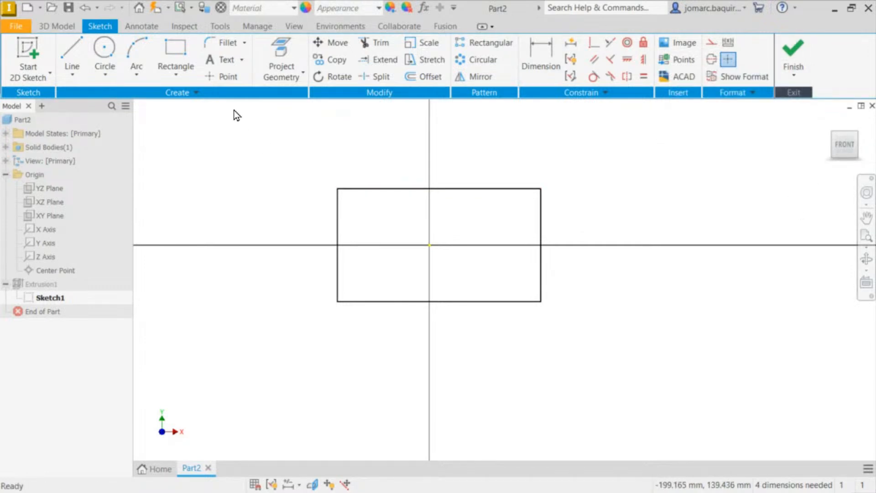
- Practise window and crossing selections on the sketched rectangle, clearing the selection after each attempt
drag(219, 118, 581, 357)
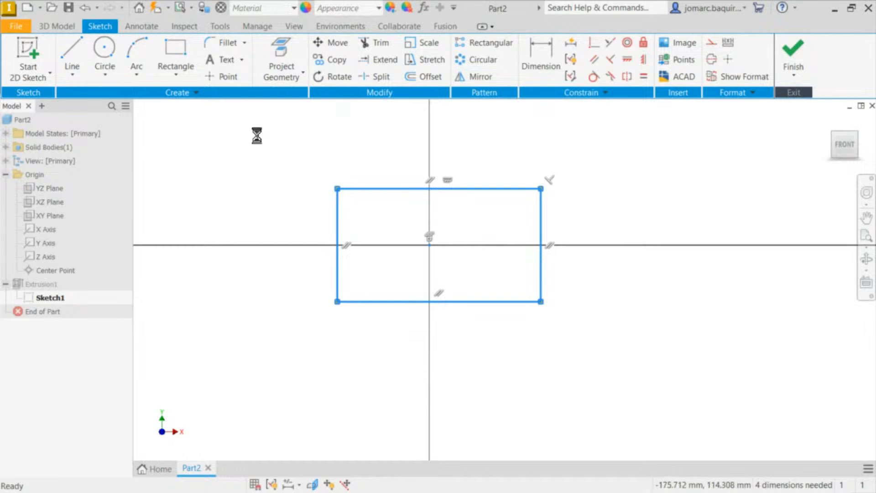
click(253, 135)
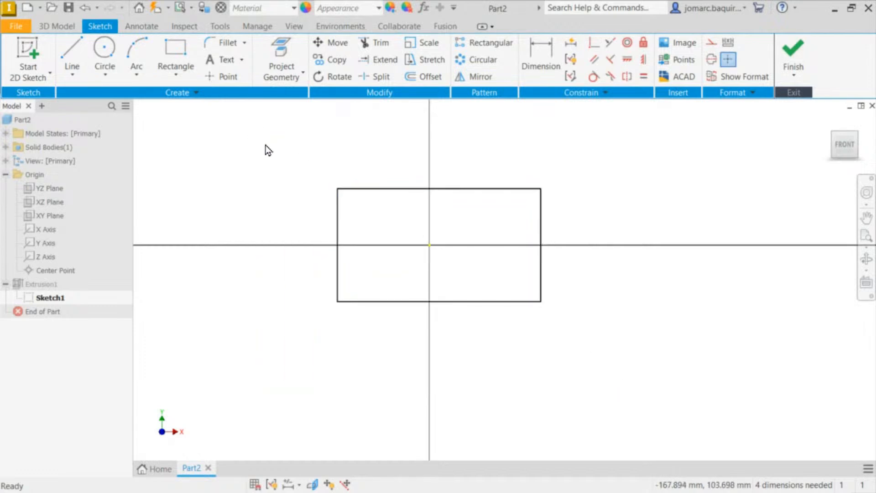
drag(233, 125, 594, 385)
click(659, 145)
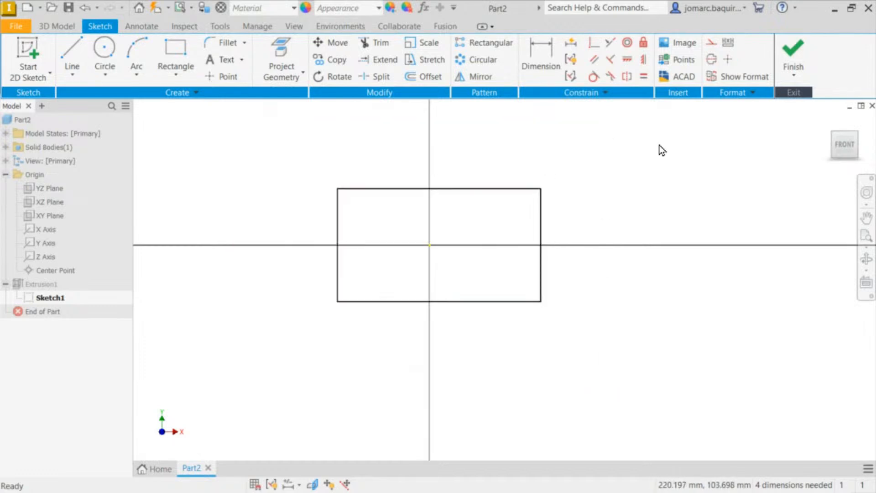
drag(659, 145, 412, 335)
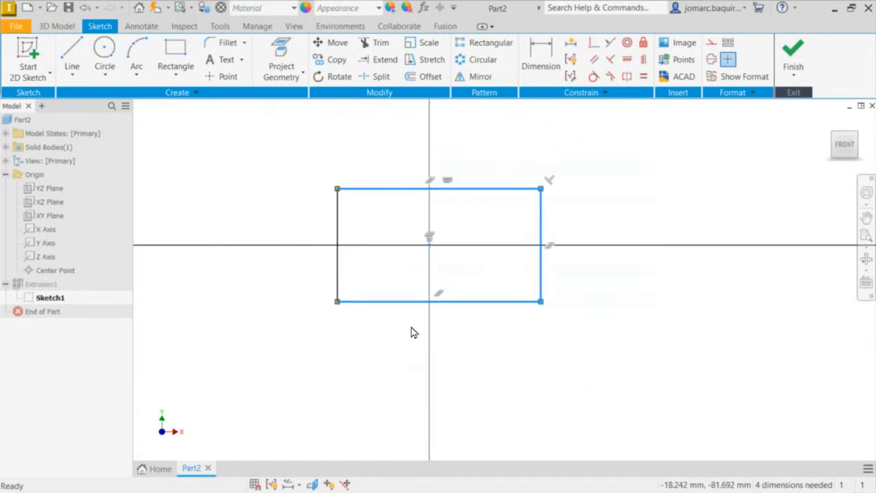
click(241, 152)
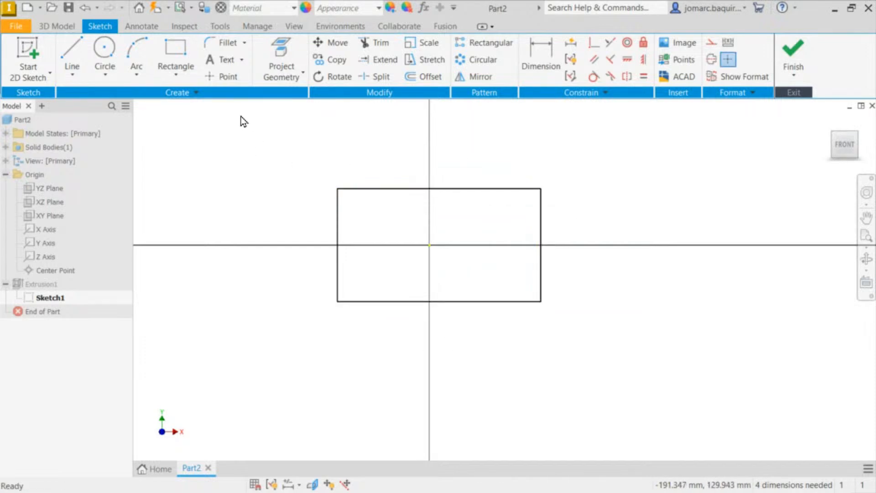
drag(235, 106, 622, 373)
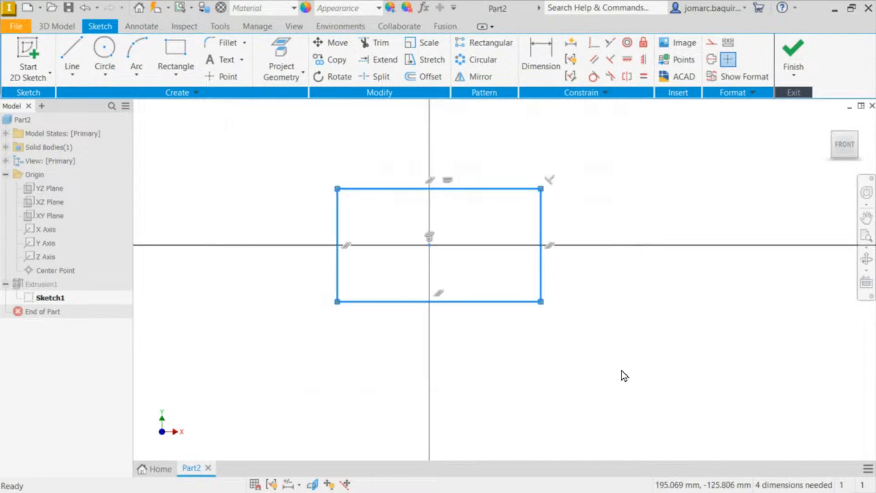
click(618, 159)
drag(683, 130, 466, 364)
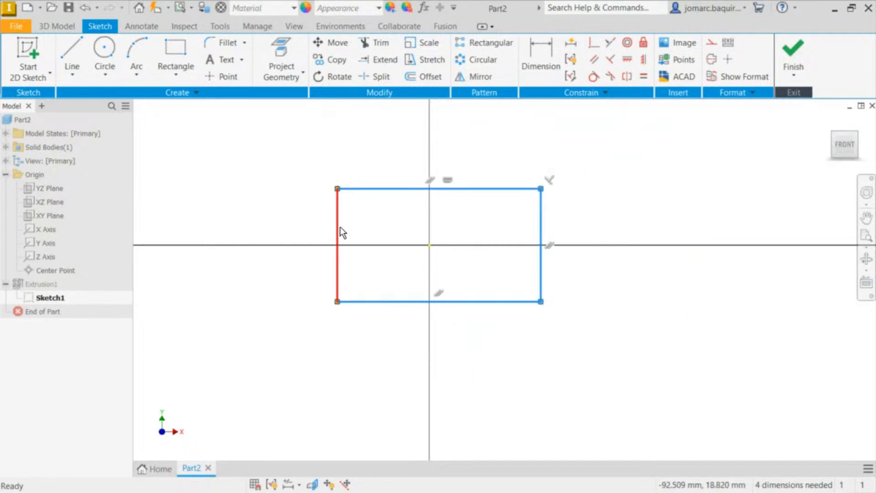
click(289, 148)
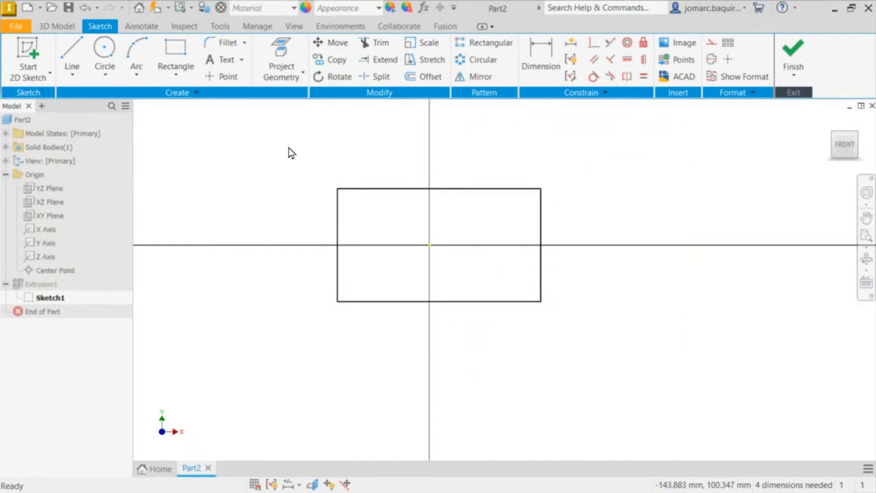
- Select the whole sketched rectangle with a window selection and delete it from Sketch1
drag(242, 117, 640, 442)
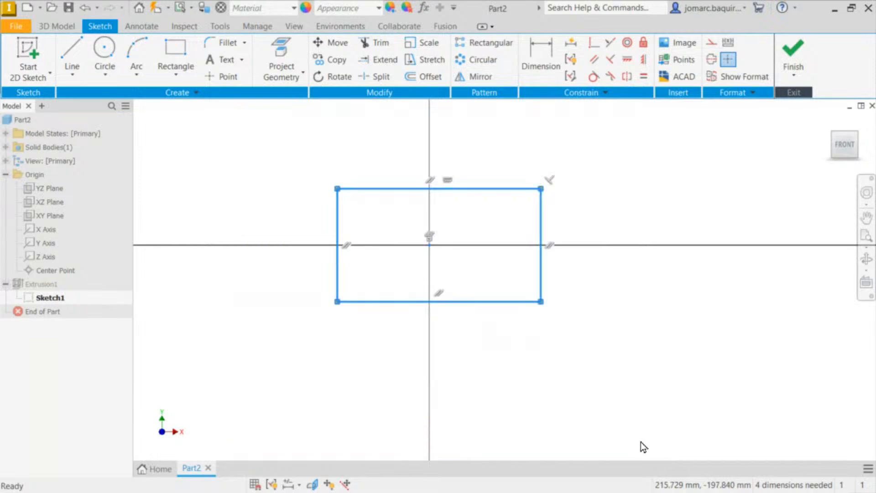
right_click(596, 153)
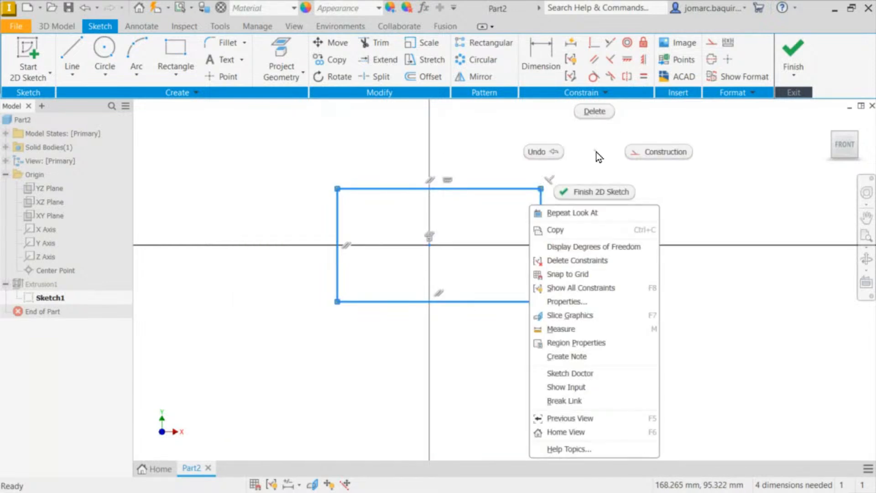
click(590, 110)
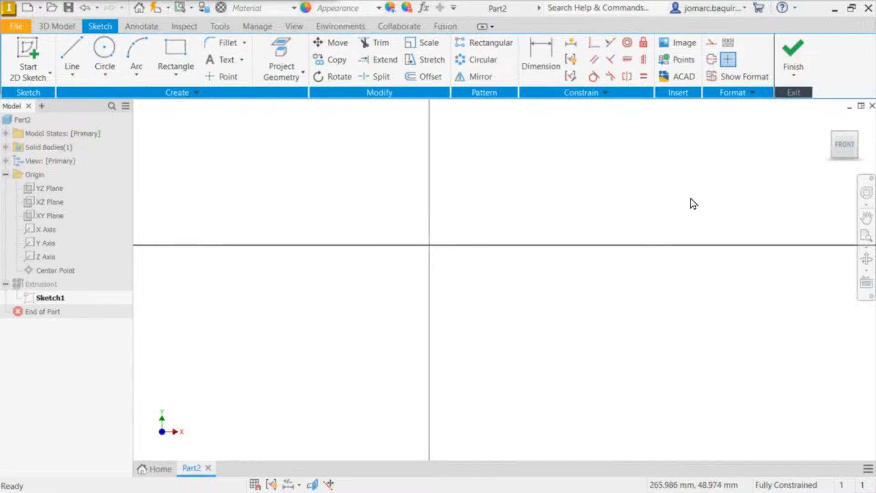
- Orbit the empty sketch to other angles, restore the home view, and look straight at the front plane again
mouse_move(589, 273)
shift+middle_down()
mouse_move(518, 128)
mouse_move(507, 187)
mouse_move(489, 130)
mouse_move(506, 210)
shift+middle_up()
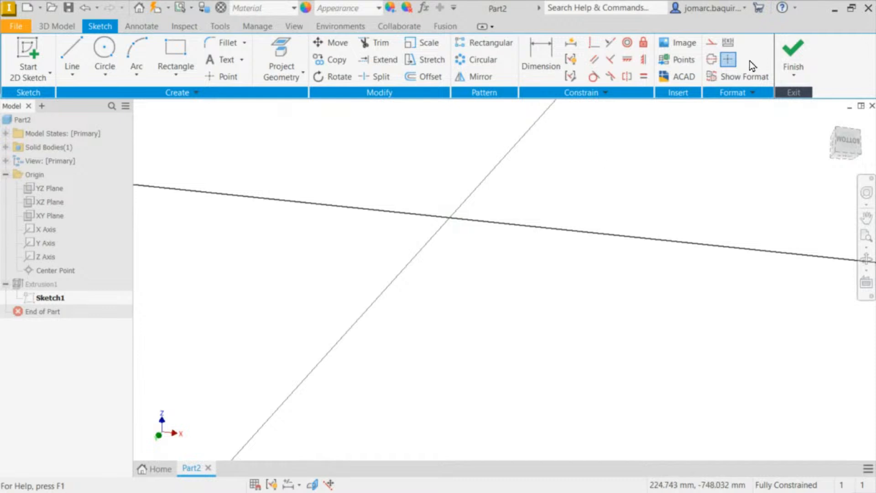
shift+middle_drag(542, 236, 590, 272)
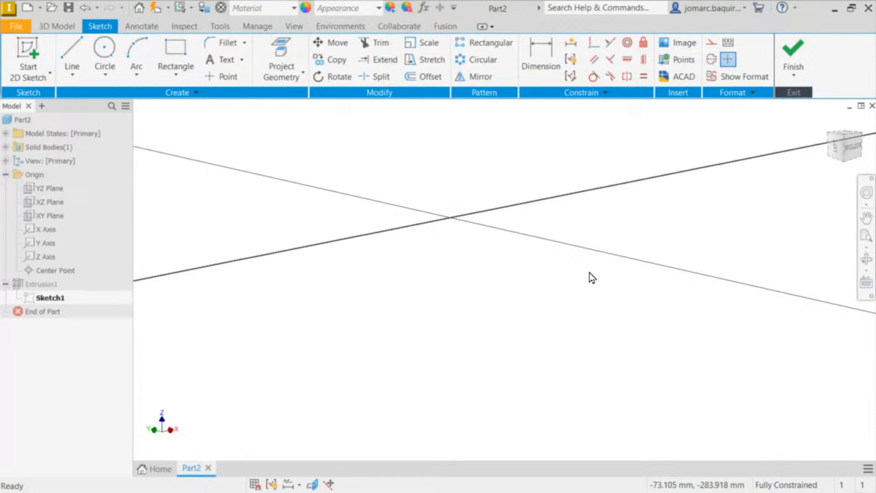
key(F6)
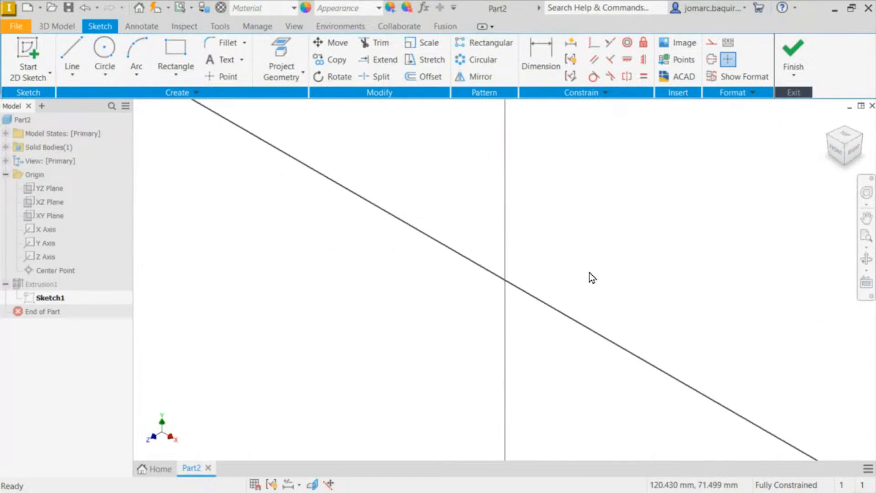
key(Page_Up)
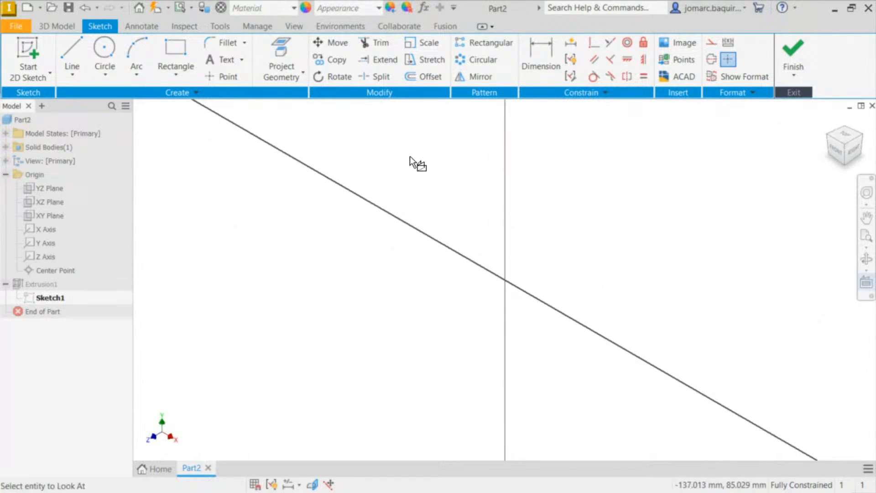
key(Escape)
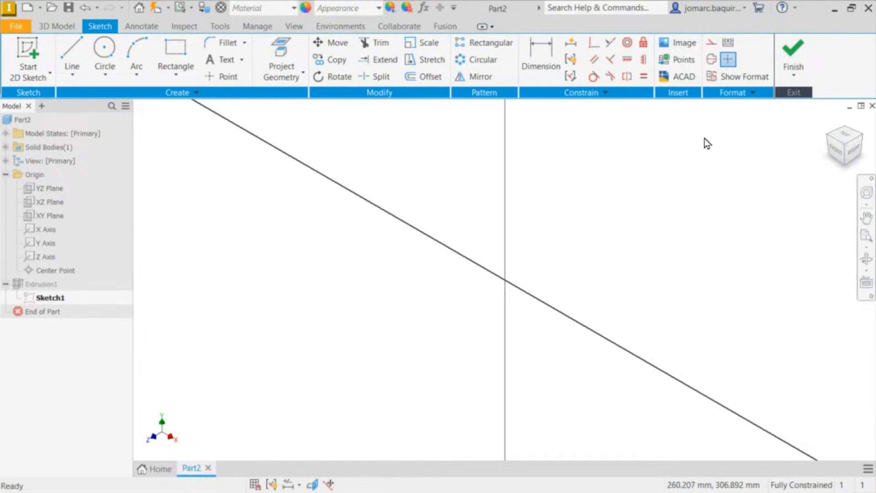
key(Page_Up)
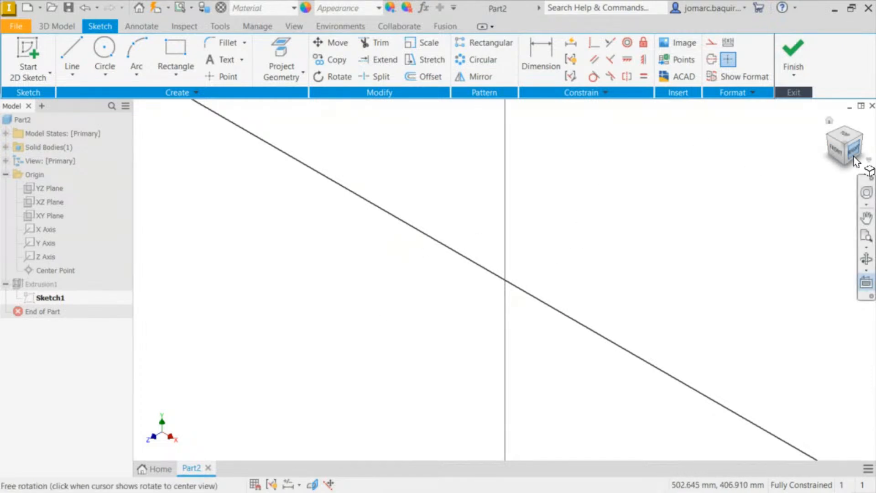
click(837, 154)
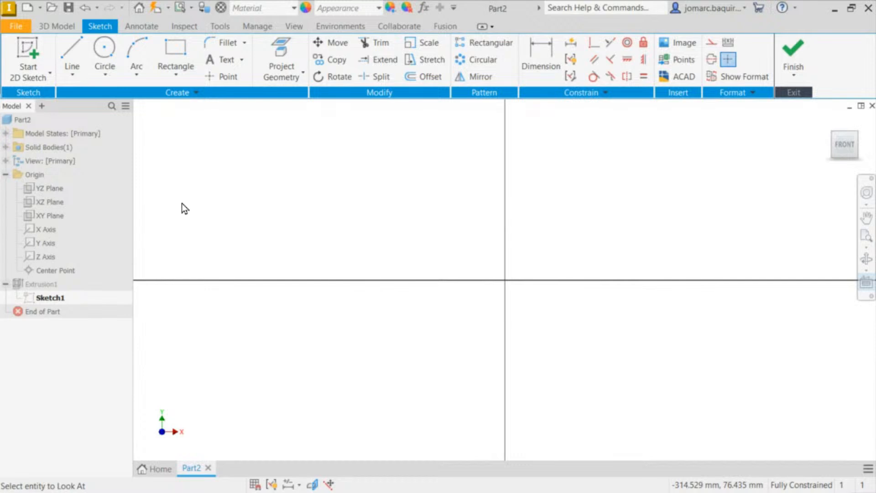
middle_drag(393, 188, 375, 186)
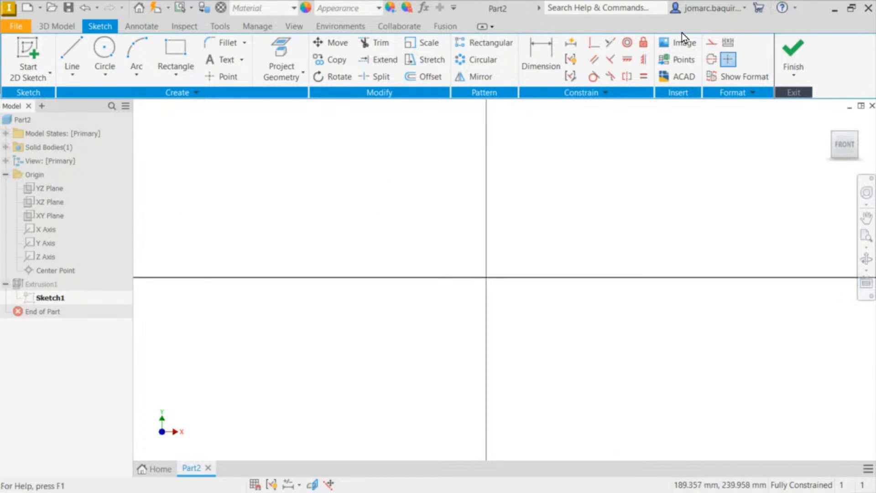
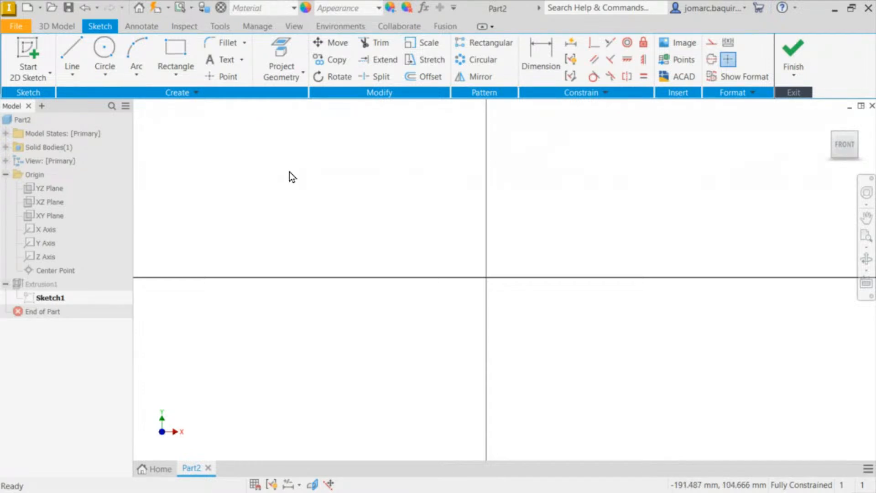
- Sketch a single slanted line above the horizontal axis, rising to the right across the vertical axis
key(l)
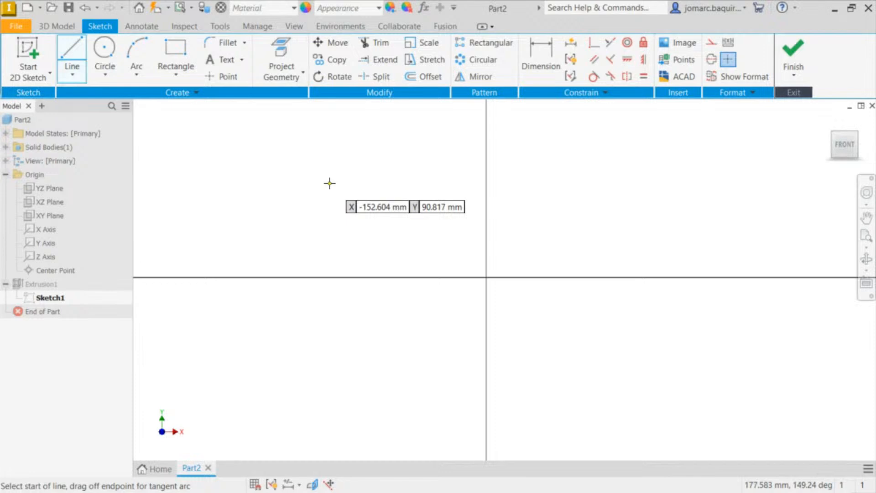
key(Escape)
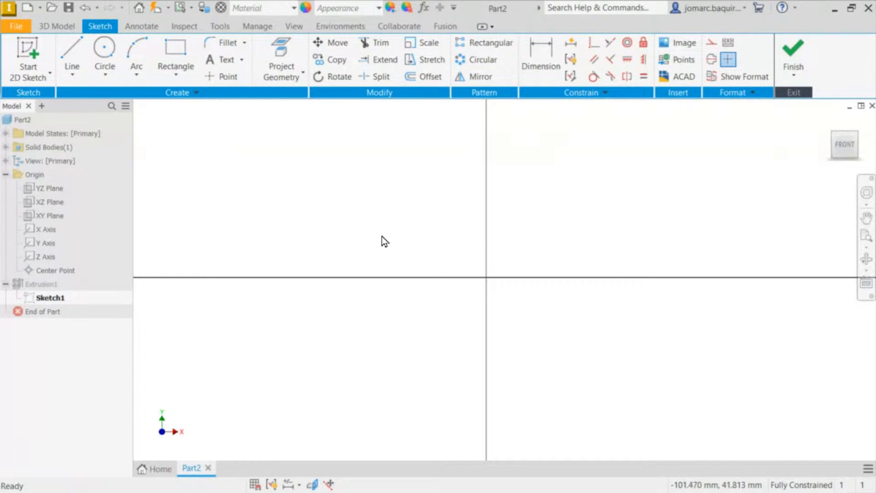
key(l)
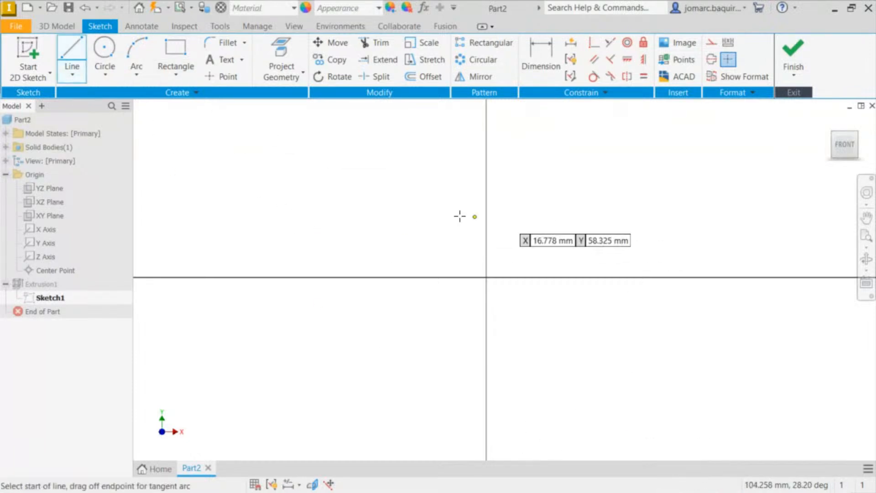
click(333, 206)
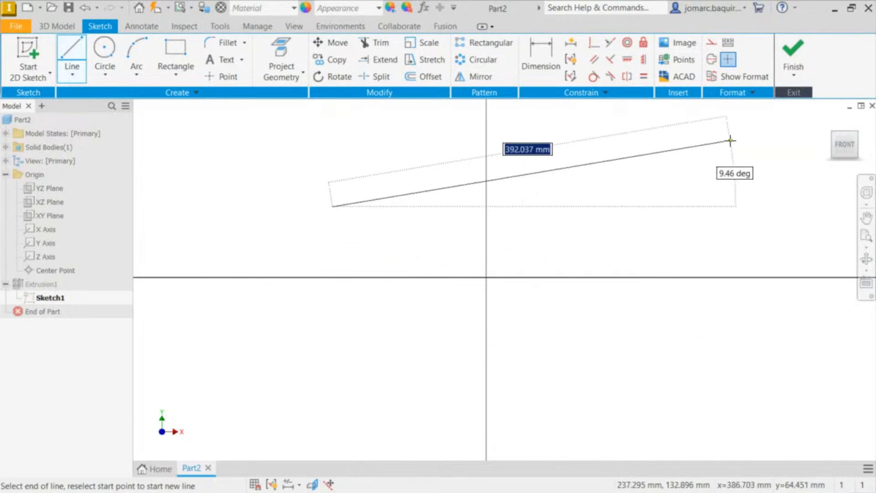
double_click(664, 150)
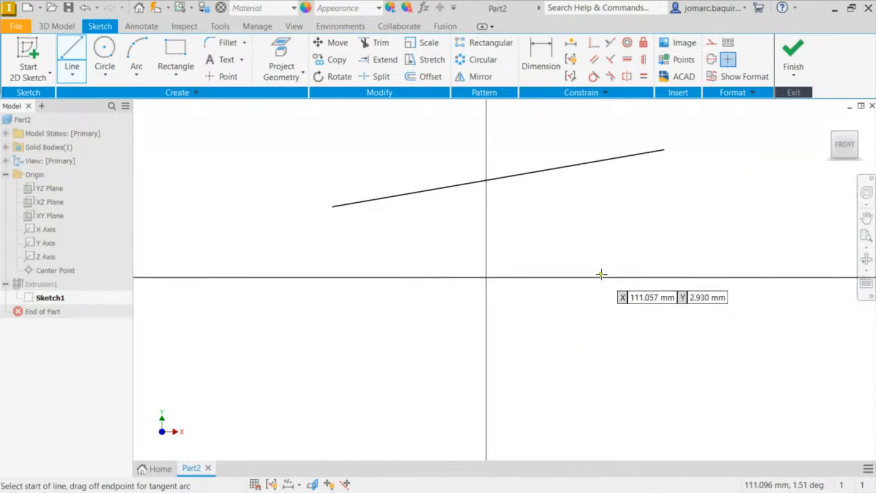
- Sketch three connected lines below the slanted line: a vertical right side, a sloping base and a leaning left side, leaving gaps at both upper corners
click(663, 179)
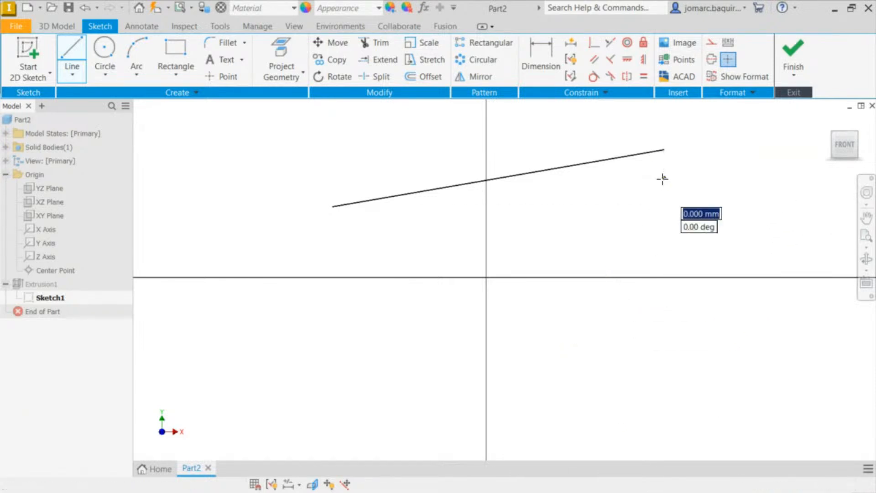
click(665, 404)
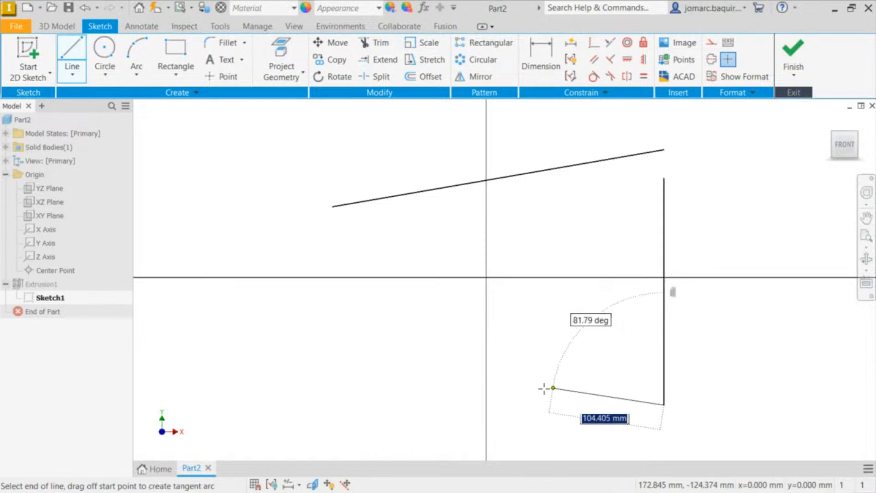
click(310, 372)
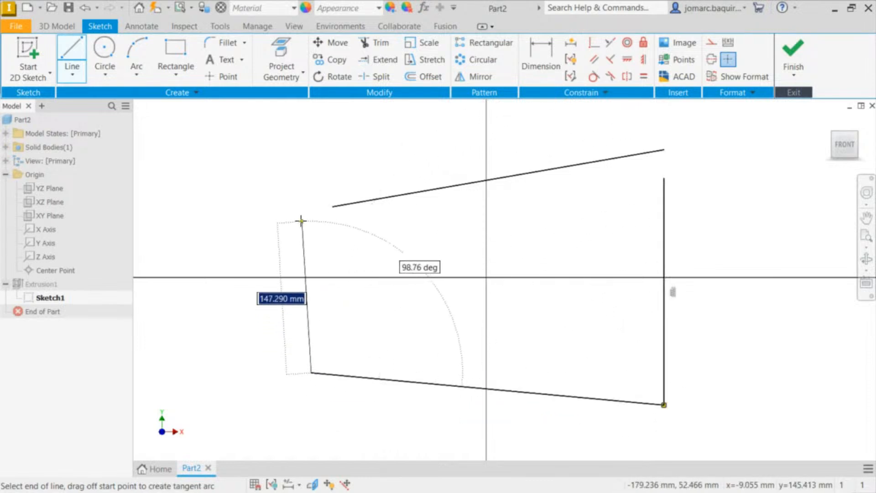
double_click(297, 217)
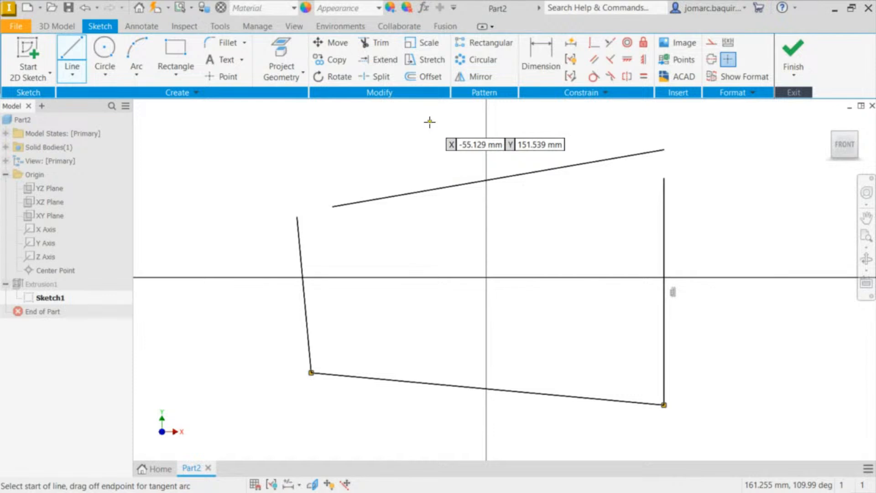
- Sketch a second open chain of six connected lines above and to the right of the first outline
scroll(442, 137, up, 2)
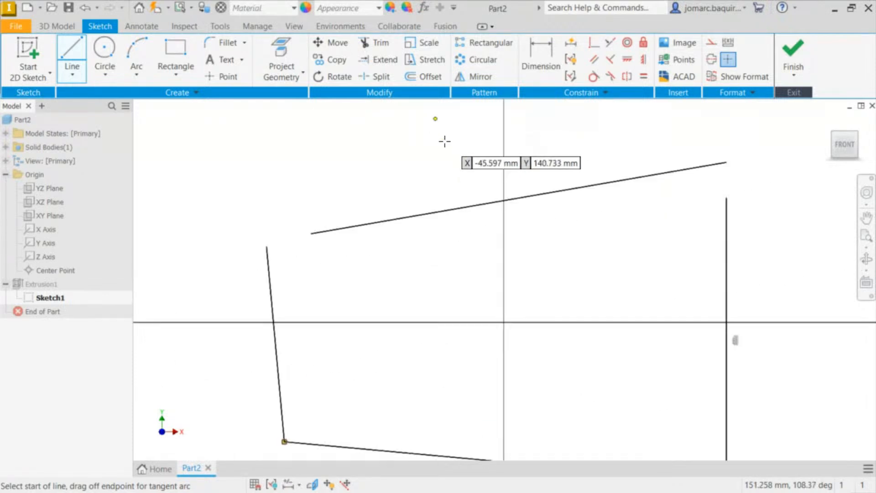
scroll(450, 142, down, 5)
middle_drag(450, 143, 269, 220)
click(377, 149)
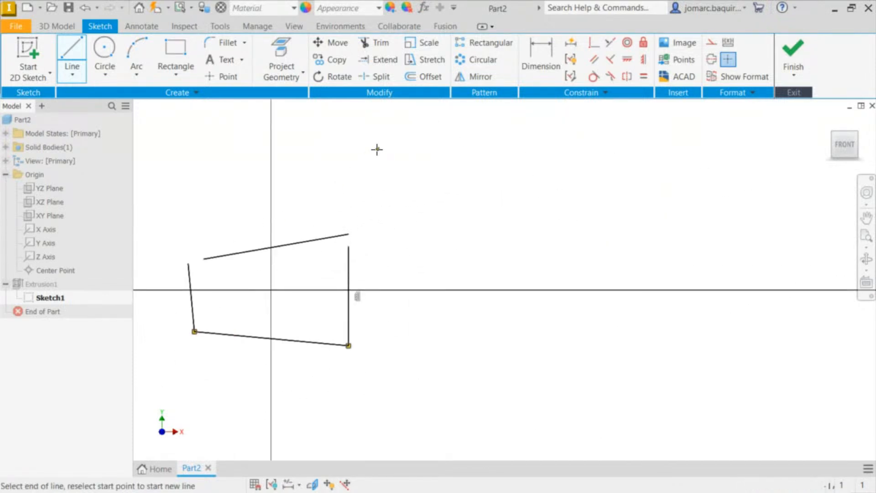
click(562, 133)
click(465, 214)
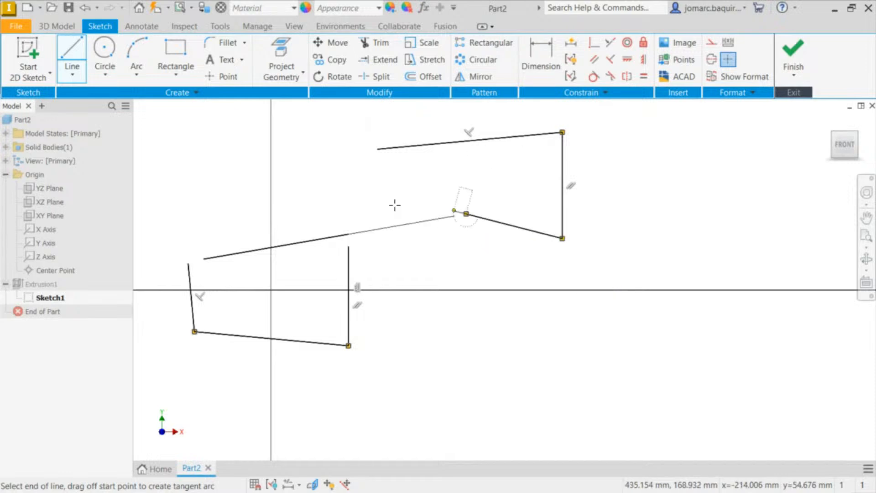
click(341, 192)
click(302, 164)
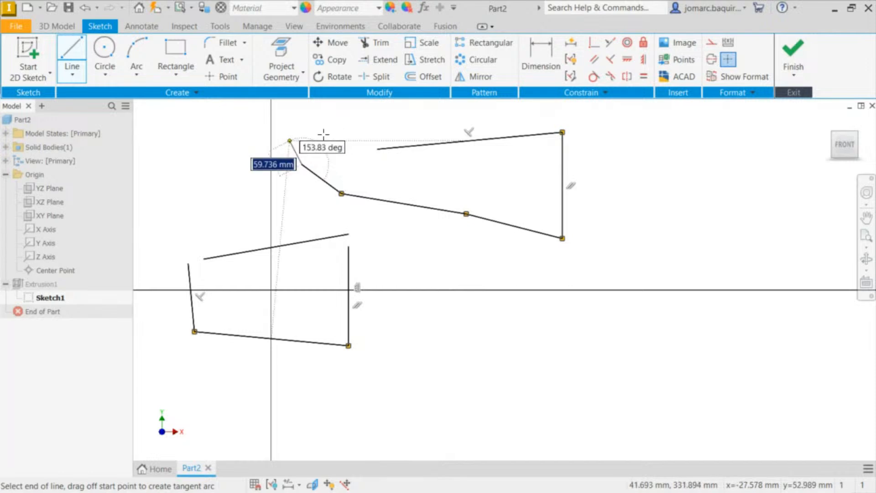
double_click(343, 128)
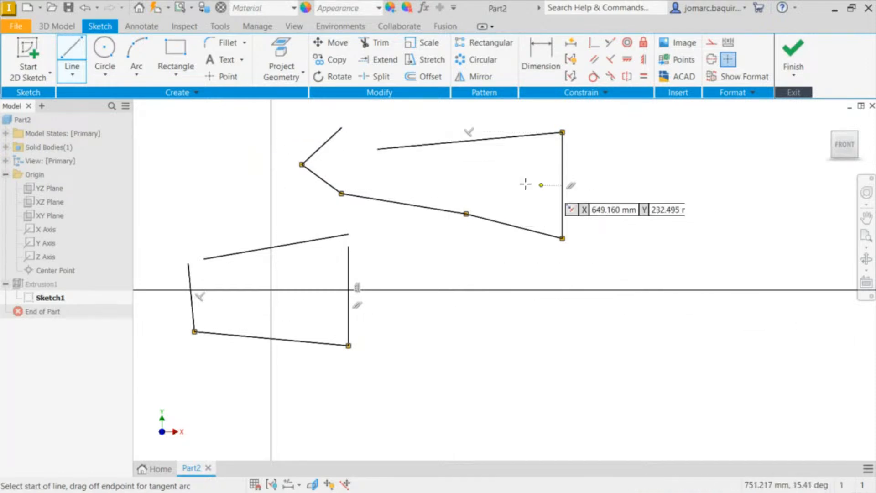
key(Escape)
- Remove all six lines of the second chain with the Trim tool
key(t)
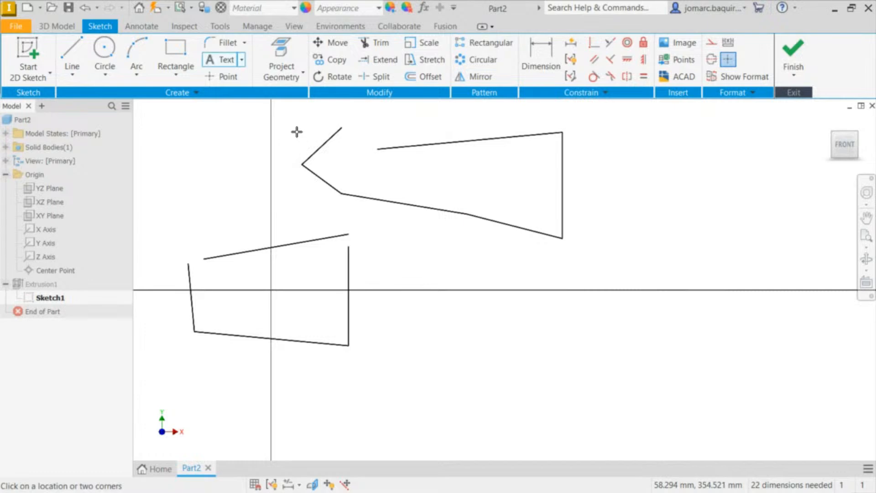
key(x)
mouse_move(273, 137)
mouse_down()
mouse_move(307, 154)
mouse_move(445, 160)
mouse_move(613, 198)
mouse_move(389, 204)
mouse_move(307, 190)
mouse_move(444, 220)
mouse_move(541, 215)
mouse_up()
middle_drag(380, 177, 507, 178)
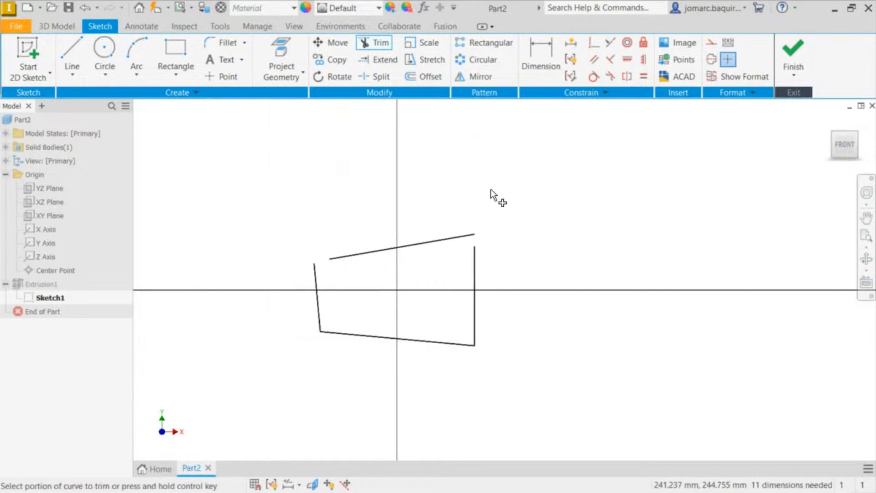
middle_drag(347, 289, 491, 250)
scroll(491, 249, up, 1)
scroll(592, 215, down, 2)
scroll(592, 214, down, 2)
scroll(524, 193, up, 5)
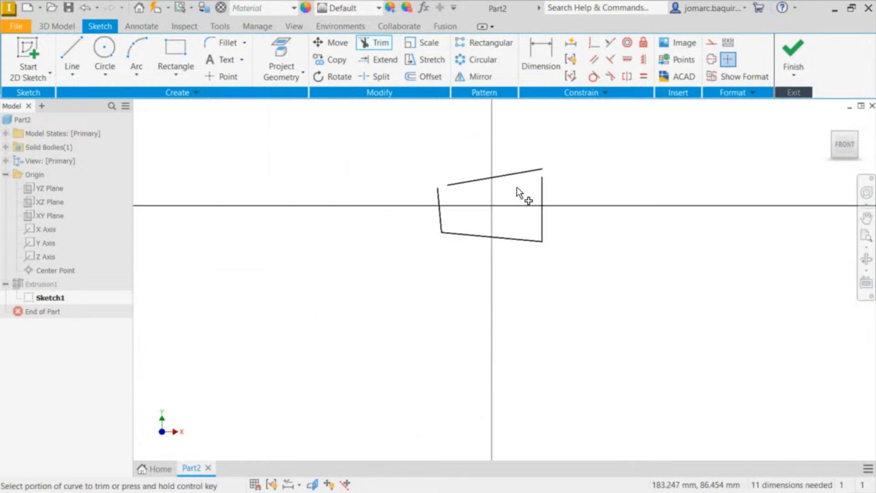
scroll(504, 178, down, 3)
middle_drag(504, 178, 392, 174)
key(Escape)
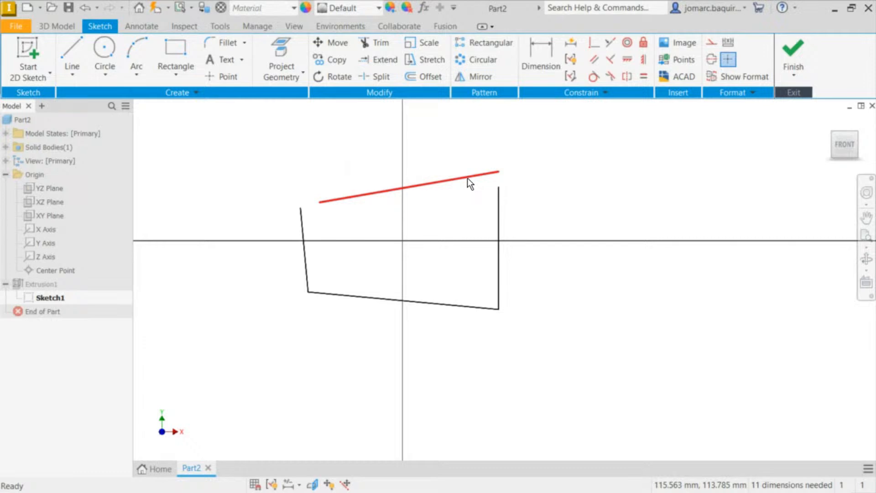
- Delete the slanted upper line of the outline and undo the deletion
click(468, 178)
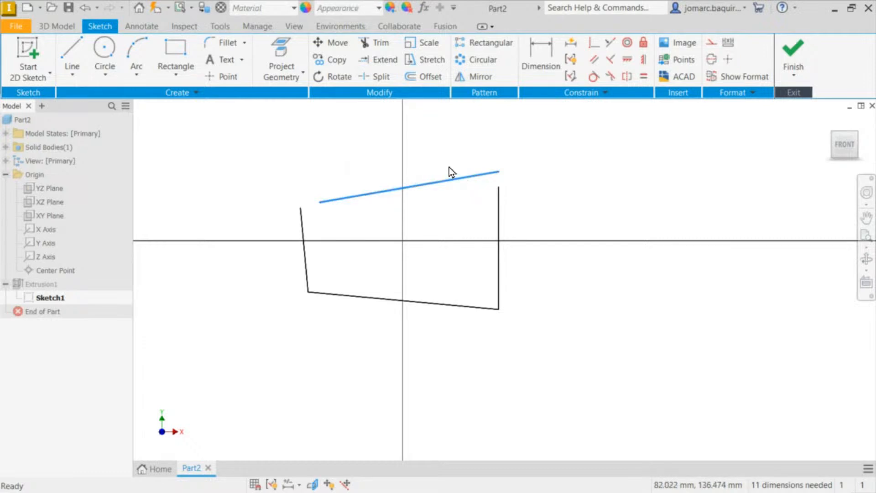
key(Delete)
key(ctrl+z)
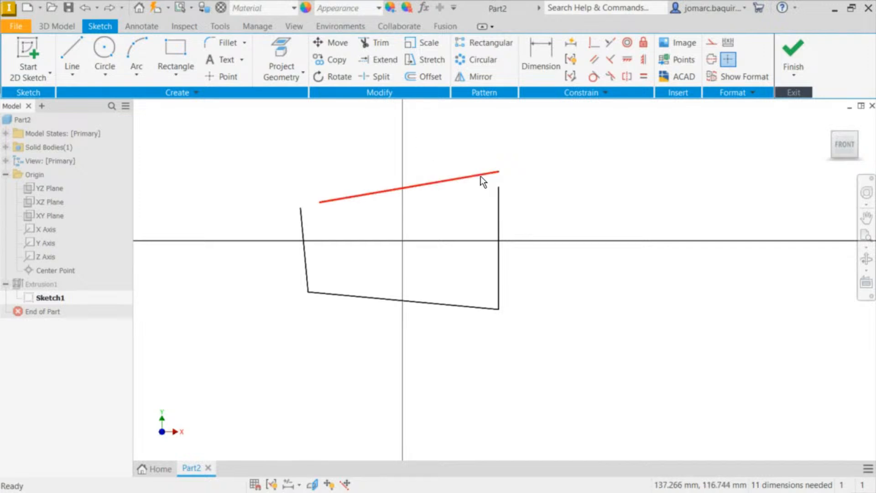
- Show and hide all constraints of the sketch repeatedly to examine them on the outline, leaving them shown
key(F8)
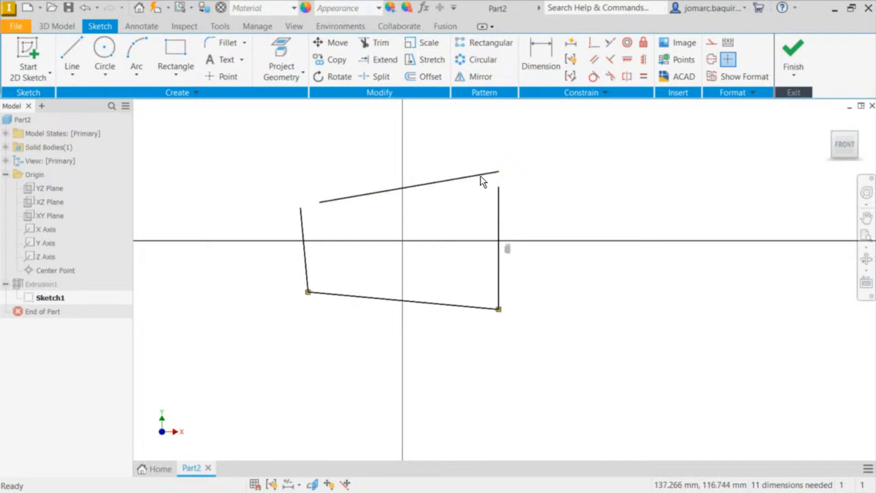
key(F9)
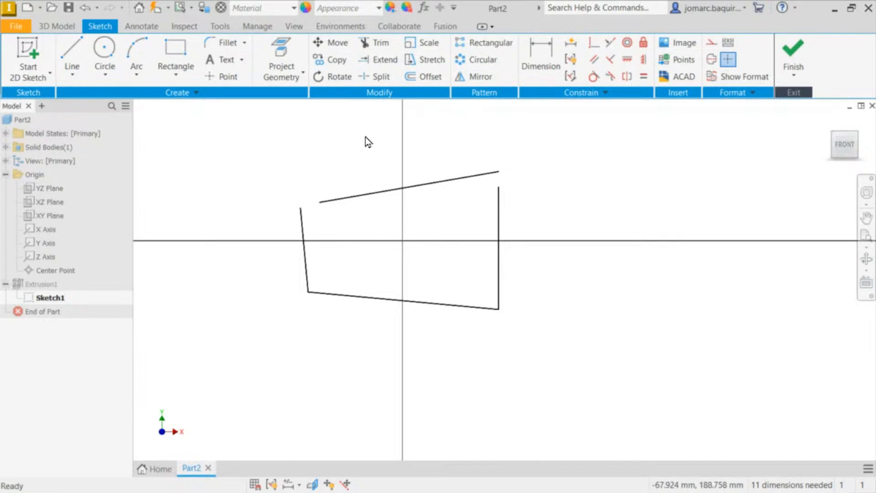
key(F8)
key(F9)
key(F8)
key(F9)
key(F8)
key(F9)
key(F8)
key(F9)
key(F8)
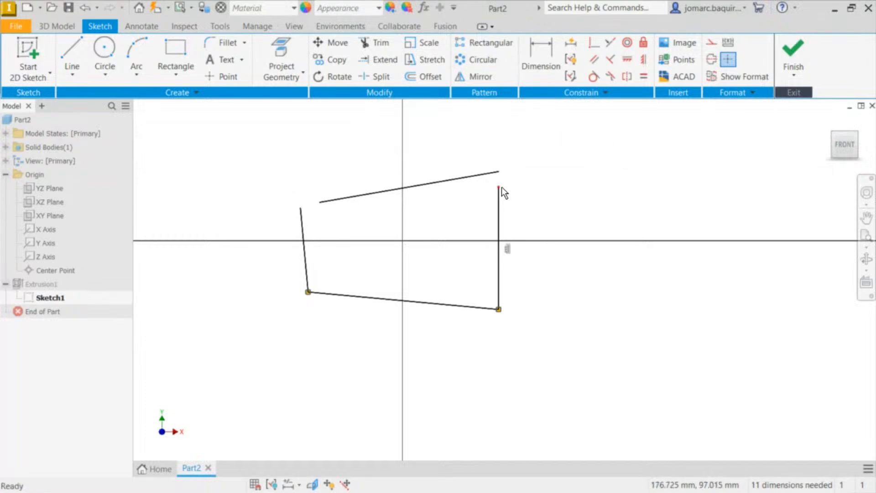
- Move the free upper endpoint of the outline's vertical line further away from the origin to stretch the shape
drag(500, 187, 523, 179)
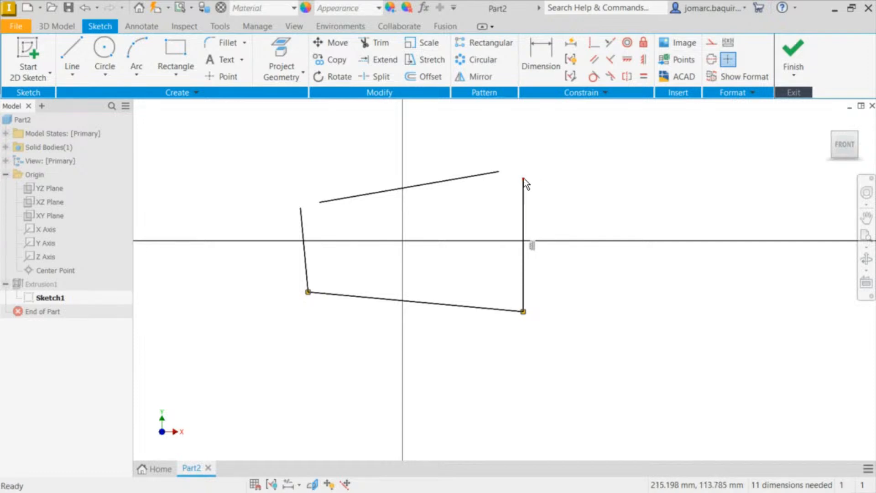
drag(524, 180, 541, 221)
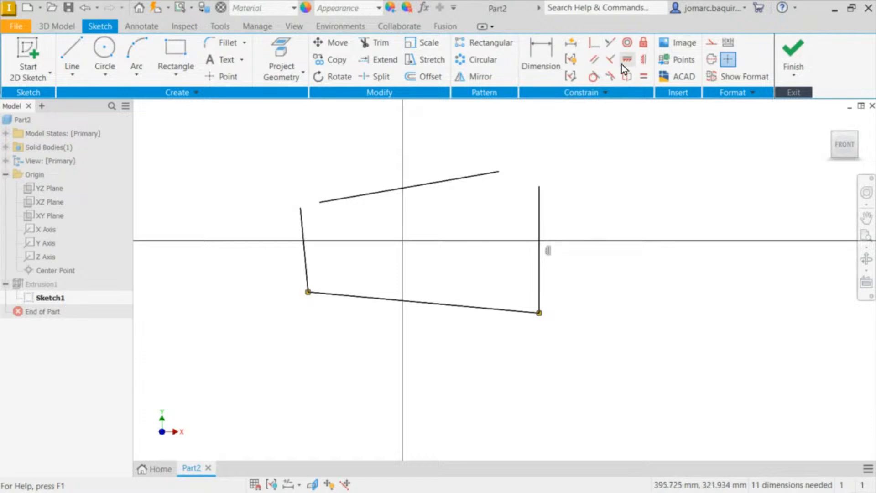
click(604, 98)
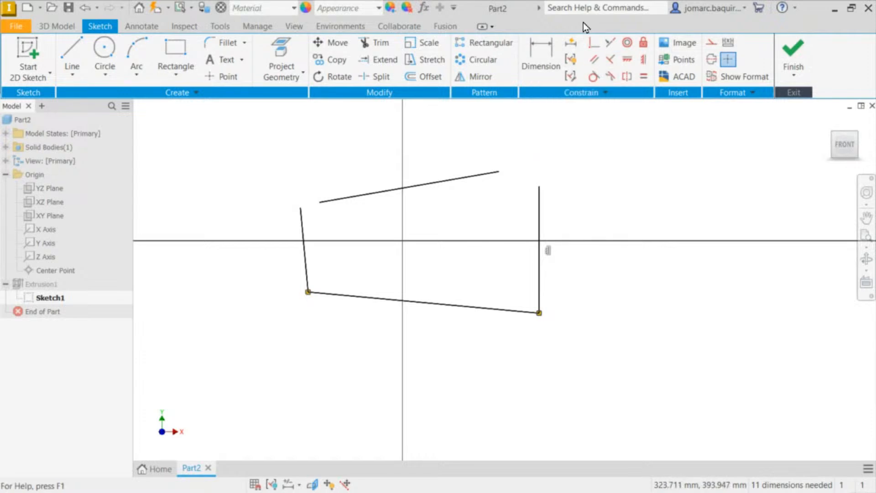
- Delete the constraint on the outline's right vertical line and tilt the line by moving its free upper endpoint inward
click(551, 252)
key(Delete)
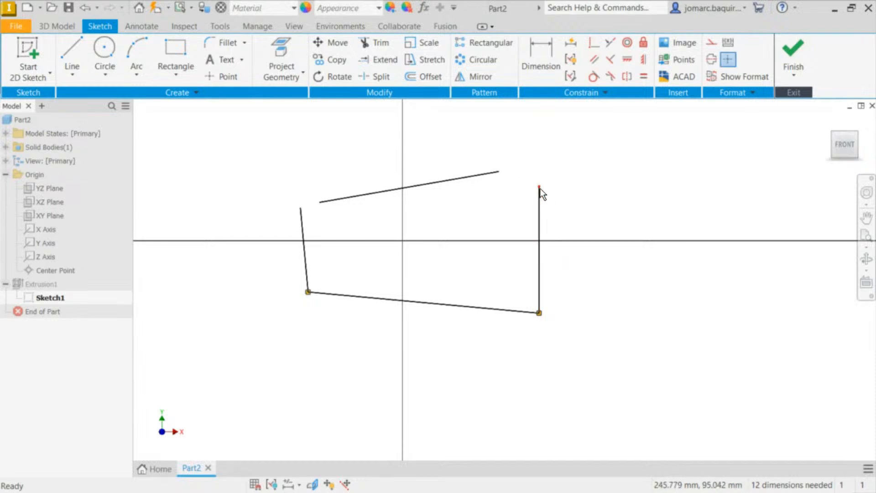
mouse_move(540, 187)
mouse_down()
mouse_move(612, 195)
mouse_move(508, 189)
mouse_move(628, 206)
mouse_move(528, 183)
mouse_up()
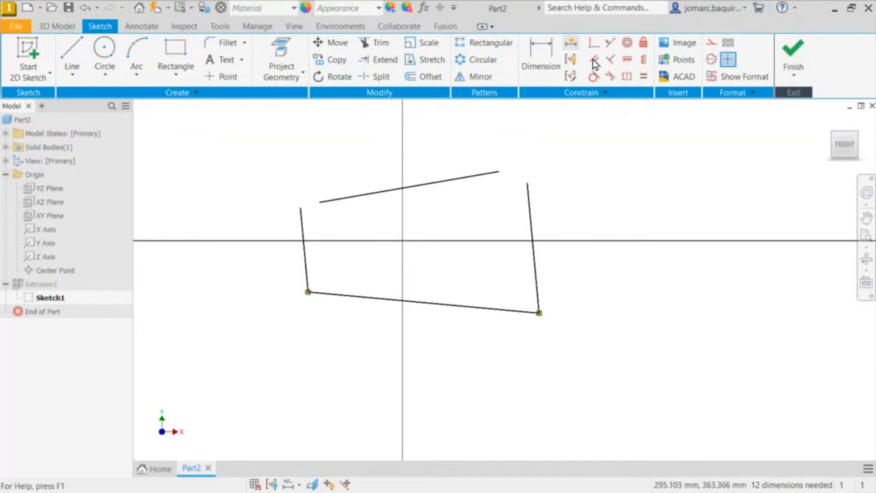
- Join the slanted upper line's left endpoint to the left line's upper endpoint with a Coincident constraint
click(319, 203)
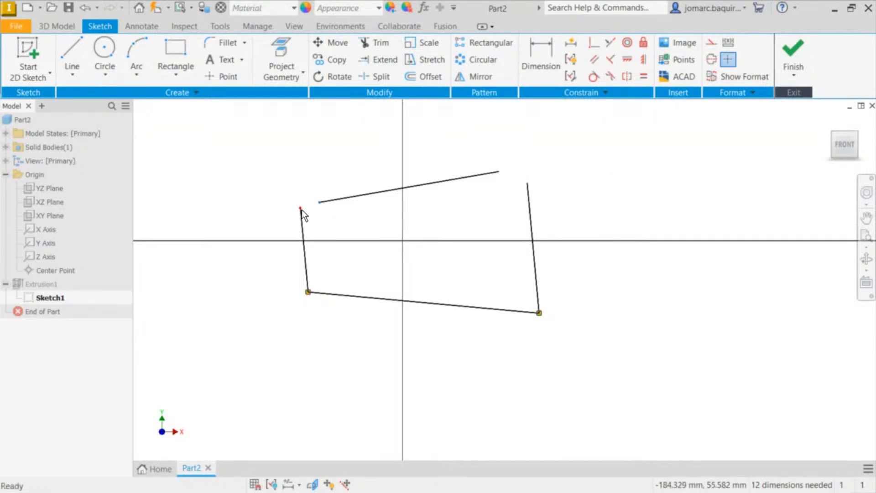
click(299, 209)
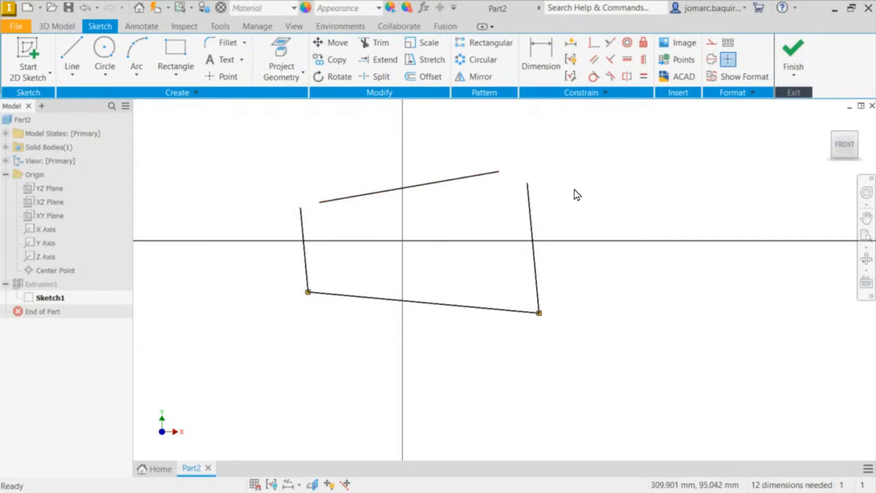
click(595, 43)
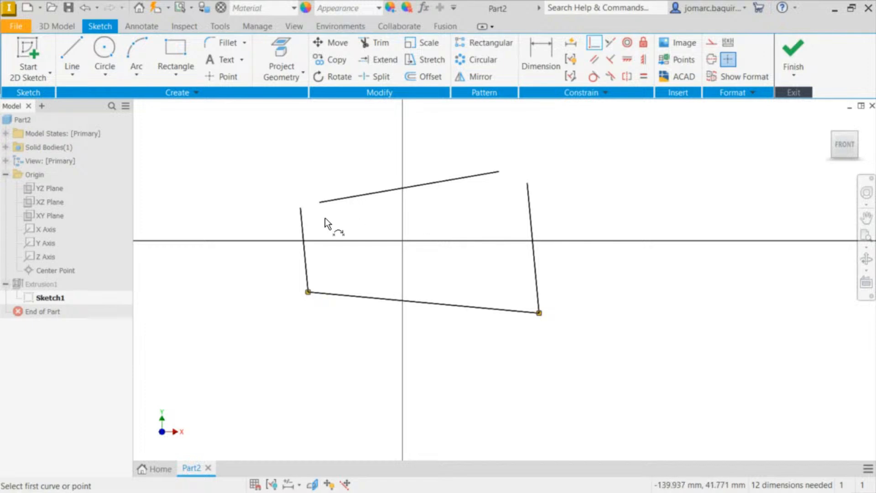
click(320, 201)
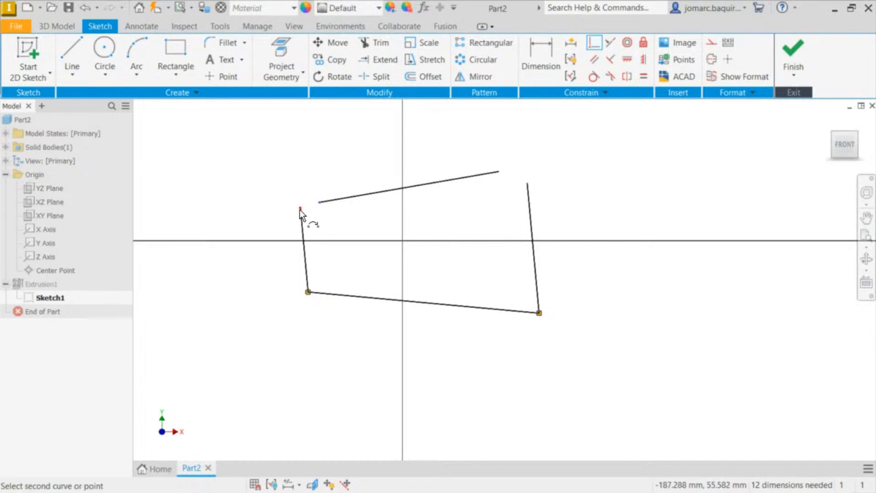
click(300, 208)
key(Escape)
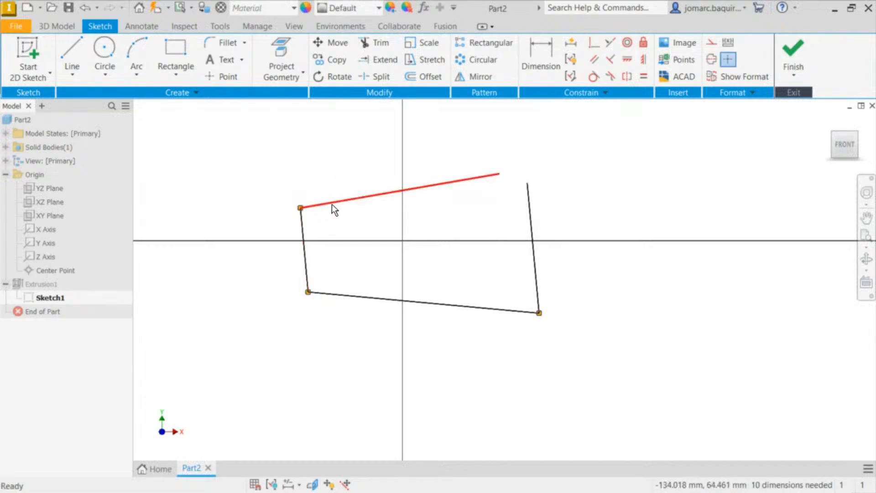
- Move the outline's upper-left corner upward, and show and hide the sketch constraints repeatedly to examine the joined endpoints
drag(332, 204, 303, 183)
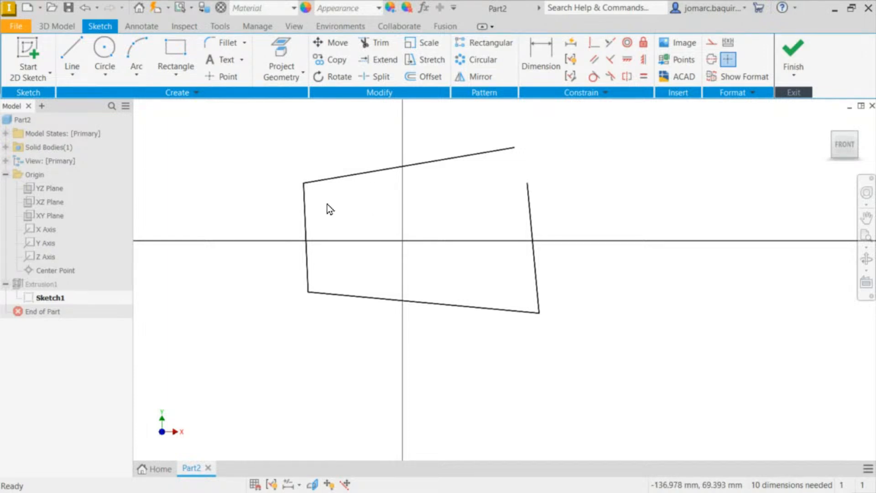
key(F8)
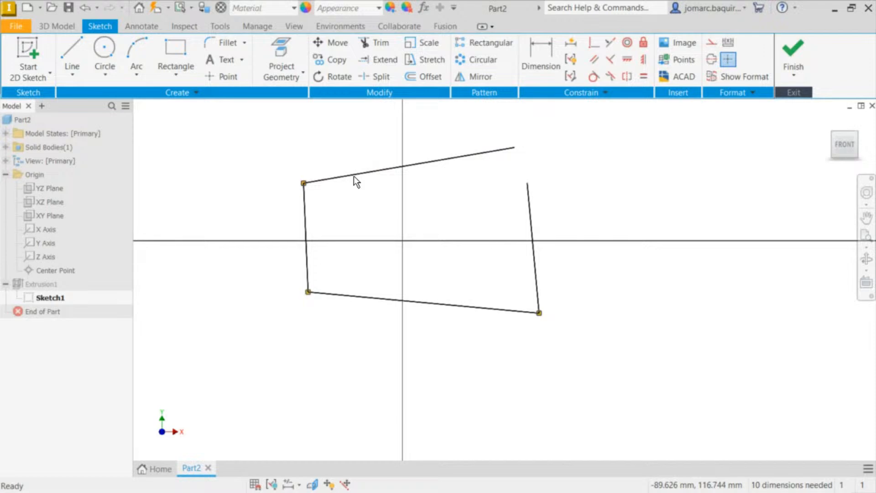
key(F9)
key(F8)
key(F9)
key(F8)
key(F9)
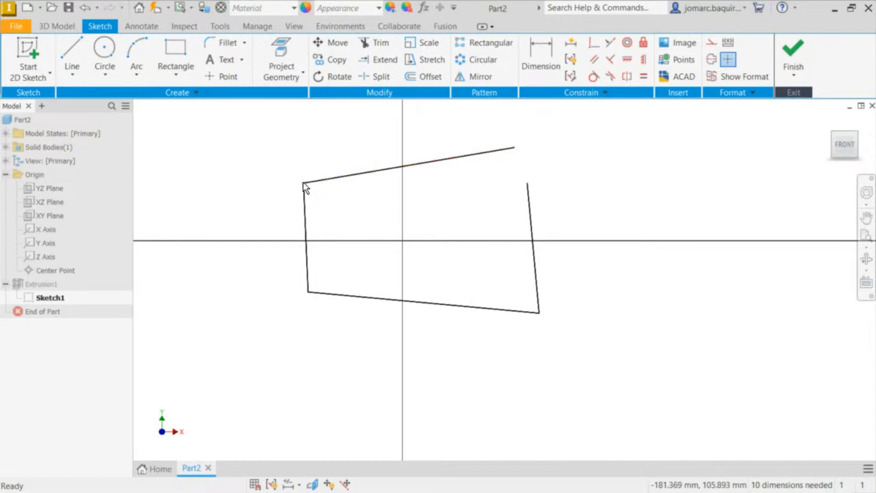
- Move the upper-left corner directly above the lower-left one, check the constraints, and pull the upper line's free endpoint inward
drag(303, 183, 308, 203)
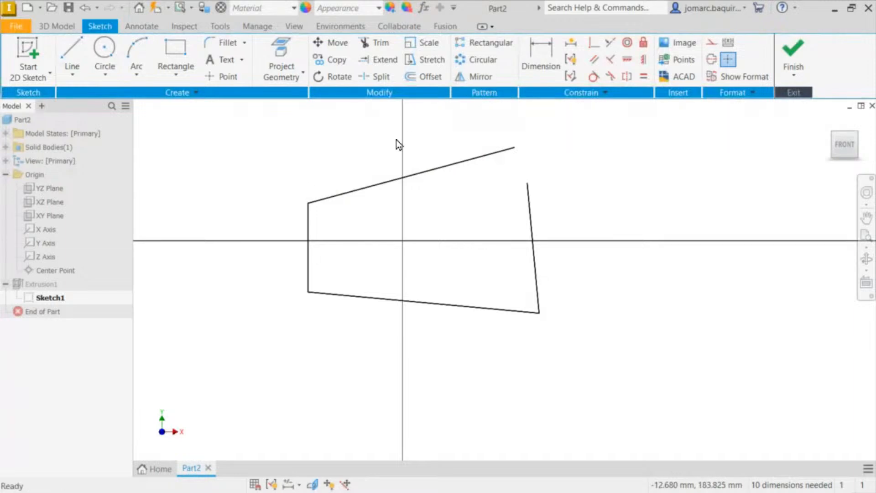
key(F8)
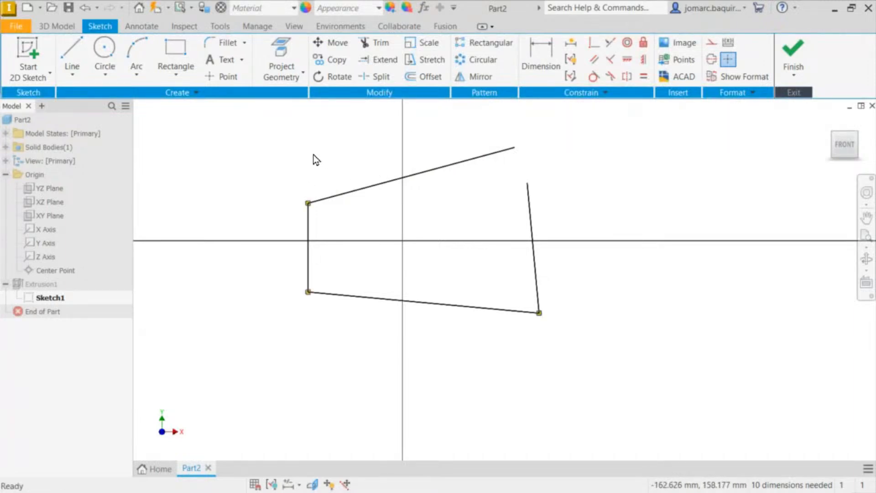
key(F9)
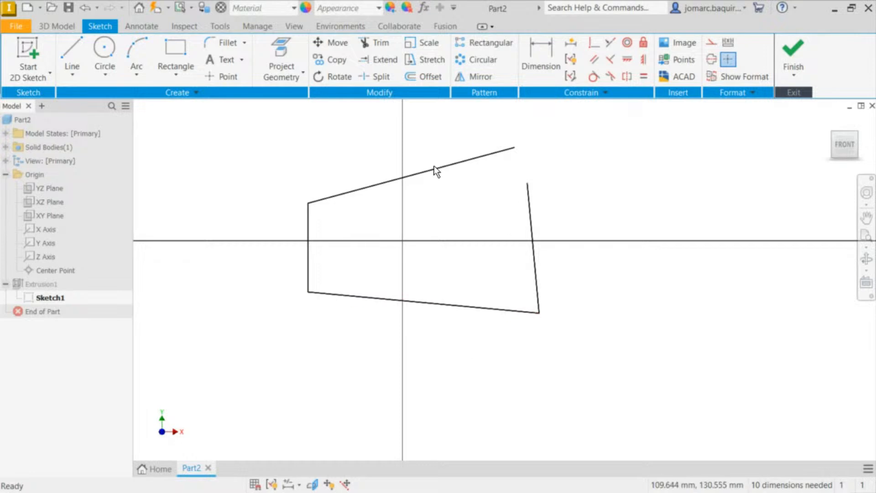
drag(513, 147, 489, 149)
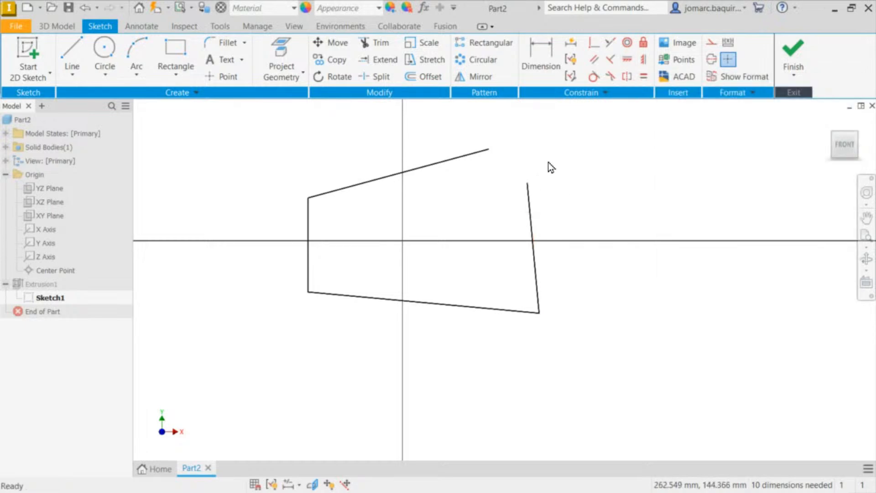
- Make the outline's upper and lower slanted lines horizontal with the Horizontal constraint
key(minus)
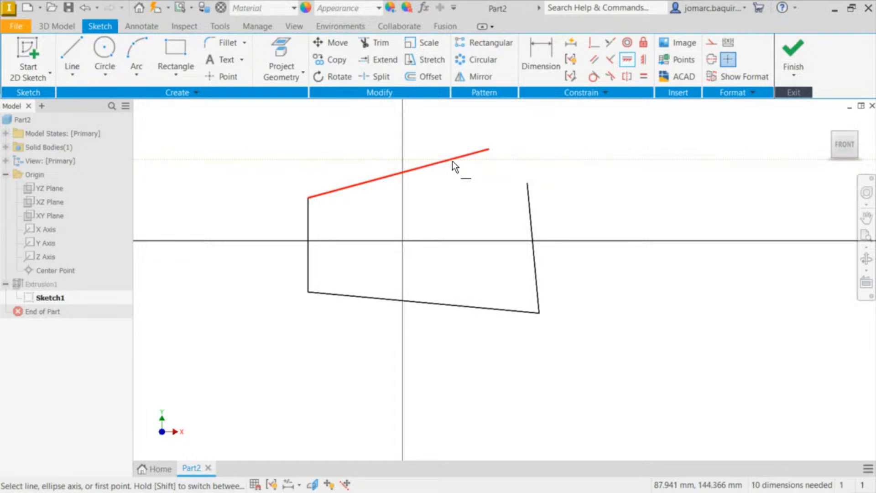
click(452, 161)
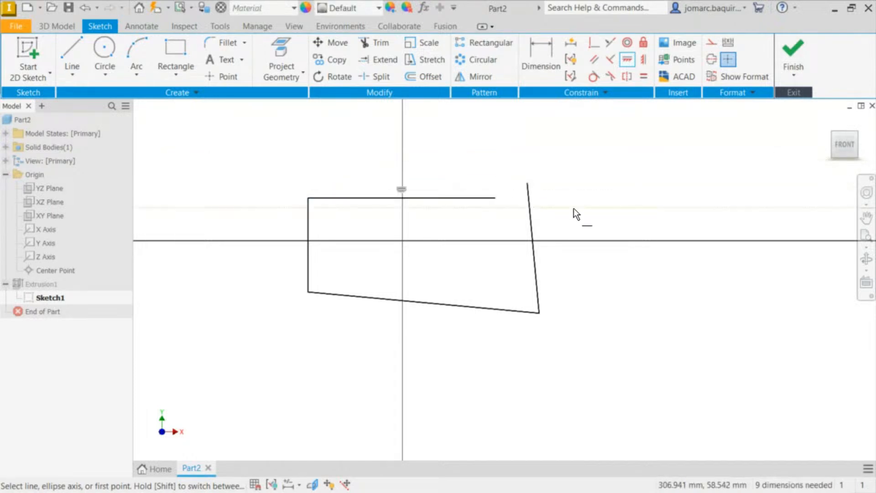
click(453, 310)
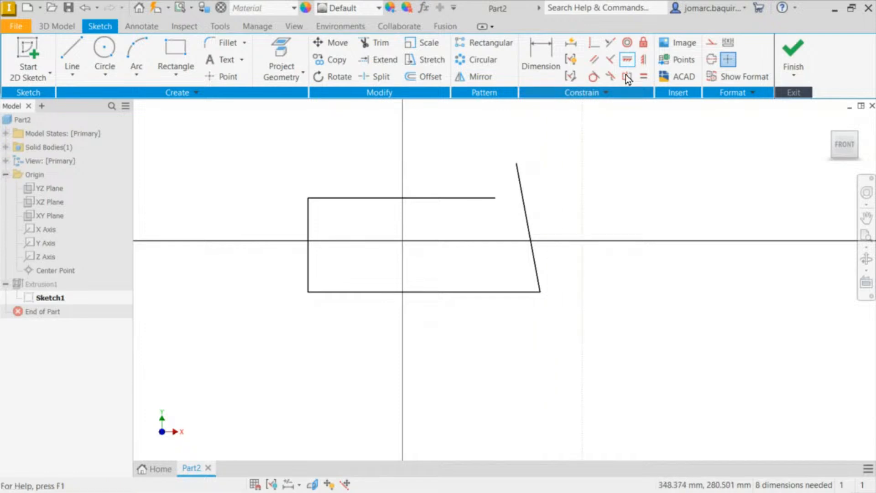
- Make the outline's slanted right line vertical with the Vertical constraint
click(642, 62)
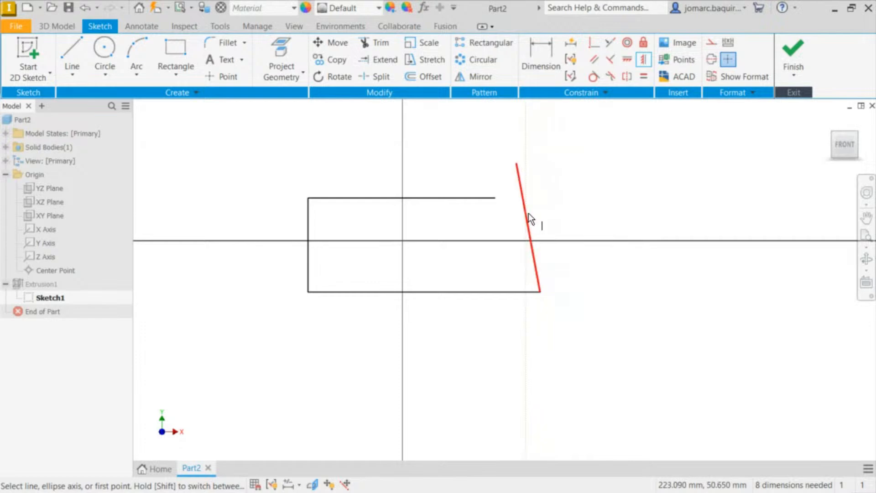
click(528, 213)
key(Escape)
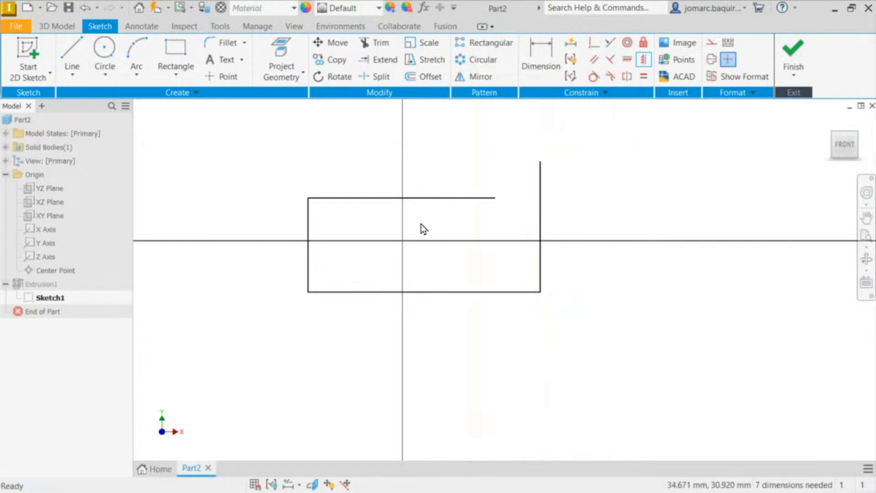
- Bring the upper line's free endpoint near the right line's upper end and make both coincident to close the rectangle
drag(500, 199, 490, 136)
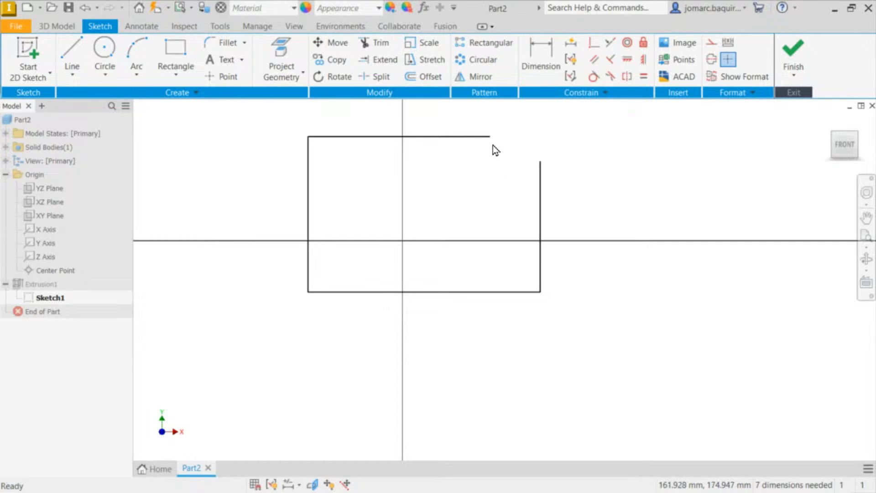
drag(491, 136, 509, 163)
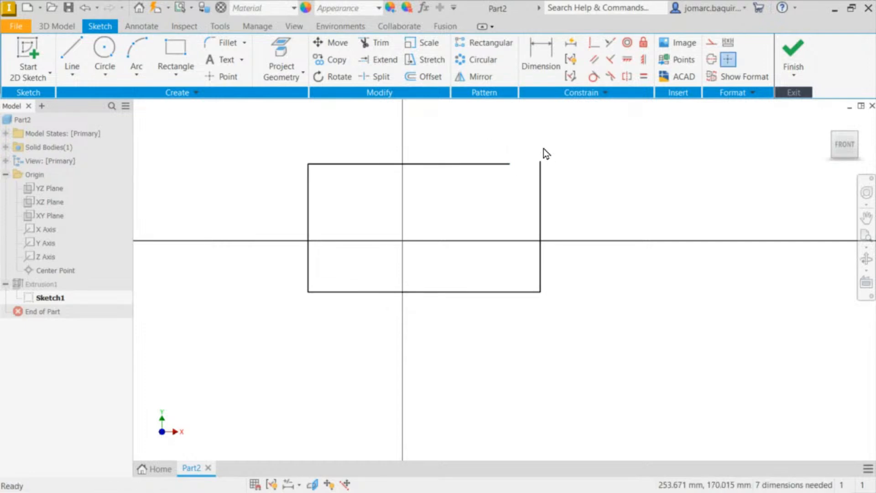
click(593, 46)
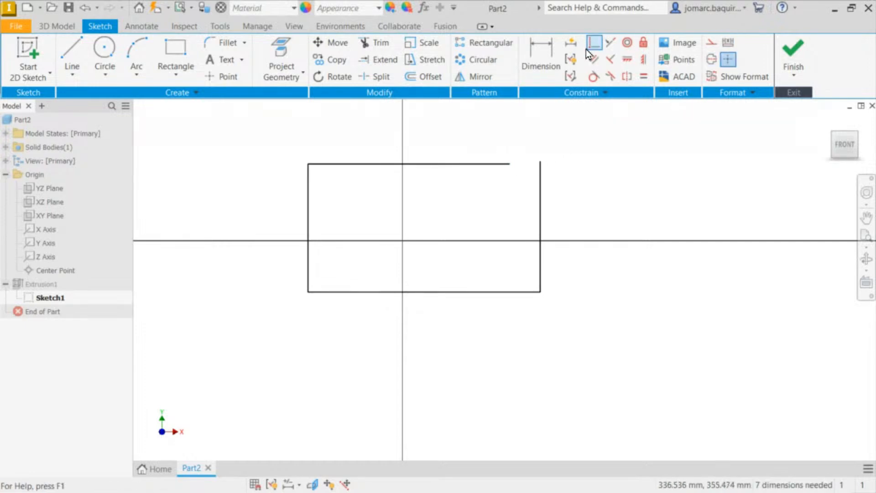
click(508, 163)
click(539, 163)
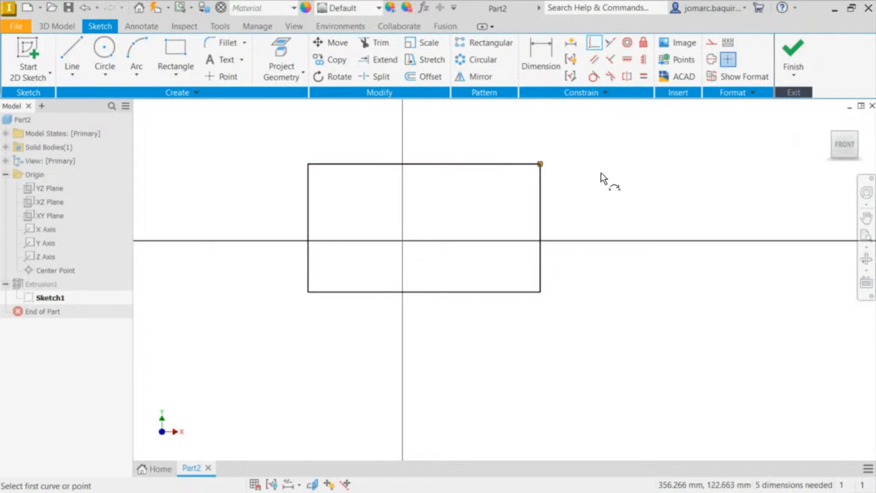
scroll(571, 214, up, 2)
key(Escape)
- Sketch two separate slanted, non-parallel lines side by side to the right of the rectangle
scroll(570, 214, down, 5)
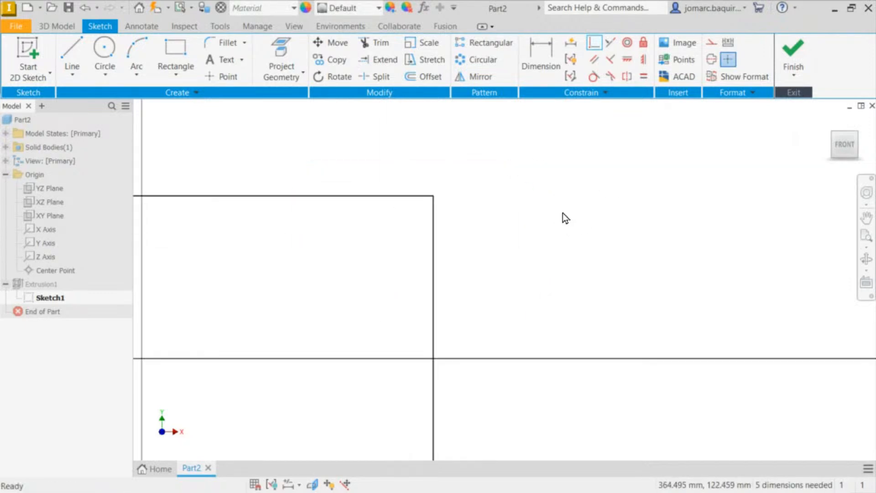
scroll(557, 187, up, 2)
scroll(632, 172, up, 2)
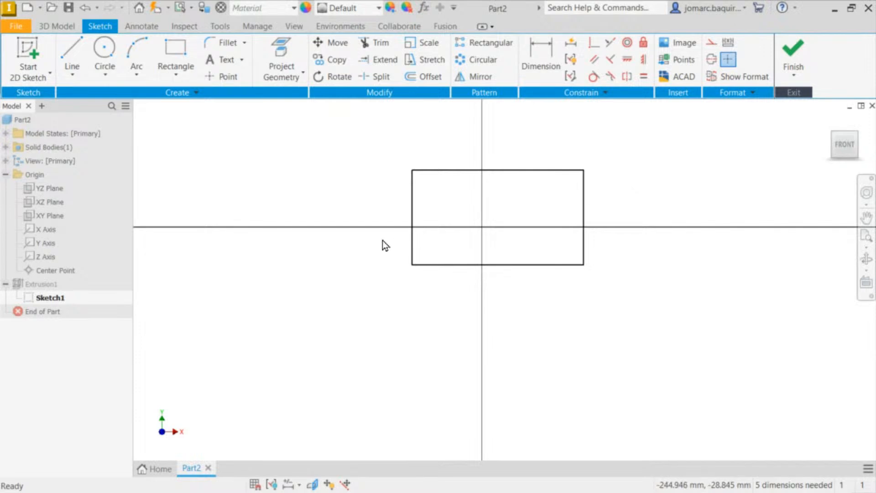
middle_drag(610, 215, 522, 218)
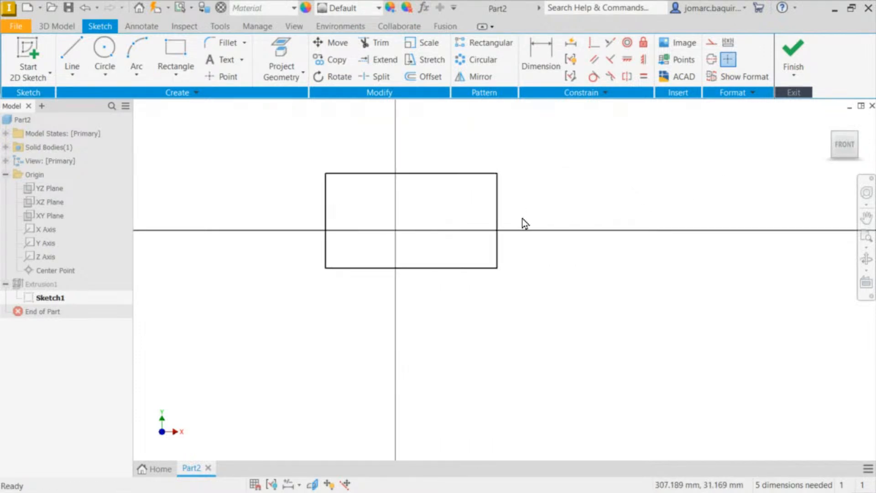
key(l)
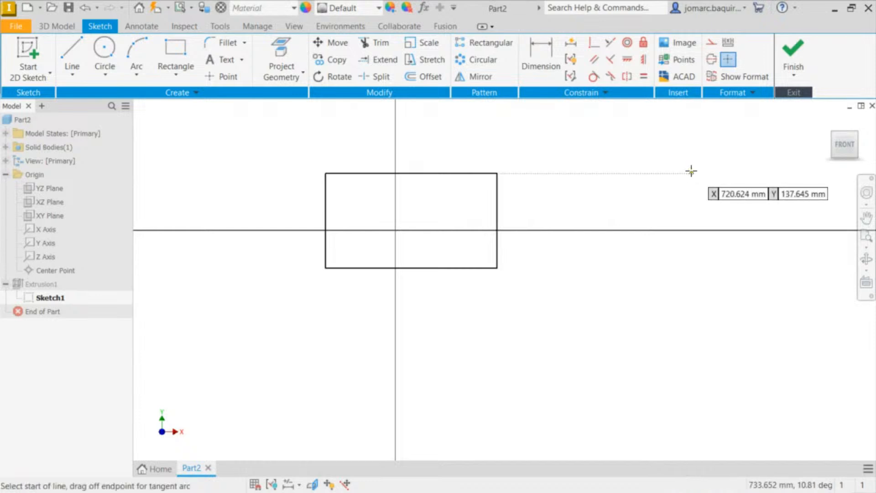
click(660, 146)
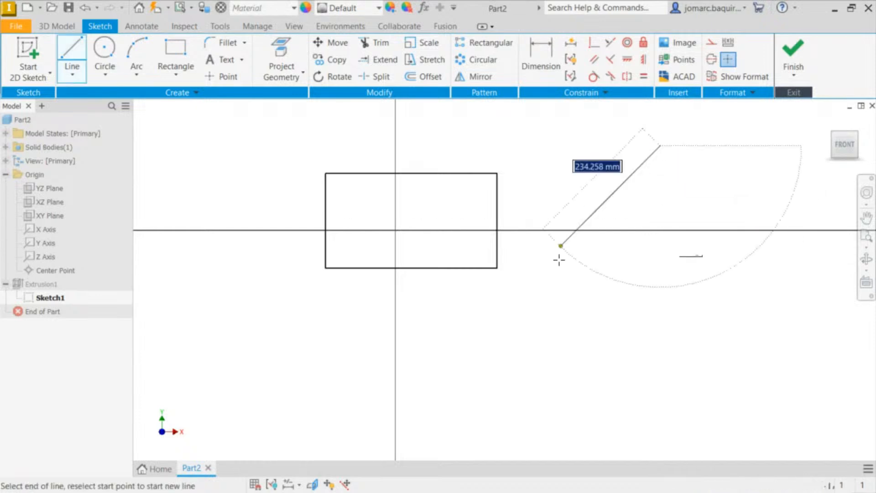
double_click(561, 293)
click(691, 159)
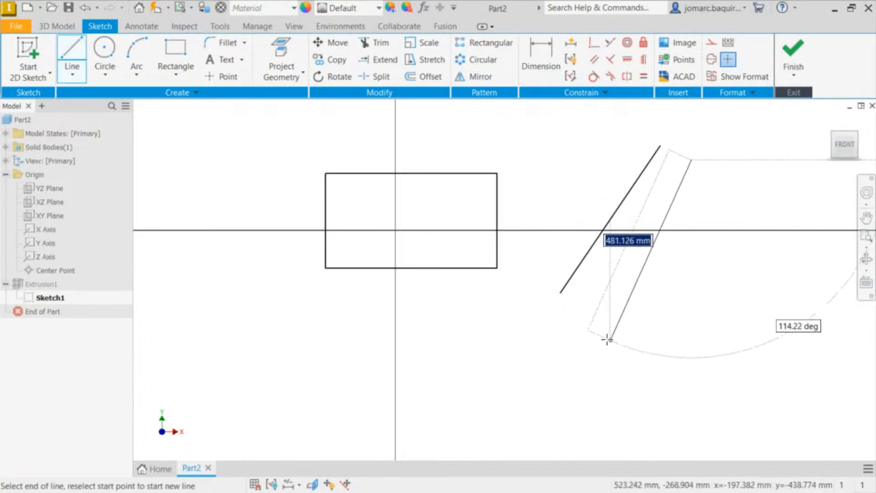
double_click(596, 337)
key(Escape)
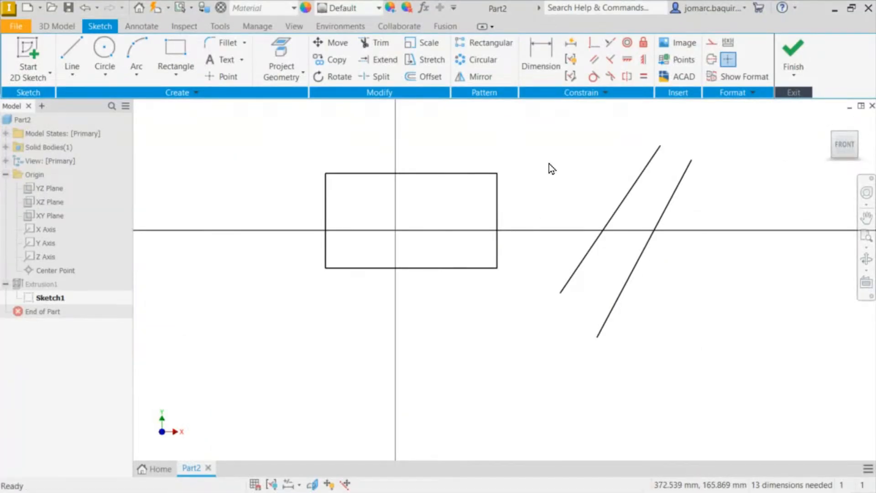
- Apply a Parallel constraint to the two slanted lines and move them closer together
click(593, 60)
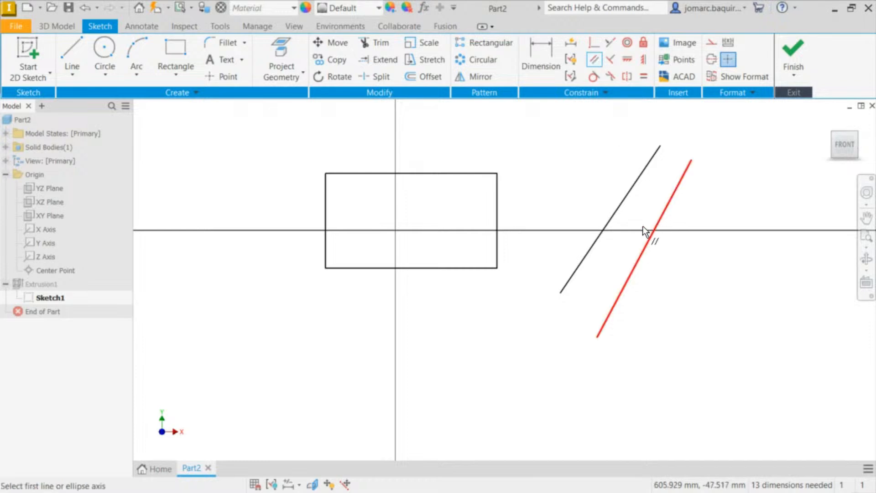
click(629, 193)
click(662, 215)
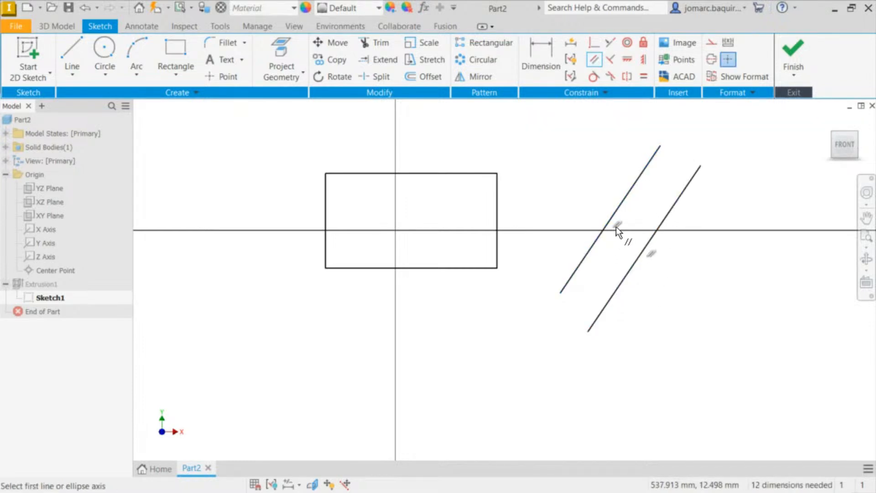
key(Escape)
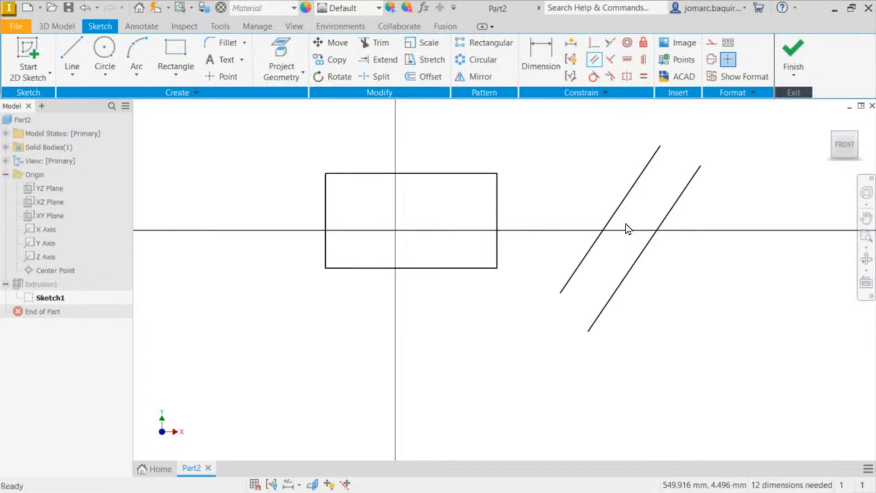
drag(628, 193, 646, 228)
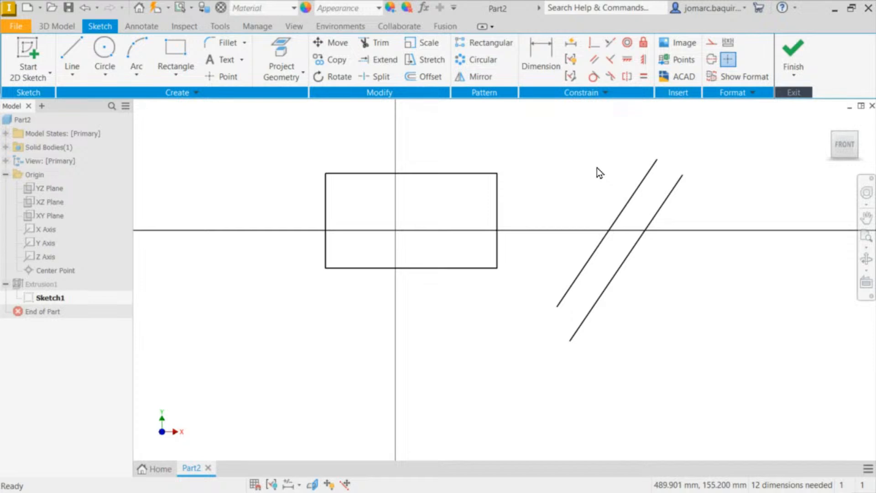
- Sketch a slanted line from above that ends on the left of the two parallel lines, and shift their junction slightly downward
key(l)
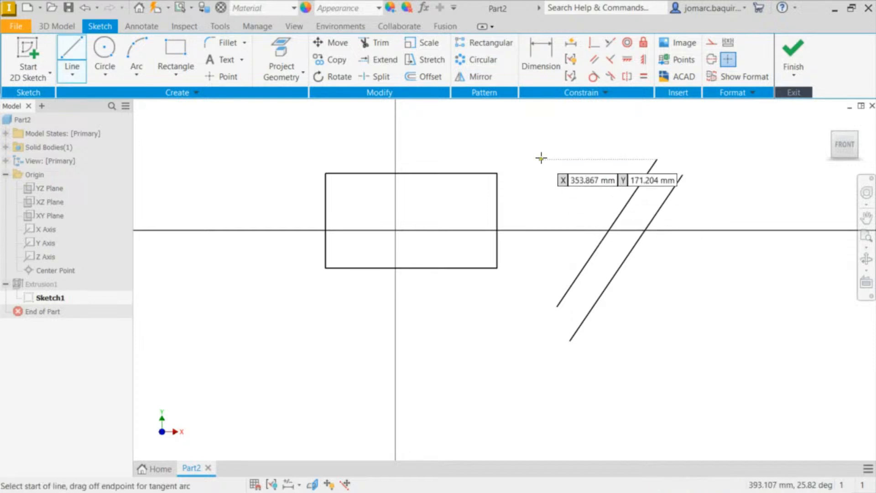
click(514, 117)
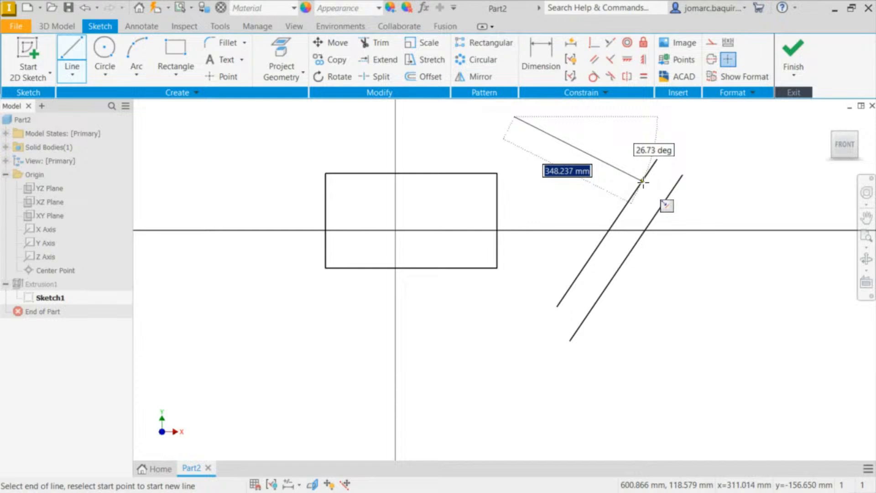
key(Escape)
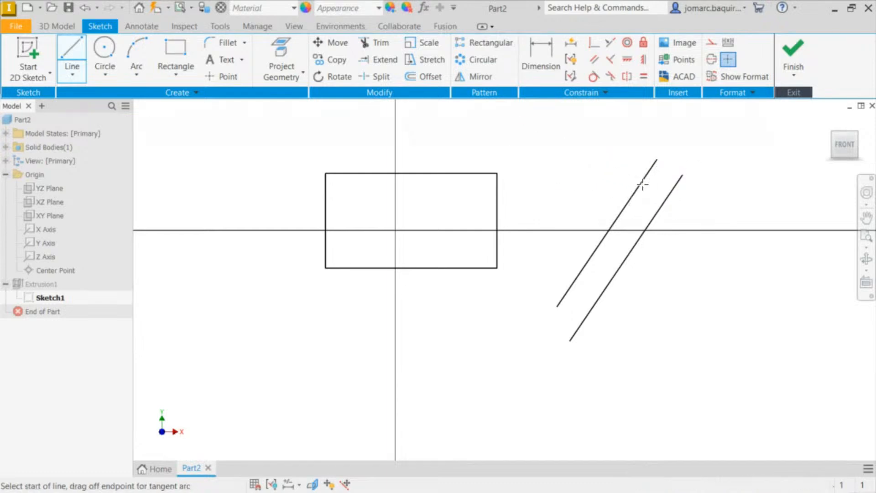
click(641, 184)
key(Escape)
mouse_move(640, 184)
mouse_down()
mouse_move(644, 177)
mouse_move(631, 195)
mouse_move(641, 197)
mouse_up()
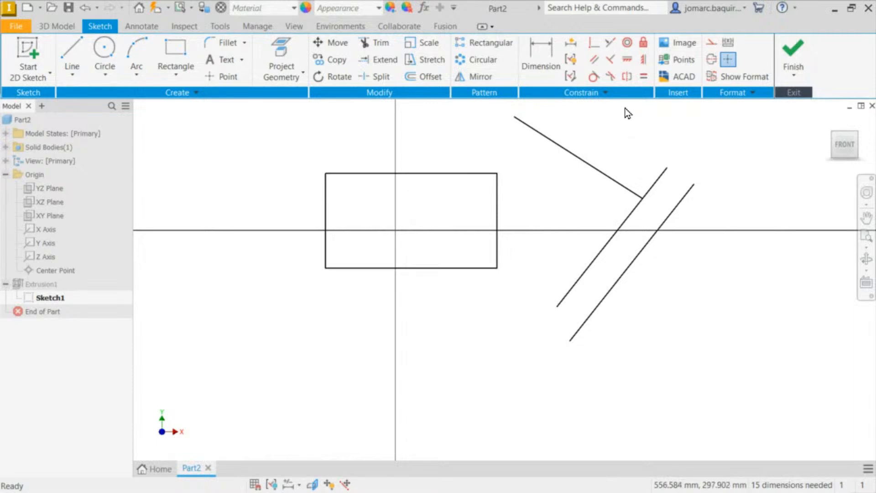
- Apply a Perpendicular constraint between the new slanted line and the parallel line it meets
click(620, 188)
click(625, 223)
click(644, 135)
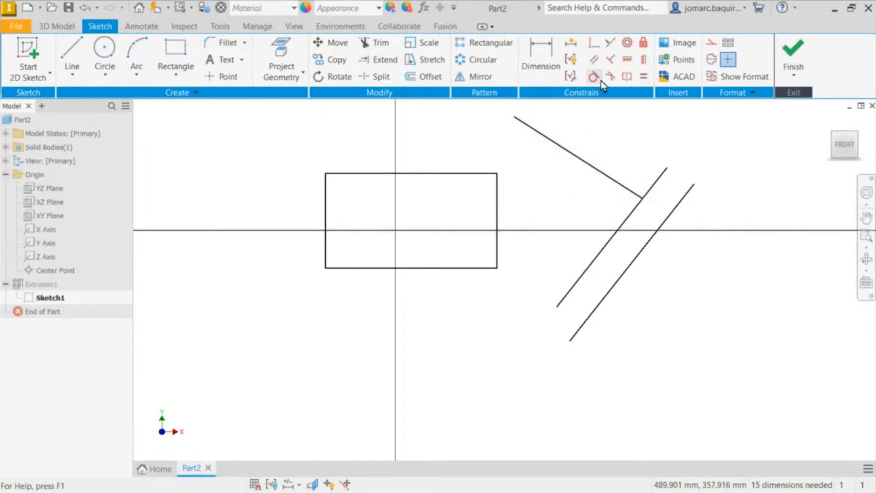
click(610, 58)
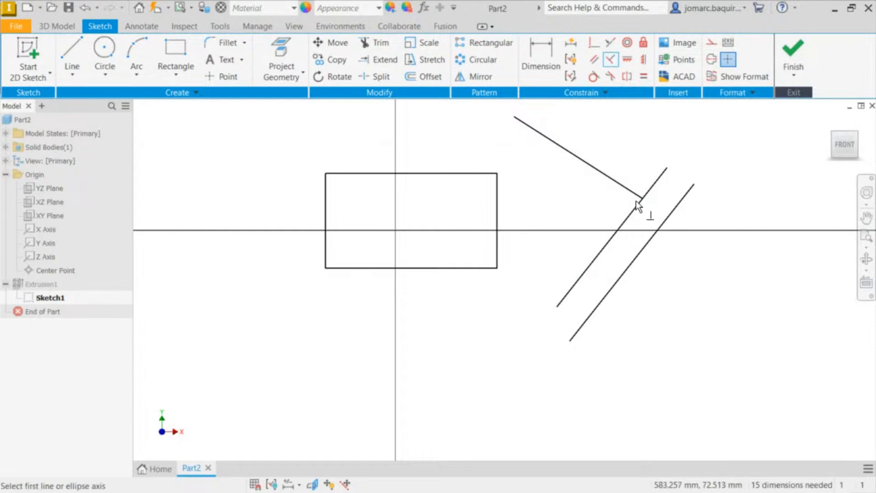
click(631, 190)
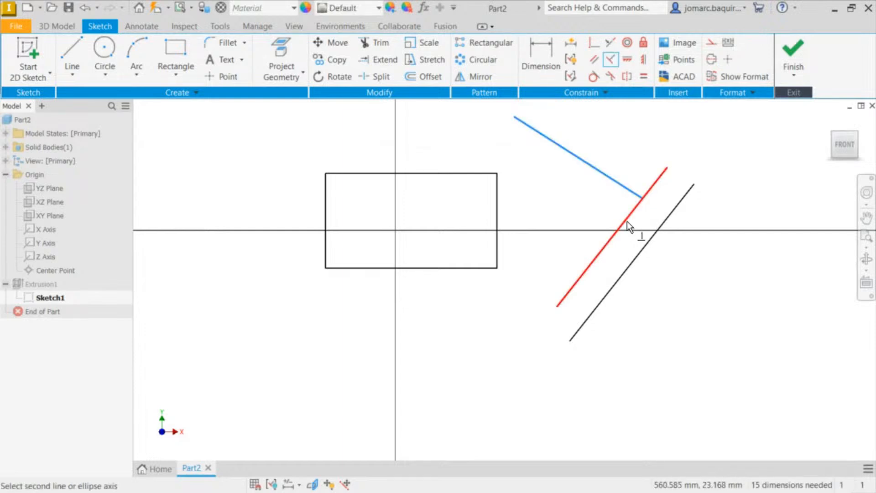
click(629, 216)
key(Escape)
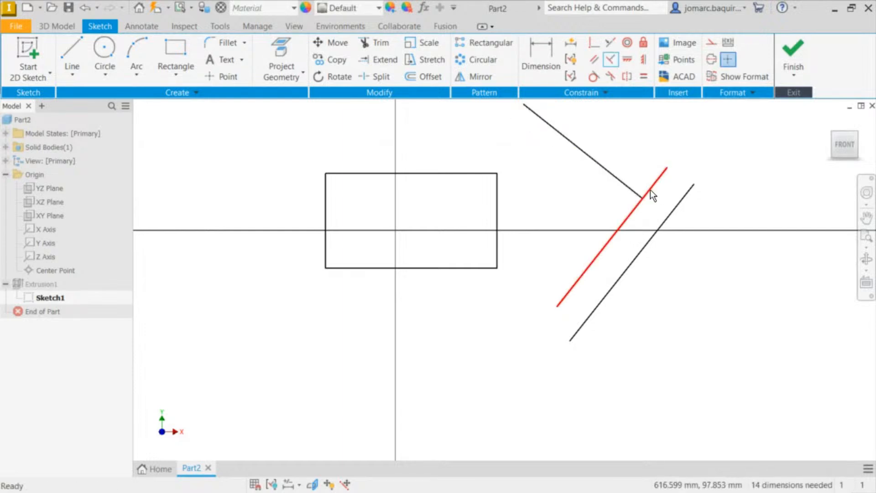
- Show all sketch constraints and examine the symbols on the rectangle, the parallel lines and the perpendicular line
key(F8)
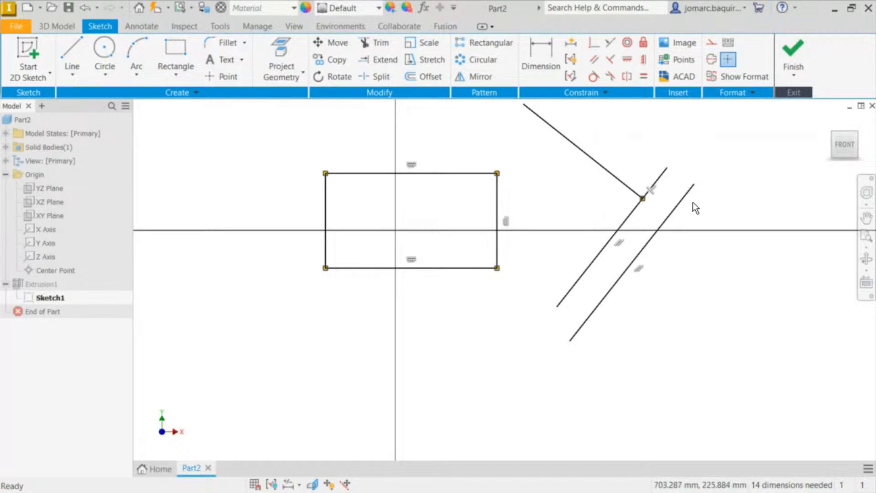
scroll(566, 228, down, 3)
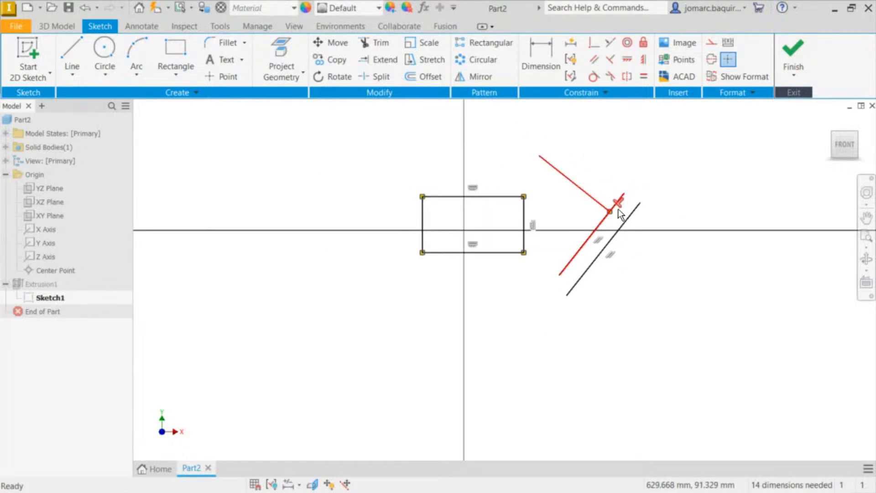
scroll(619, 214, down, 2)
scroll(617, 208, down, 2)
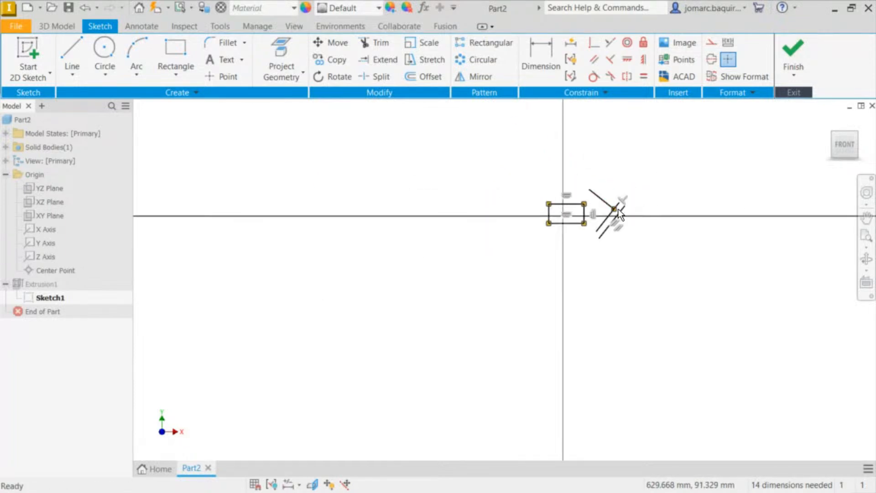
scroll(629, 201, up, 8)
scroll(574, 230, down, 3)
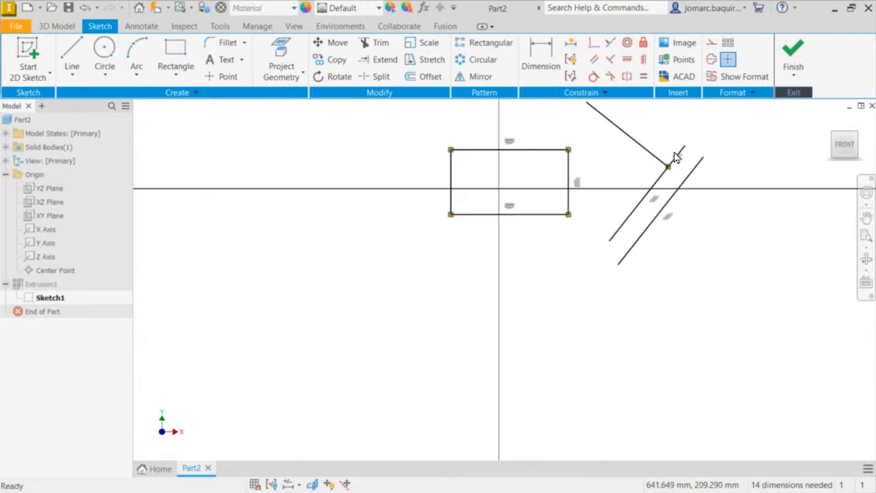
scroll(657, 210, up, 4)
scroll(561, 196, down, 3)
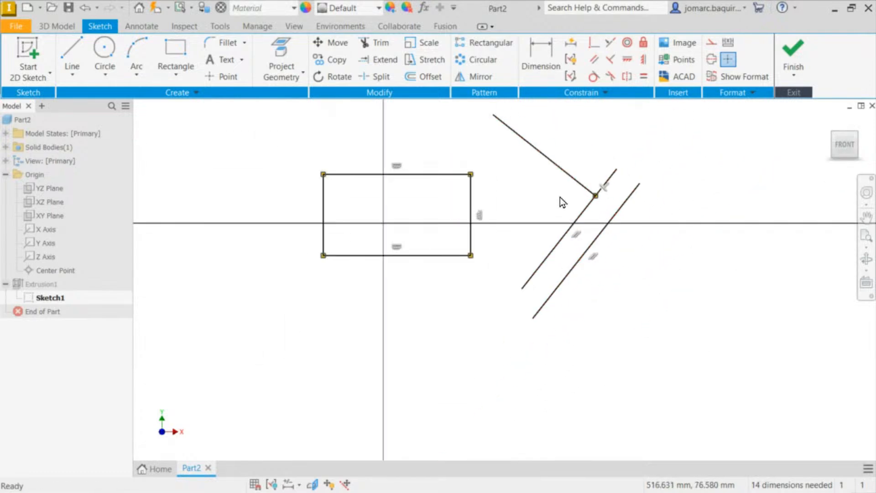
scroll(543, 214, up, 2)
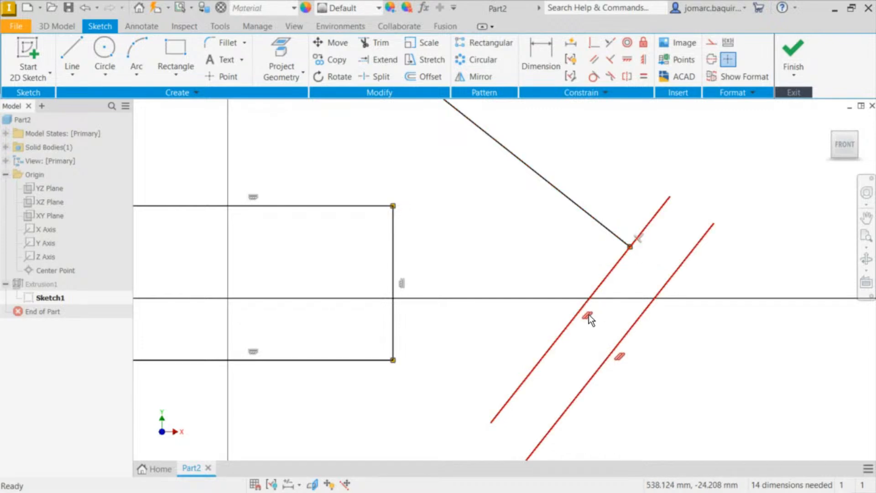
middle_drag(439, 198, 549, 176)
scroll(549, 175, down, 2)
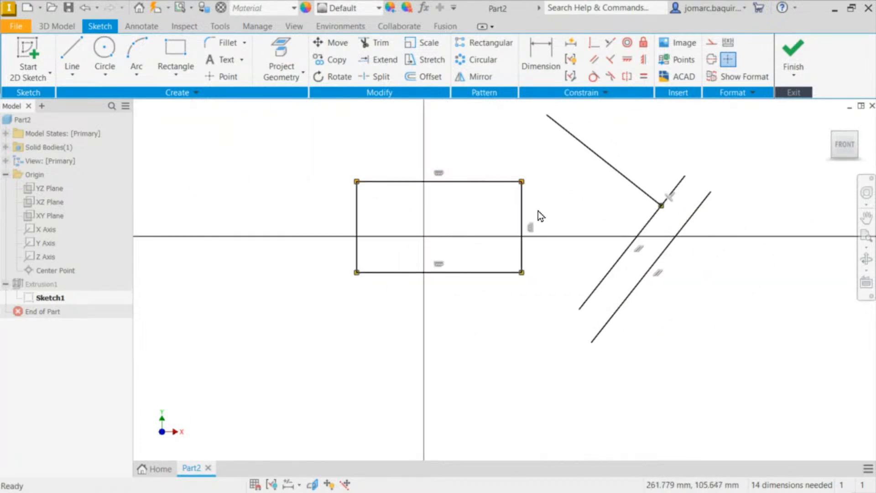
middle_drag(539, 225, 514, 243)
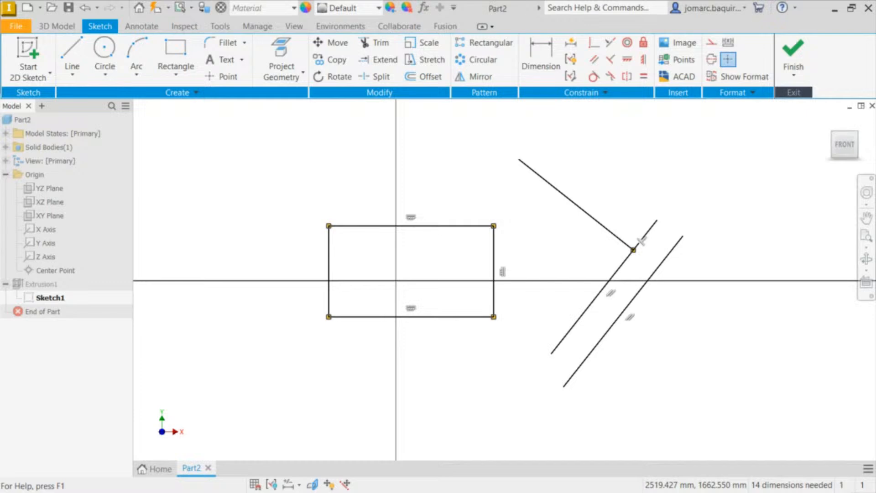
- Sketch a slightly slanted separate line about 420 mm long to the left of the rectangle, near its upper edge's height
middle_drag(650, 158, 588, 179)
middle_drag(283, 197, 414, 184)
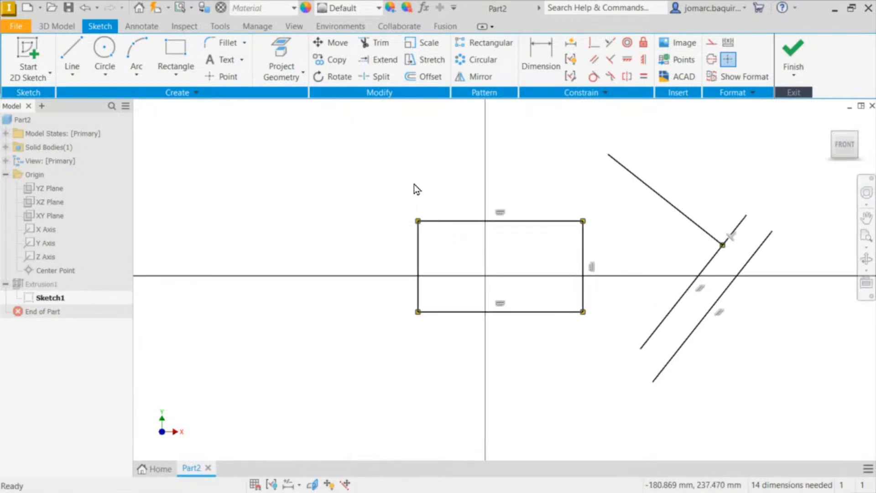
key(l)
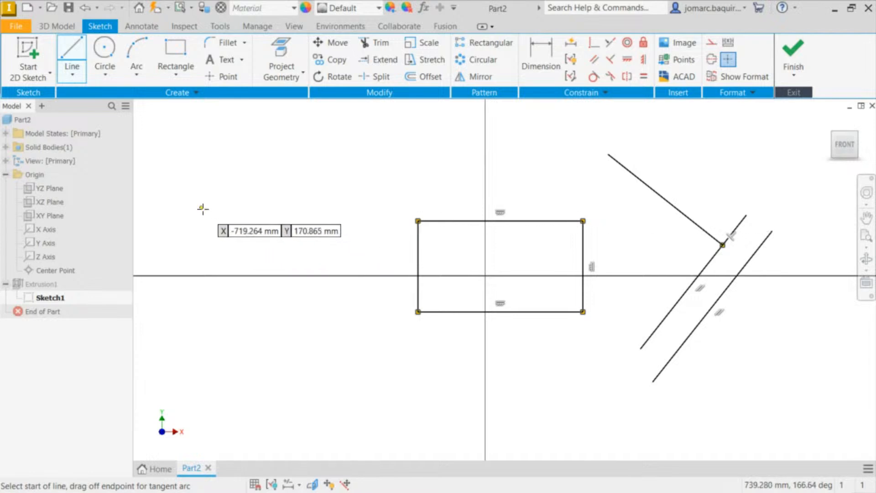
click(206, 213)
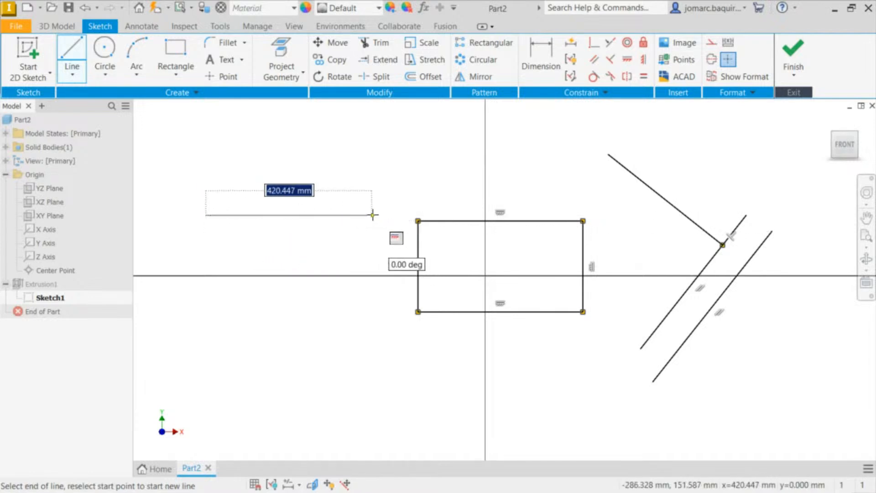
click(373, 198)
key(Escape)
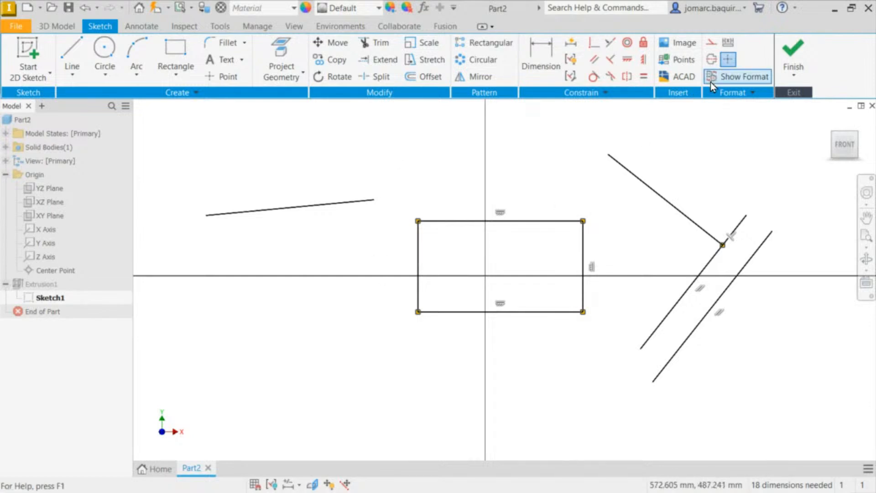
- Apply a Collinear constraint between the separate left line and the rectangle's upper edge
click(314, 205)
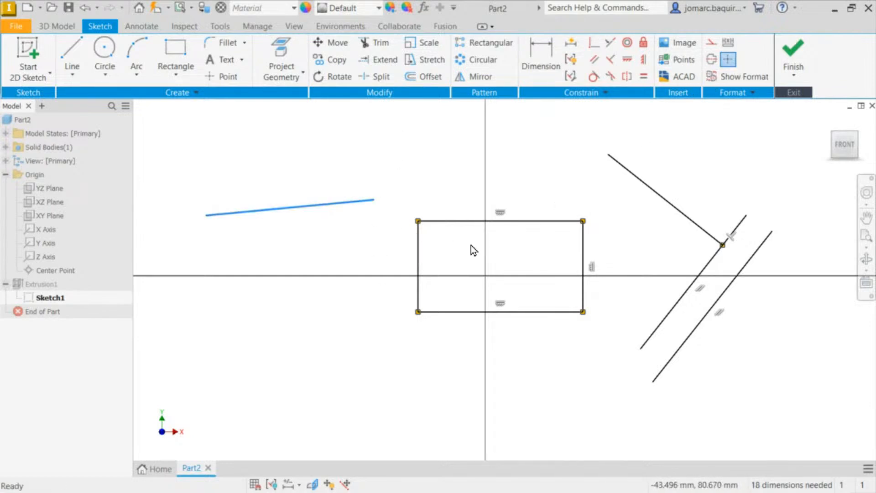
ctrl+click(478, 221)
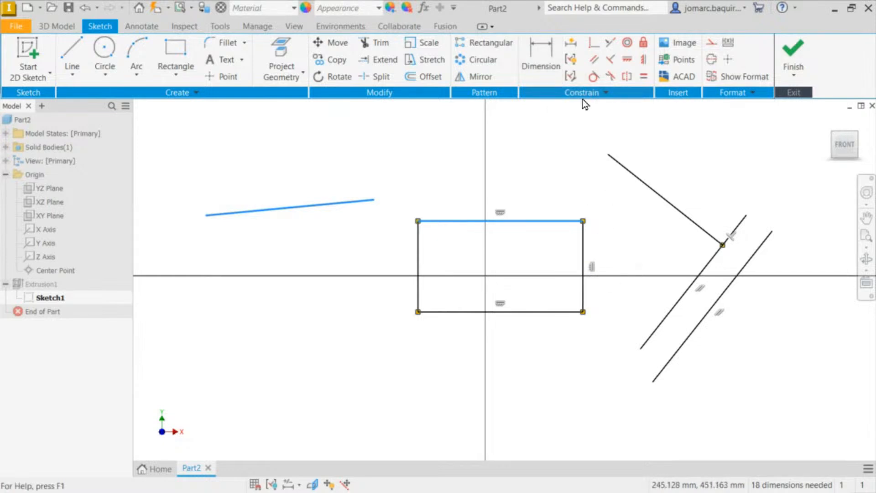
click(408, 181)
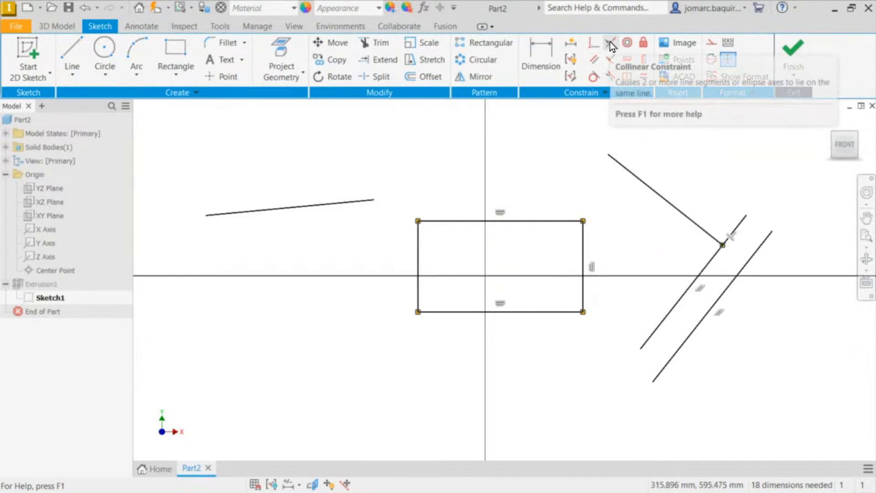
click(609, 42)
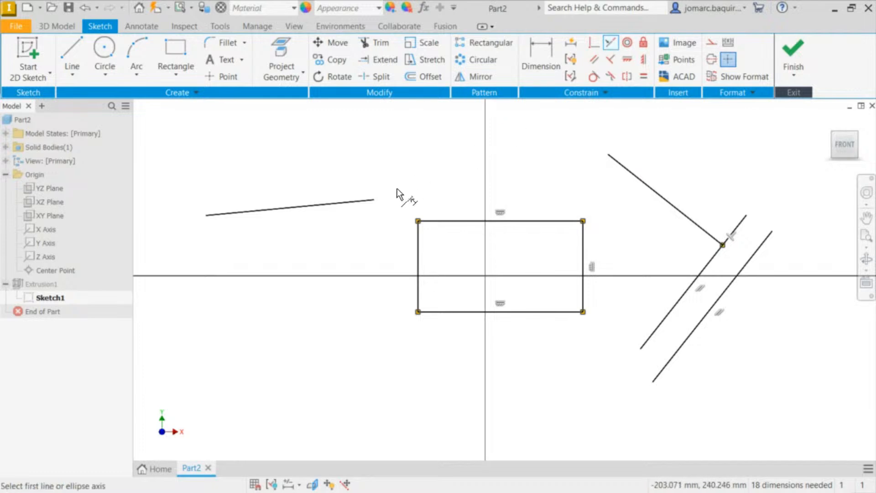
click(349, 203)
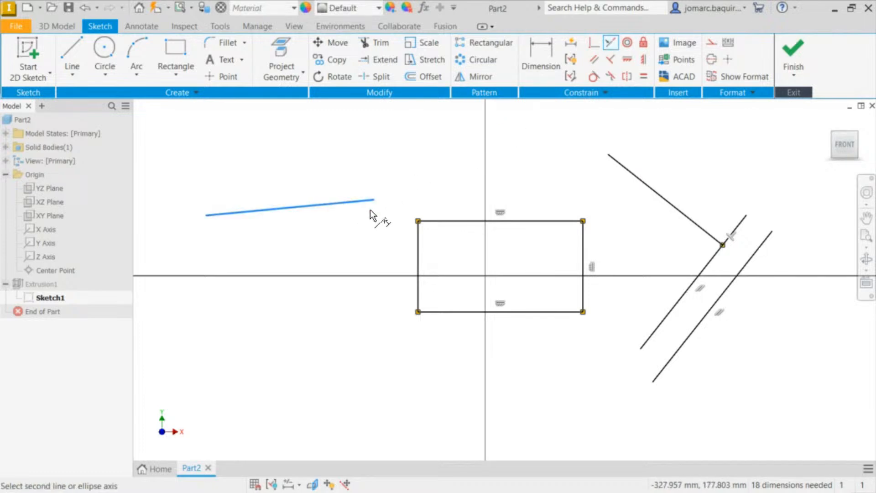
click(454, 222)
key(Escape)
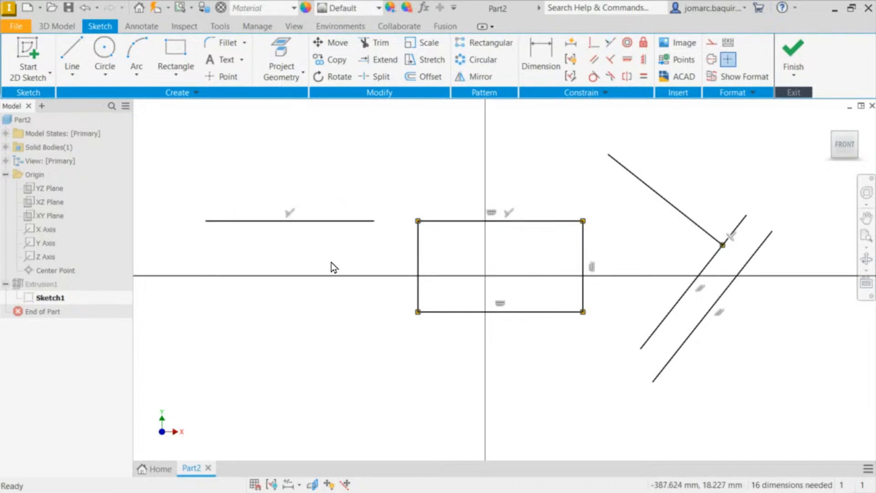
- Move the collinear left line well upward and partway back down, carrying the rectangle's upper edge along with it
drag(341, 221, 328, 140)
key(Escape)
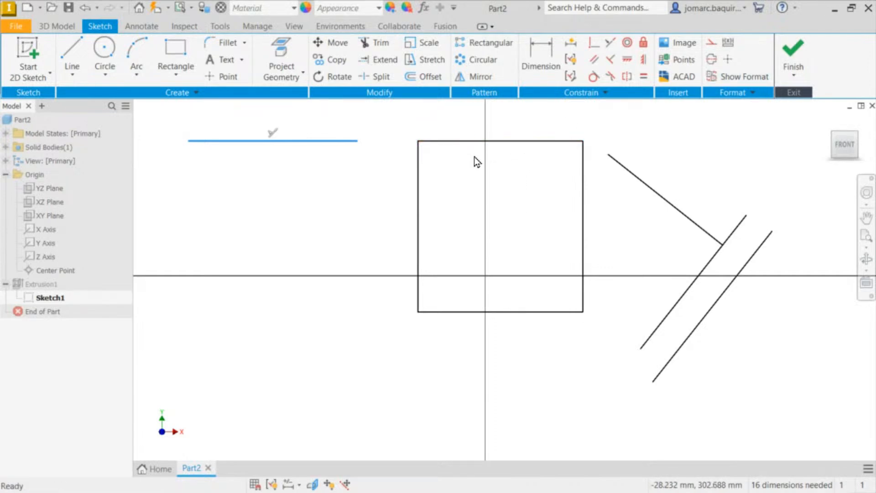
drag(319, 141, 356, 183)
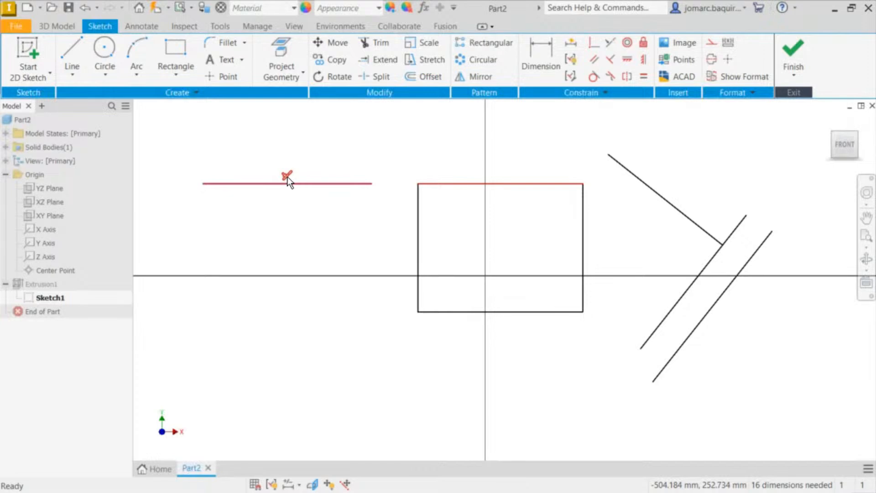
click(323, 154)
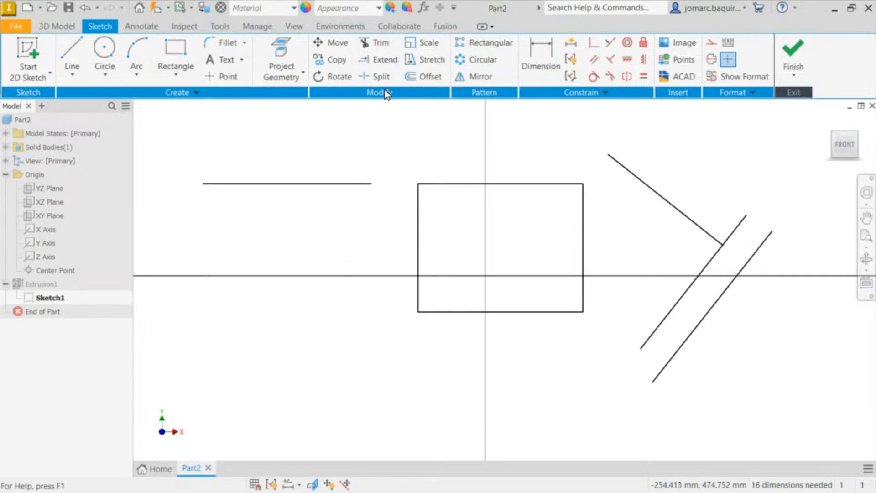
- Delete the collinear left line and the three slanted lines beside the rectangle, keeping only the rectangle
drag(340, 224, 237, 101)
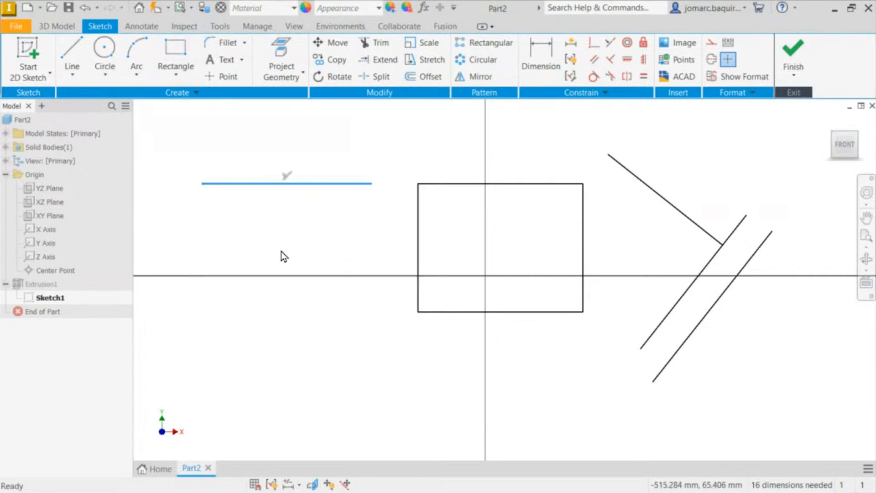
key(Delete)
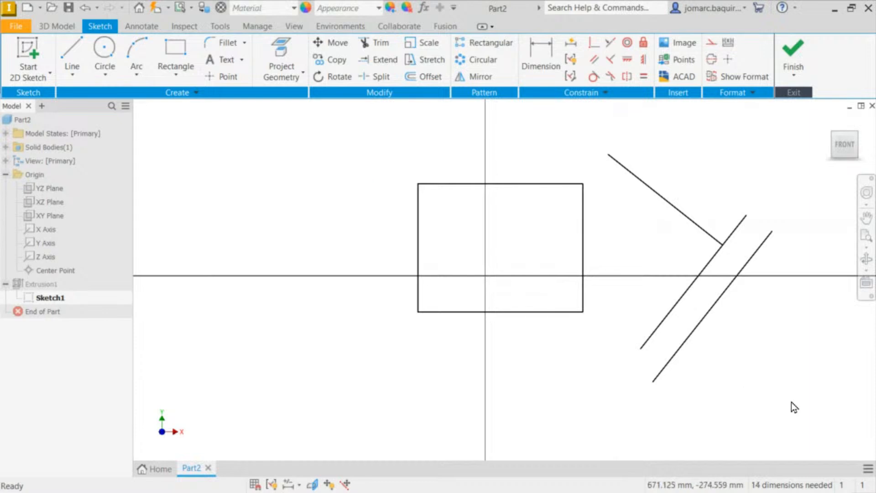
drag(802, 401, 676, 167)
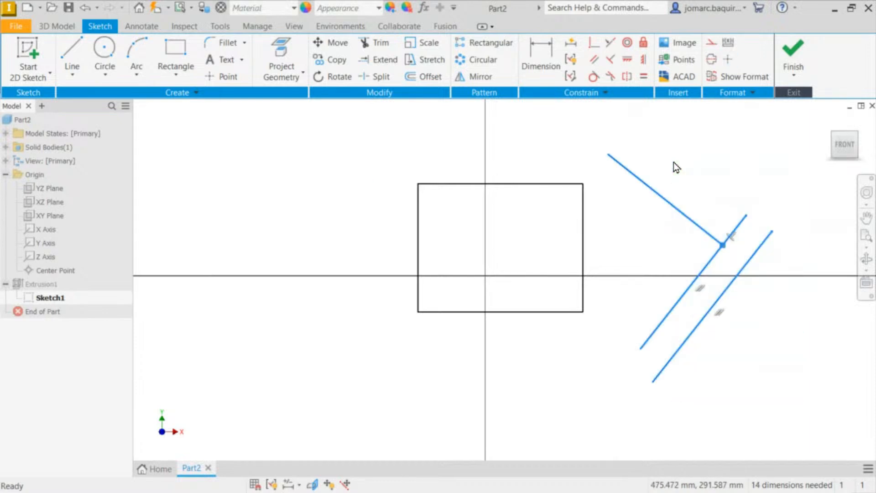
key(Delete)
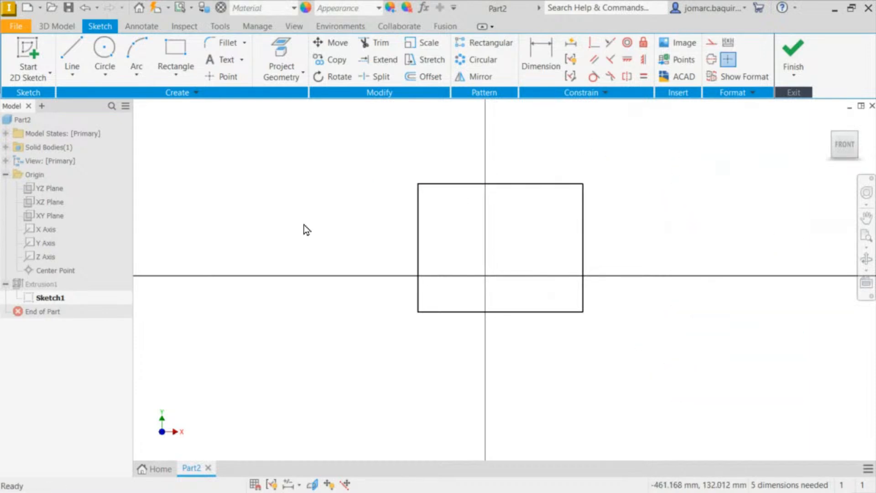
key(c)
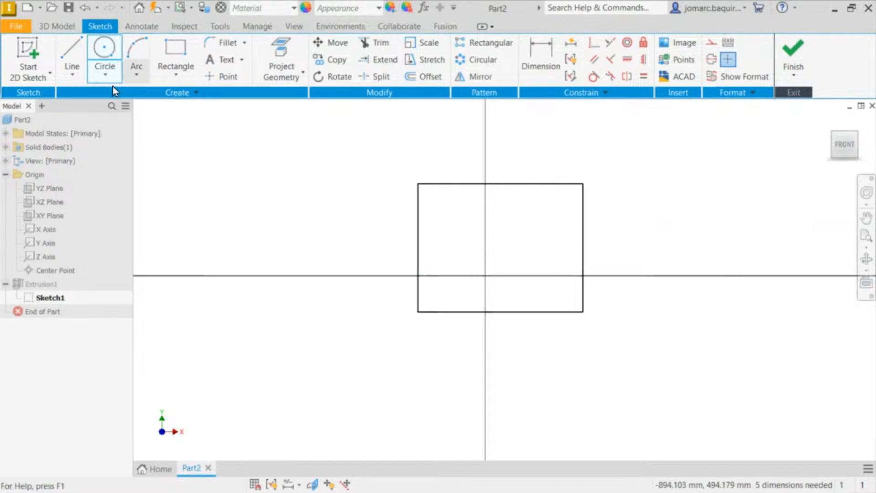
click(103, 67)
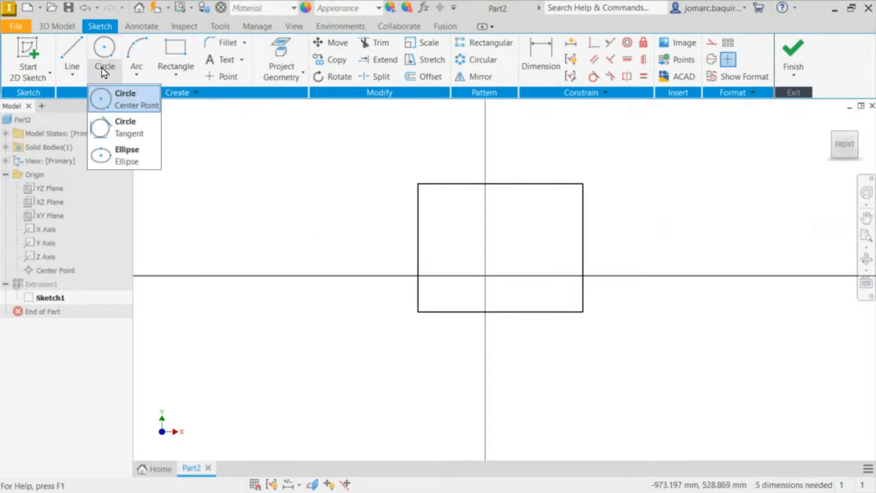
click(297, 202)
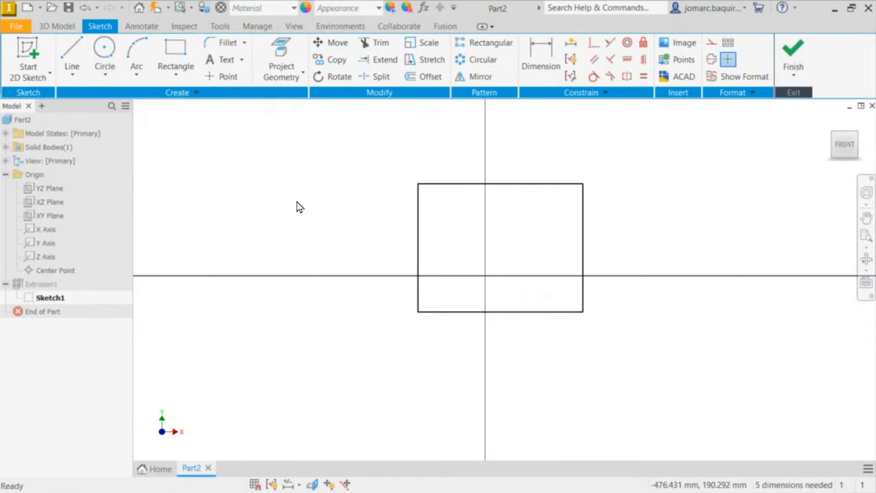
key(c)
key(Escape)
- Sketch two separate circles, one to the left of the rectangle and a slightly larger one to its right
key(c)
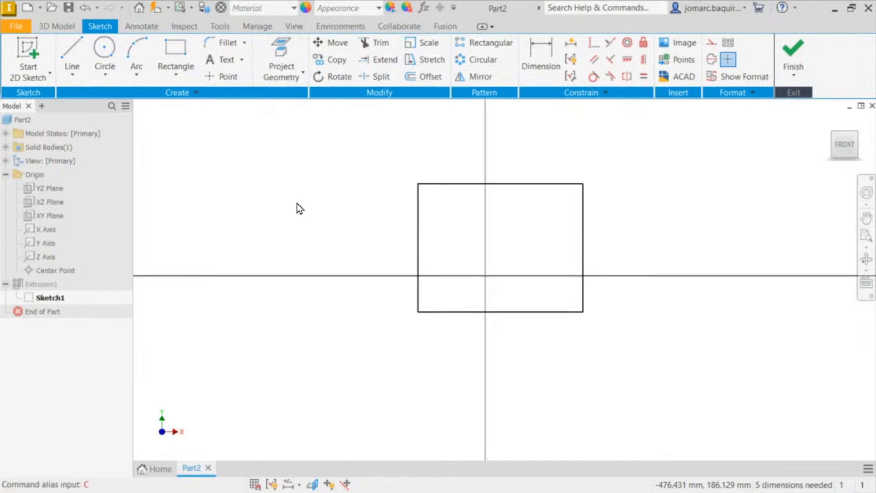
key(Return)
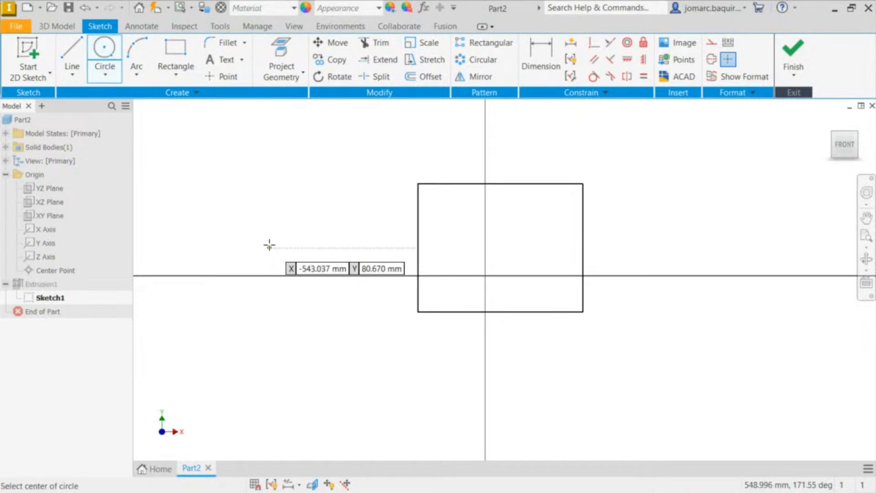
click(259, 231)
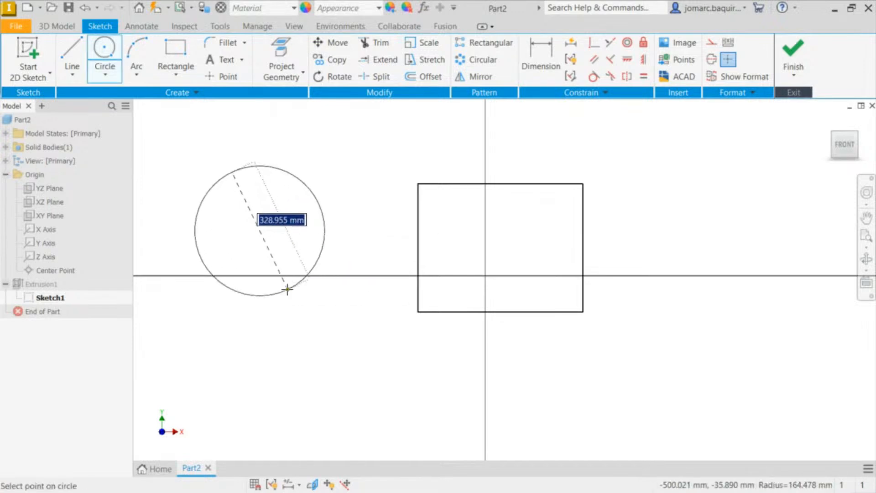
click(290, 294)
click(695, 215)
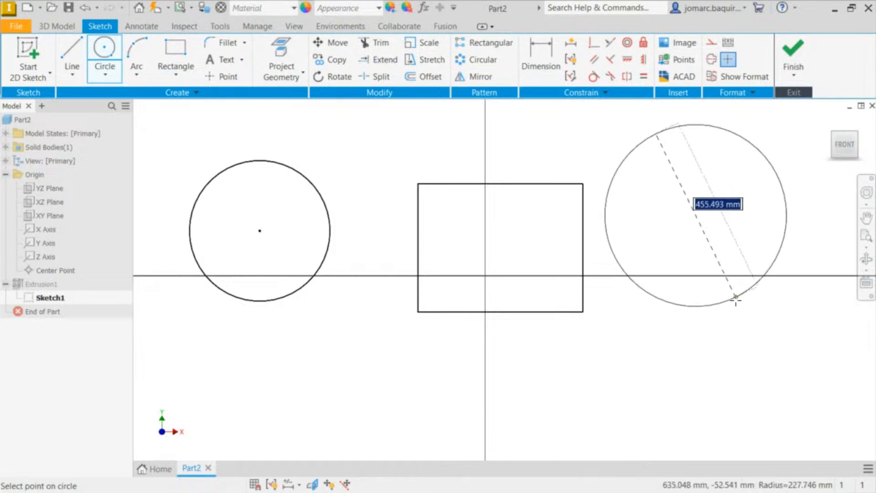
click(725, 281)
key(Escape)
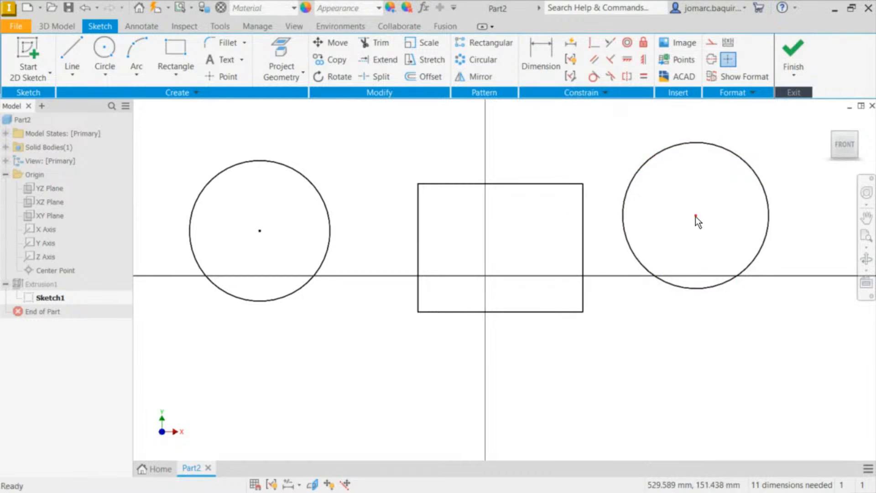
- Shrink both circles slightly by their edges and reposition them by their centres so each sits closer to the rectangle
drag(695, 216, 715, 247)
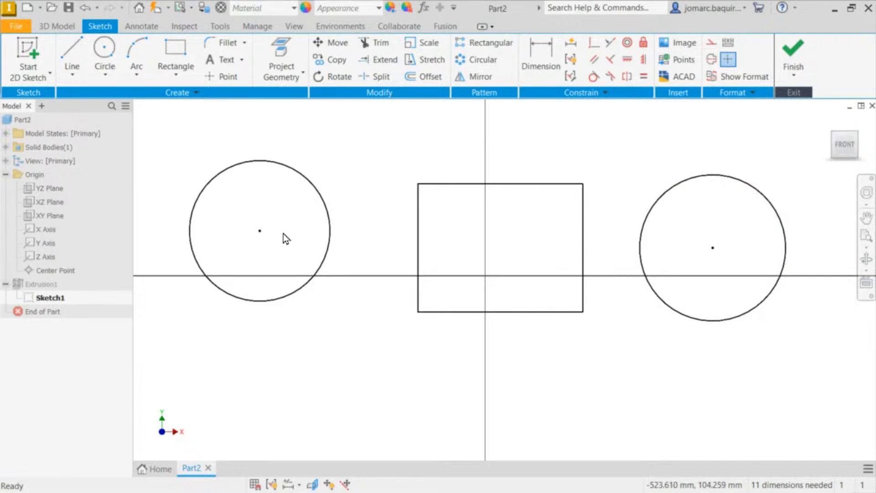
drag(259, 230, 281, 241)
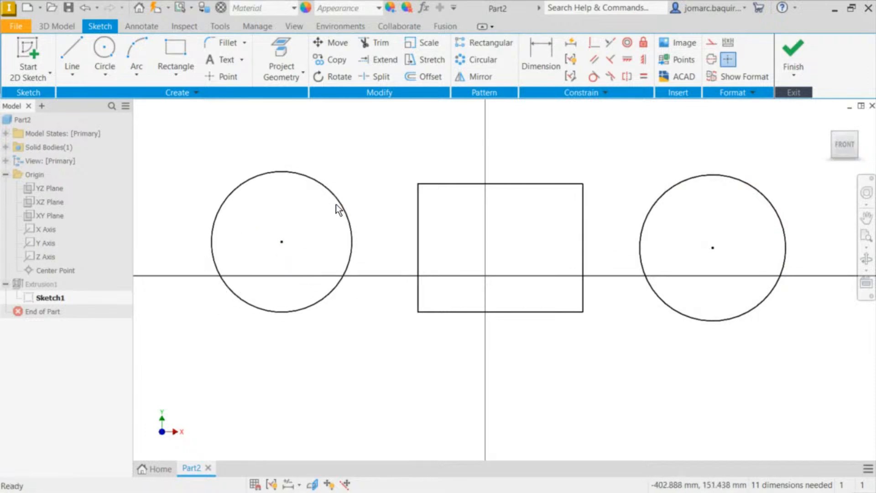
mouse_move(336, 204)
mouse_down()
mouse_move(397, 151)
mouse_move(307, 202)
mouse_move(357, 182)
mouse_move(336, 200)
mouse_move(330, 195)
mouse_up()
mouse_move(753, 191)
mouse_down()
mouse_move(784, 184)
mouse_move(751, 196)
mouse_up()
drag(714, 247, 685, 247)
drag(281, 241, 314, 239)
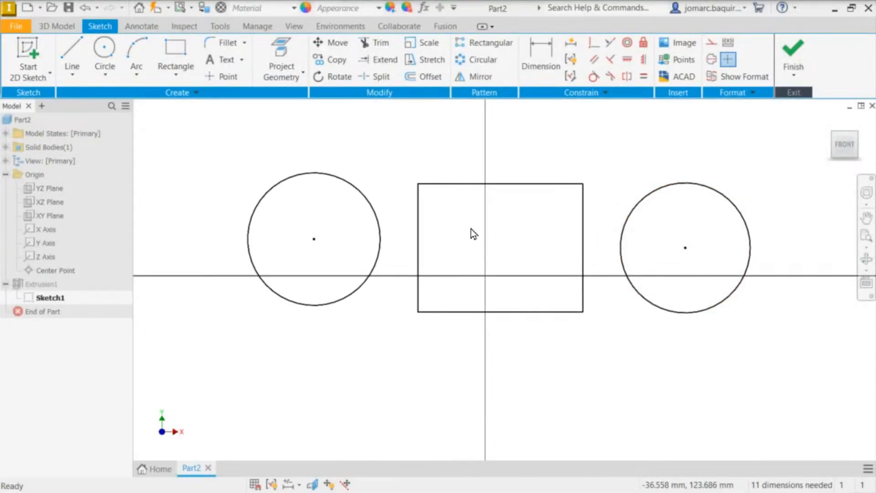
- Apply an Equal constraint between the left circle and the right circle
click(644, 78)
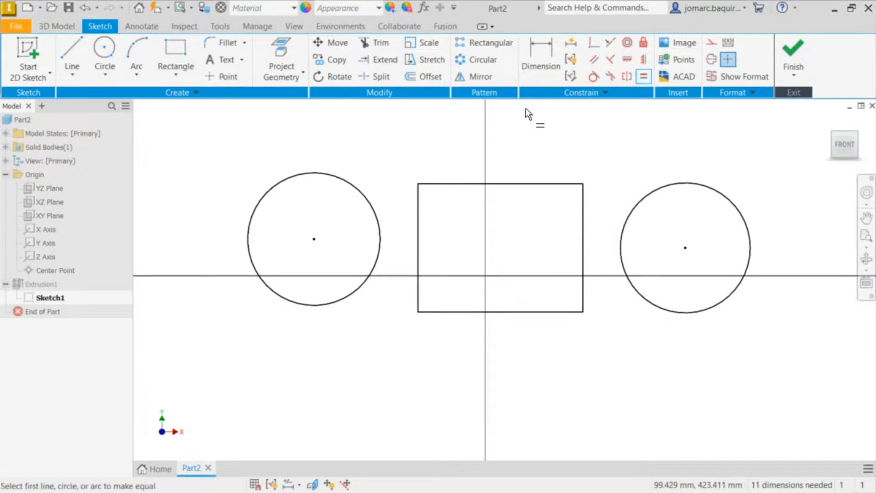
click(341, 180)
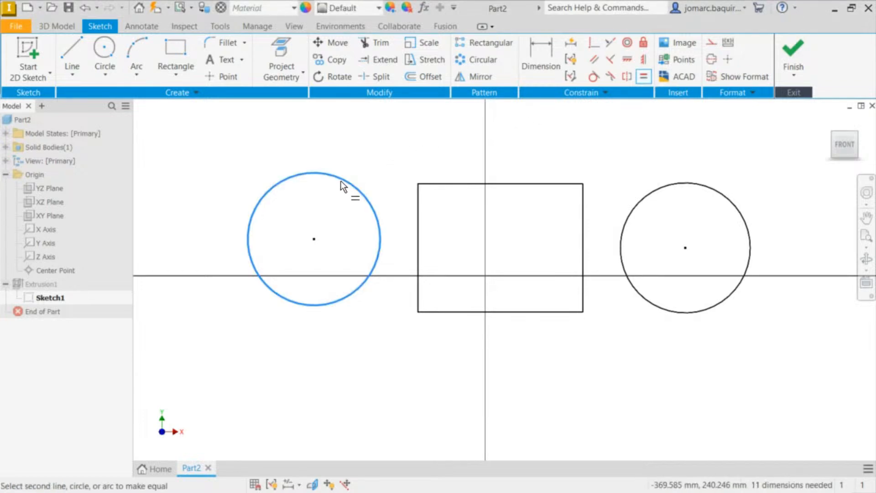
click(710, 188)
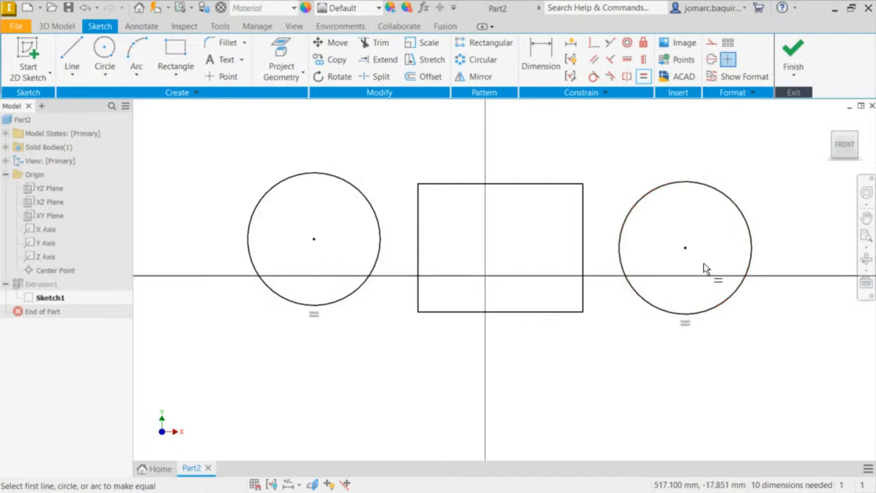
key(Escape)
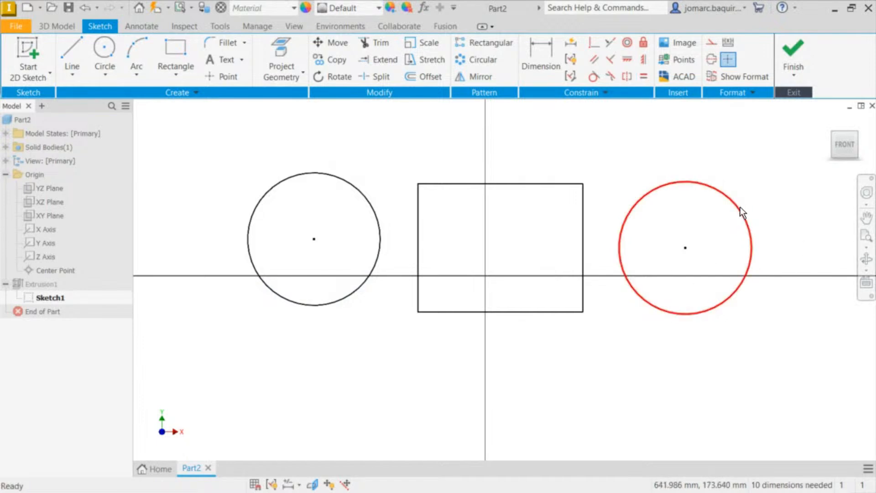
- Resize the right and then the left circle by its edge to test that both change size together
mouse_move(742, 213)
mouse_down()
mouse_move(796, 178)
mouse_move(733, 210)
mouse_move(732, 199)
mouse_move(771, 178)
mouse_move(719, 207)
mouse_move(783, 182)
mouse_move(741, 207)
mouse_move(744, 215)
mouse_up()
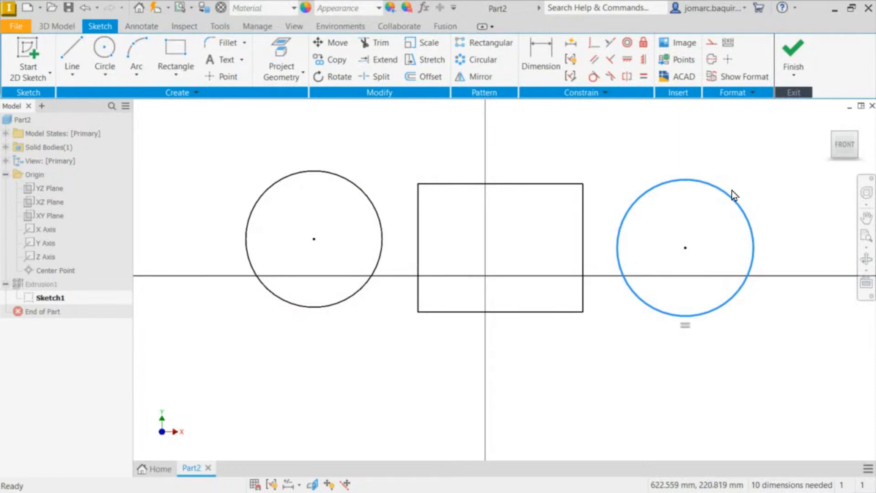
mouse_move(341, 174)
mouse_down()
mouse_move(383, 168)
mouse_move(348, 187)
mouse_up()
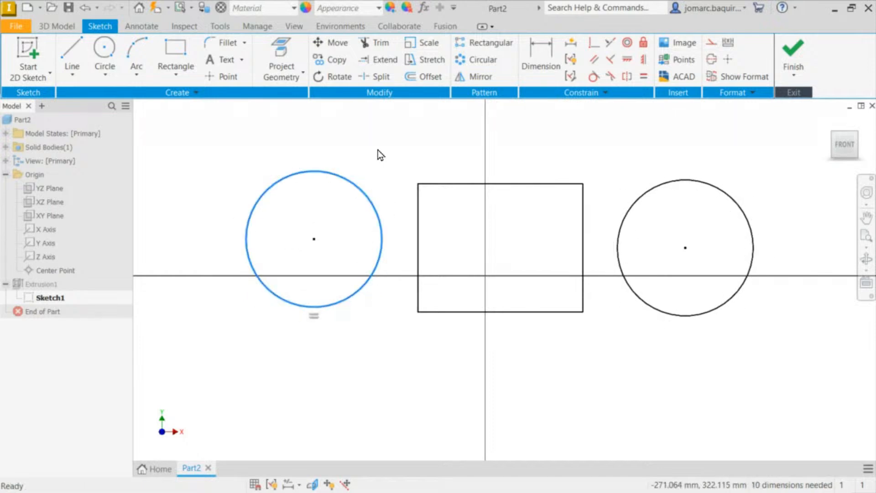
click(370, 211)
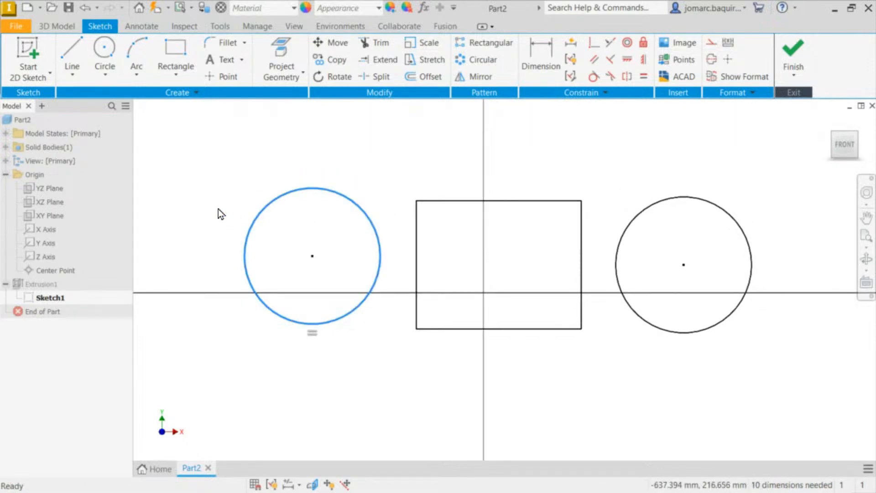
- Sketch two separate slanted lines above the left circle, rising to the right, the lower one longer than the upper
key(l)
click(178, 166)
double_click(267, 128)
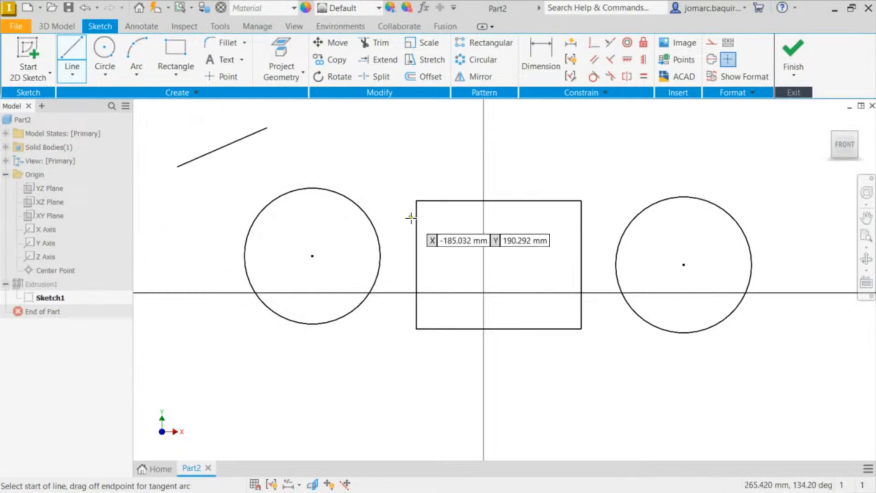
click(188, 209)
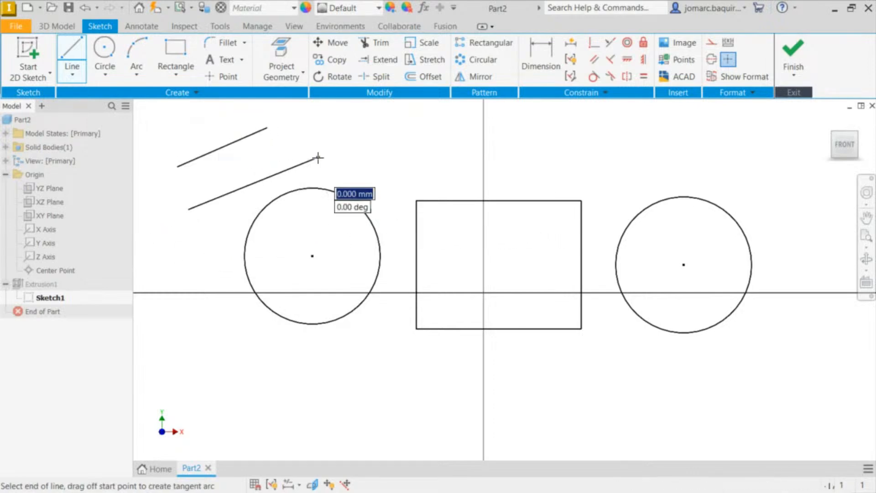
click(318, 158)
key(Escape)
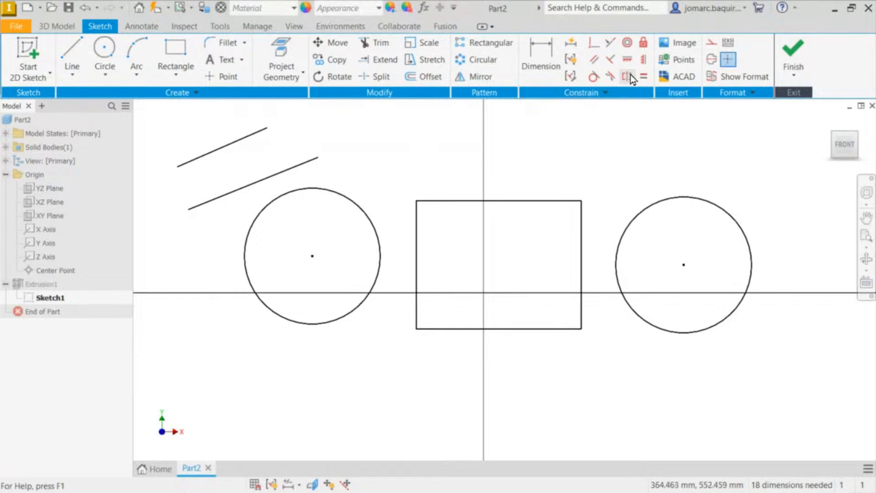
- Apply an Equal constraint between the upper and the lower slanted line
click(644, 77)
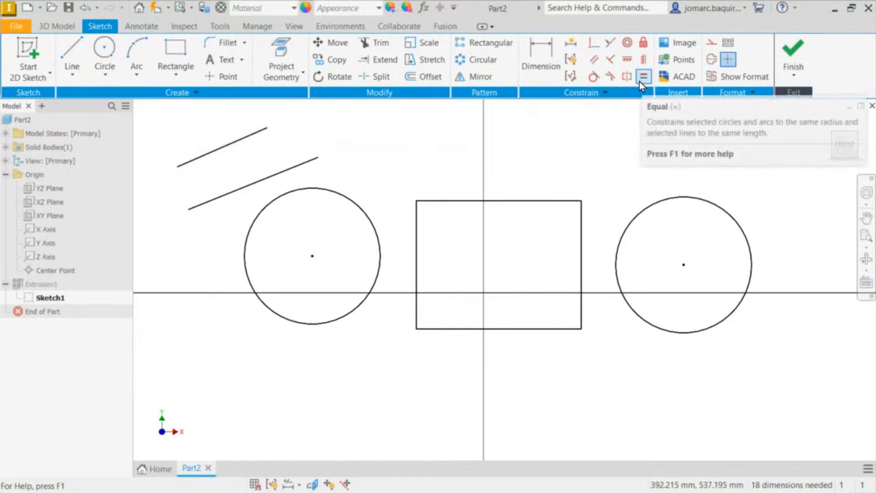
click(223, 147)
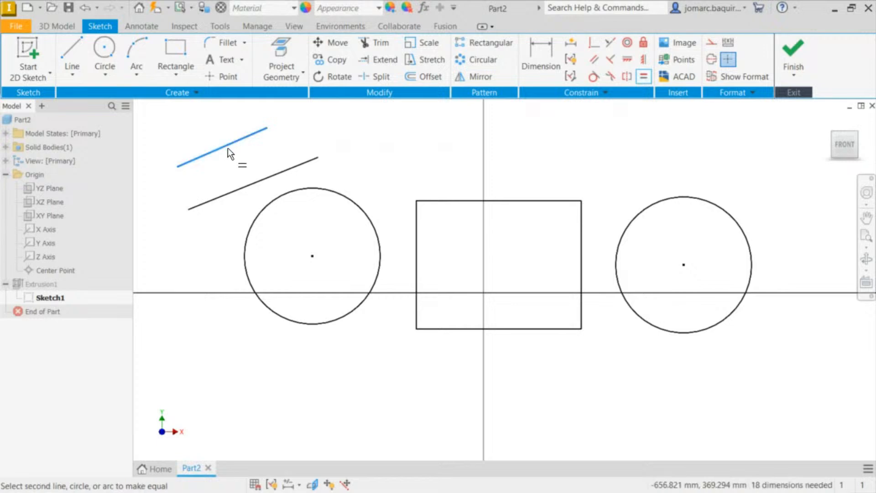
click(244, 187)
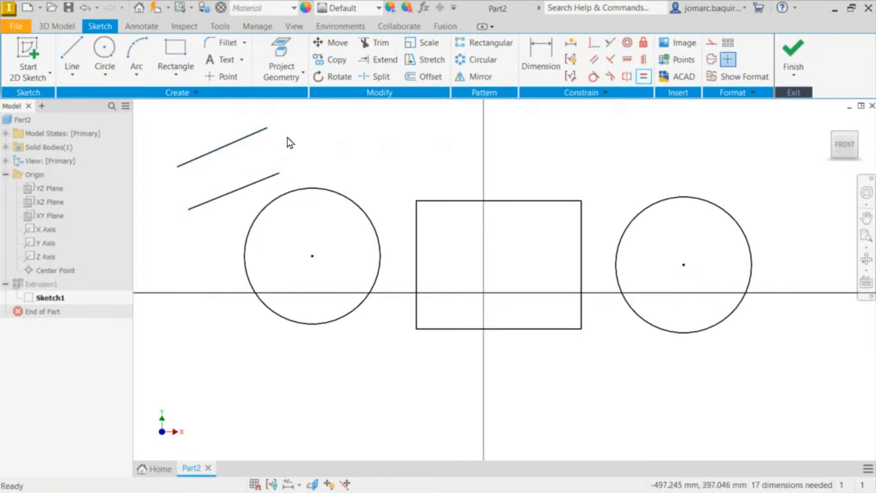
key(Escape)
- Reposition endpoints of the two equal slanted lines so both become steeper and nearly parallel
drag(269, 128, 249, 126)
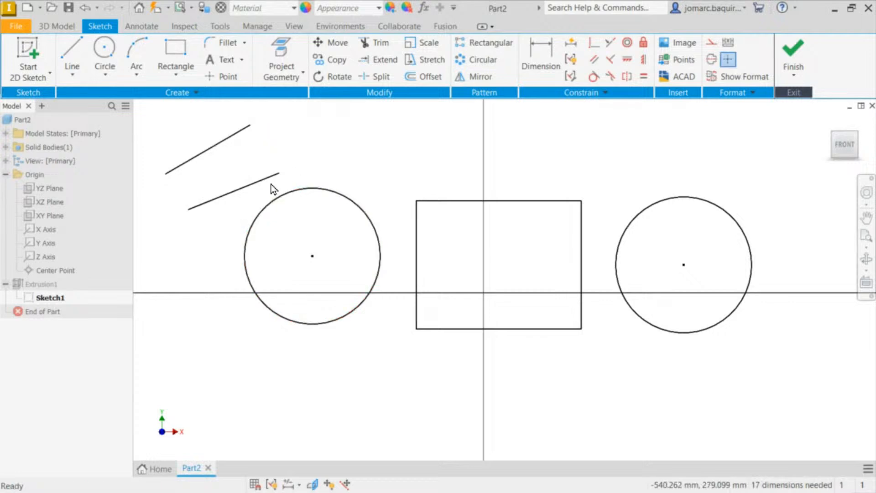
drag(281, 174, 272, 149)
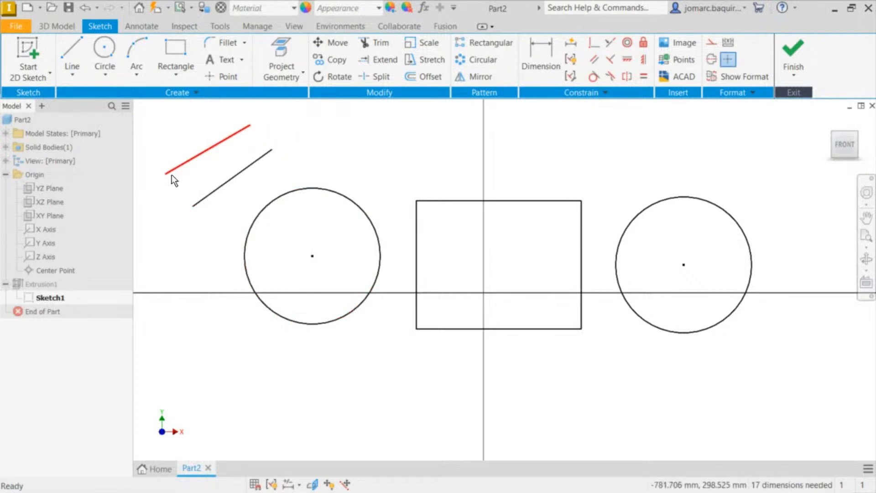
mouse_move(166, 175)
mouse_down()
mouse_move(187, 174)
mouse_move(174, 180)
mouse_up()
click(268, 153)
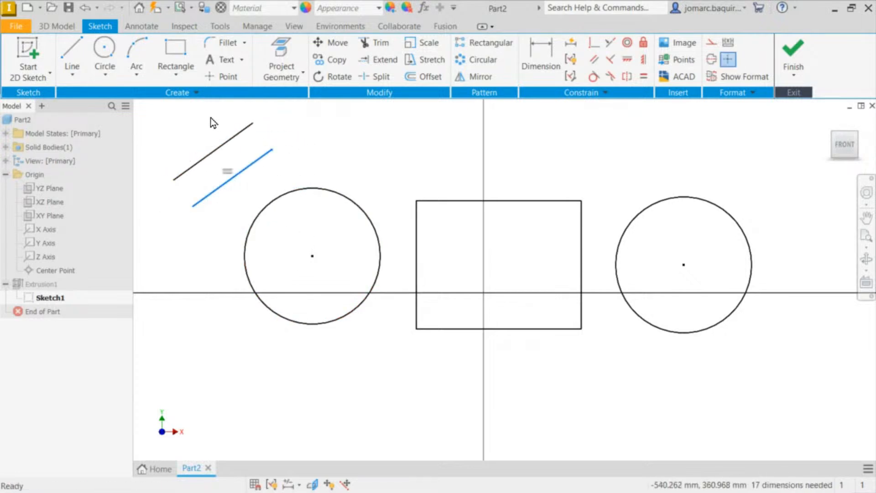
- Delete both slanted lines above the left circle, keeping the rectangle and the two circles
click(169, 133)
drag(155, 111, 287, 235)
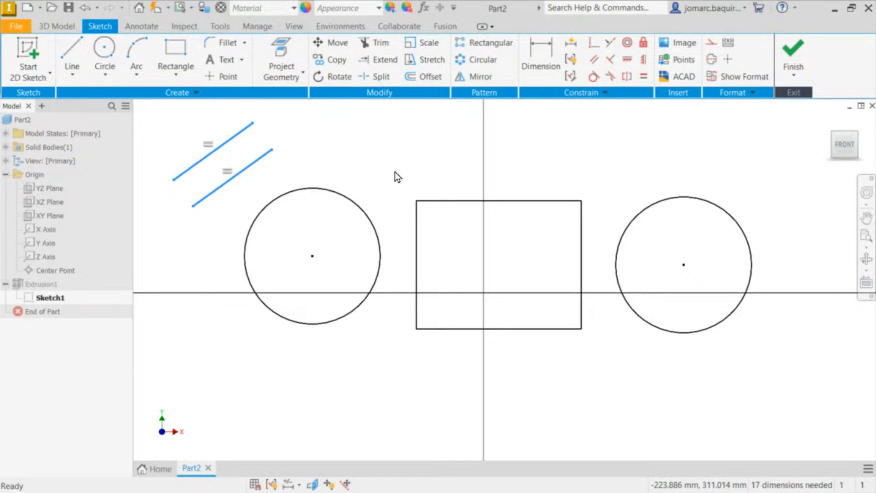
key(Delete)
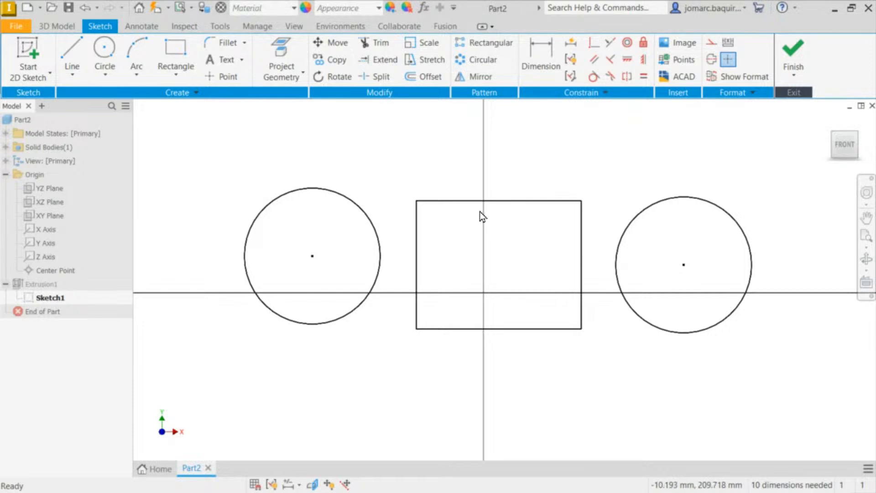
- Sketch a small circle to the left of the left circle, roughly level with its centre
scroll(480, 212, down, 4)
scroll(566, 172, up, 2)
middle_drag(502, 206, 553, 185)
scroll(554, 186, up, 3)
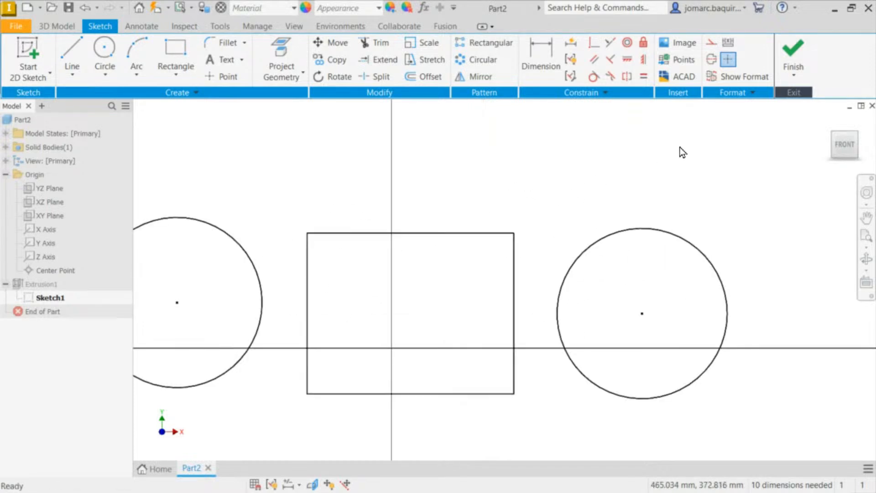
scroll(644, 153, down, 3)
middle_drag(616, 161, 595, 175)
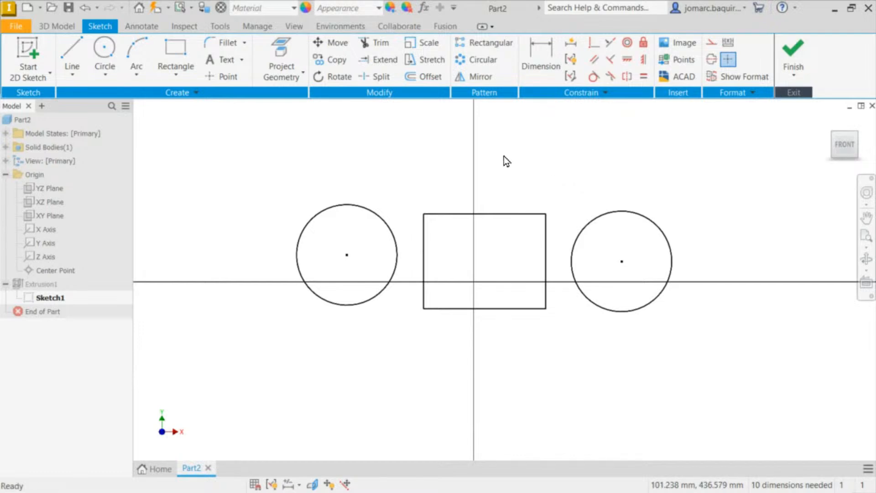
key(c)
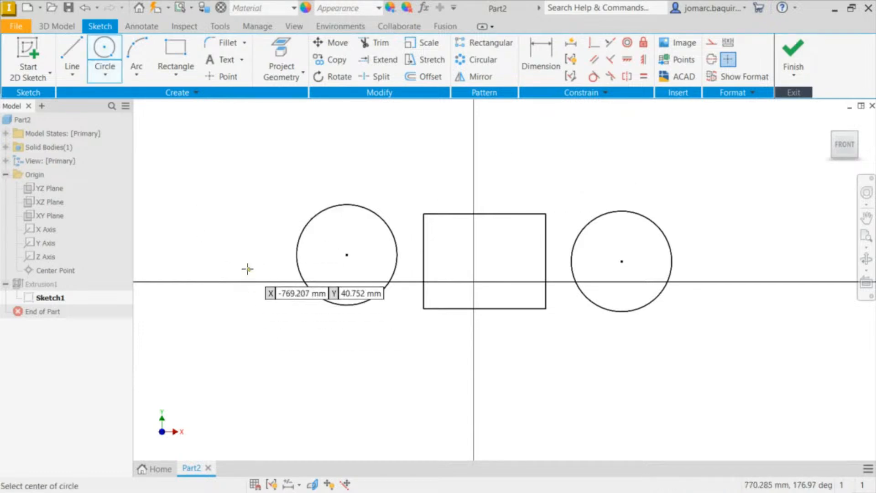
click(215, 261)
click(229, 281)
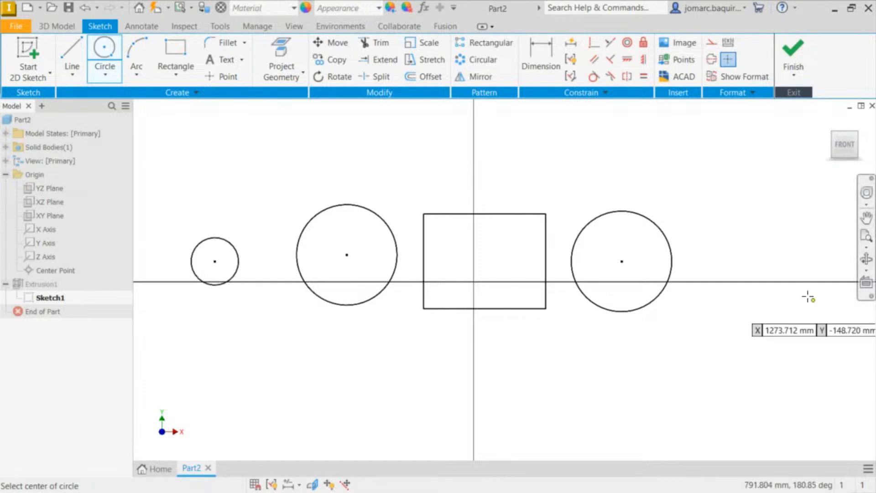
- Sketch a second small circle, about 190 mm in diameter, to the right of the right circle
click(728, 254)
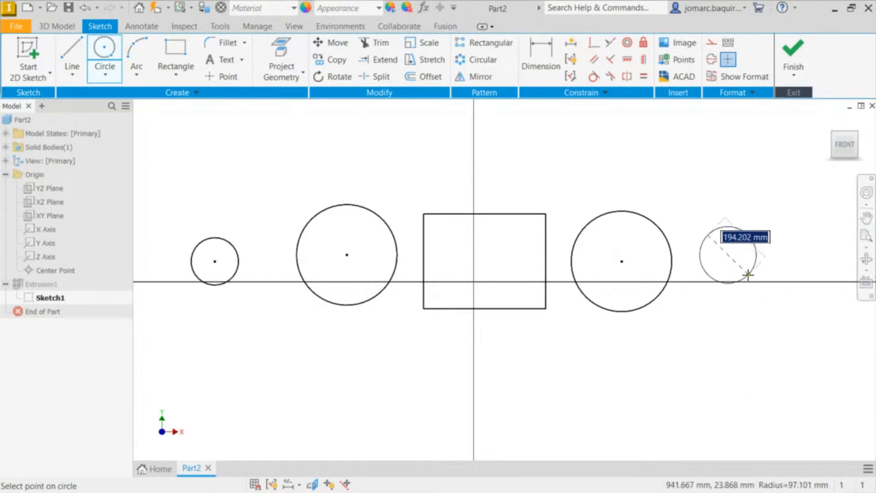
click(751, 270)
middle_drag(578, 174, 537, 181)
key(Escape)
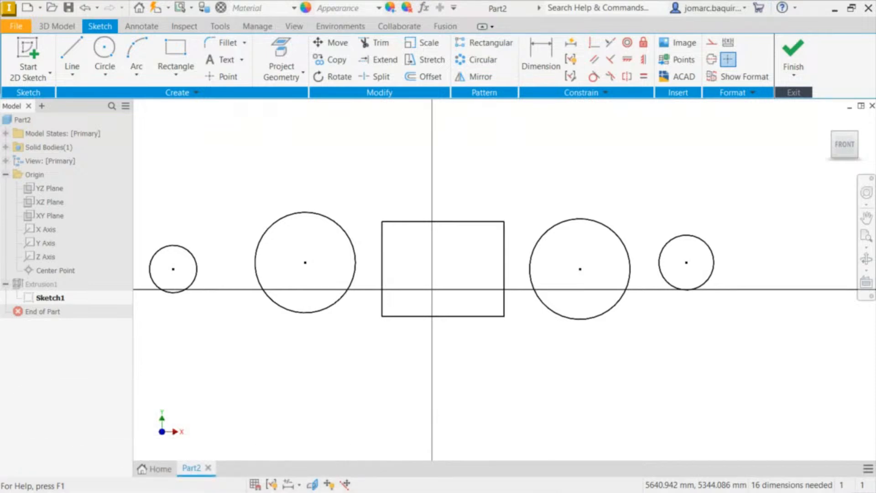
- Shrink the small circle at the far right clearly and the one at the far left slightly, so their diameters differ
middle_drag(414, 192, 466, 166)
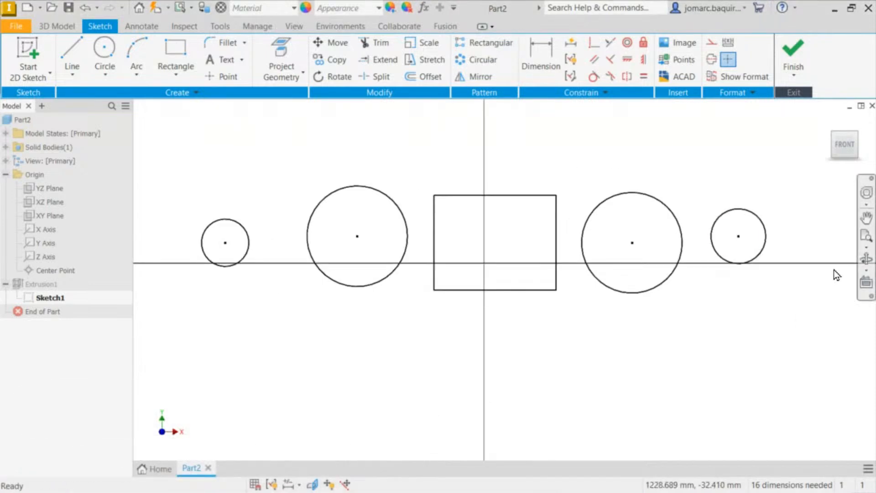
drag(762, 221, 749, 221)
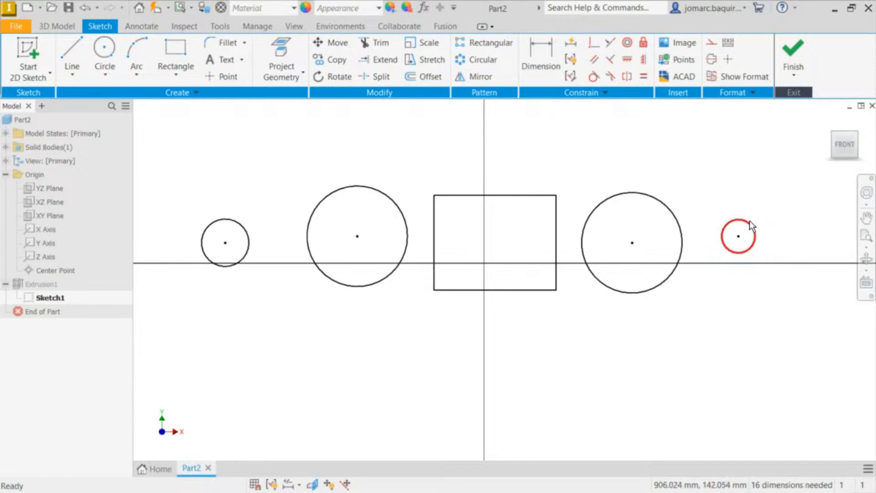
middle_drag(728, 195, 721, 201)
click(688, 188)
click(222, 223)
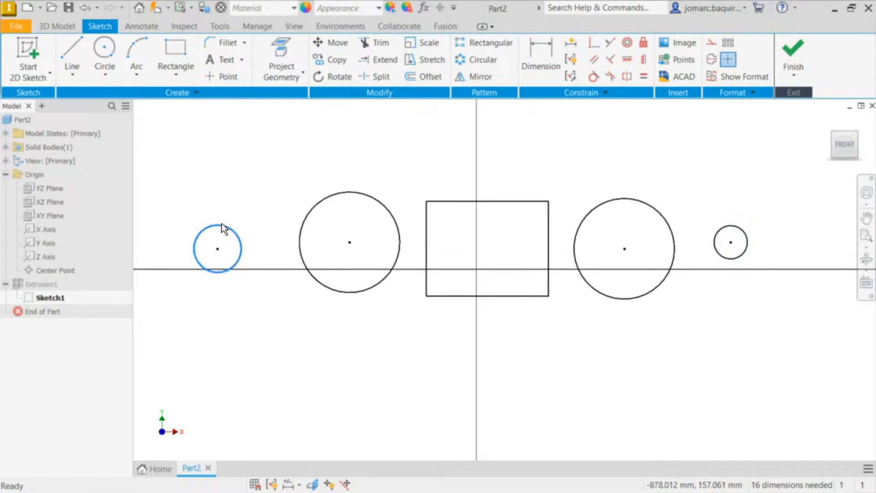
mouse_move(222, 225)
mouse_down()
mouse_move(224, 244)
mouse_move(230, 229)
mouse_up()
click(259, 173)
middle_drag(246, 189, 243, 214)
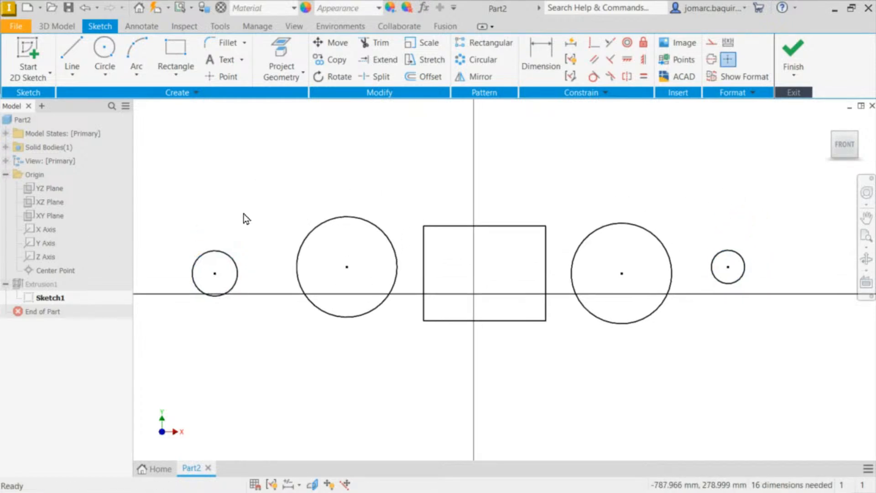
- Apply an Equal constraint between the two small outer circles, taking the far-left one as the reference
click(643, 76)
click(236, 266)
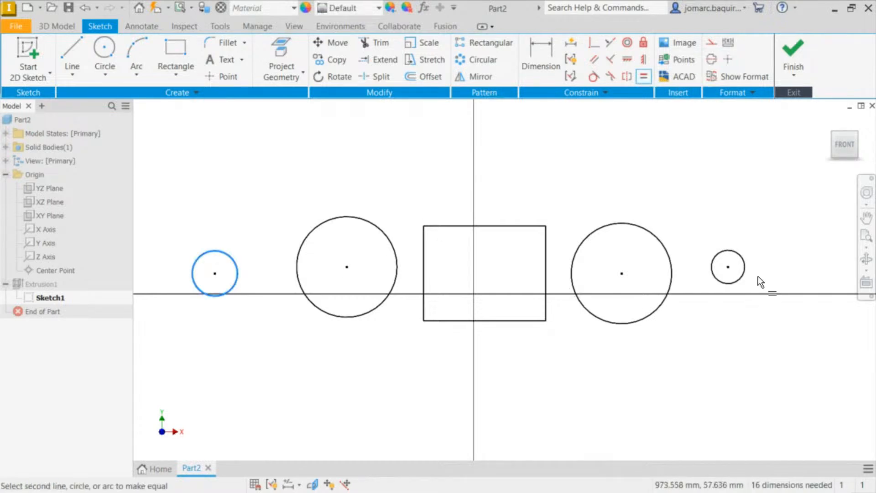
click(742, 268)
key(Escape)
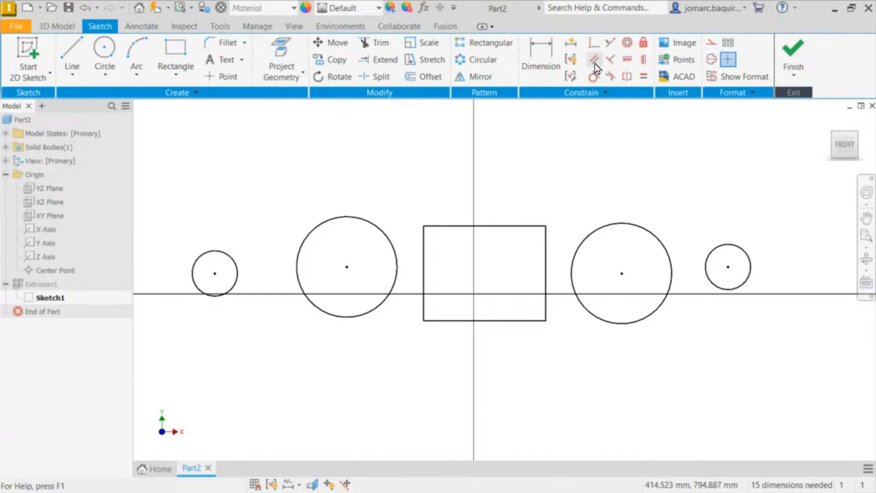
- Begin a Concentric constraint with the large circle left of the rectangle as the first circle
click(627, 43)
click(380, 232)
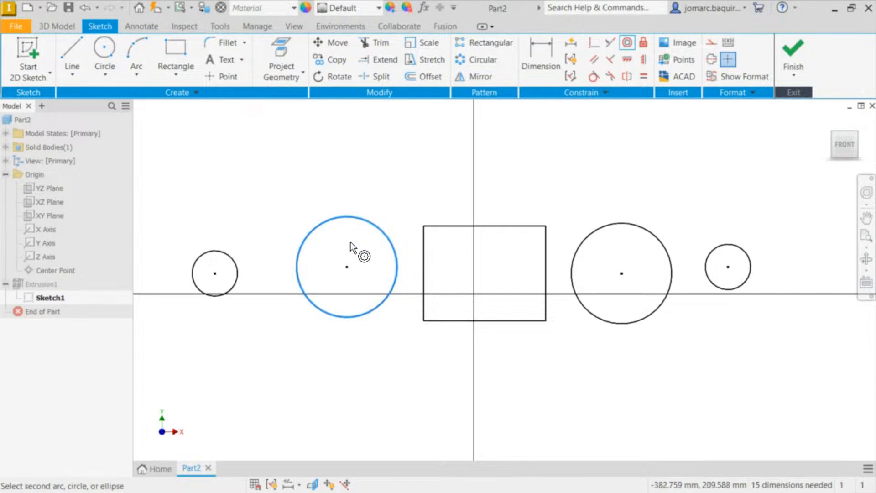
- Make the left large circle concentric with the left small circle, then move the pair toward the rectangle and enlarge both circles
click(236, 281)
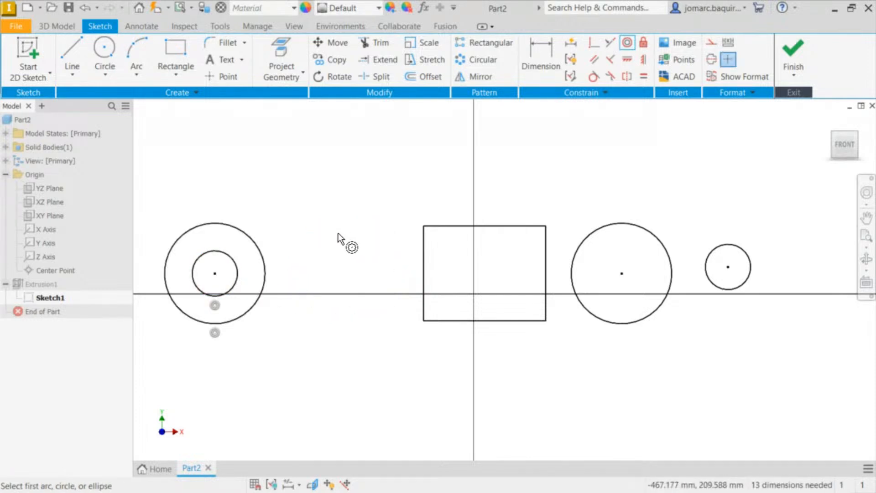
key(Escape)
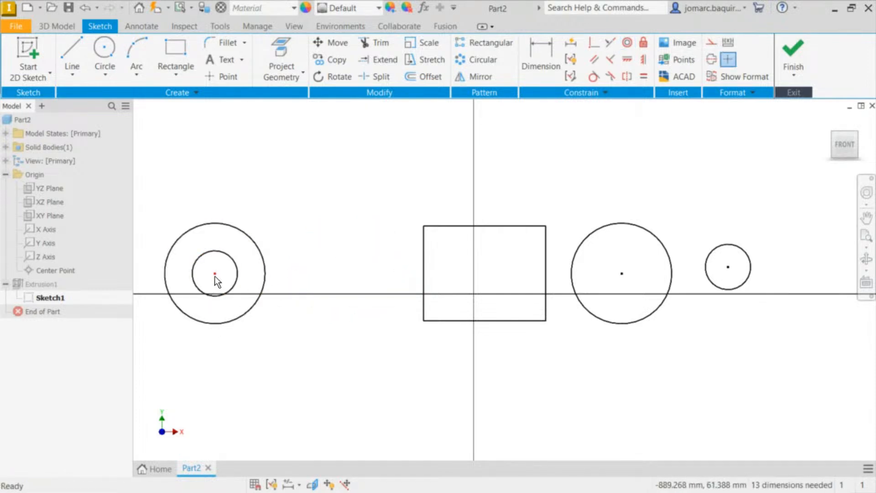
drag(214, 275, 305, 274)
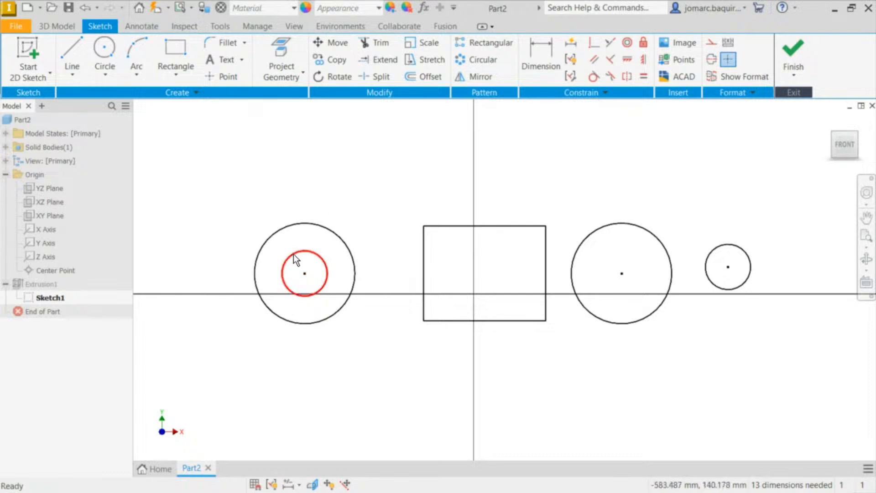
mouse_move(343, 238)
mouse_down()
mouse_move(344, 227)
mouse_move(340, 244)
mouse_move(350, 236)
mouse_up()
drag(325, 269, 333, 265)
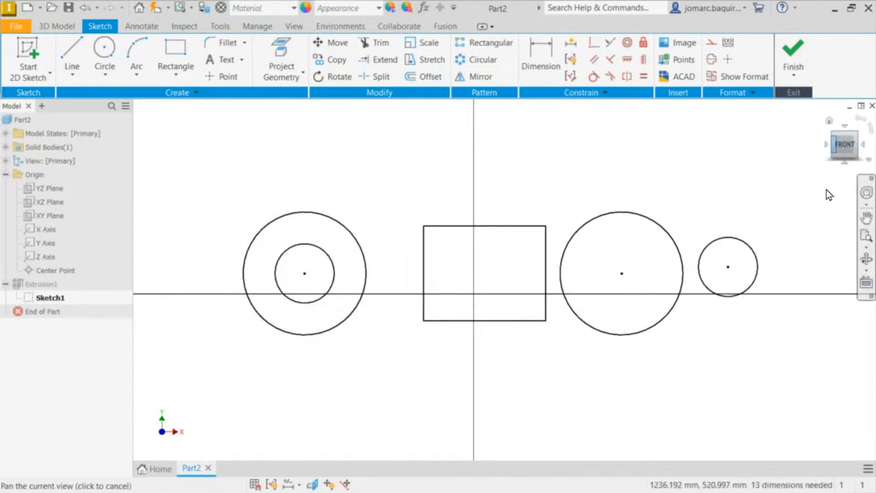
- Apply a concentric constraint between the small and large circles on the right side of the rectangle
click(728, 59)
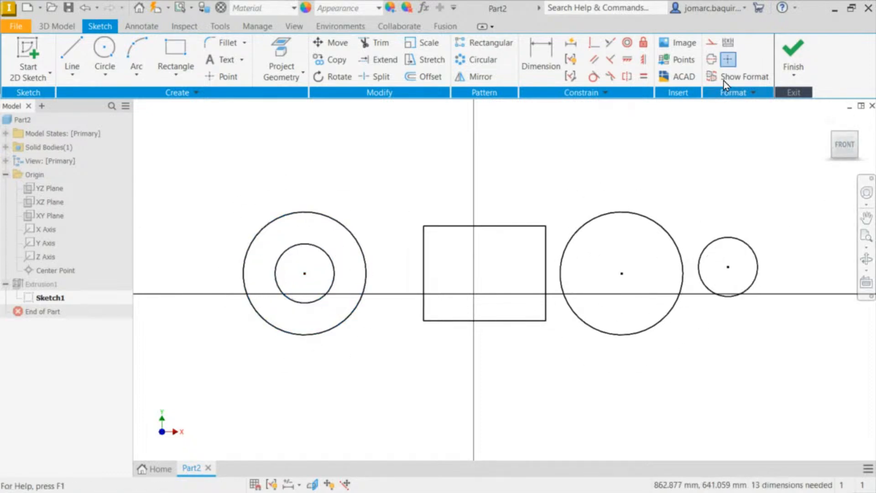
click(630, 44)
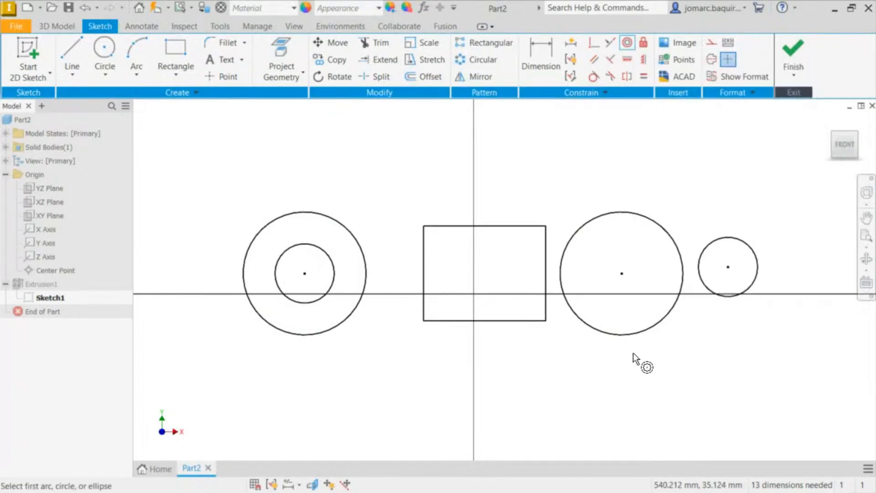
click(755, 268)
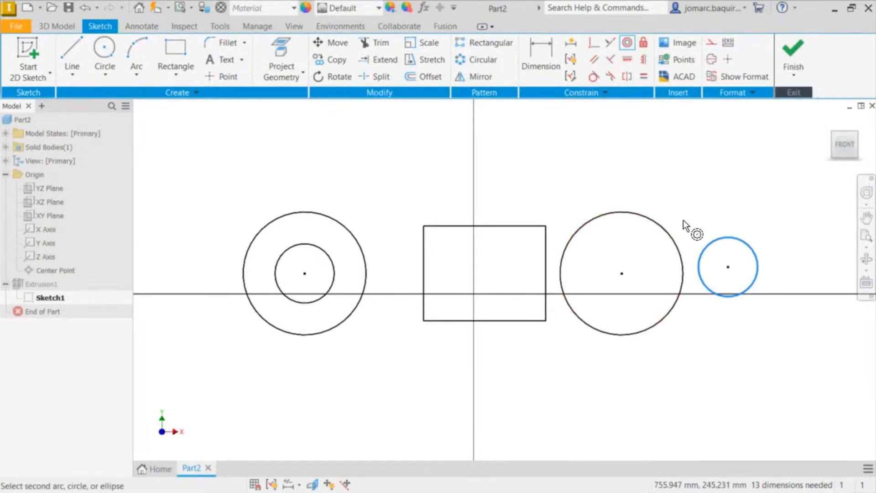
click(673, 241)
key(Escape)
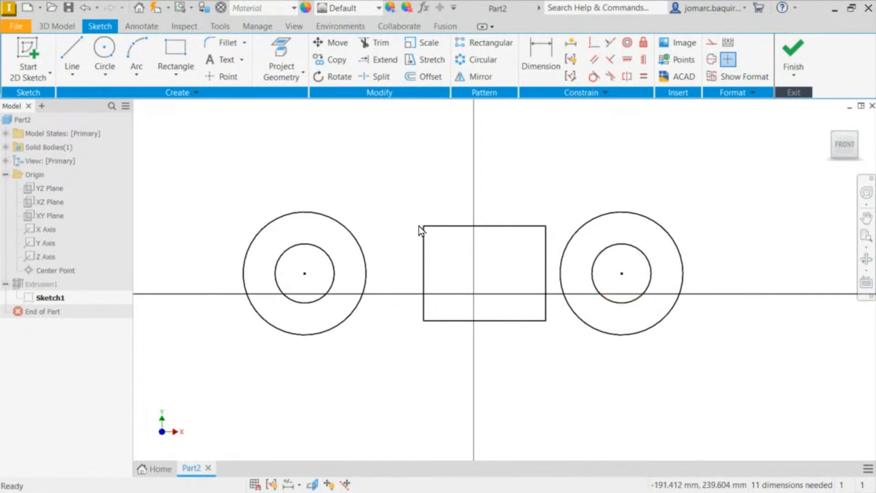
- Stretch the rectangle's two left corners outward and apply a vertical constraint to its slanted left edge
drag(423, 225, 371, 205)
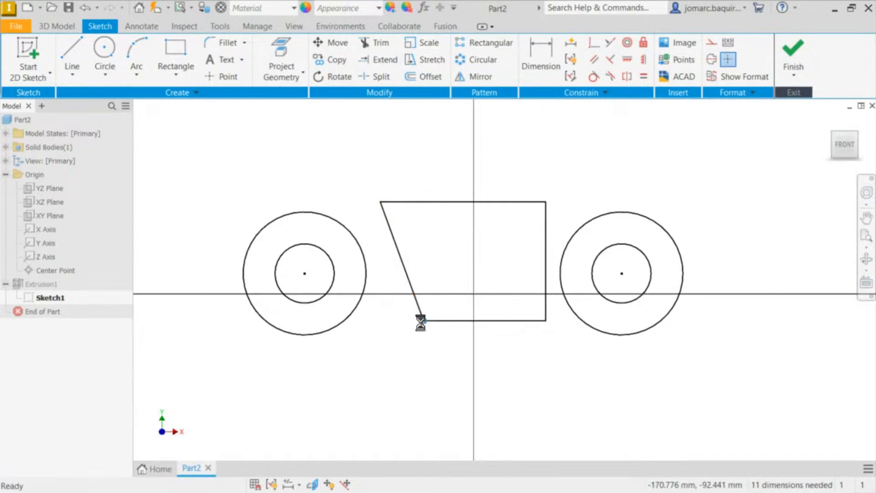
mouse_move(425, 320)
mouse_down()
mouse_move(372, 348)
mouse_move(387, 335)
mouse_up()
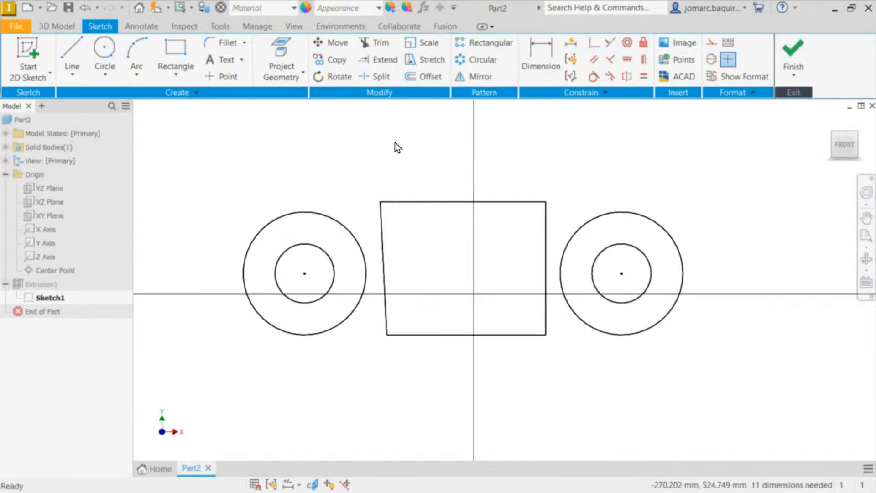
click(645, 59)
click(385, 240)
key(Escape)
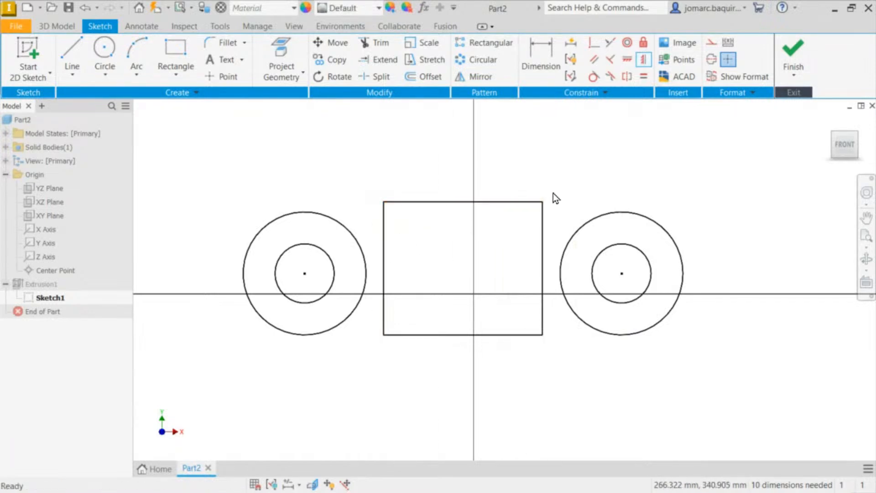
- Resize the rectangle from its upper-right corner and reposition the left and right concentric circle pairs beside it
drag(544, 202, 479, 217)
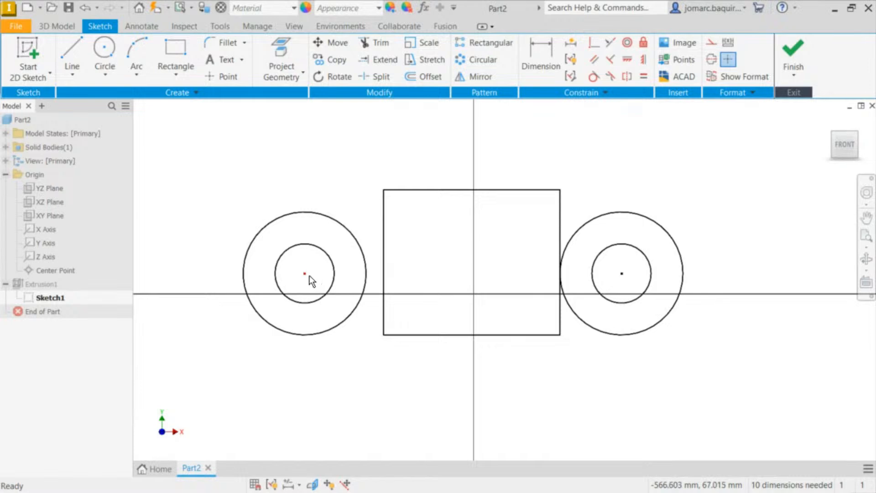
drag(306, 275, 301, 256)
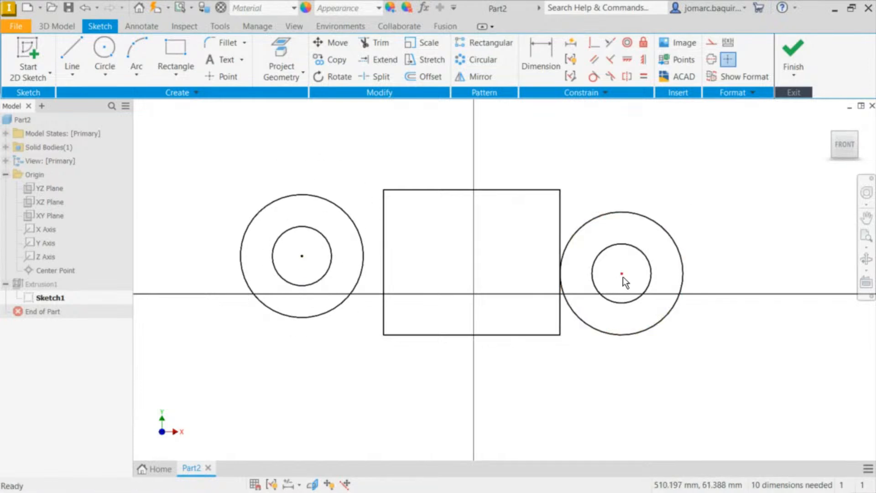
drag(622, 273, 651, 262)
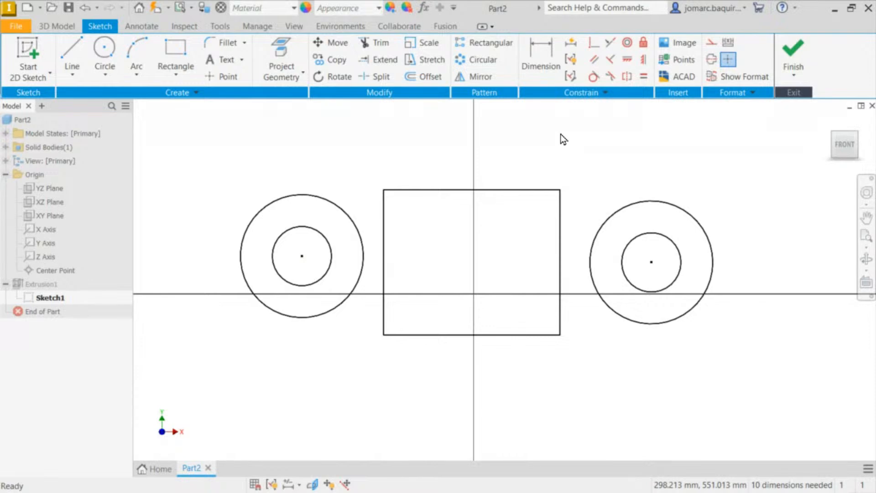
- Make the left outer circle tangent to the rectangle's top edge and check the sketch's constraint symbols
click(598, 81)
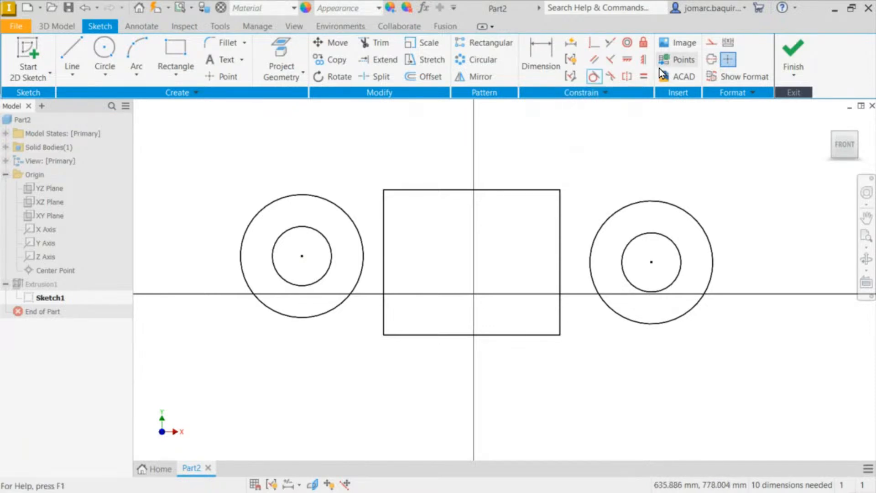
click(434, 191)
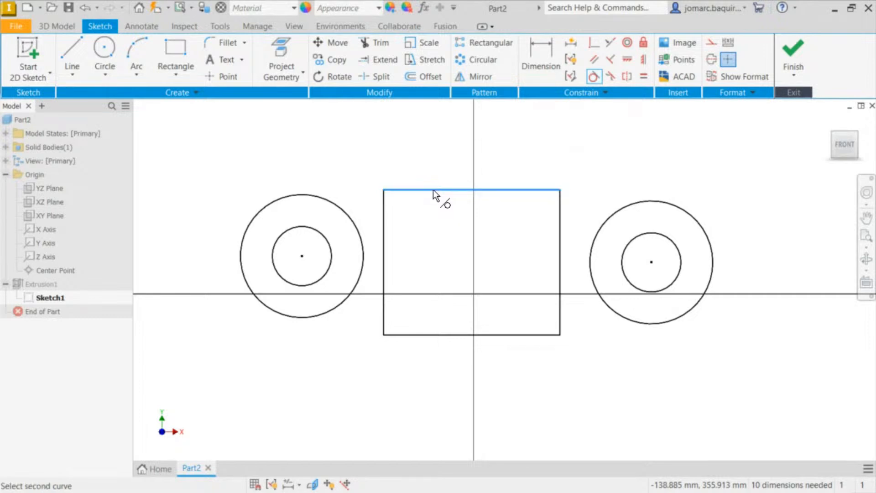
click(319, 202)
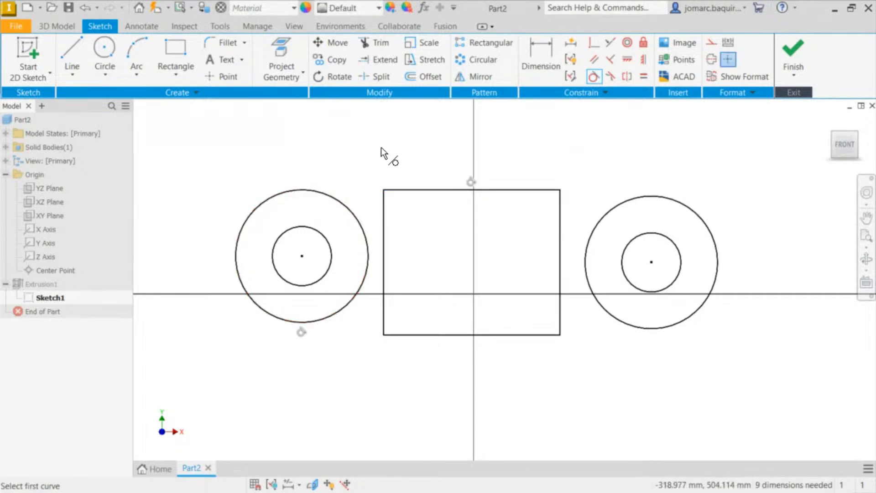
key(Escape)
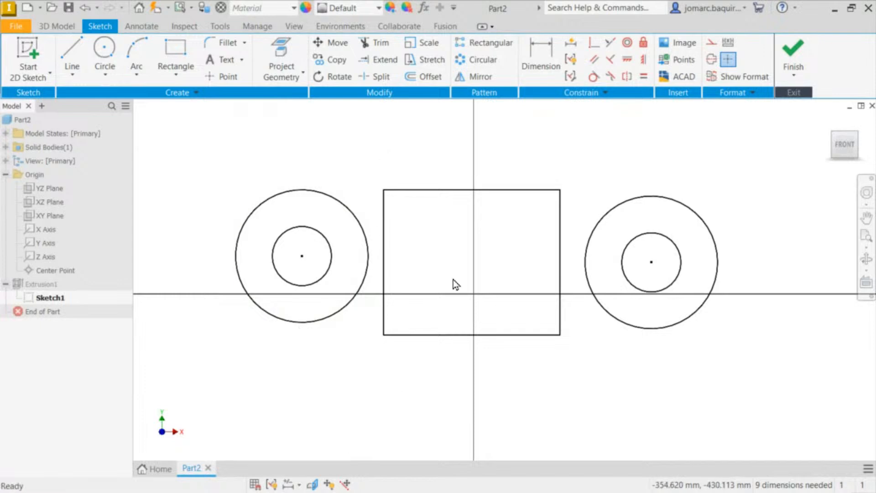
key(F8)
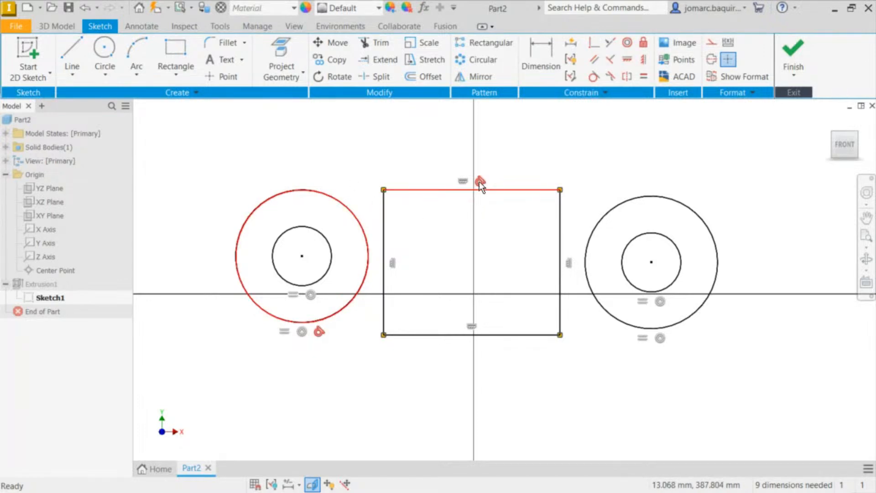
key(F9)
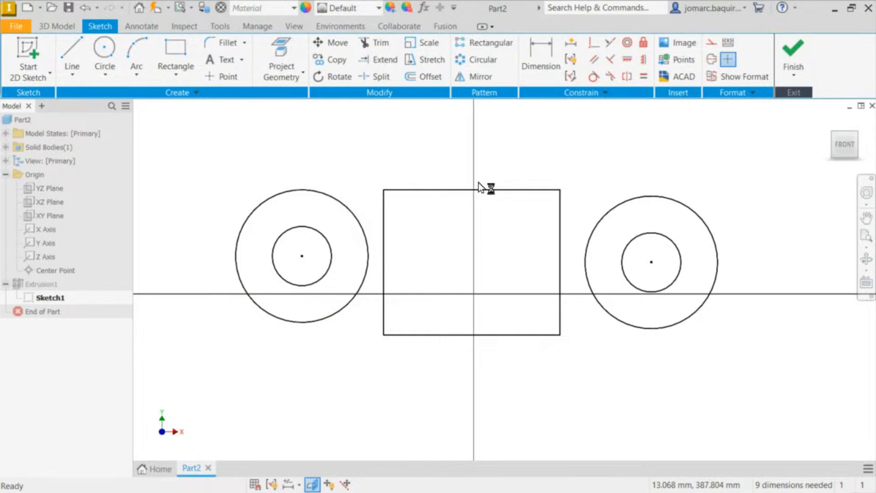
- Raise the rectangle's top edge slightly and enlarge the left outer circle
drag(431, 190, 495, 182)
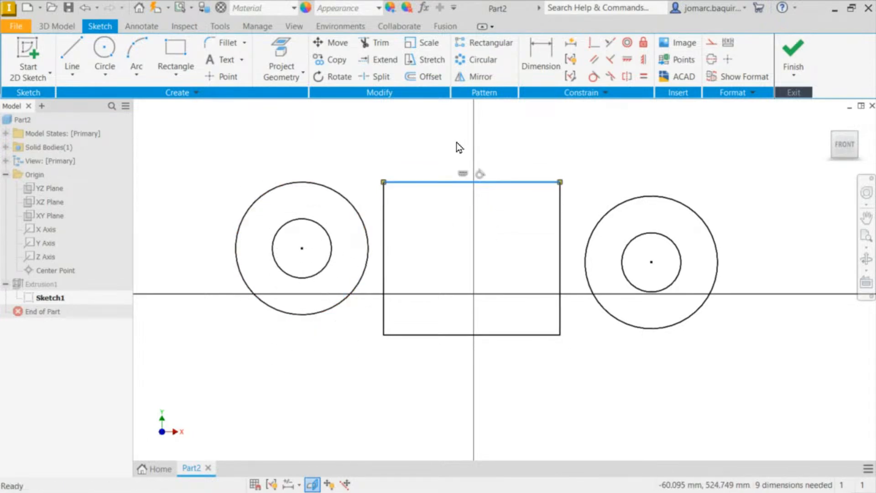
mouse_move(319, 316)
mouse_down()
mouse_move(308, 351)
mouse_move(313, 321)
mouse_up()
click(327, 136)
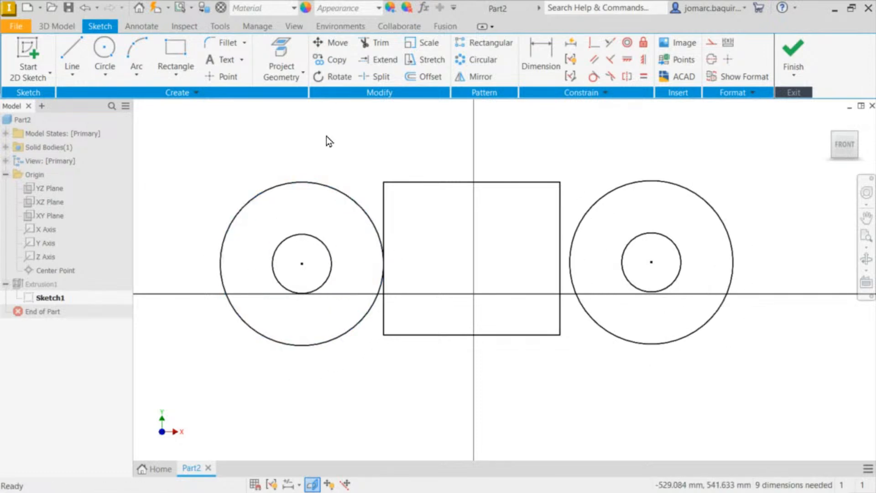
- Apply a tangent constraint between the rectangle's bottom edge and the left outer circle
click(593, 79)
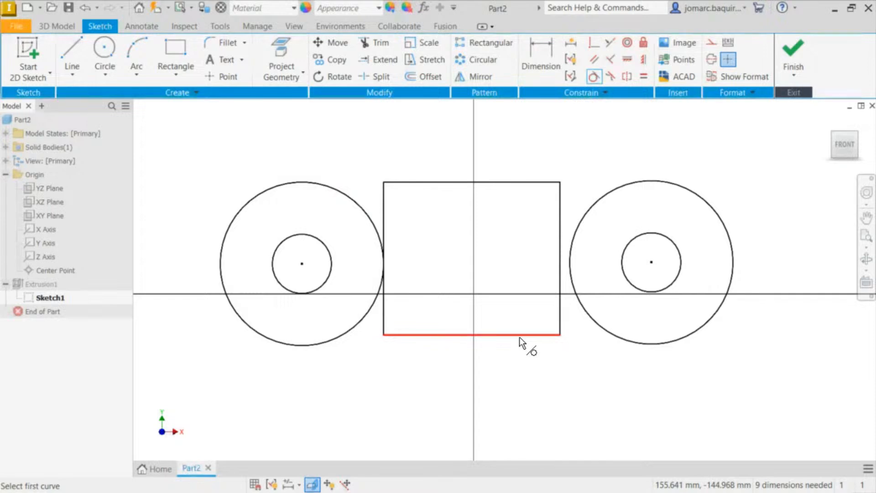
click(519, 337)
click(307, 343)
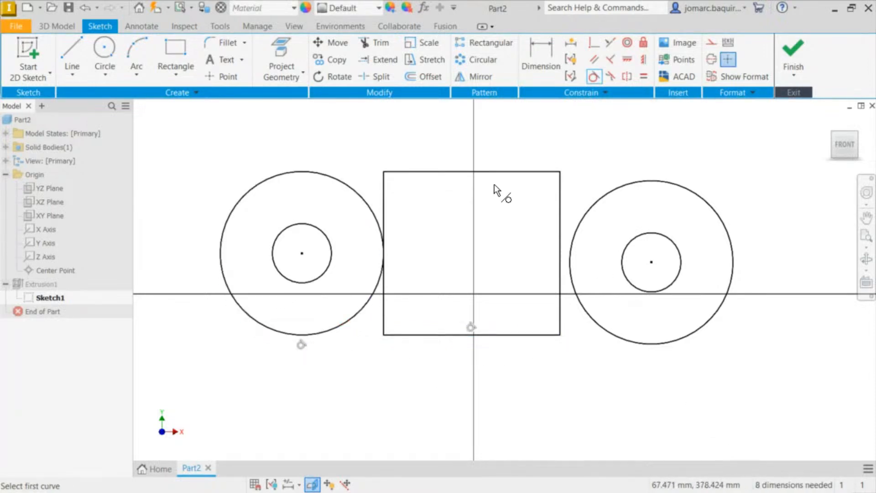
key(Escape)
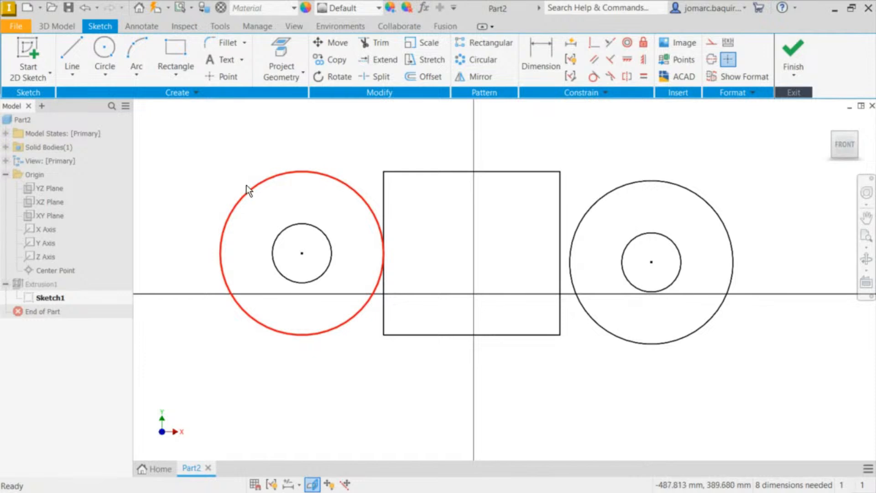
- Shrink the left outer circle and shift the left circle pair slightly down and outward by its center
mouse_move(239, 203)
mouse_down()
mouse_move(233, 174)
mouse_move(226, 227)
mouse_move(278, 156)
mouse_move(272, 213)
mouse_move(289, 209)
mouse_move(302, 181)
mouse_move(297, 198)
mouse_move(267, 208)
mouse_move(266, 194)
mouse_move(276, 330)
mouse_move(240, 338)
mouse_move(281, 253)
mouse_move(264, 282)
mouse_move(279, 230)
mouse_move(310, 180)
mouse_move(310, 197)
mouse_up()
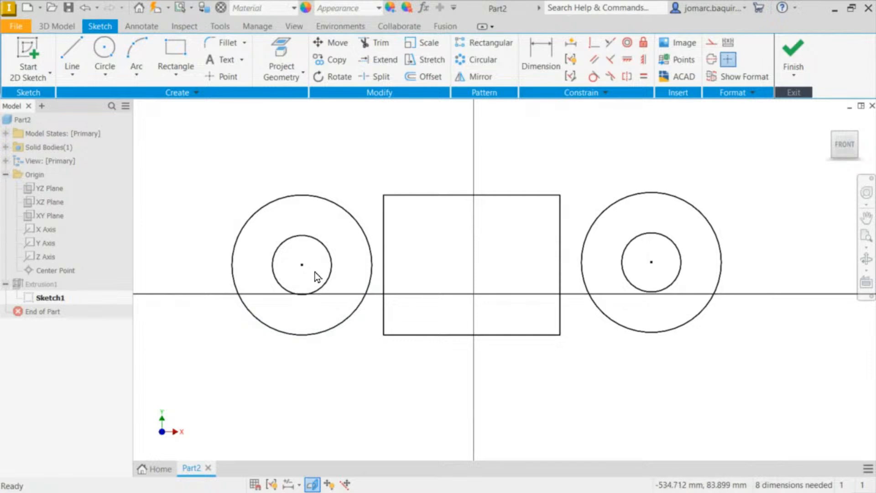
mouse_move(303, 266)
mouse_down()
mouse_move(300, 231)
mouse_move(243, 270)
mouse_move(325, 225)
mouse_move(248, 248)
mouse_move(317, 303)
mouse_move(322, 235)
mouse_move(318, 299)
mouse_move(289, 286)
mouse_move(298, 268)
mouse_up()
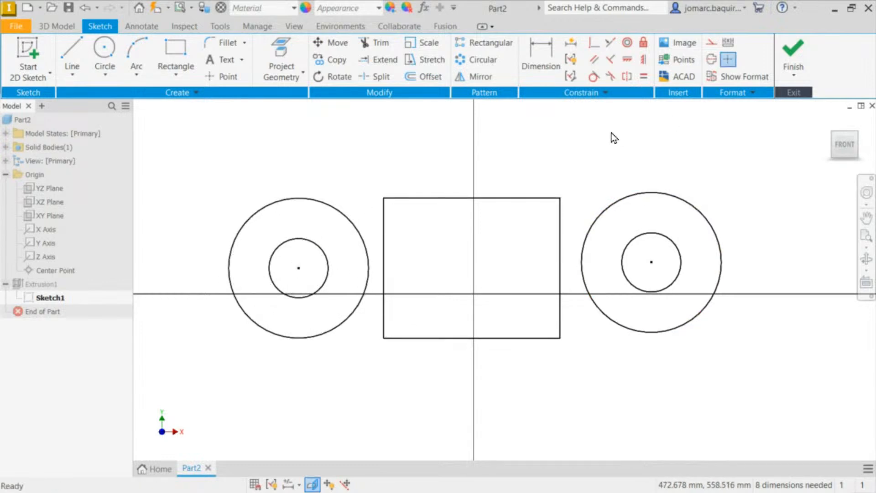
- Apply a tangent constraint between the rectangle's top edge and the right outer circle
click(595, 79)
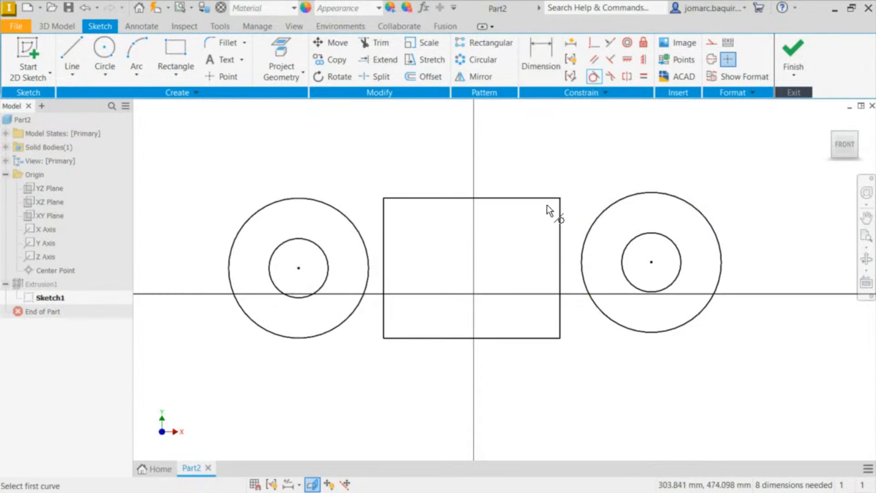
click(513, 201)
click(645, 194)
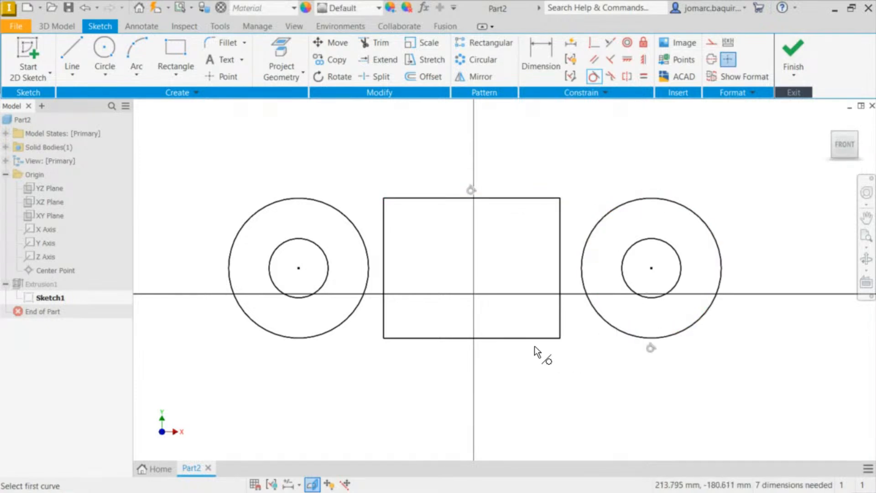
- Try to make the right outer circle tangent to the rectangle's bottom edge
click(525, 338)
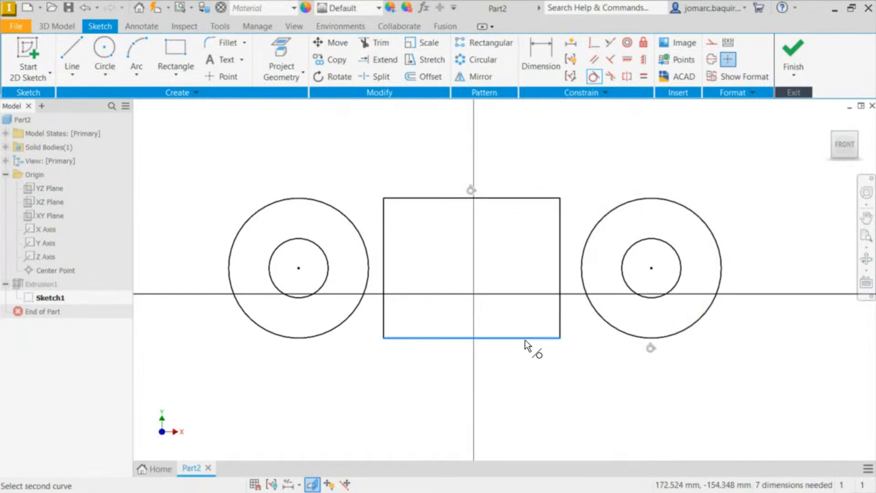
click(646, 337)
click(279, 120)
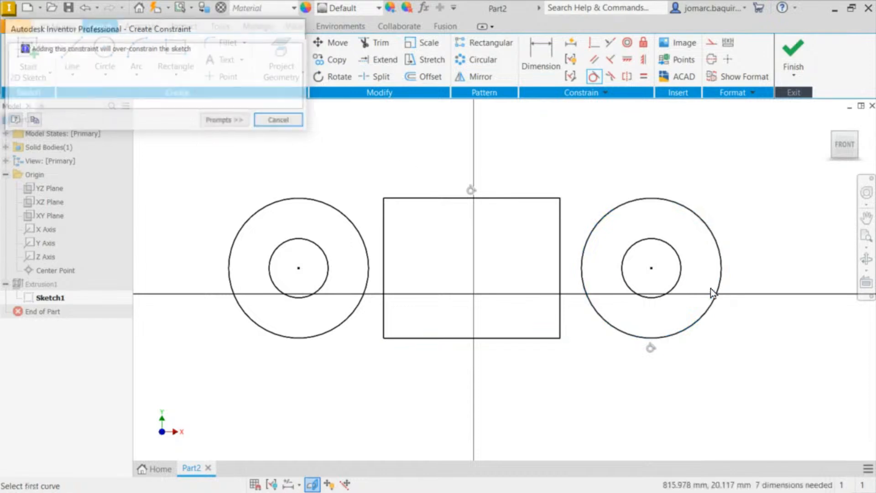
key(Escape)
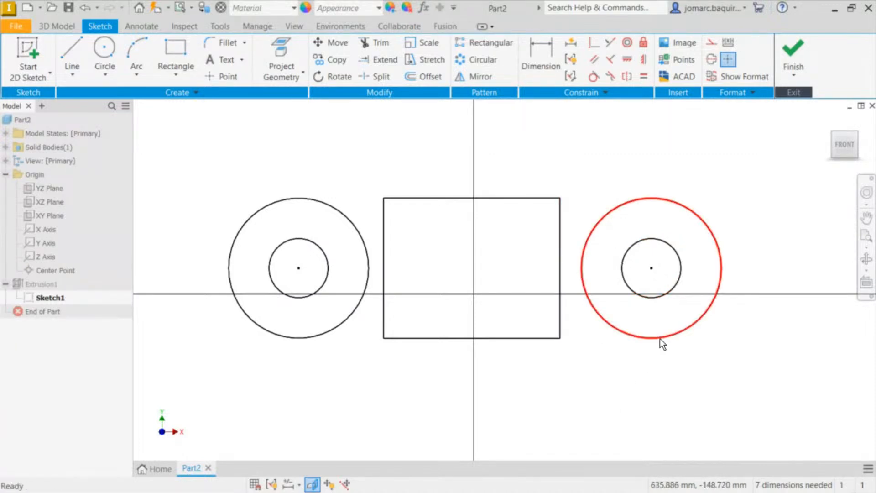
- Resize the right outer circle and move the right circle pair's center down to the horizontal axis
drag(659, 338, 672, 218)
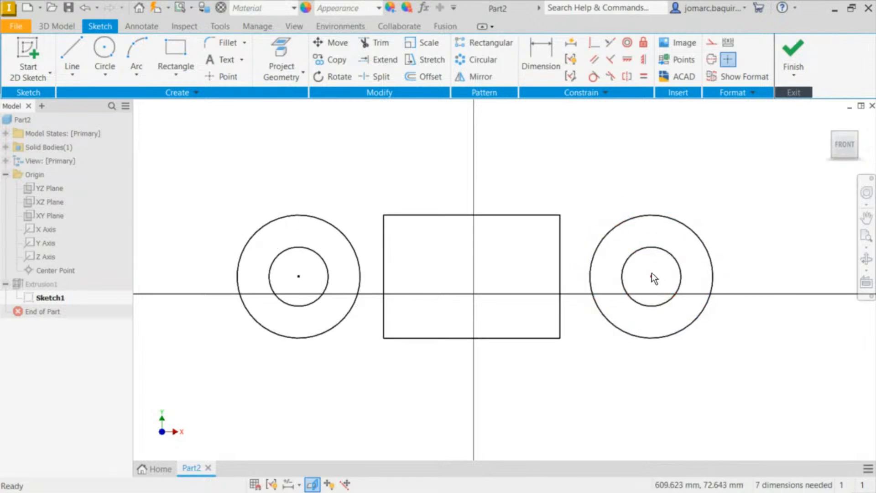
mouse_move(651, 276)
mouse_down()
mouse_move(698, 227)
mouse_move(639, 263)
mouse_move(639, 293)
mouse_up()
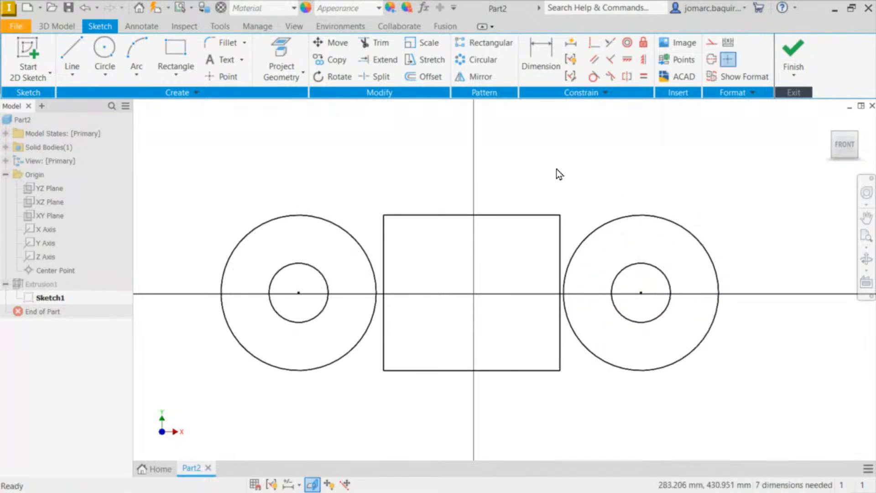
scroll(556, 168, up, 2)
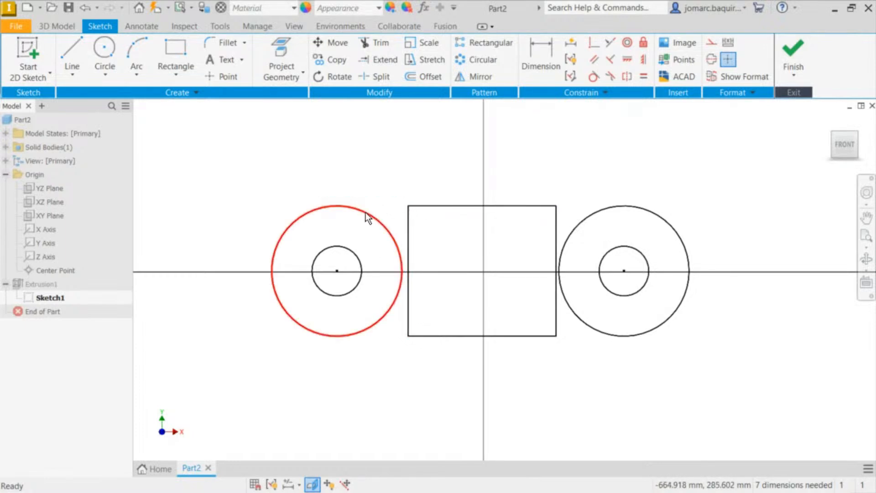
- Widen the rectangle by its upper-left corner and move the left circle pair outward by its center
drag(408, 206, 338, 196)
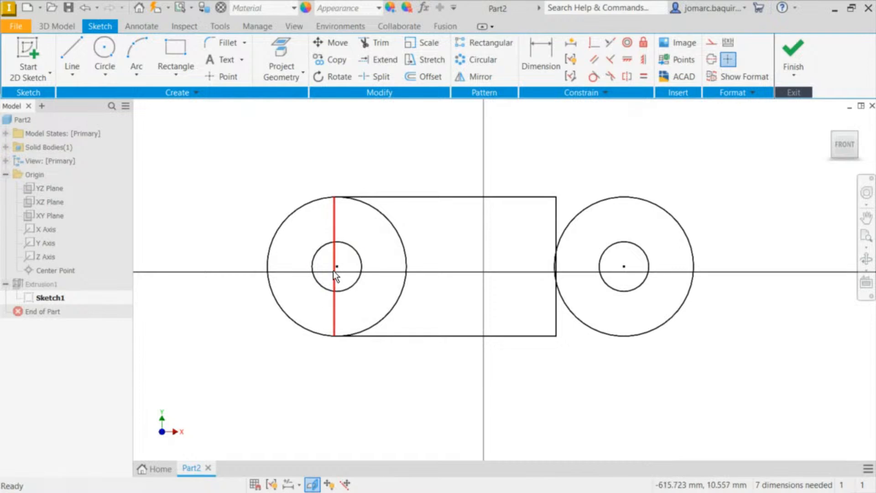
drag(337, 270, 232, 266)
middle_drag(587, 209, 677, 207)
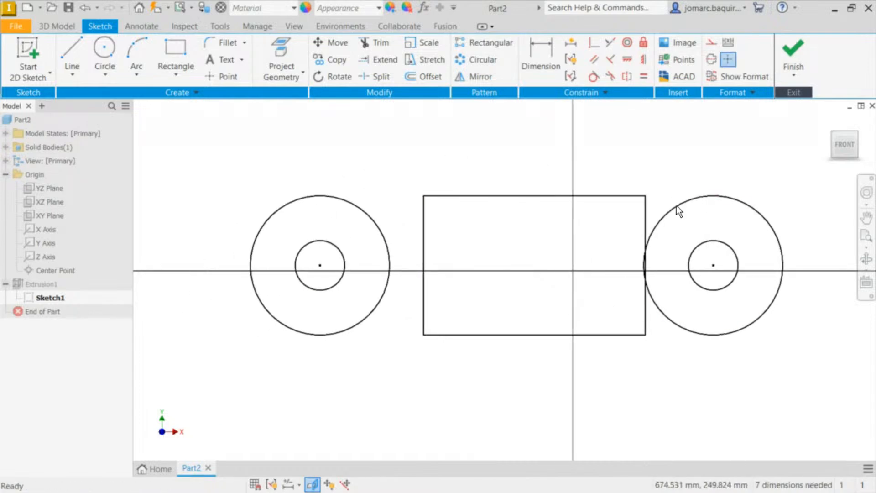
middle_drag(578, 183, 562, 182)
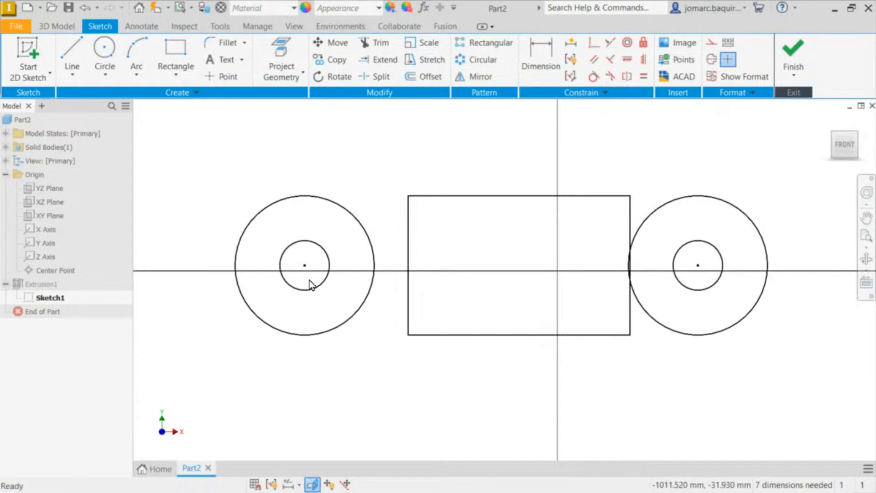
click(408, 264)
click(377, 194)
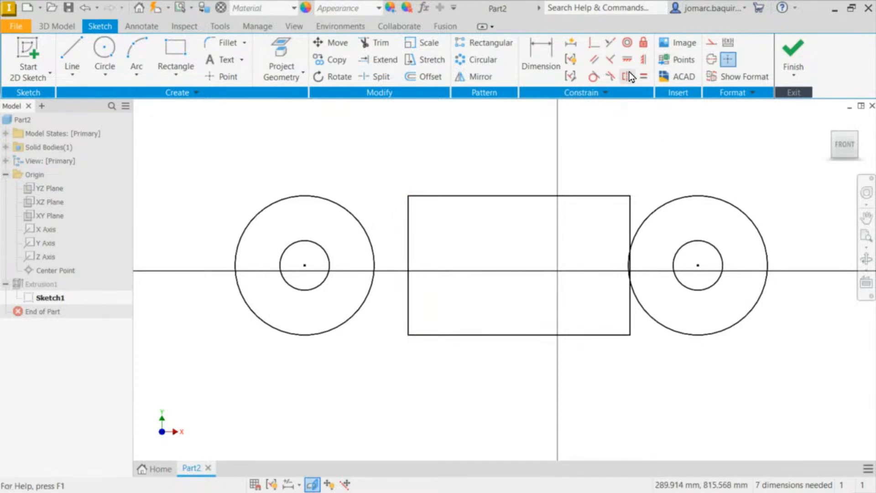
click(597, 96)
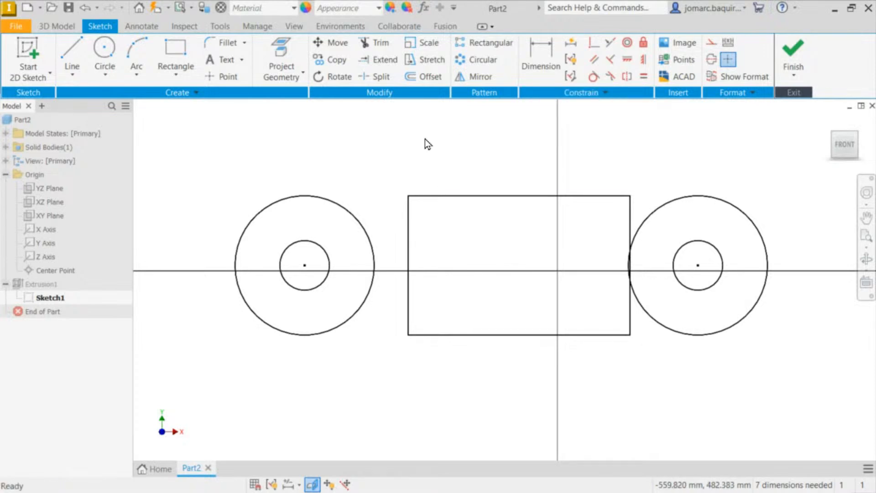
- Apply coincident constraints placing the left circle pair's center on the rectangle's left edge and the right pair's center on the right edge
click(594, 43)
key(Escape)
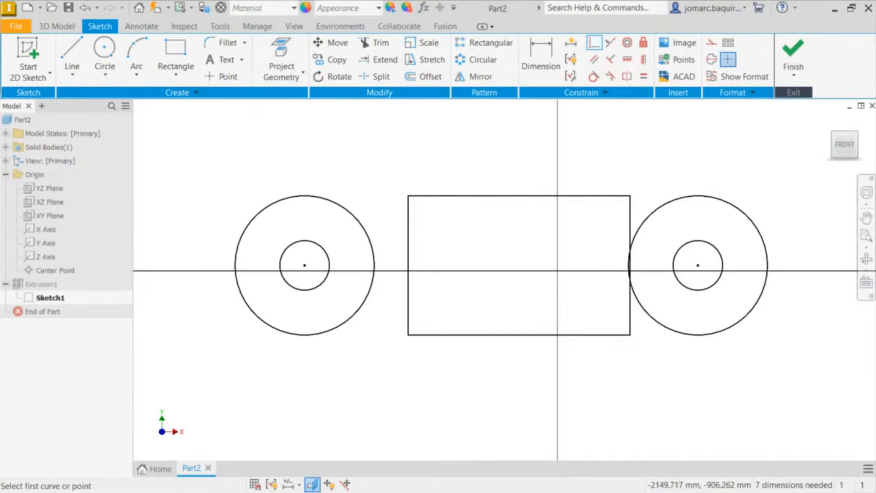
click(301, 266)
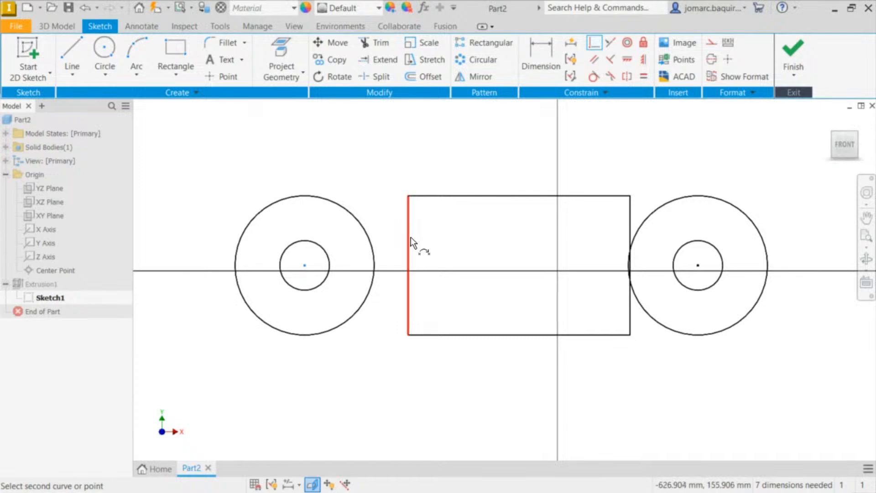
click(409, 266)
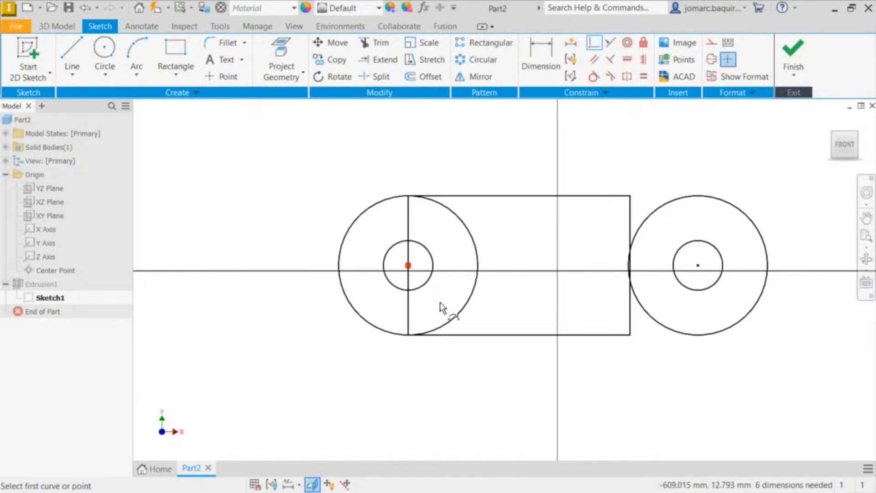
click(698, 266)
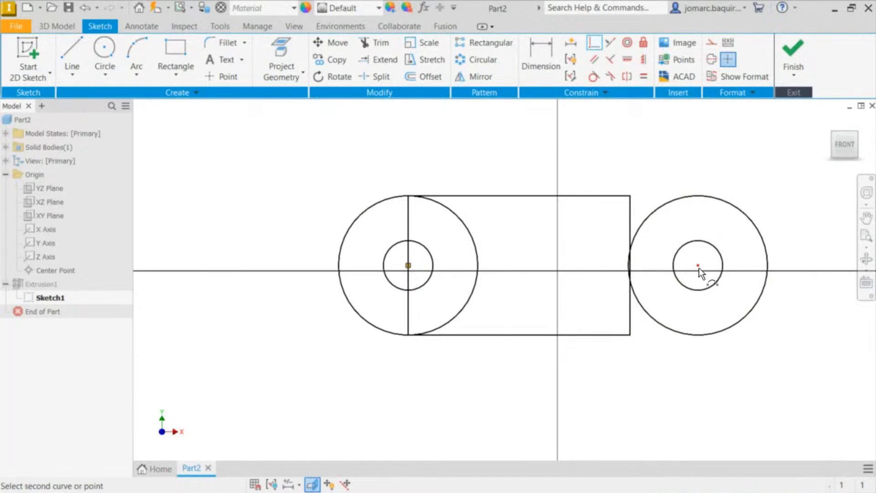
click(629, 266)
key(Escape)
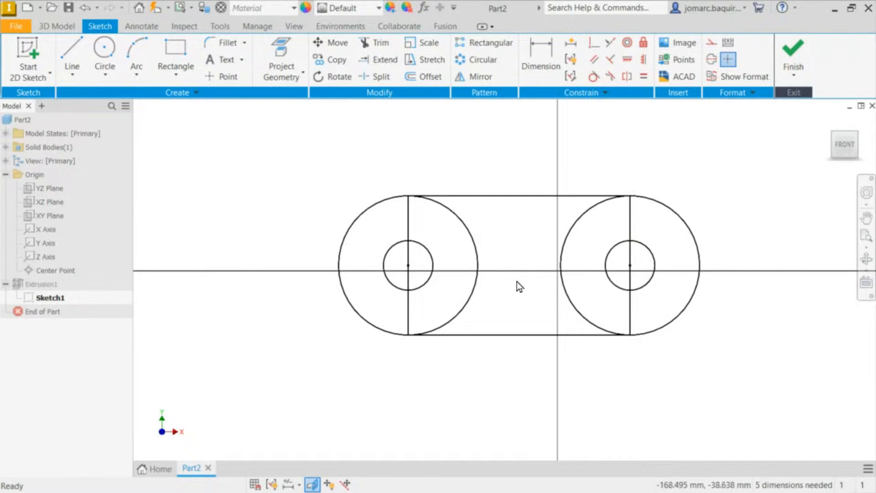
- Move the left circle pair's center up and outward, pull the rectangle's lower-right corner slightly inward, and enlarge the inner circles
drag(408, 264, 300, 256)
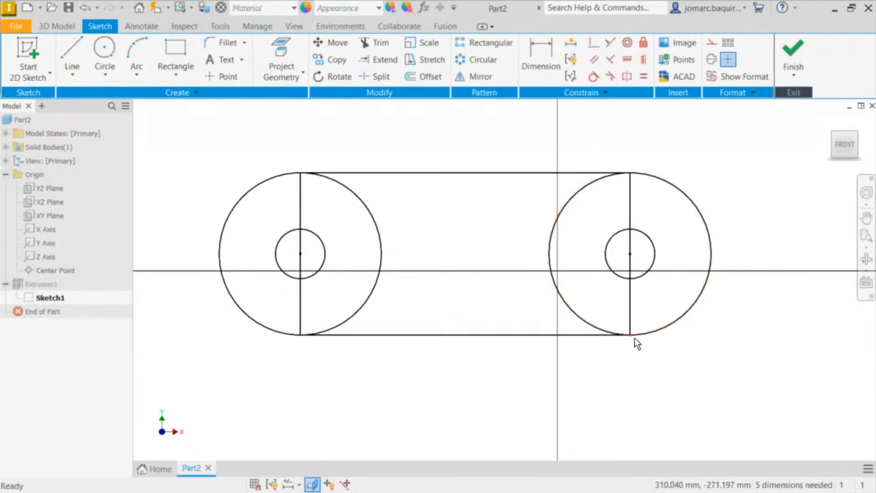
drag(634, 338, 616, 337)
middle_drag(323, 245, 381, 245)
drag(381, 245, 398, 231)
middle_drag(477, 204, 437, 236)
key(Escape)
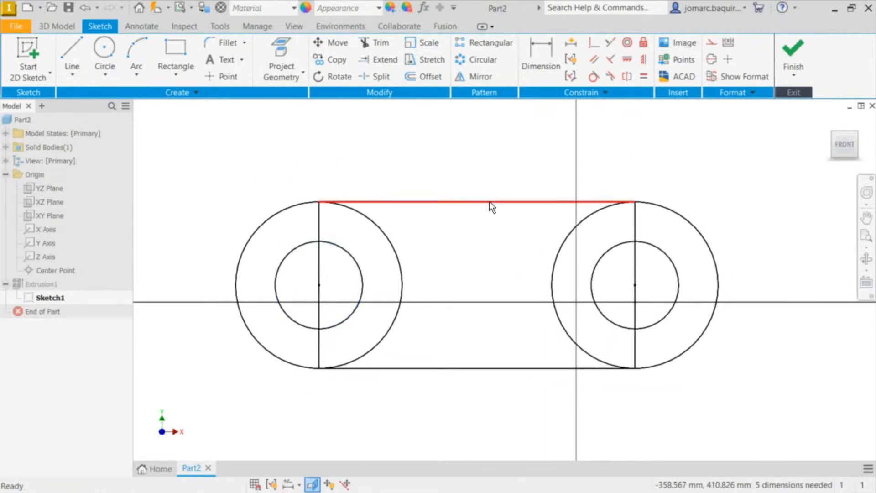
- Select the whole sketch to show its constraints, shift it sideways toward the vertical axis, and clear the selection
drag(154, 119, 818, 422)
scroll(662, 202, down, 5)
scroll(590, 275, up, 5)
scroll(590, 275, down, 4)
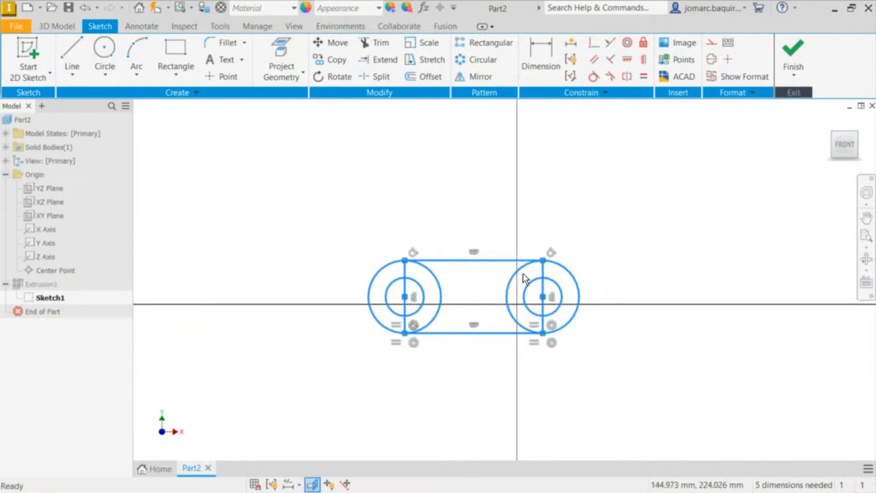
mouse_move(551, 268)
mouse_down()
mouse_move(592, 267)
mouse_move(583, 284)
mouse_move(588, 249)
mouse_move(589, 269)
mouse_up()
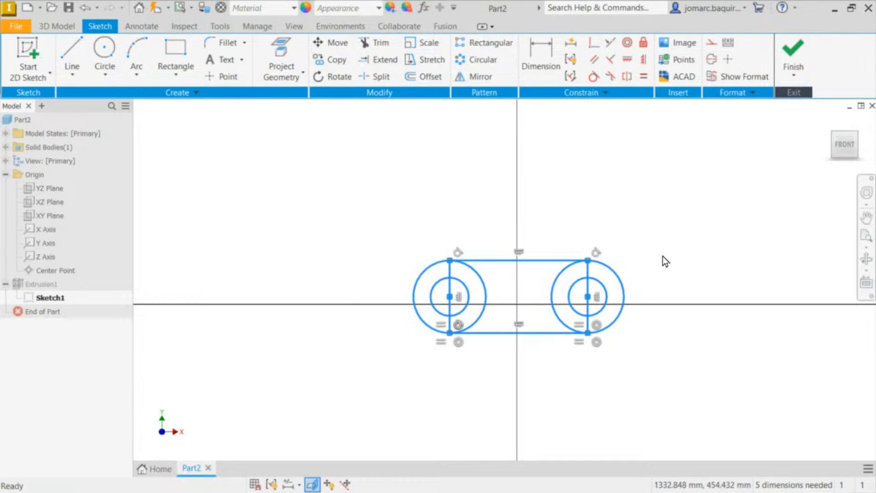
click(660, 269)
middle_drag(658, 272, 660, 237)
- Reselect the whole sketch to show its constraints and enlarge the shape by the rectangle's lower-right corner
drag(350, 149, 656, 331)
drag(589, 304, 589, 306)
drag(592, 304, 590, 297)
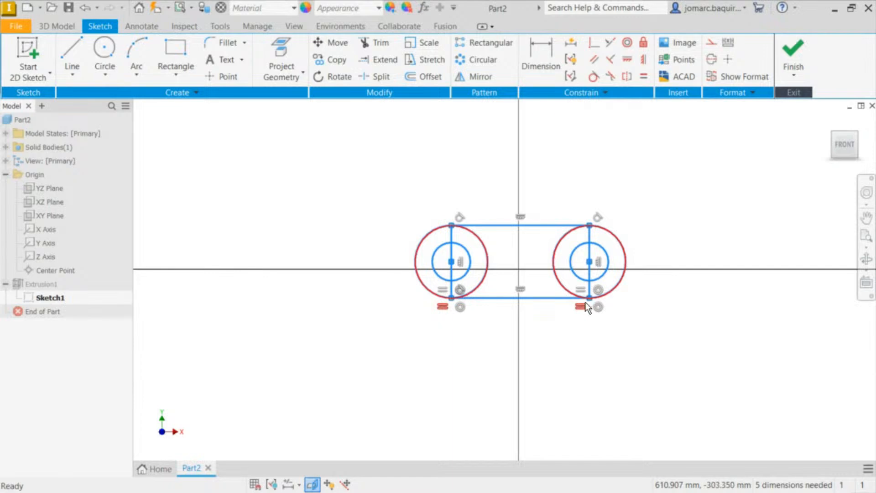
click(585, 314)
mouse_move(587, 298)
mouse_down()
mouse_move(587, 324)
mouse_move(607, 293)
mouse_move(597, 307)
mouse_up()
- Move the rectangle's right edge outward and pull its lower-left corner down and outward
drag(318, 137, 645, 329)
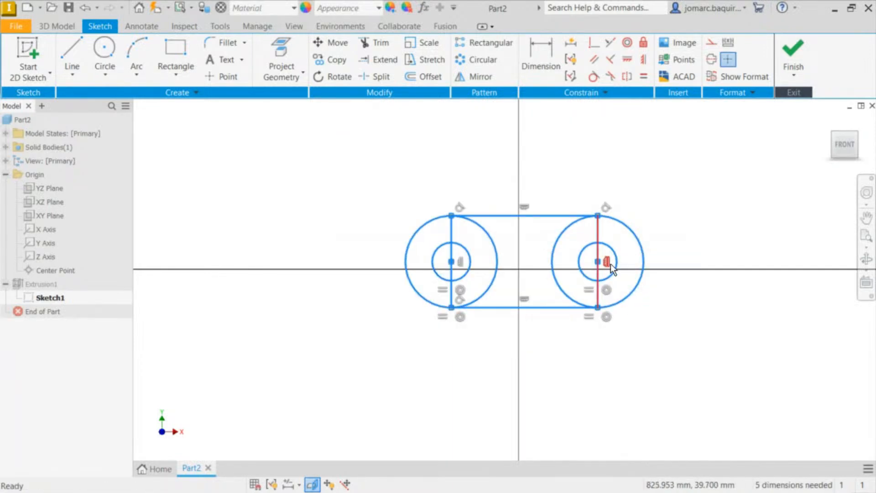
mouse_move(598, 261)
mouse_down()
mouse_move(591, 295)
mouse_move(604, 273)
mouse_move(596, 225)
mouse_move(602, 254)
mouse_move(590, 291)
mouse_move(608, 292)
mouse_up()
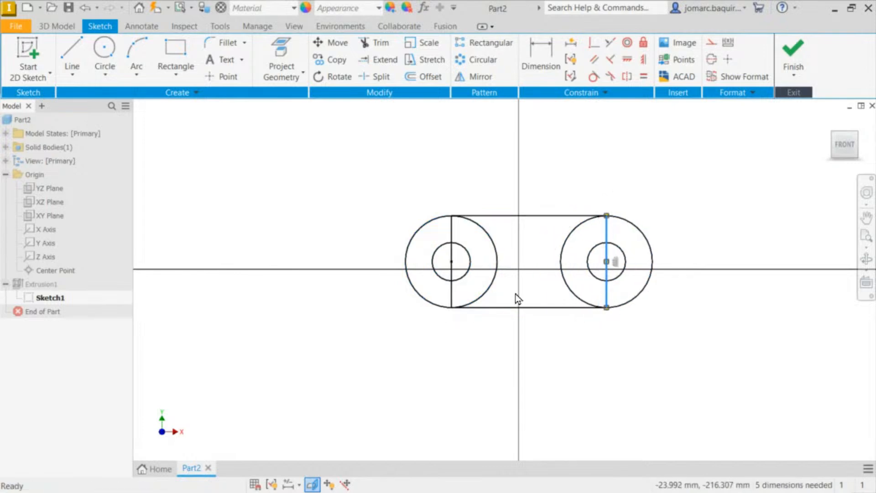
drag(451, 308, 442, 326)
middle_drag(474, 180, 437, 191)
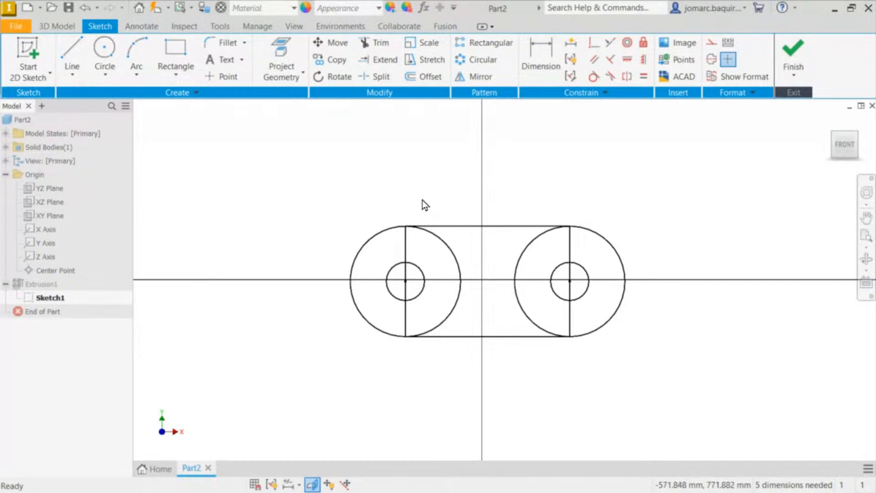
scroll(426, 205, down, 3)
middle_drag(433, 212, 403, 184)
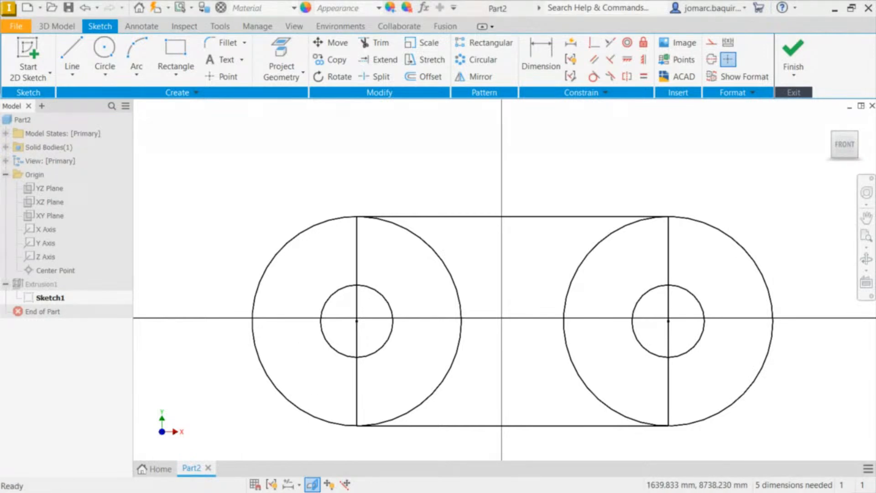
- Switch to a blank Notepad window, write @0,0, and close the note without saving it
drag(589, 0, 433, 0)
mouse_move(434, 0)
mouse_down()
mouse_move(723, 0)
mouse_move(446, 74)
mouse_move(502, 110)
mouse_up()
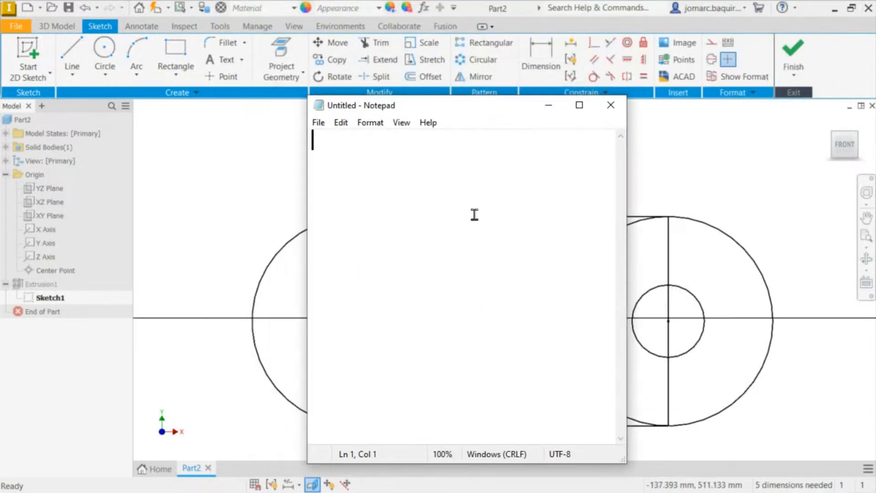
text(@)
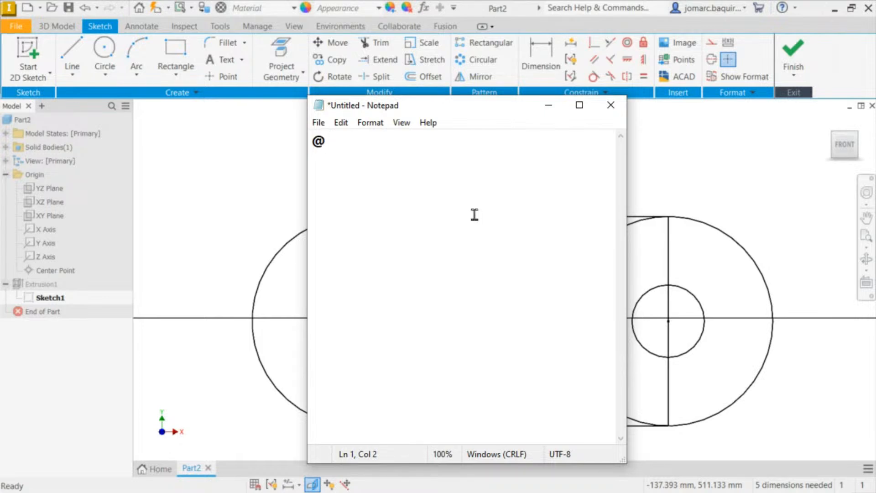
text(0,0)
key(alt+F4)
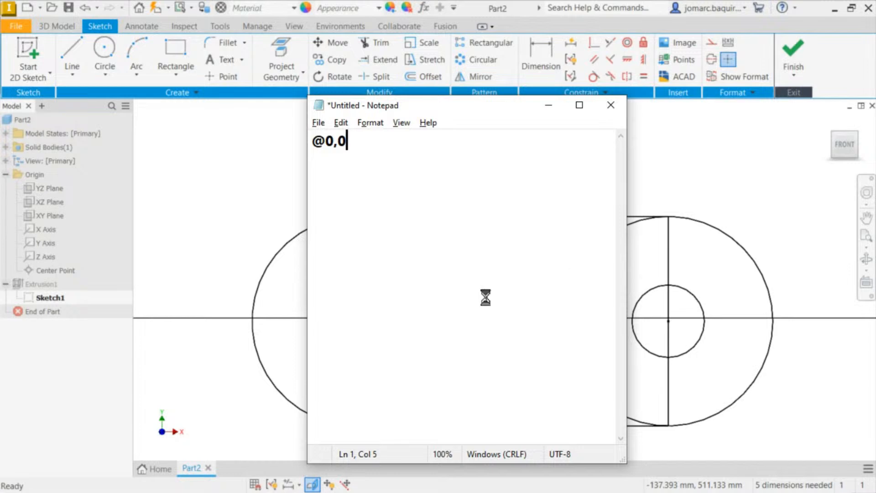
click(467, 256)
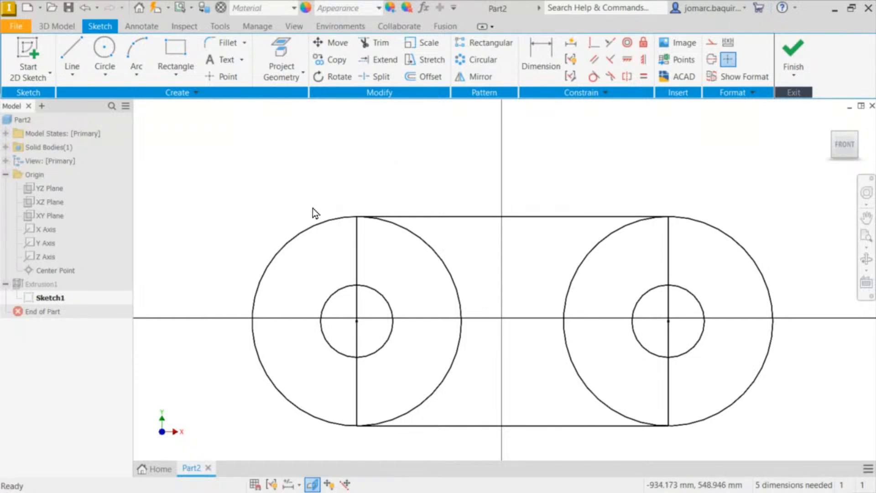
- Highlight the origin's Center Point to locate it in the sketch, and clear the selection
click(62, 274)
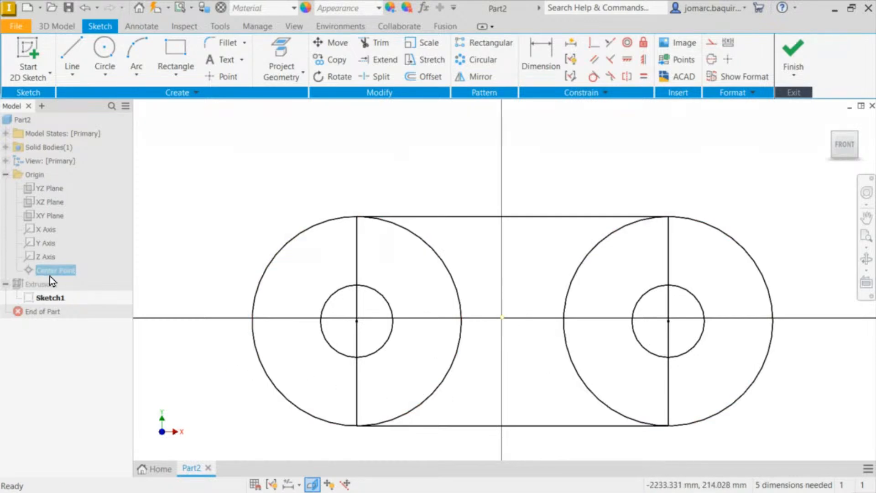
click(267, 235)
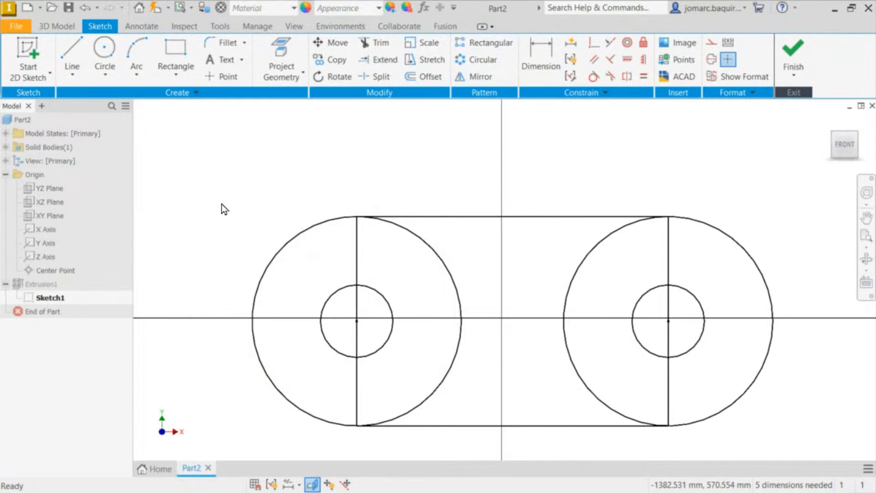
middle_drag(329, 170, 283, 149)
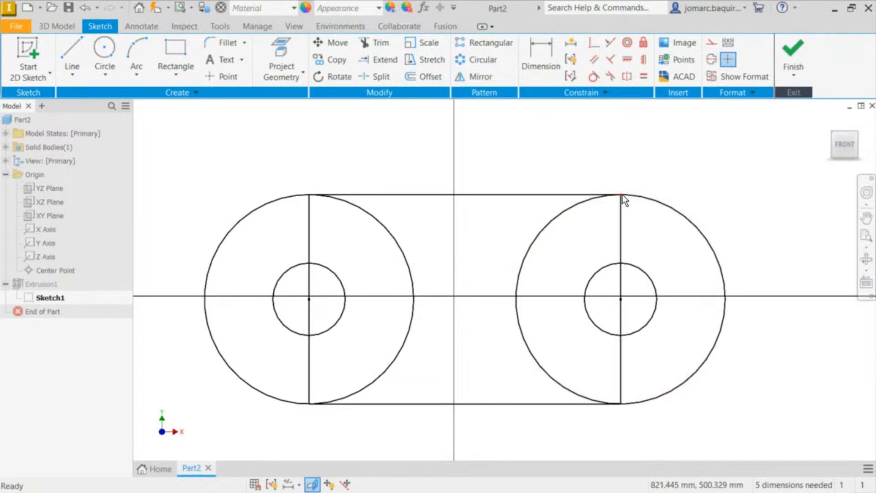
- Reduce the shape's height with the rectangle's upper-right corner, highlighting the origin's Center Point between adjustments
drag(622, 195, 564, 214)
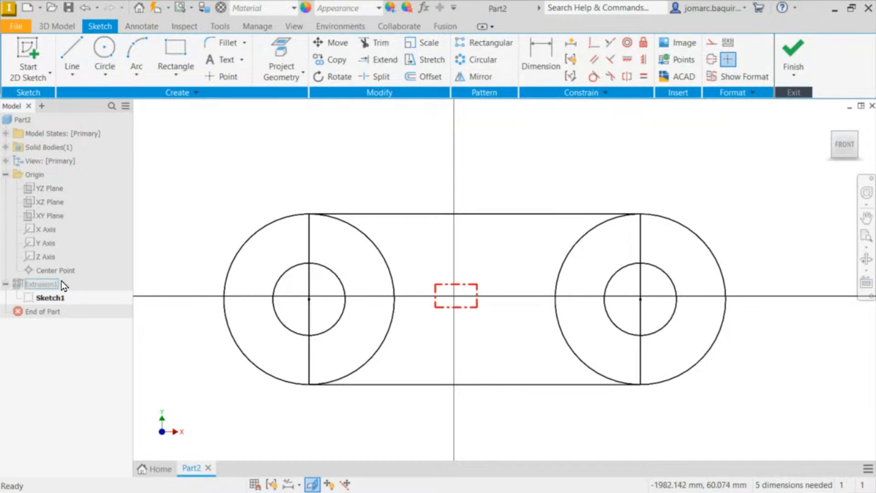
click(55, 270)
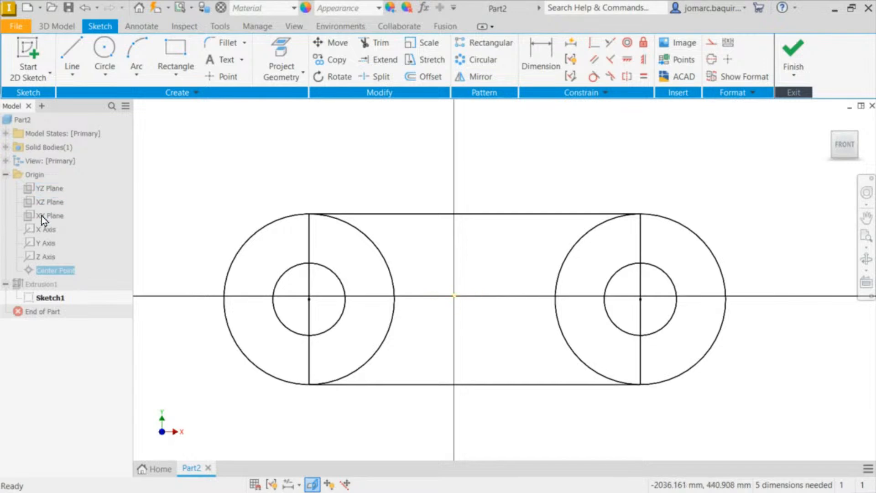
click(559, 174)
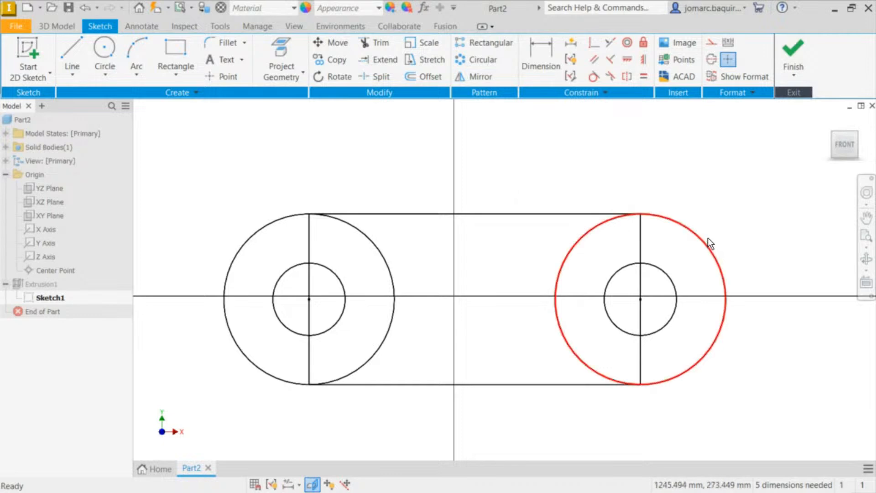
mouse_move(643, 214)
mouse_down()
mouse_move(652, 204)
mouse_move(639, 205)
mouse_move(629, 224)
mouse_up()
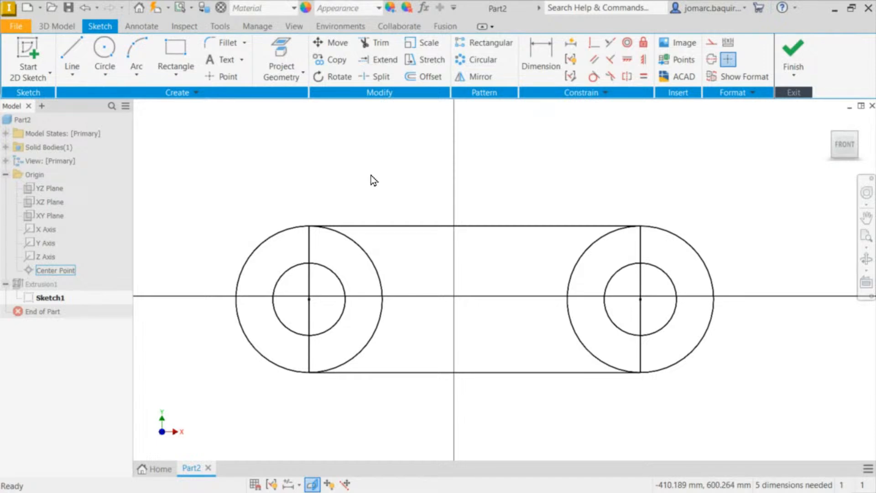
- Draw a diagonal line from the rectangle's lower-left corner to its upper-right corner, pull the upper-right corner slightly inward, and select the line
key(l)
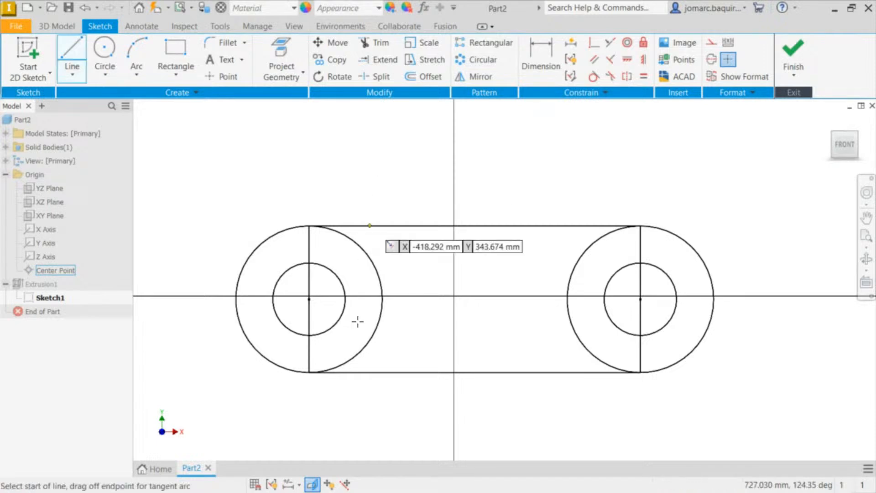
click(307, 372)
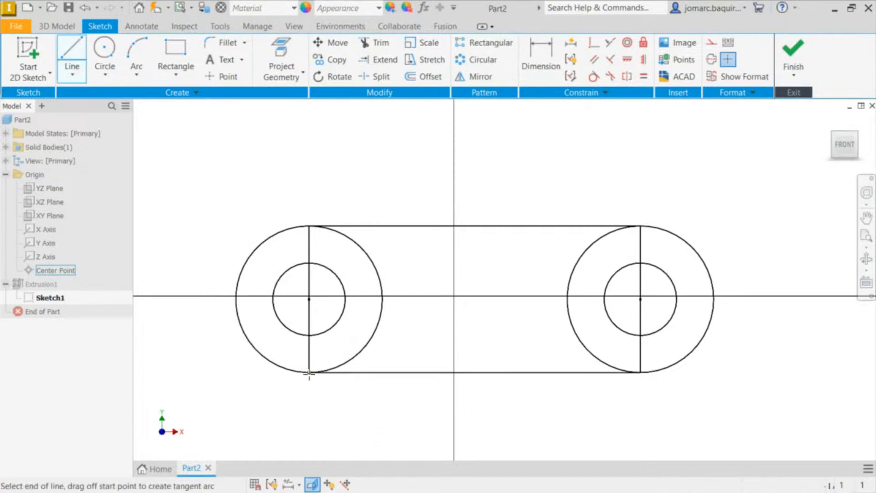
click(640, 225)
key(Escape)
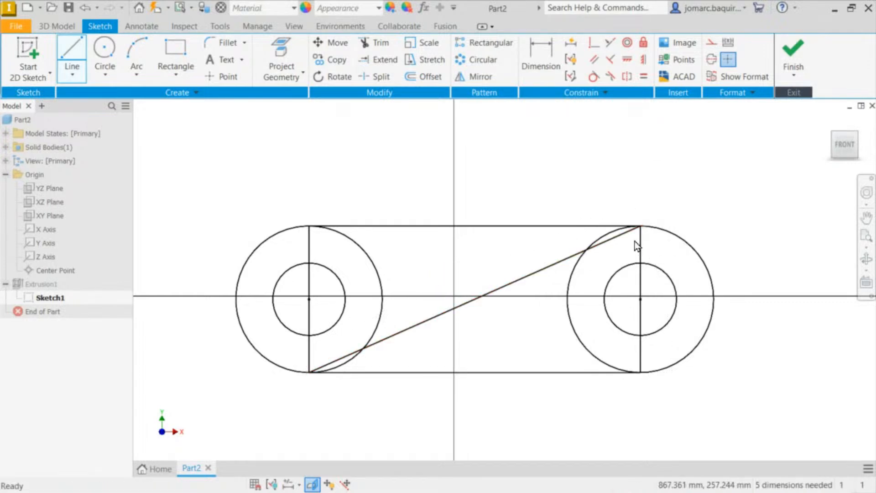
drag(641, 226, 627, 227)
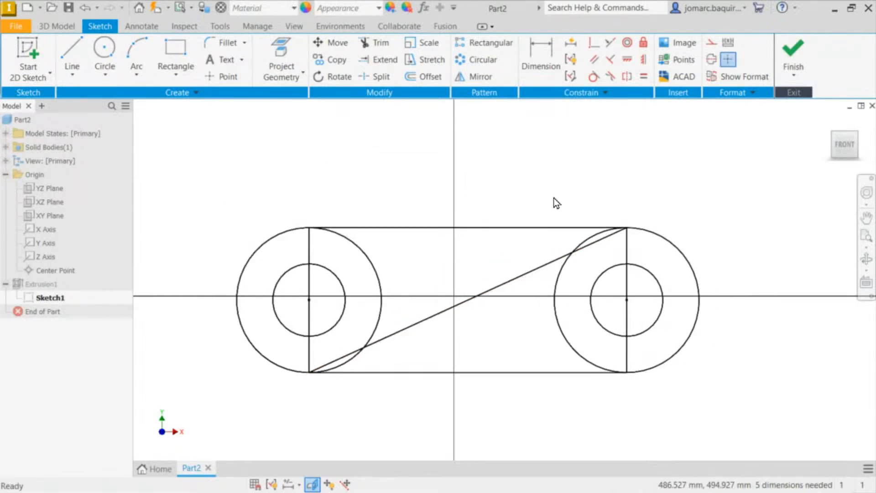
click(494, 288)
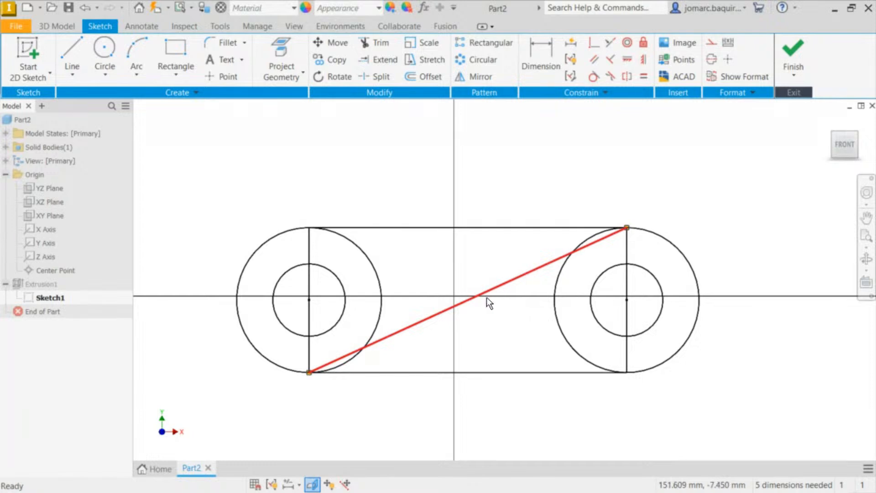
- Constrain the diagonal line's midpoint coincident with the origin's Center Point
click(471, 297)
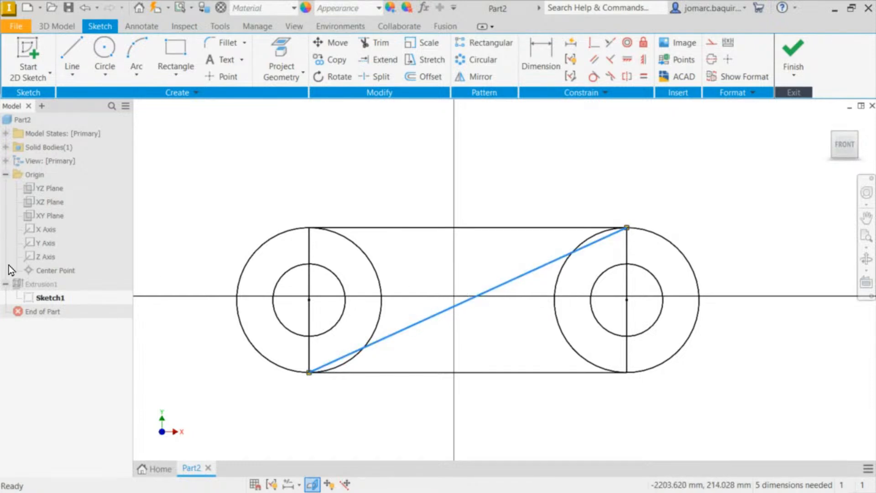
click(58, 272)
click(583, 154)
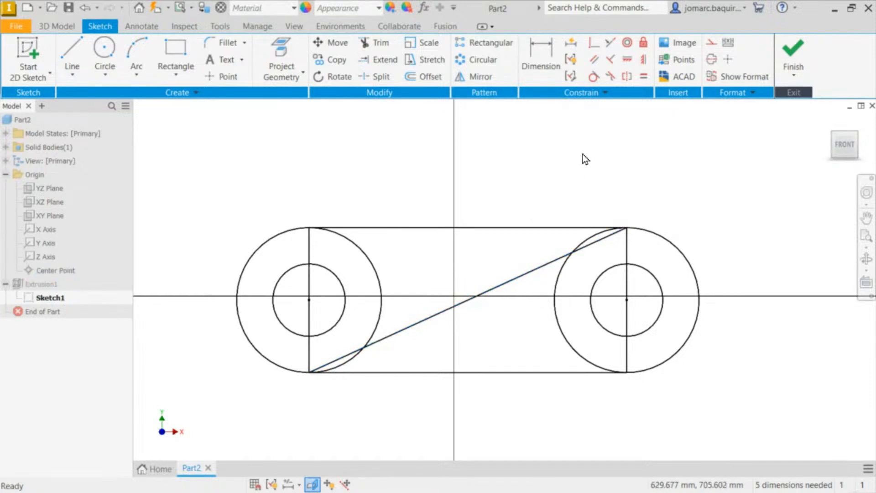
click(596, 45)
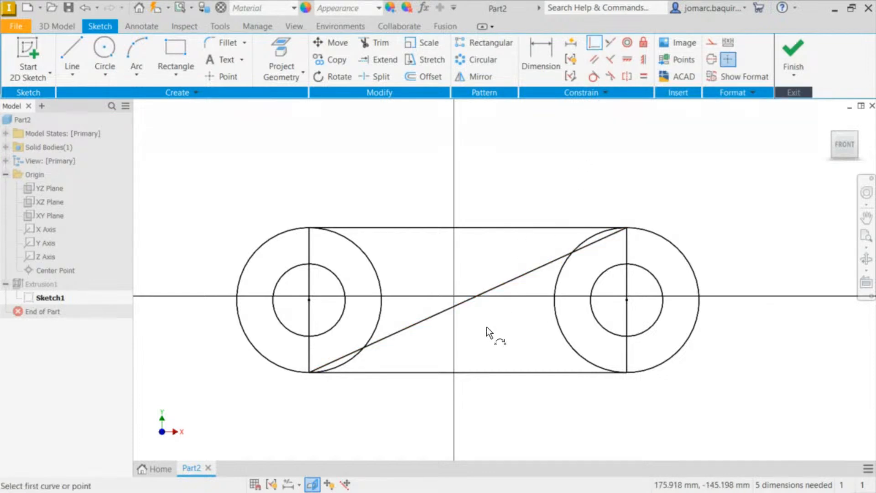
click(469, 299)
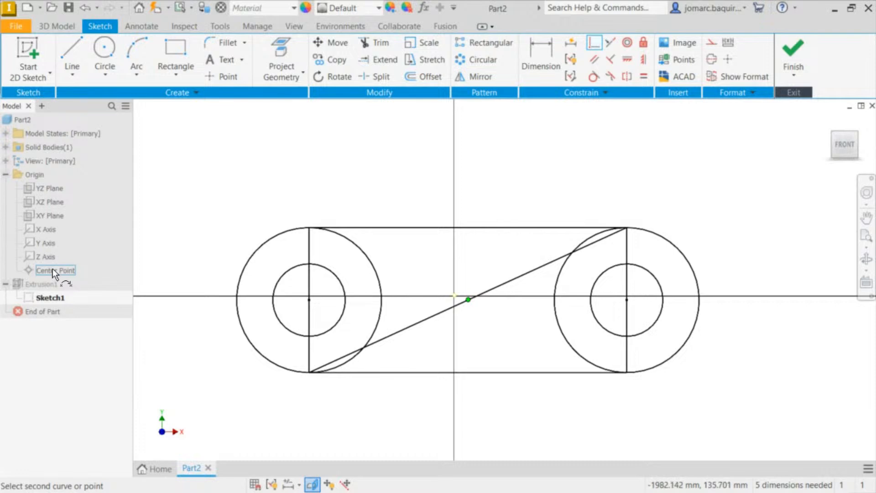
click(35, 271)
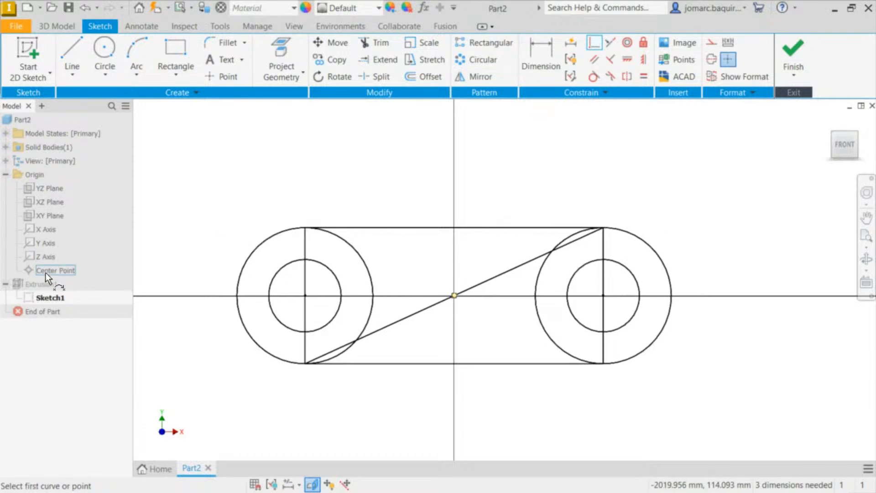
key(Escape)
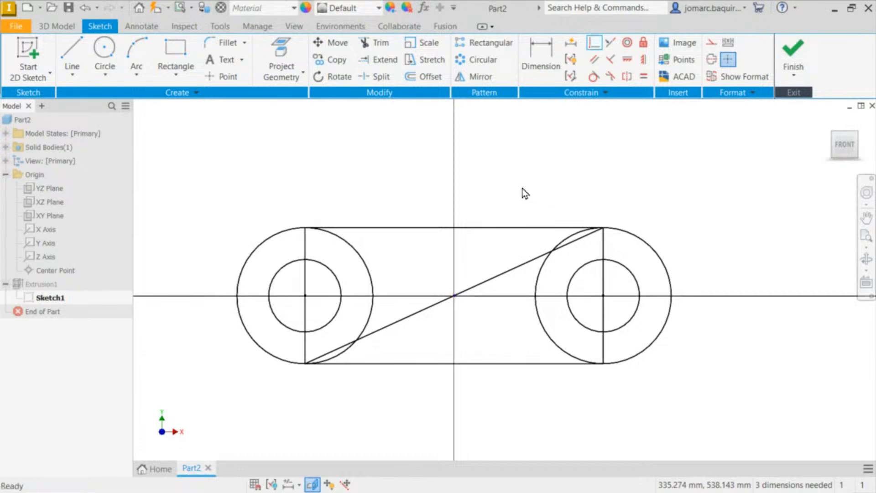
- Shrink the shape with the rectangle's upper-right corner to test its centering on the origin
mouse_move(604, 229)
mouse_down()
mouse_move(694, 168)
mouse_move(579, 224)
mouse_move(630, 228)
mouse_move(674, 201)
mouse_move(596, 231)
mouse_move(606, 224)
mouse_move(562, 208)
mouse_up()
mouse_move(582, 244)
mouse_down()
mouse_move(598, 211)
mouse_move(577, 229)
mouse_move(581, 237)
mouse_move(592, 220)
mouse_move(583, 235)
mouse_up()
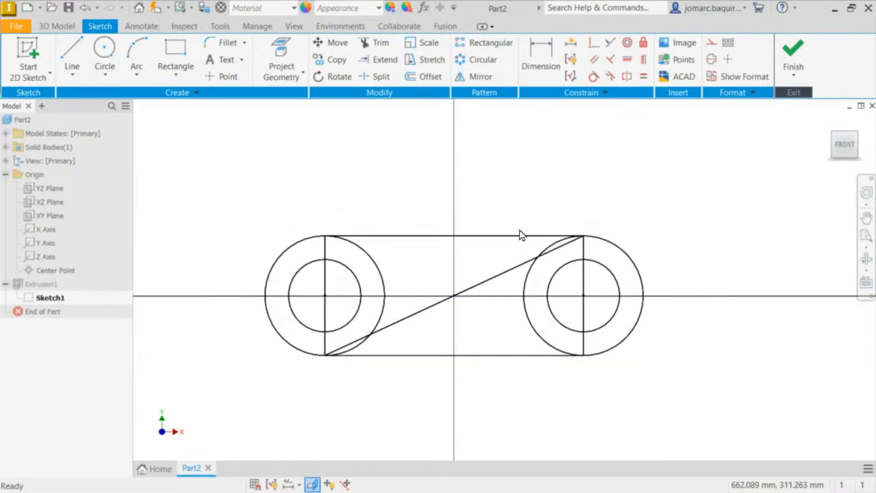
middle_drag(593, 285, 654, 240)
middle_drag(545, 129, 530, 136)
scroll(500, 152, down, 3)
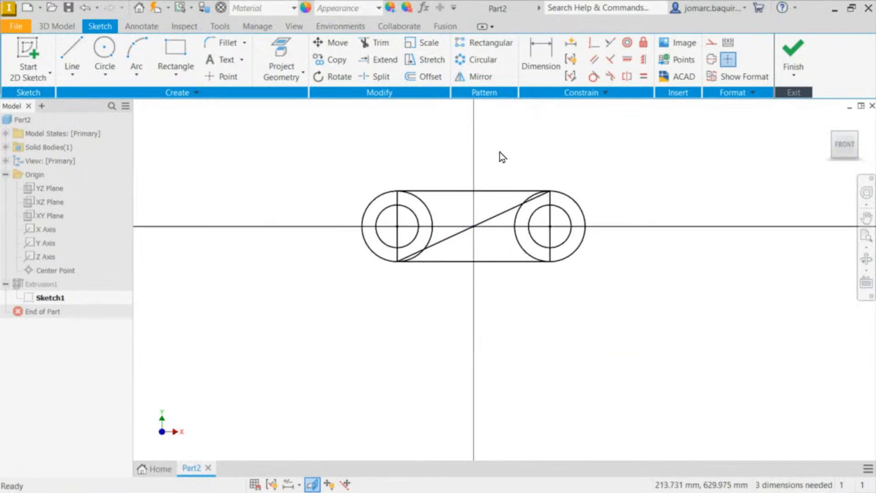
scroll(499, 152, up, 3)
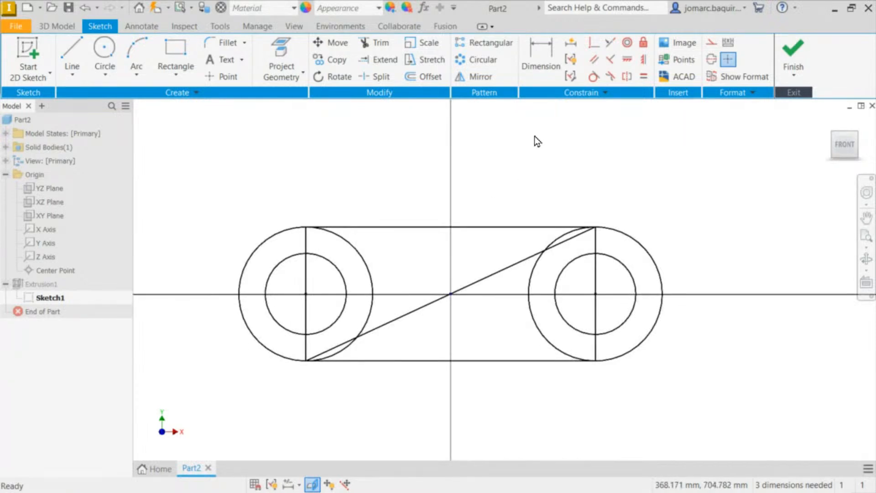
- Delete the diagonal line, then highlight the rectangle's top edge and clear the selection
click(502, 271)
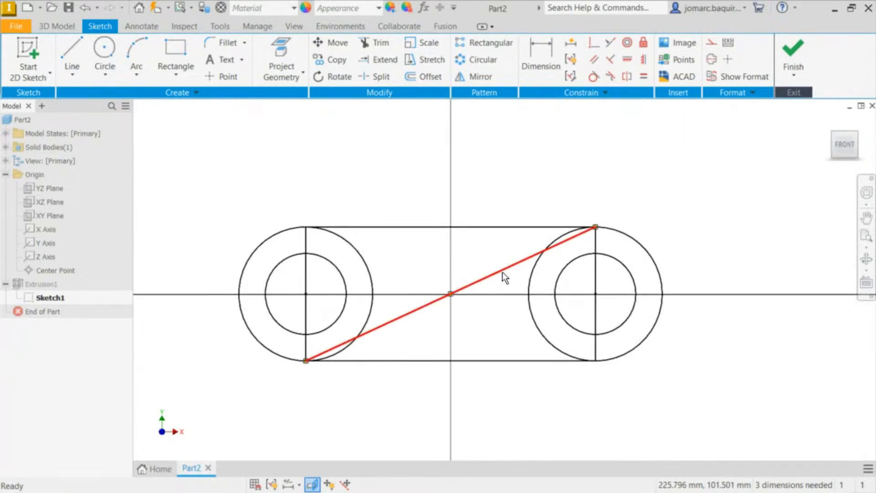
key(Delete)
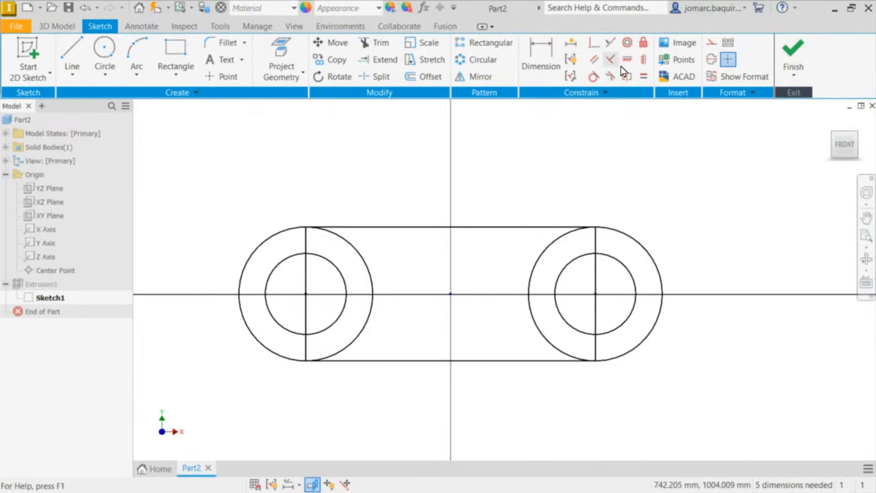
click(530, 227)
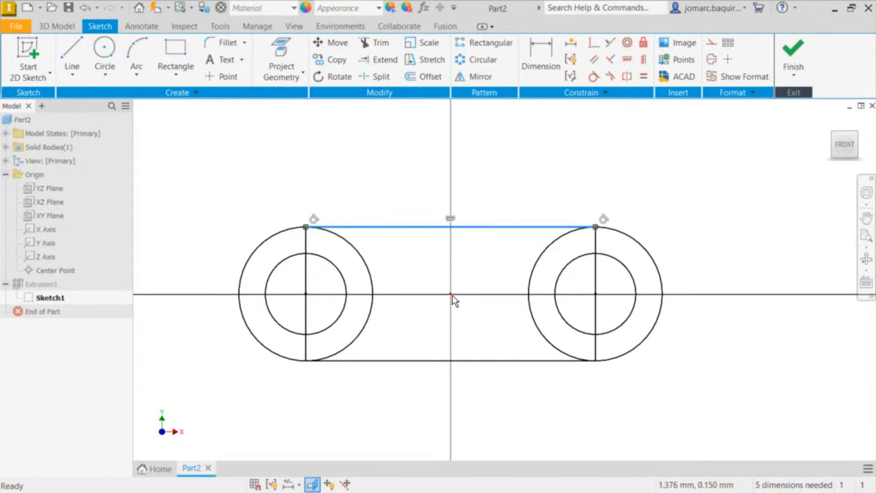
click(570, 173)
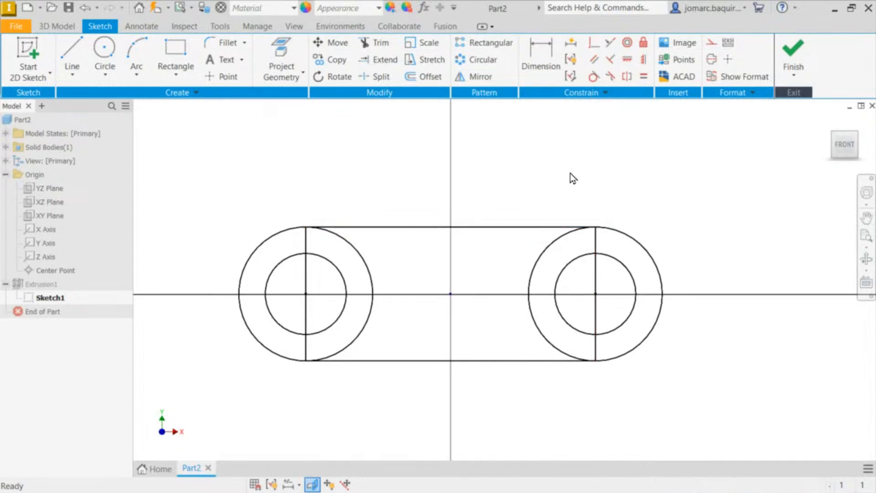
- Align the top edge's midpoint vertically with the origin's Center Point, and enlarge the shape with the rectangle's upper-right corner
click(644, 61)
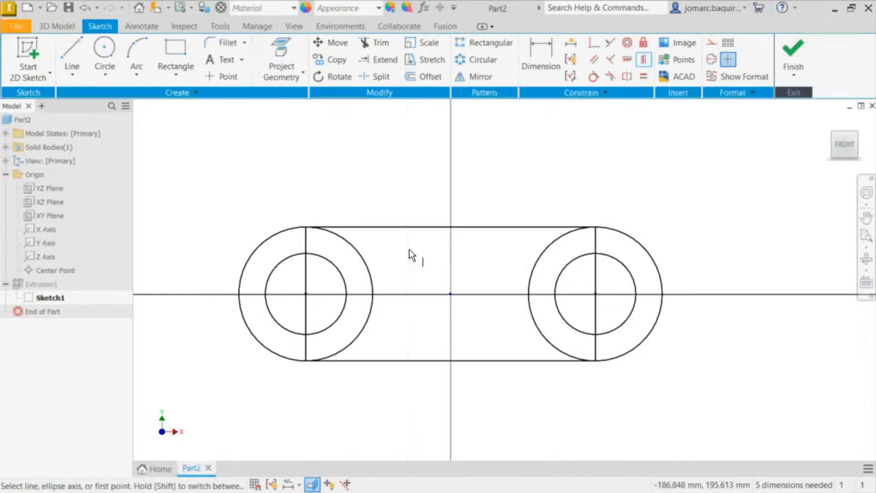
click(450, 226)
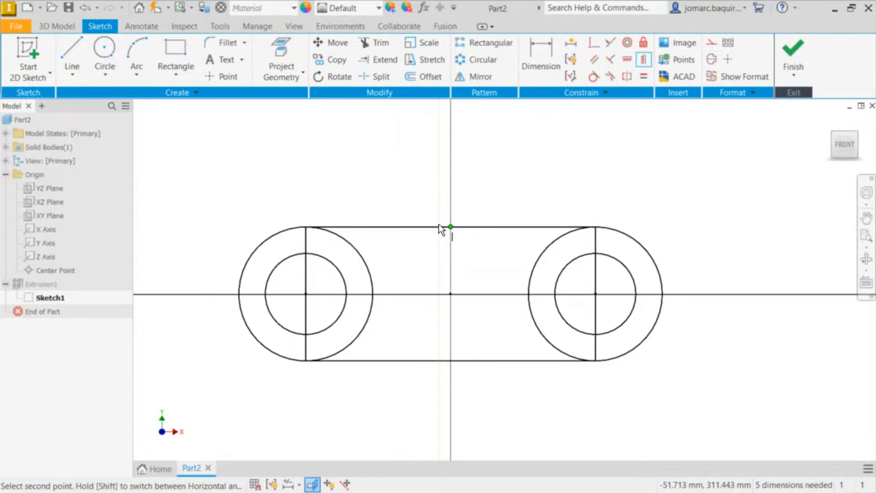
click(53, 269)
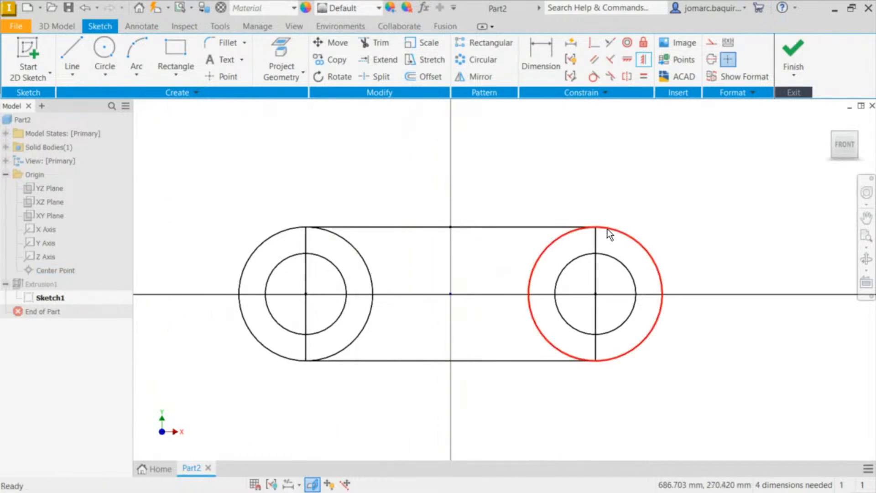
mouse_move(597, 227)
mouse_down()
mouse_move(665, 191)
mouse_move(550, 227)
mouse_move(618, 167)
mouse_move(625, 222)
mouse_up()
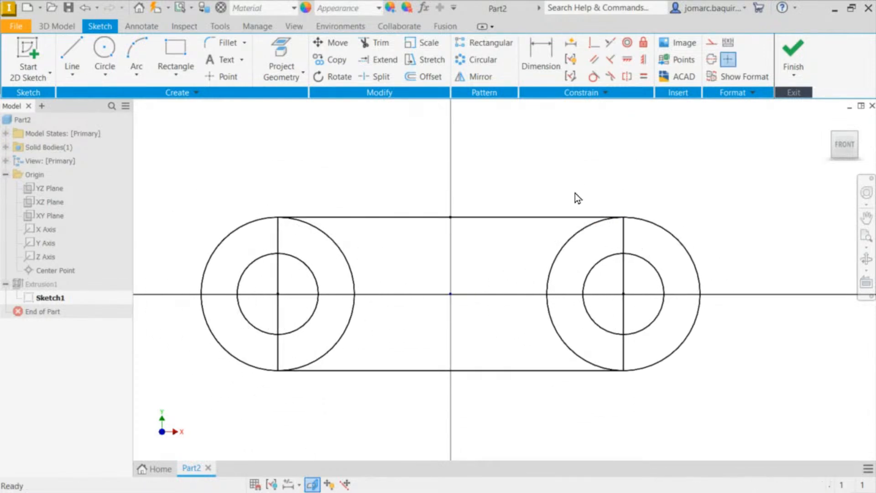
- Apply a Horizontal Constraint between the right-hand circles' center and the origin's Center Point
click(627, 60)
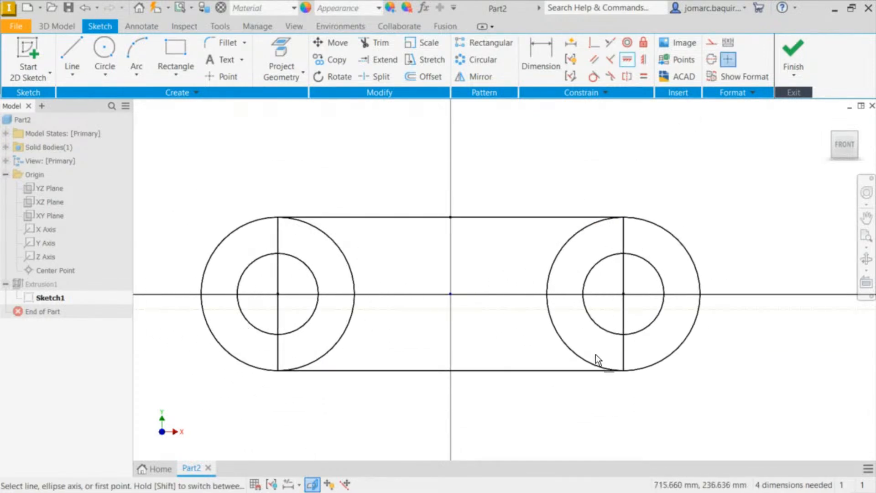
click(623, 294)
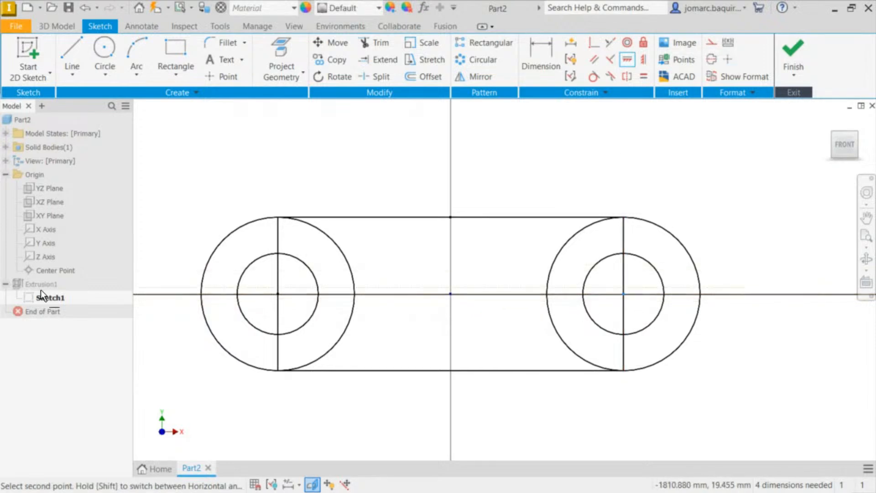
click(54, 270)
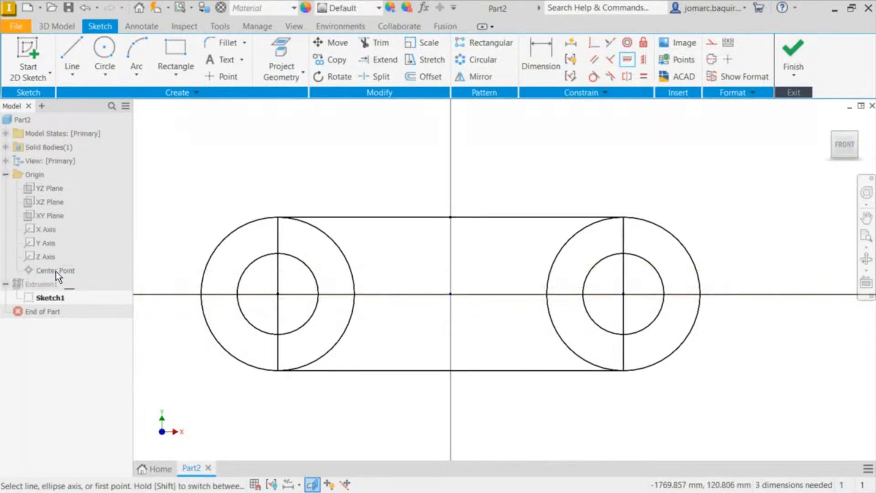
click(623, 293)
click(450, 294)
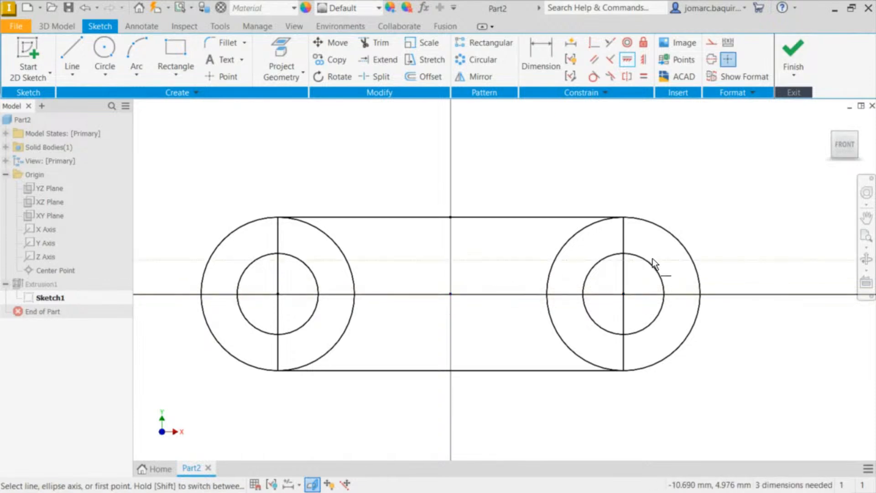
key(Escape)
- Stretch and shrink the shape with the rectangle's right-hand corners to test the horizontal and vertical centering constraints
mouse_move(625, 370)
mouse_down()
mouse_move(721, 284)
mouse_move(664, 288)
mouse_move(586, 428)
mouse_up()
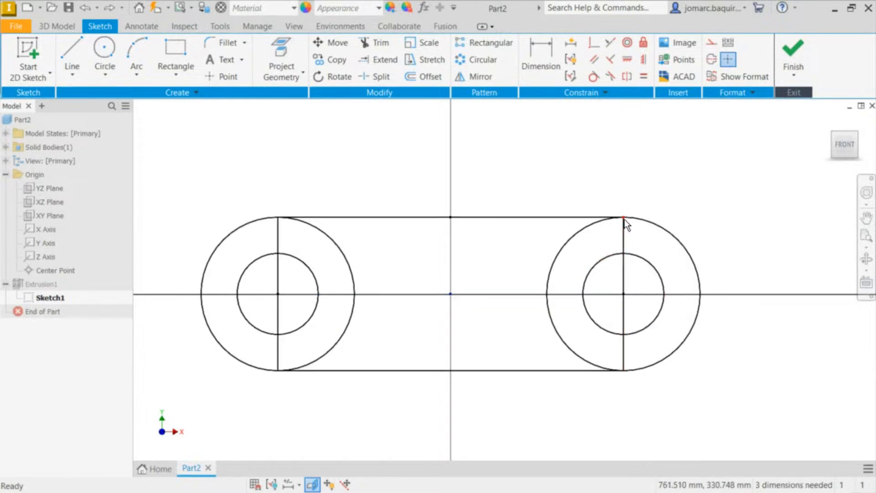
mouse_move(624, 219)
mouse_down()
mouse_move(678, 161)
mouse_move(599, 208)
mouse_move(698, 174)
mouse_move(529, 248)
mouse_move(661, 167)
mouse_move(629, 213)
mouse_move(636, 172)
mouse_move(622, 211)
mouse_move(615, 199)
mouse_move(686, 172)
mouse_move(639, 219)
mouse_move(646, 209)
mouse_move(657, 209)
mouse_move(647, 228)
mouse_move(669, 217)
mouse_up()
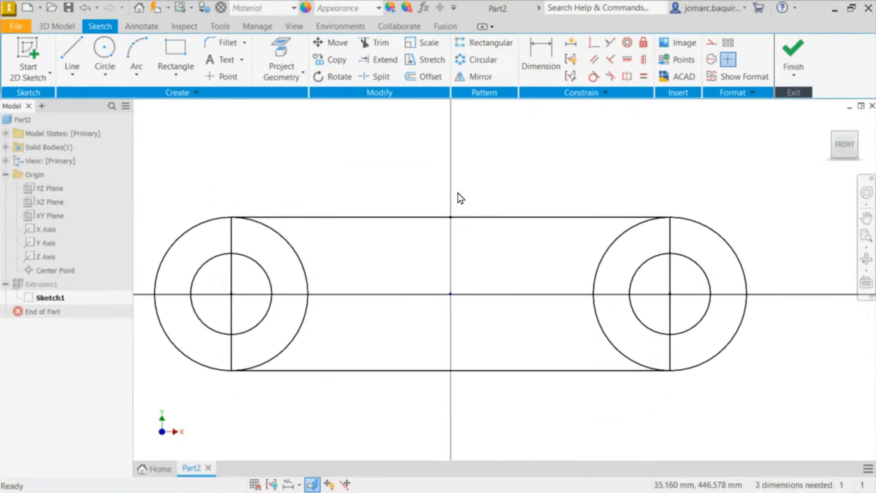
middle_drag(733, 214, 770, 190)
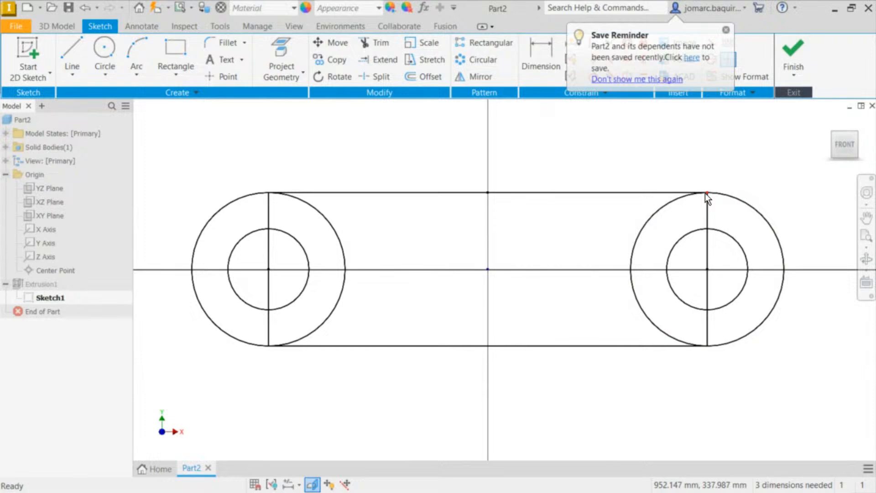
mouse_move(708, 193)
mouse_down()
mouse_move(718, 114)
mouse_move(675, 182)
mouse_move(731, 160)
mouse_move(693, 175)
mouse_move(700, 182)
mouse_move(708, 163)
mouse_move(721, 175)
mouse_move(696, 189)
mouse_up()
middle_drag(636, 161, 607, 177)
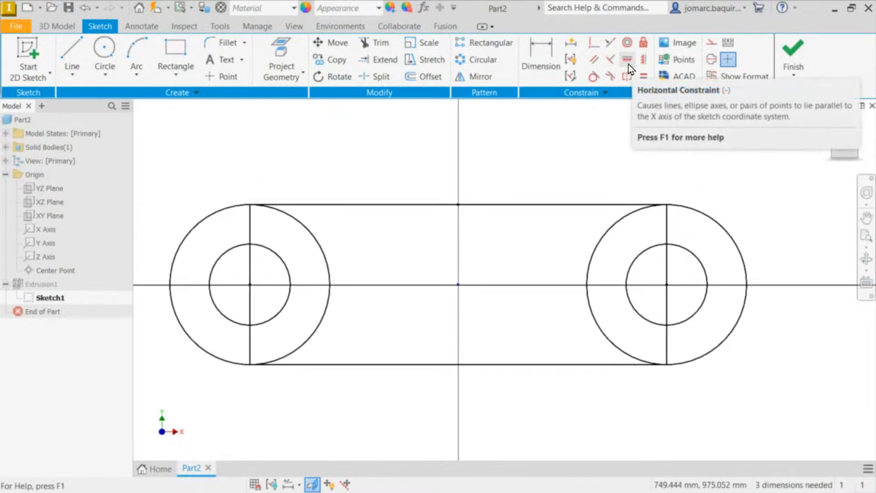
drag(666, 204, 611, 204)
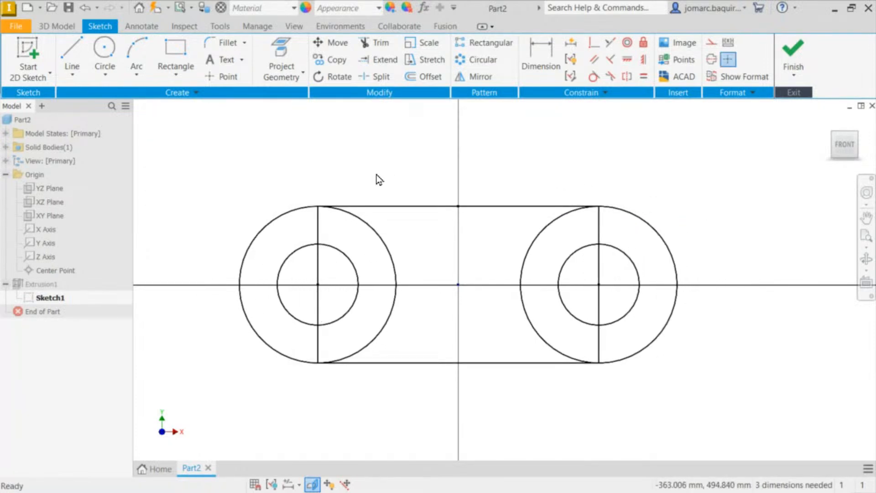
- Highlight the whole shape and the rectangle's top edge, and enlarge the shape with its upper-right corner
drag(168, 182, 536, 312)
drag(207, 131, 720, 411)
key(Escape)
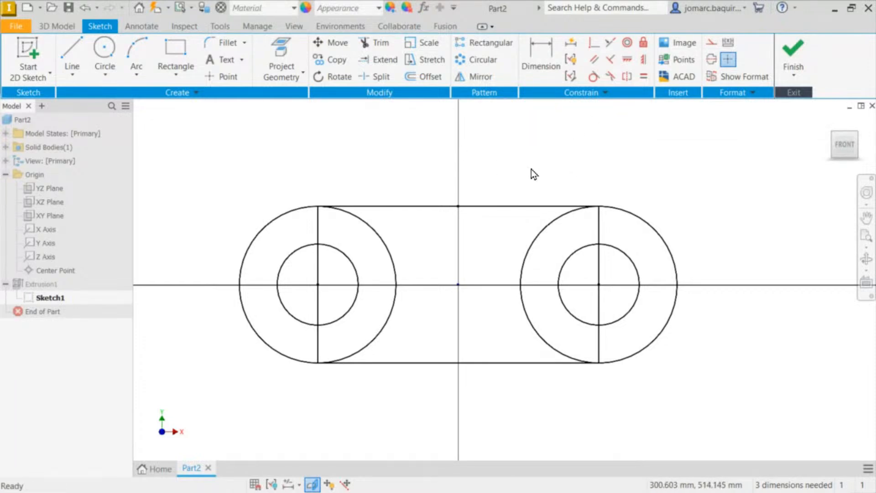
click(508, 206)
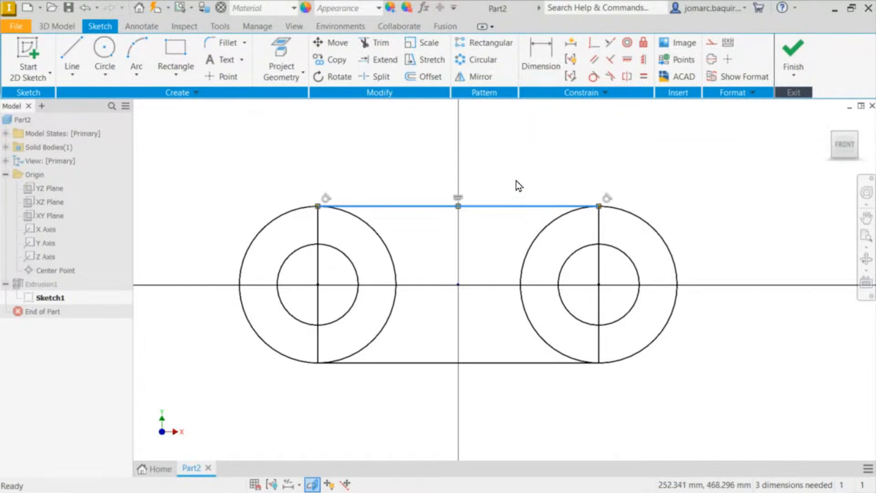
click(484, 143)
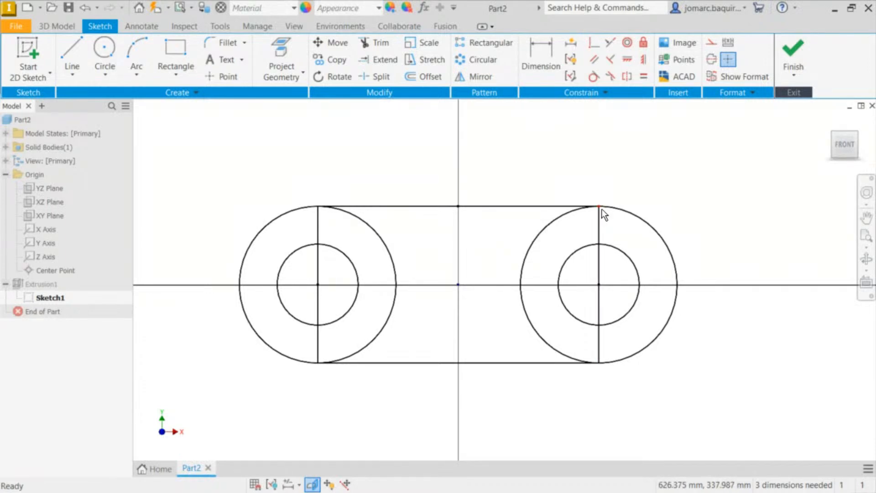
mouse_move(599, 212)
mouse_down()
mouse_move(565, 219)
mouse_move(653, 188)
mouse_move(593, 201)
mouse_move(629, 197)
mouse_up()
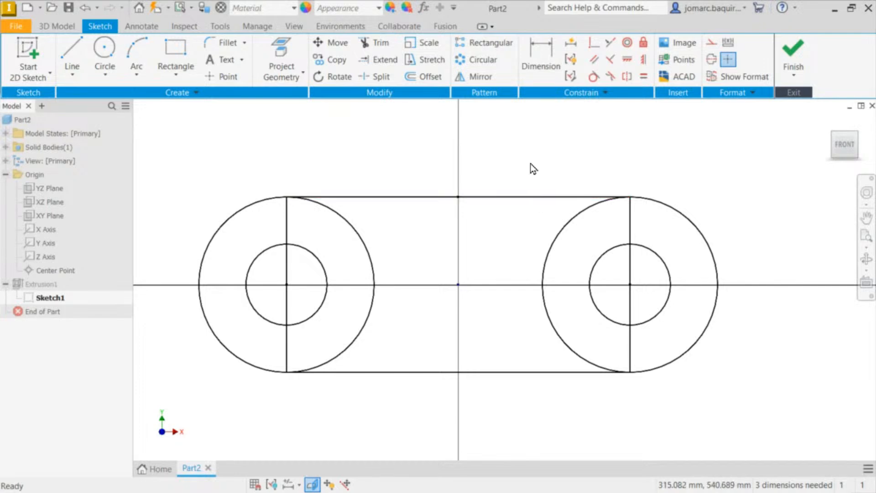
- Dimension the distance between the rectangle's two vertical sides and set it to 100 mm
key(d)
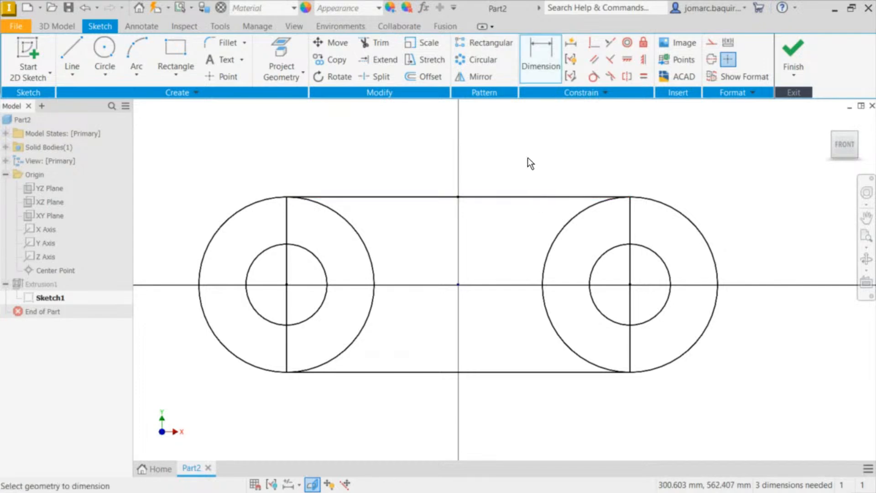
key(Escape)
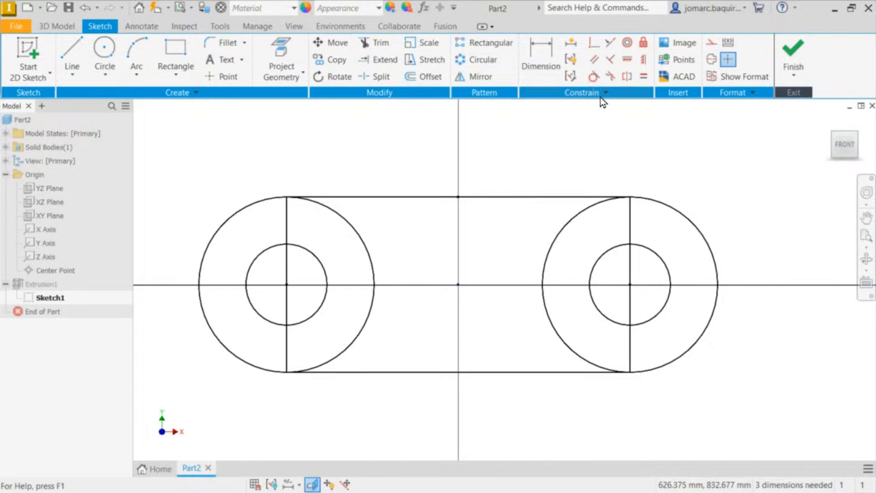
click(537, 71)
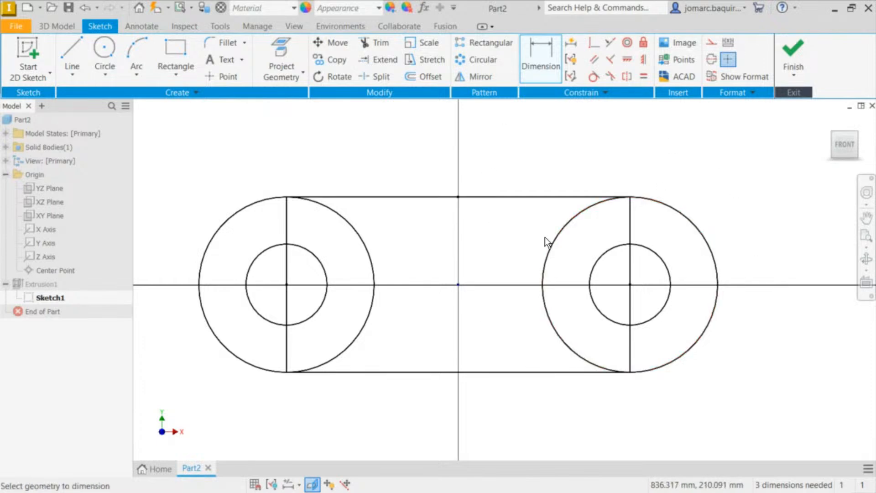
click(289, 225)
click(633, 226)
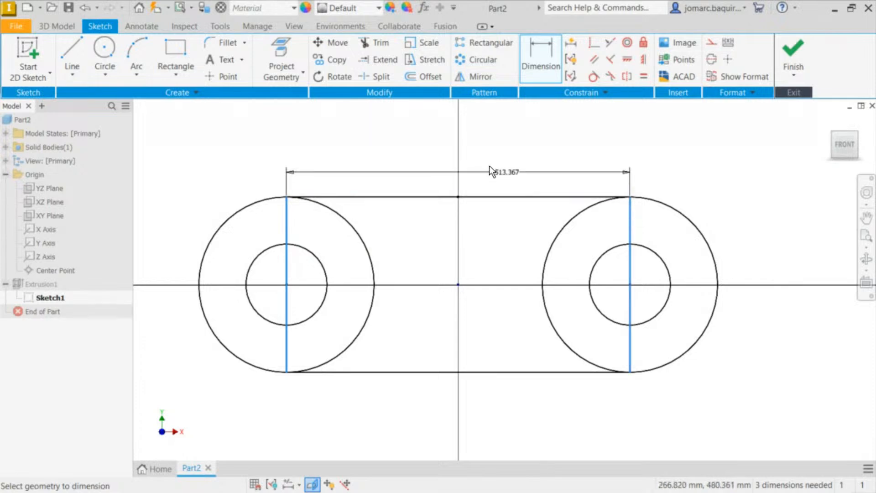
click(461, 143)
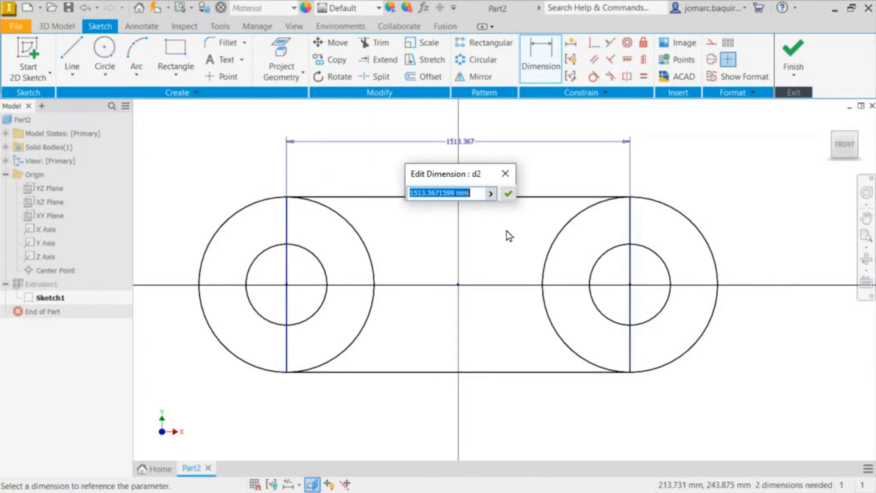
text(100)
key(Return)
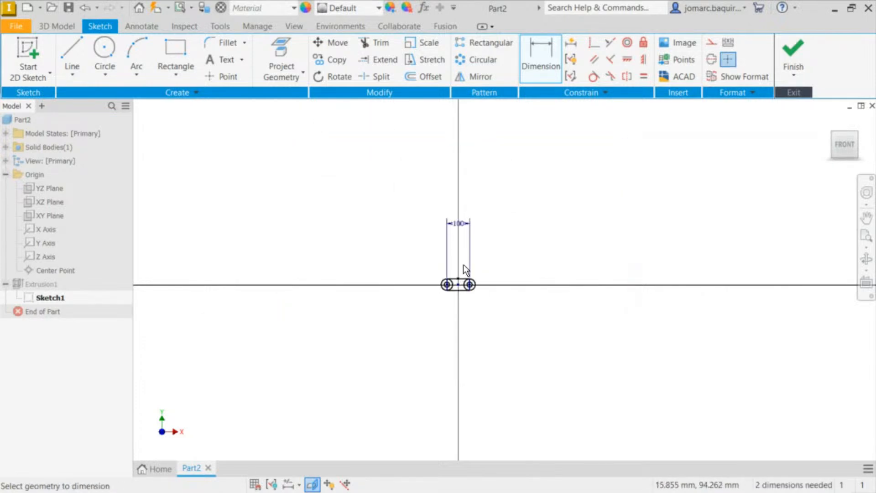
- Move the 100 mm dimension down so it sits just above the shape's top edge
scroll(464, 262, down, 5)
middle_drag(473, 296, 536, 169)
middle_drag(563, 206, 530, 211)
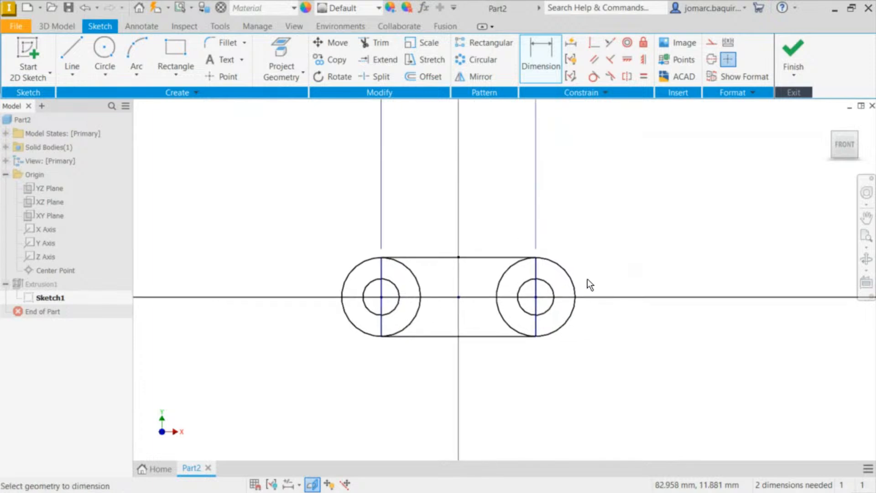
scroll(502, 256, up, 4)
scroll(392, 191, down, 4)
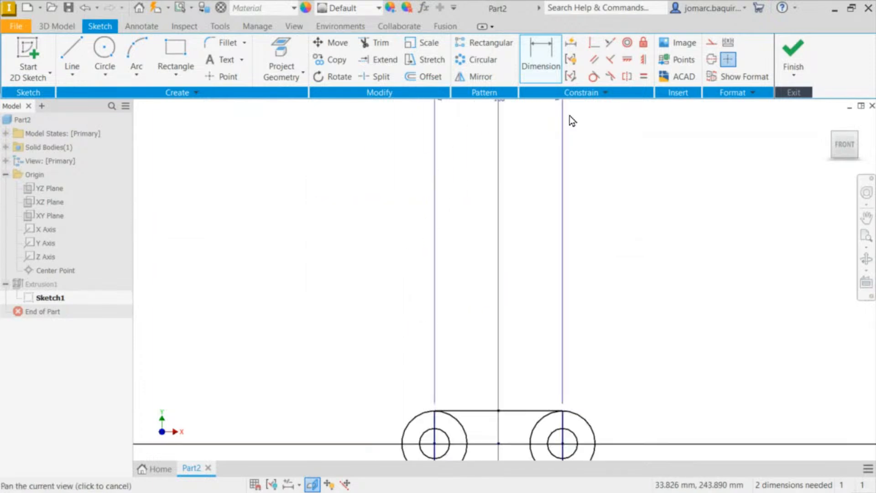
middle_drag(504, 134, 441, 175)
click(439, 140)
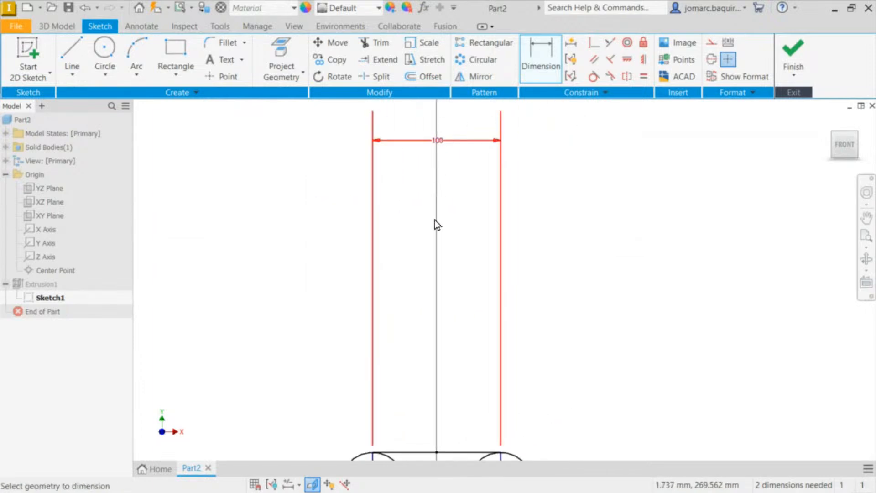
key(Return)
drag(443, 142, 447, 415)
middle_drag(442, 416, 472, 178)
scroll(554, 246, down, 3)
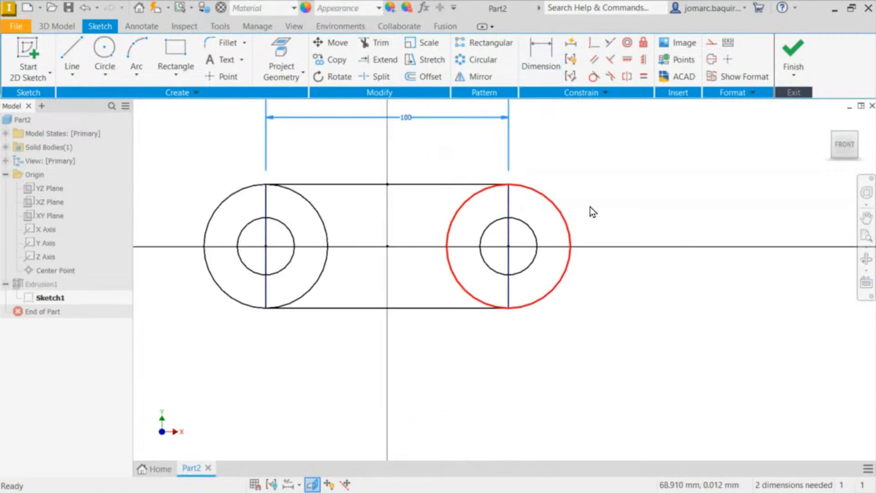
middle_drag(623, 183, 591, 220)
- Dimension the right-hand outer circle and set its diameter to 50 mm
key(d)
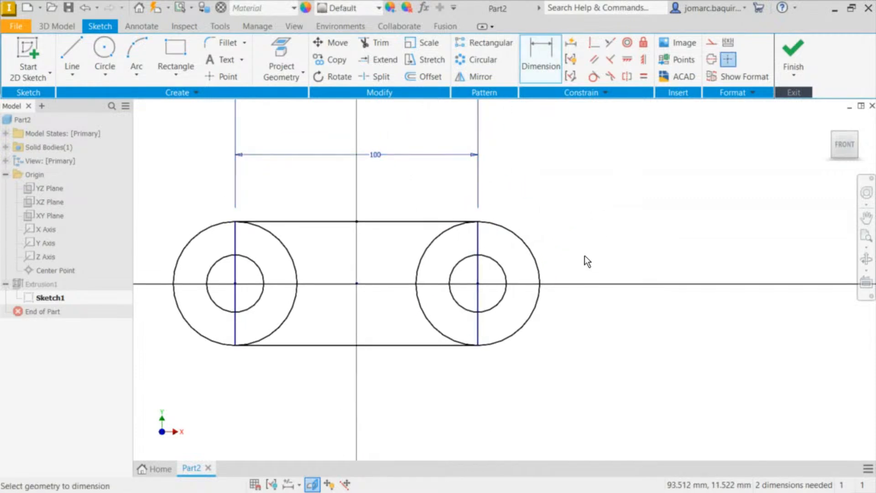
click(538, 274)
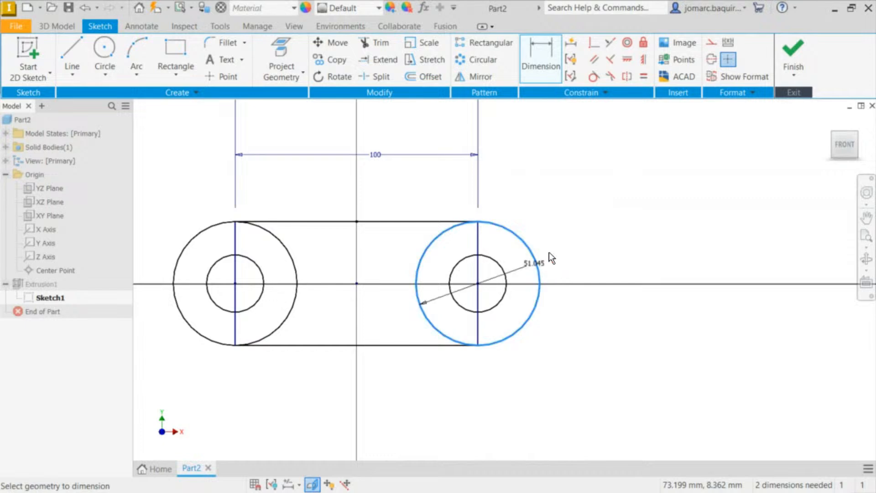
click(569, 217)
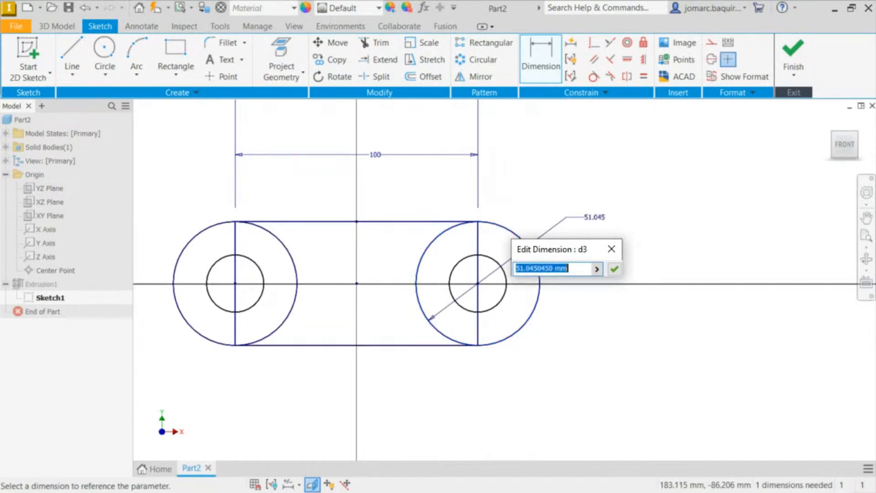
text(50)
key(Return)
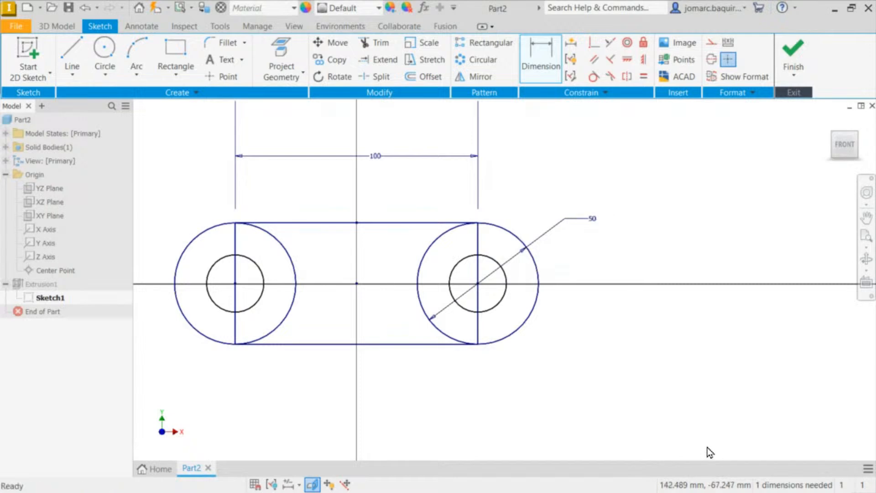
- Resize the right-hand inner circle slightly to test its remaining freedom, and dimension its diameter as 25 mm
middle_drag(462, 212, 536, 186)
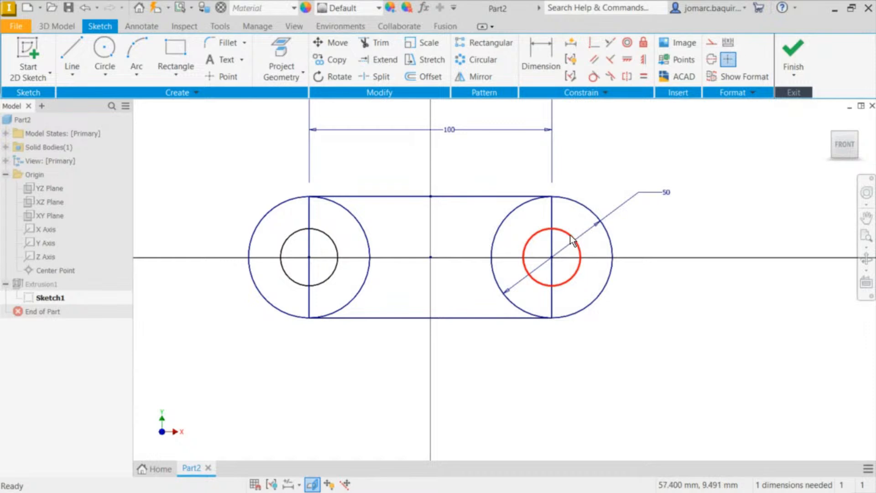
mouse_move(570, 234)
mouse_down()
mouse_move(579, 230)
mouse_move(579, 242)
mouse_up()
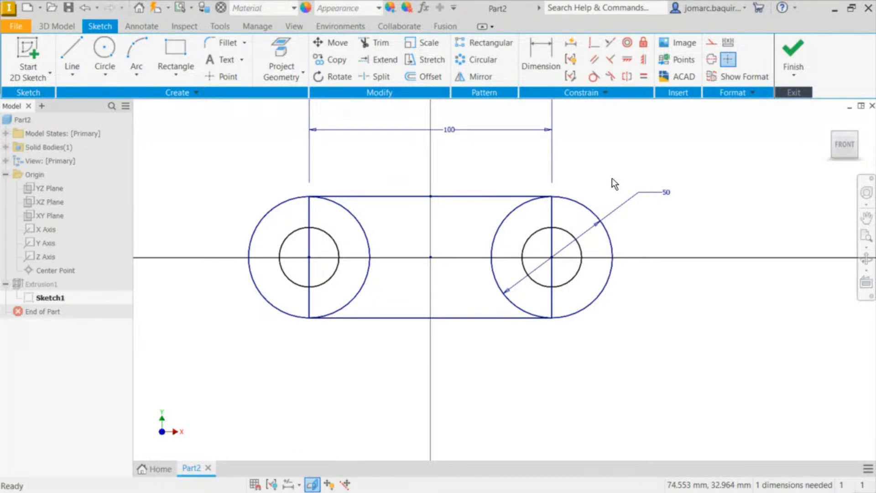
key(d)
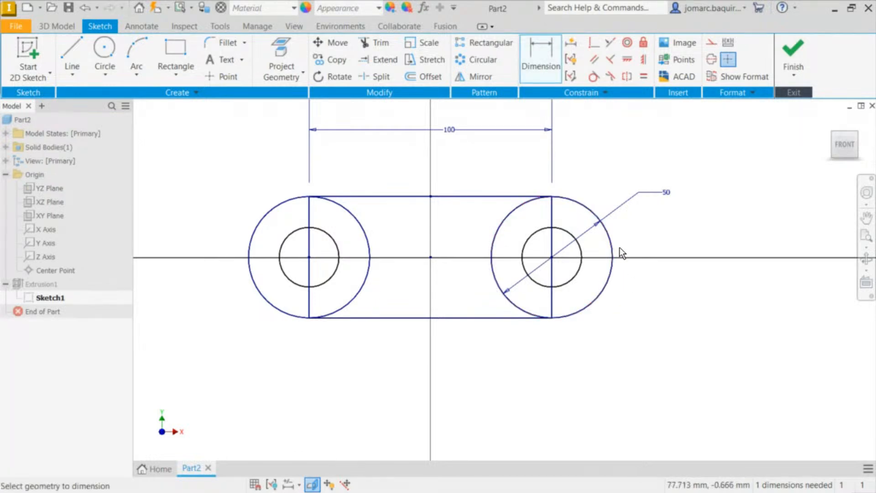
click(581, 259)
click(648, 246)
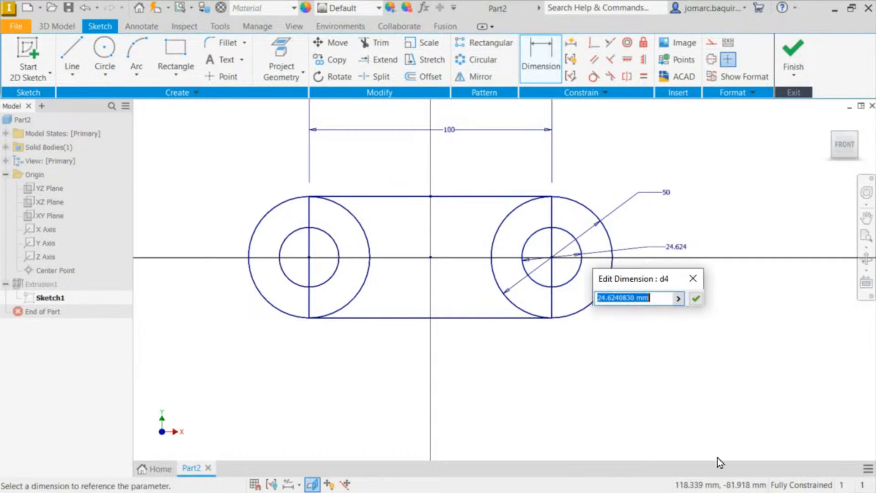
text(25)
key(Return)
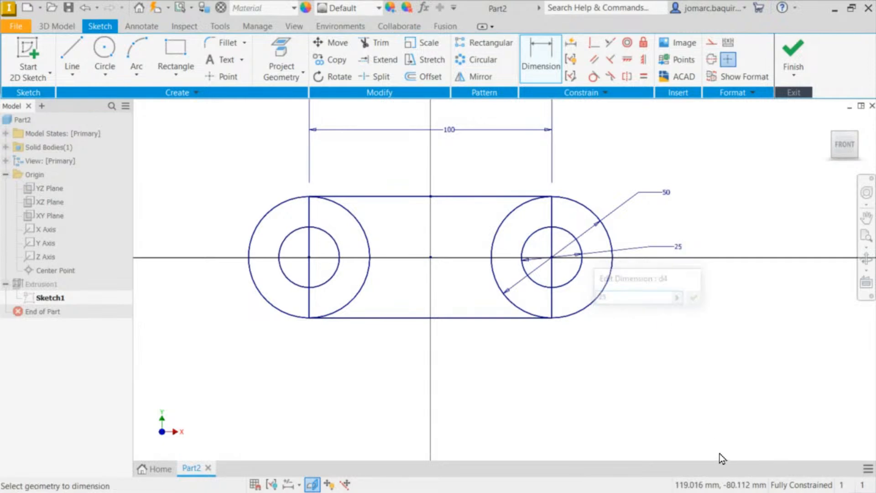
key(Escape)
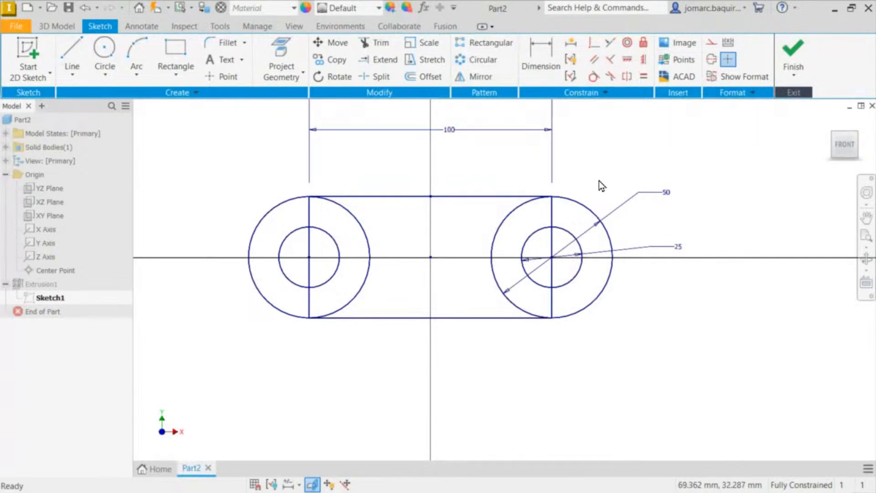
- Finish the sketch, expand the update error's details, and accept the error to leave sketch mode
key(F6)
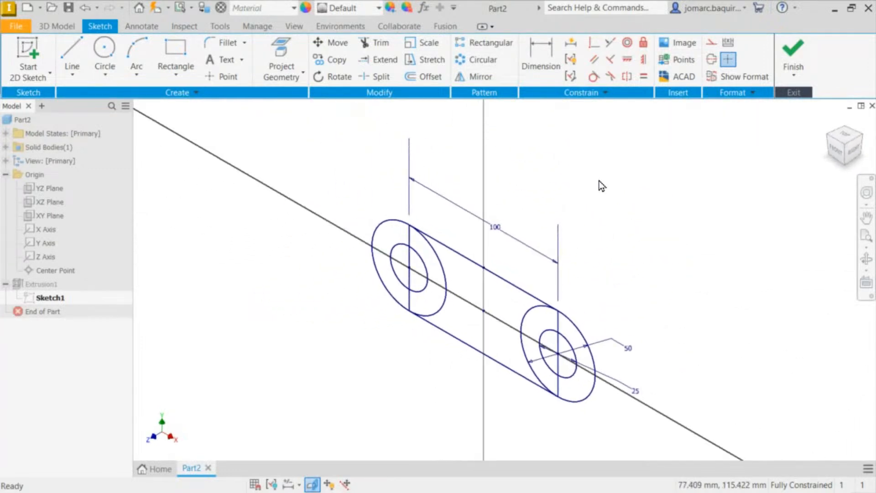
mouse_move(453, 217)
shift+middle_down()
mouse_move(607, 104)
mouse_move(497, 221)
mouse_move(445, 189)
shift+middle_up()
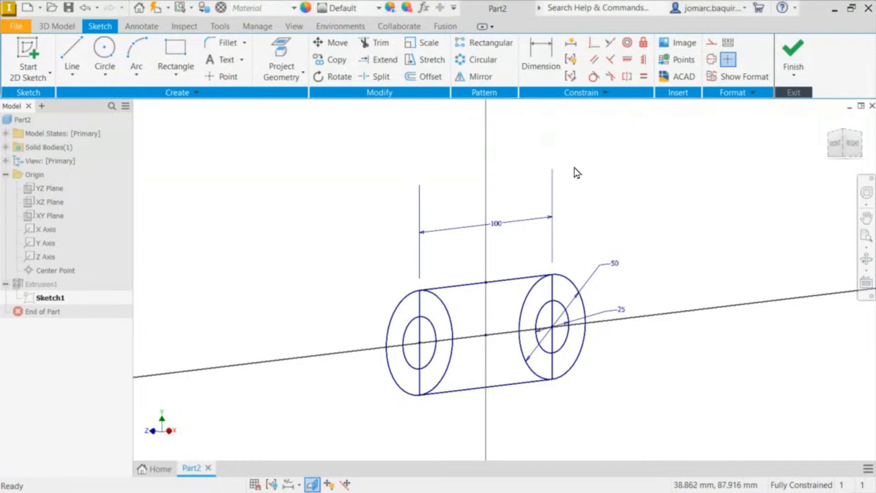
shift+middle_drag(574, 168, 685, 165)
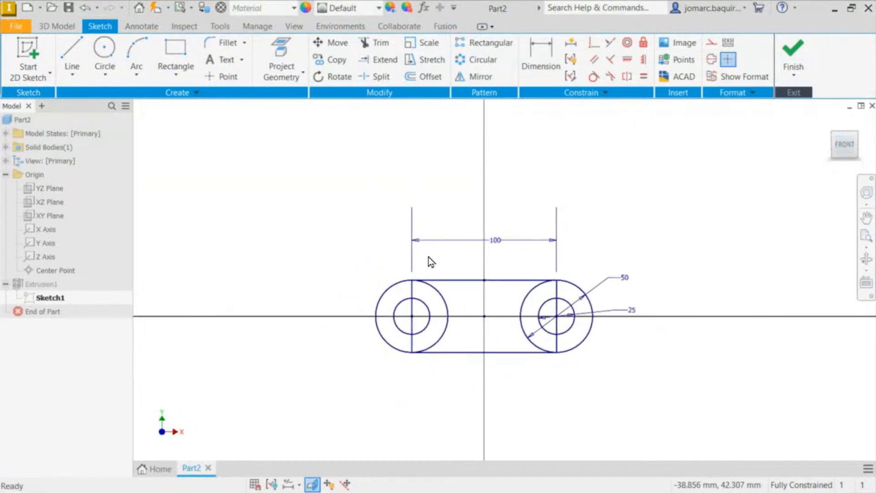
scroll(428, 258, down, 3)
middle_drag(429, 257, 401, 103)
middle_drag(564, 102, 461, 179)
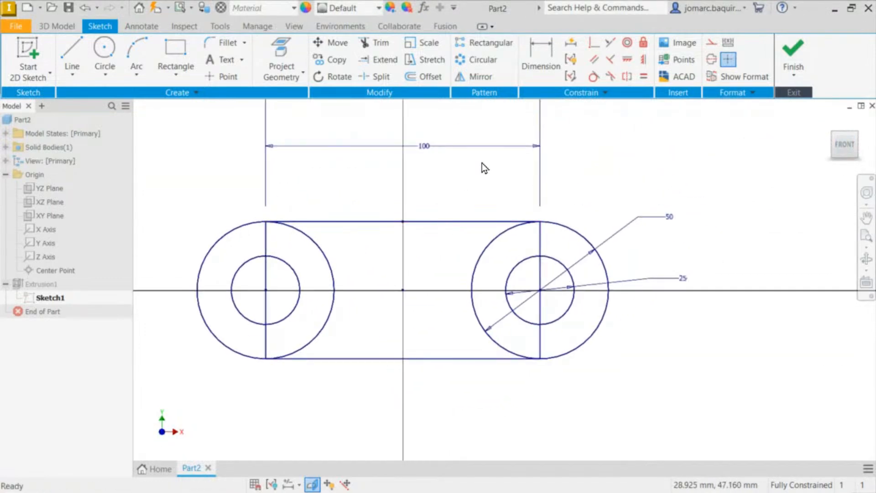
click(791, 51)
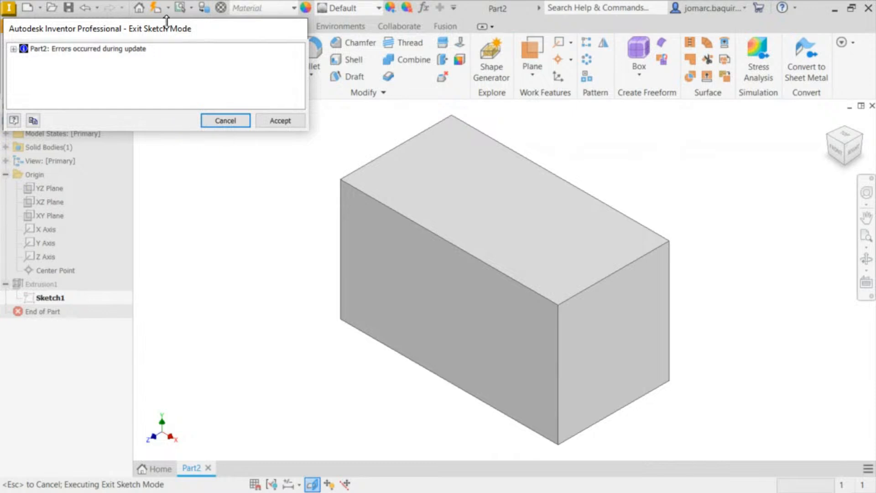
click(13, 48)
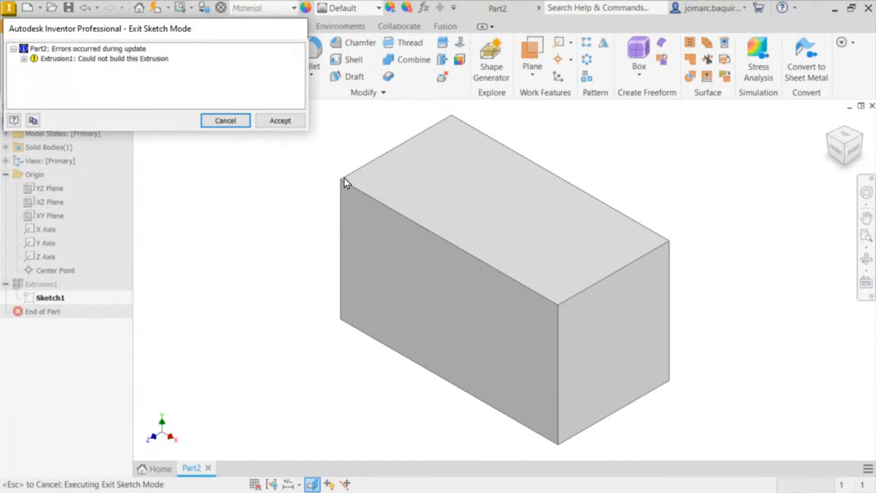
click(280, 120)
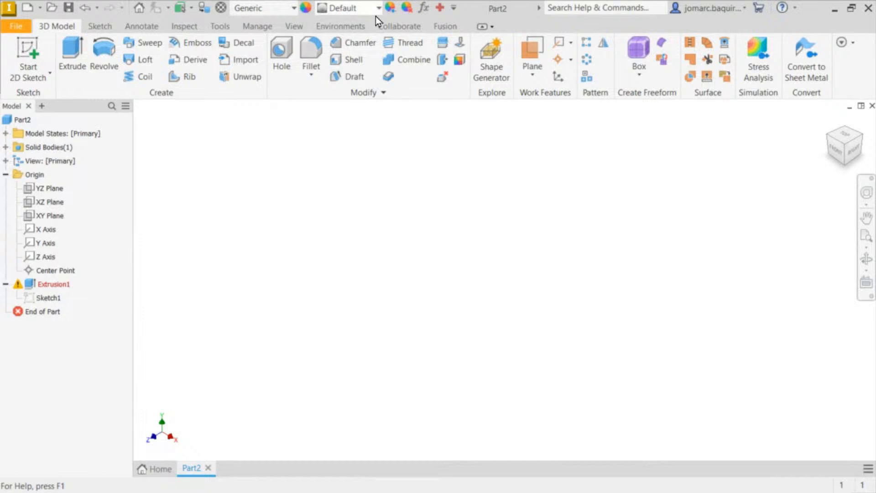
right_click(45, 289)
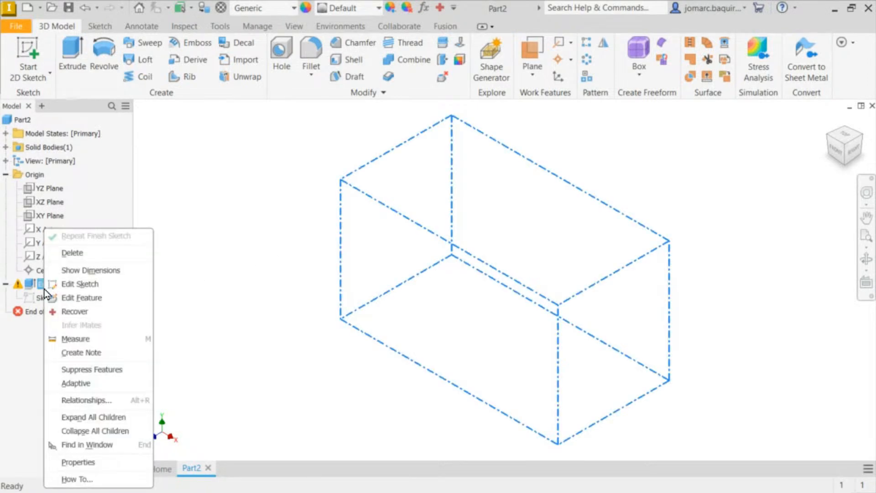
click(91, 298)
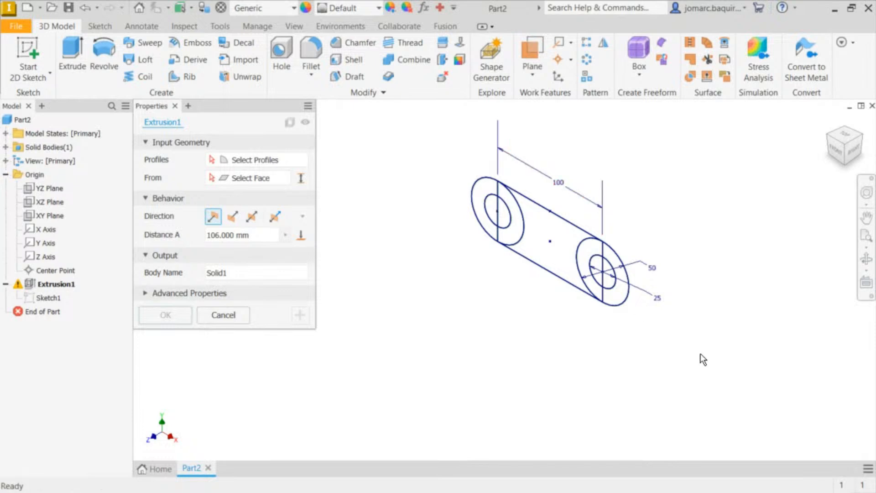
click(258, 160)
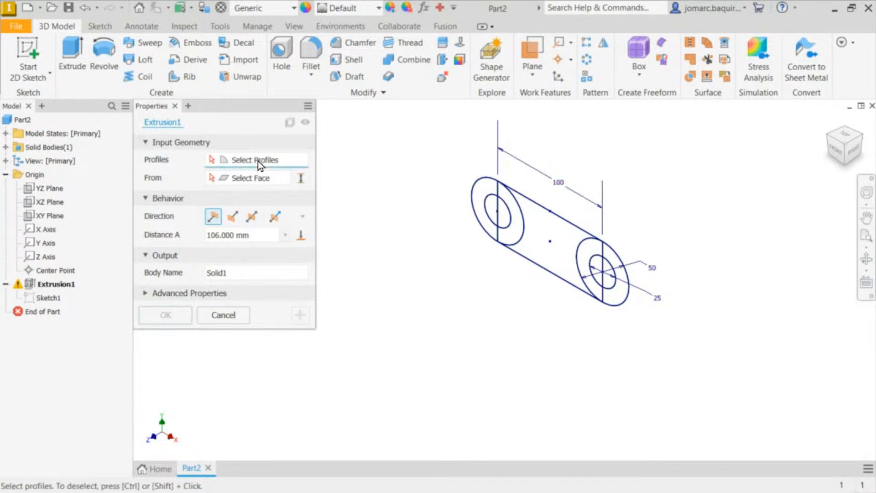
click(232, 321)
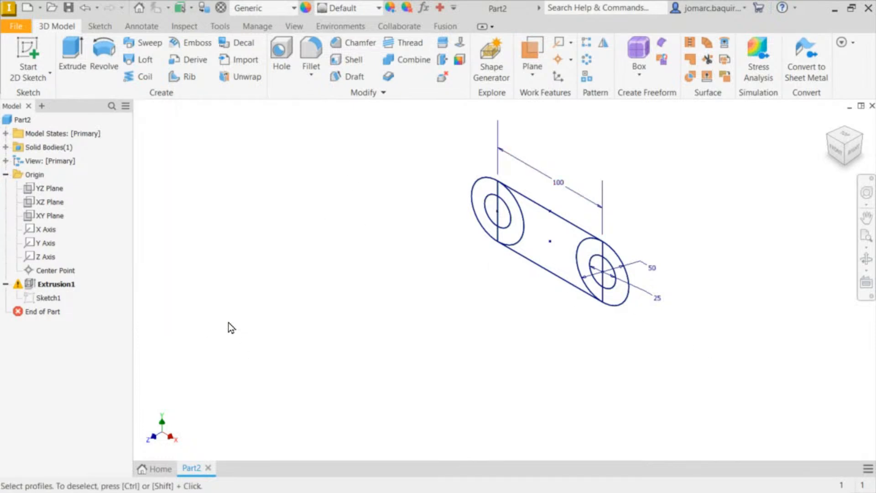
- Edit the failed extrusion, clear its old profiles, and reselect all nine closed regions of the sketch
right_click(55, 283)
click(94, 298)
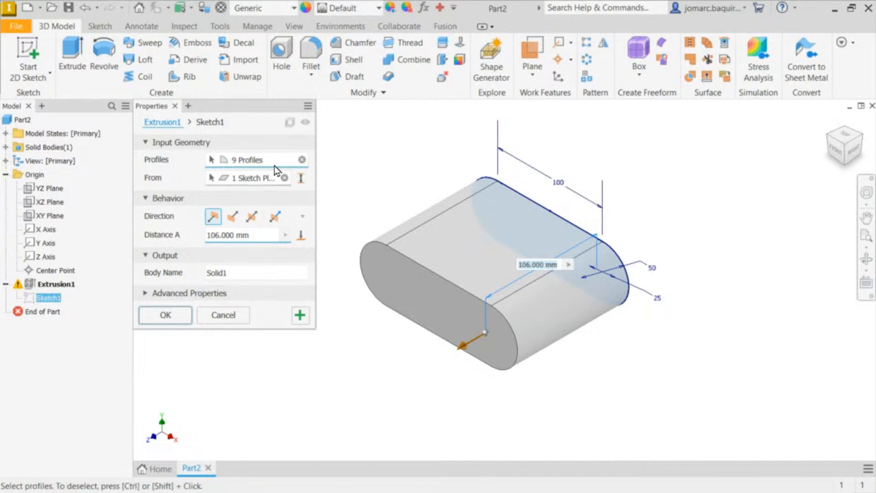
click(302, 159)
mouse_move(377, 118)
mouse_down()
mouse_move(685, 355)
mouse_move(703, 350)
mouse_up()
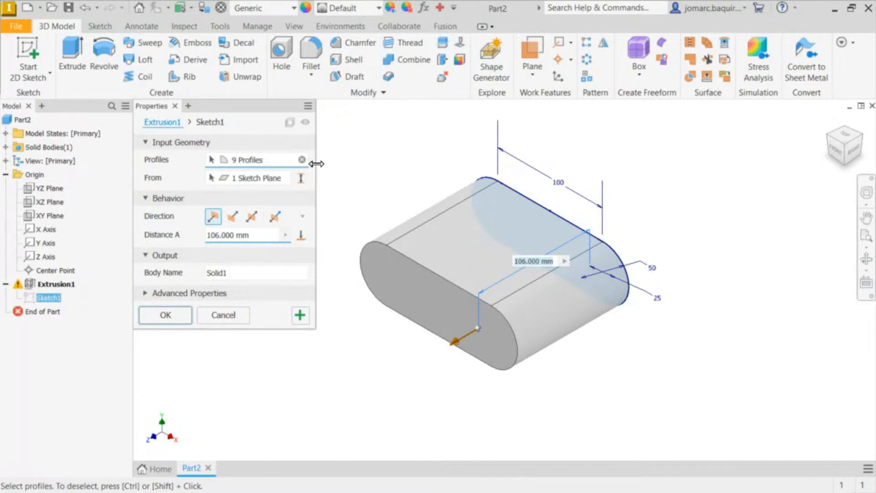
- Make the extrusion symmetric about the sketch plane with a distance of 10 mm, and show the part in the home view
click(256, 221)
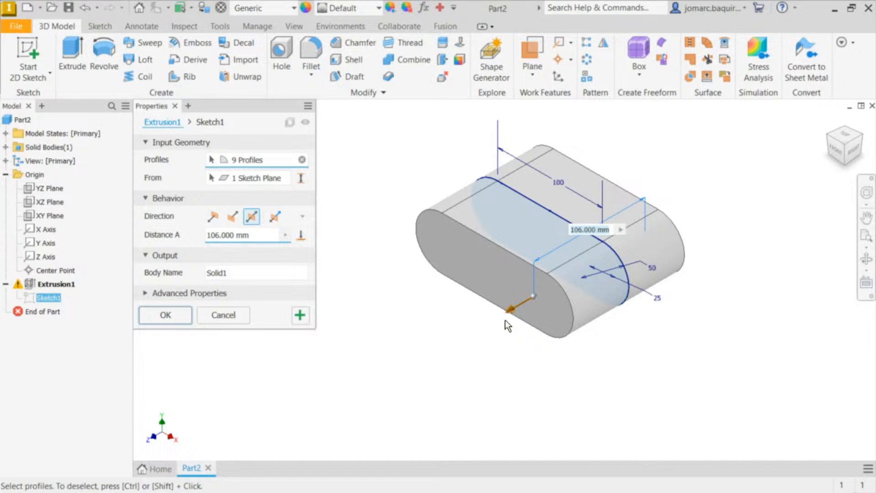
drag(511, 312, 559, 293)
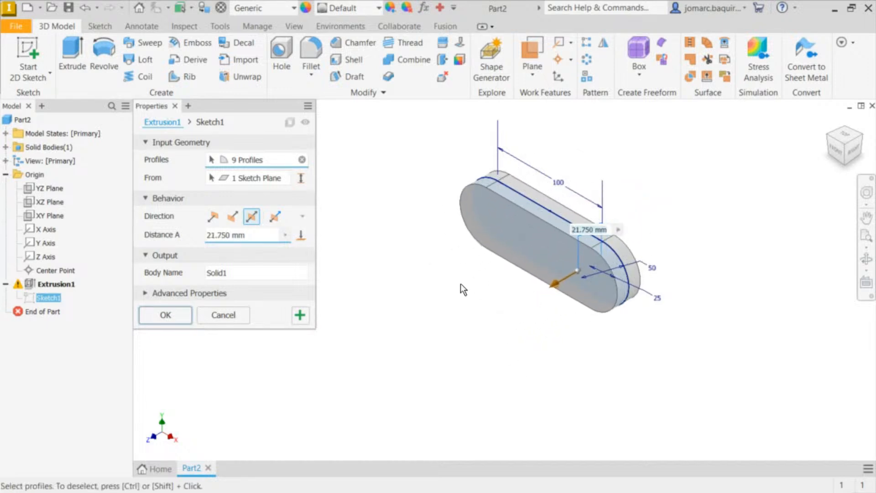
click(264, 235)
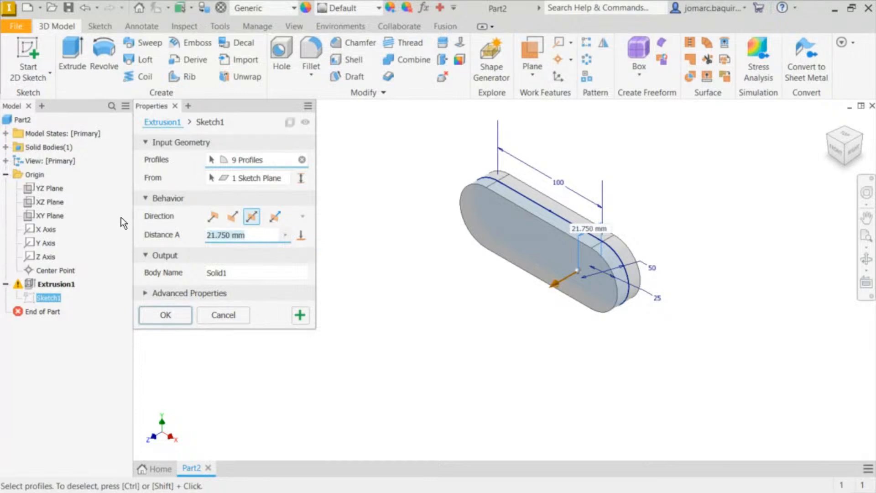
text(10)
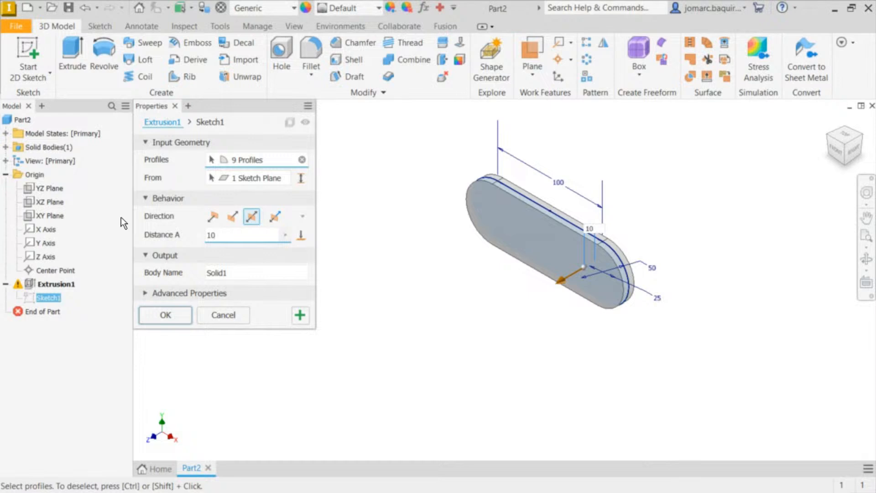
key(Return)
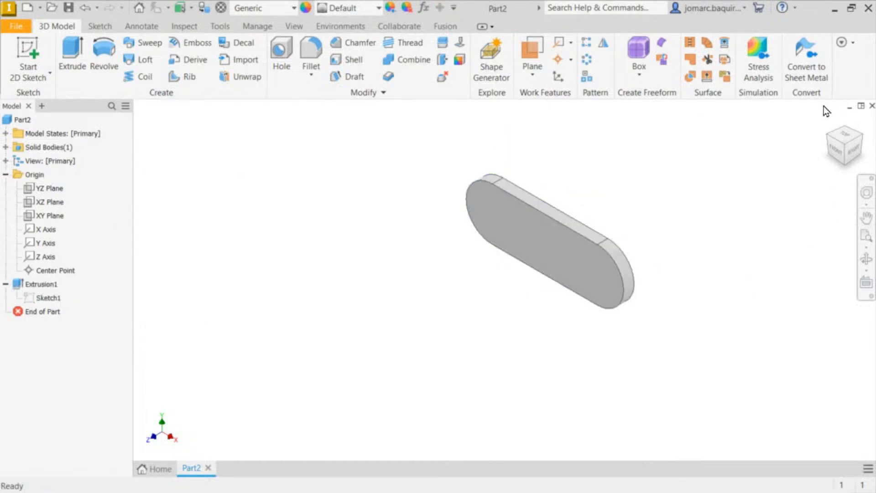
key(Home)
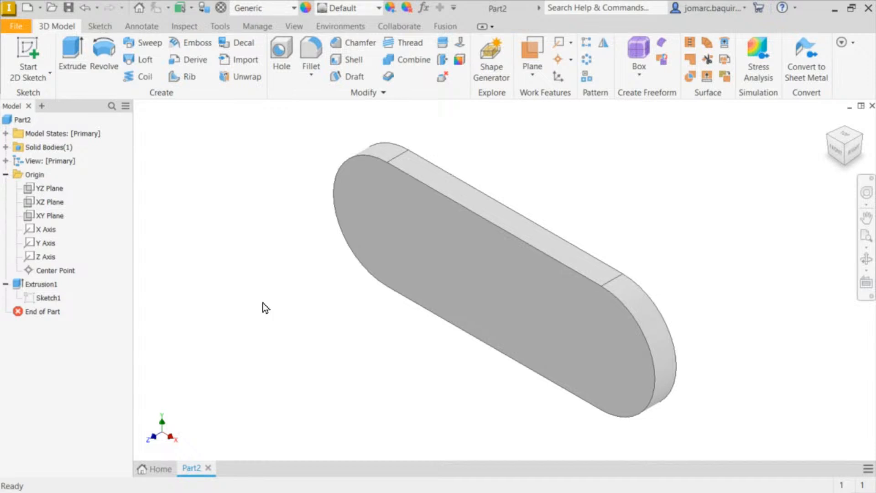
click(257, 76)
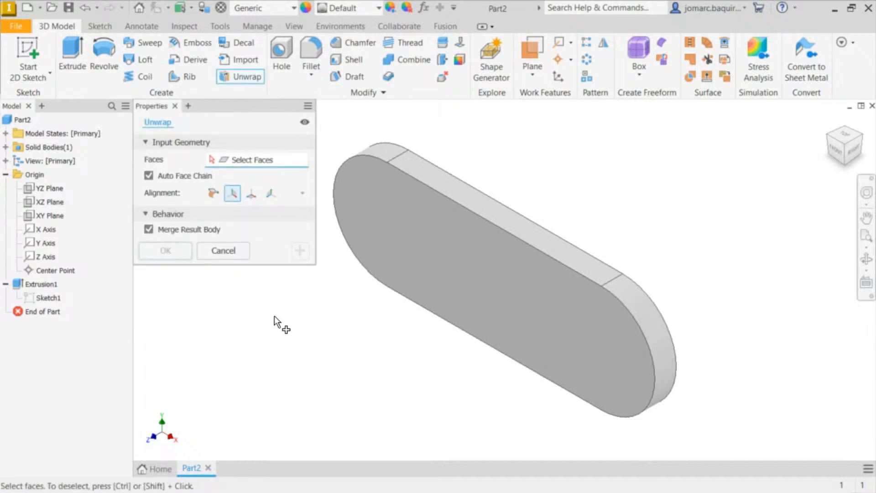
key(Escape)
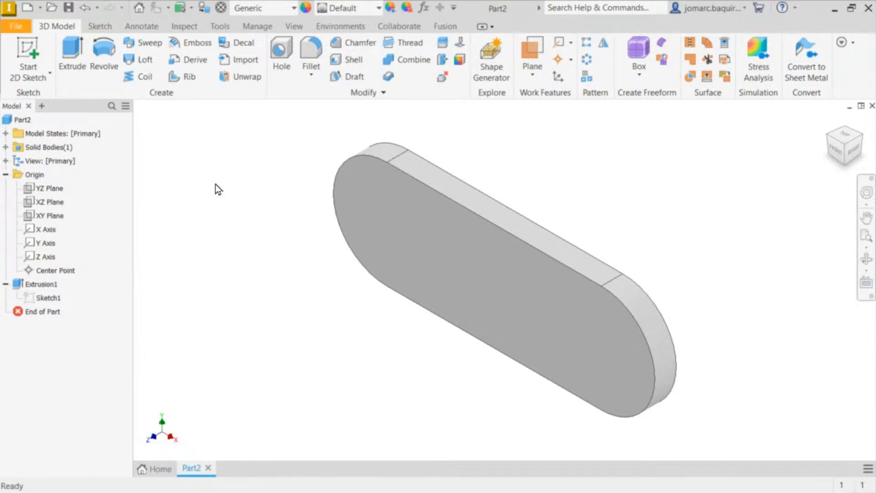
- Edit the extrusion's sketch, set the 100 mm distance between the circle centres to 110 mm, and finish the sketch
right_click(57, 300)
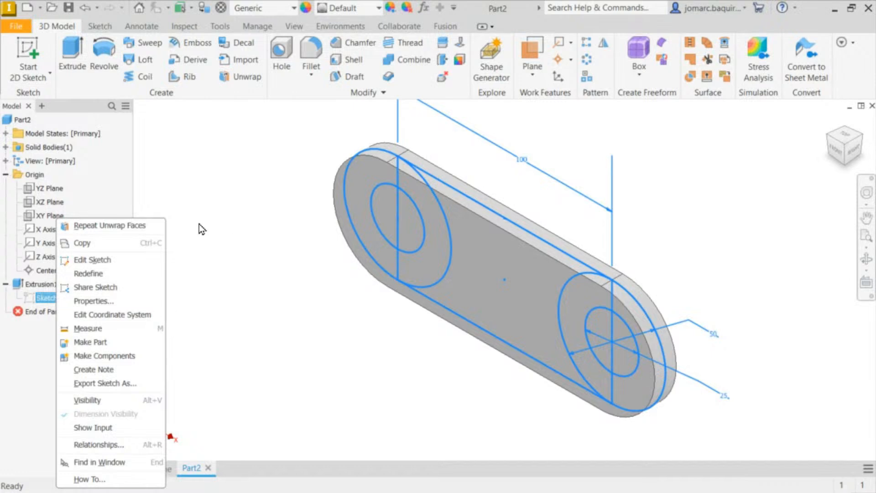
click(93, 260)
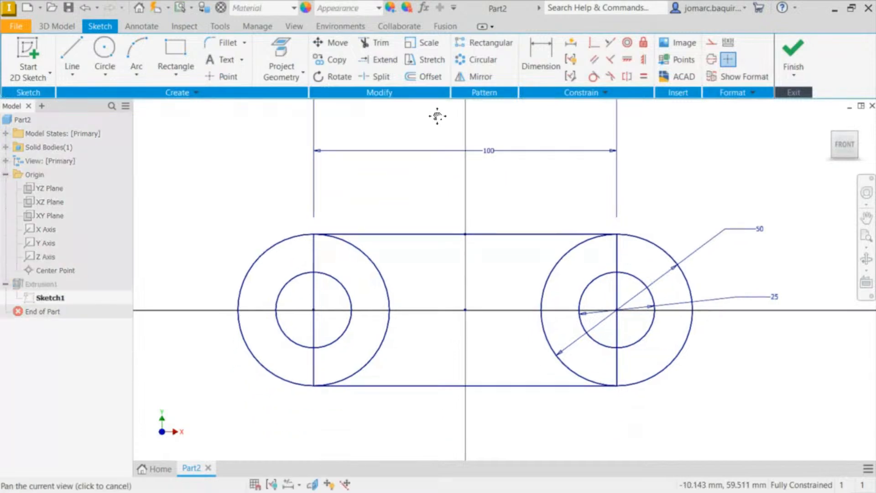
middle_drag(437, 116, 441, 94)
scroll(559, 179, up, 3)
middle_drag(559, 180, 531, 195)
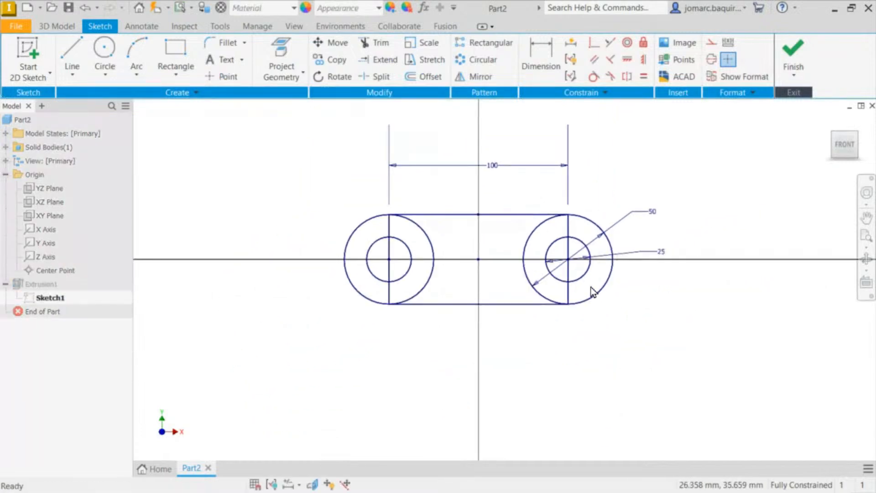
double_click(491, 166)
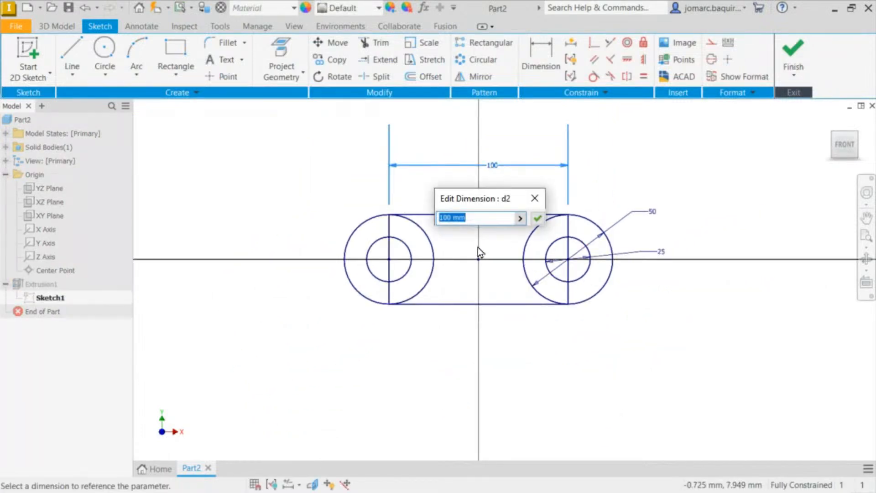
click(518, 174)
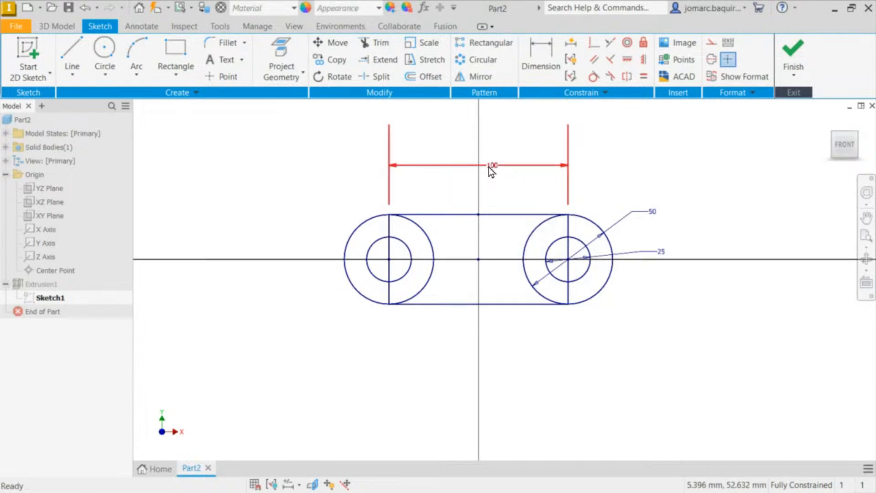
double_click(488, 167)
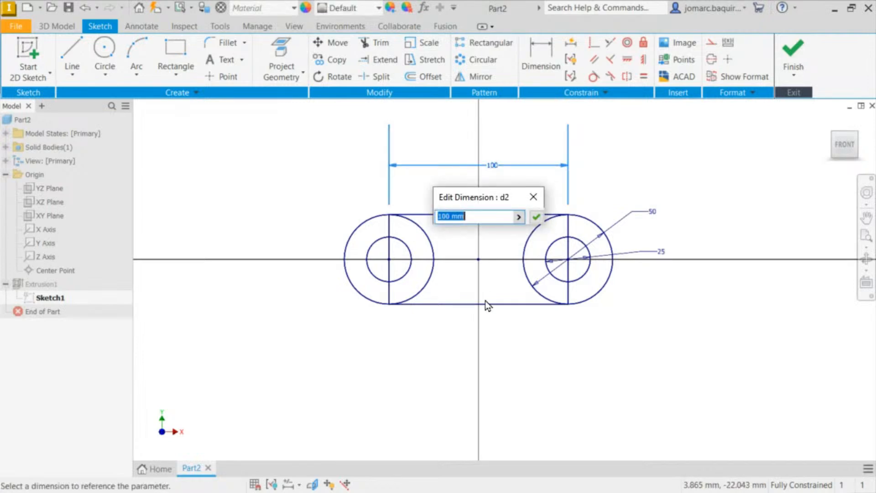
text(110)
key(Return)
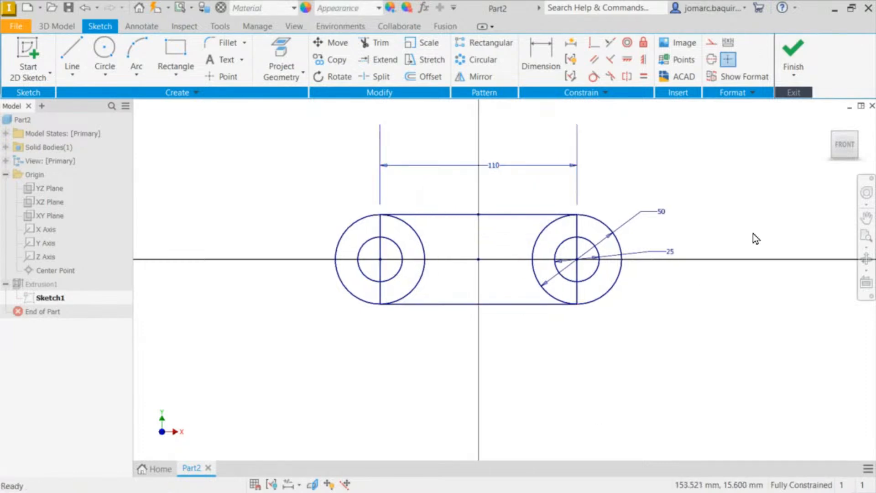
click(794, 57)
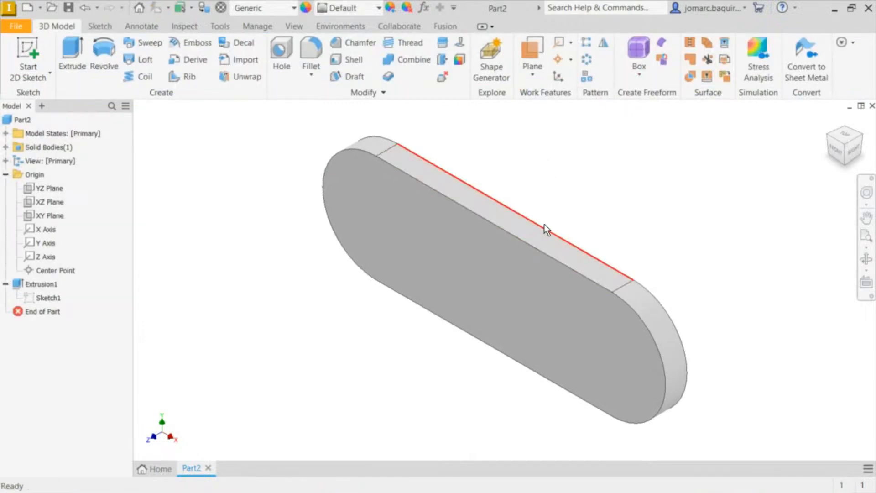
- Measure the length of the upper straight edge on the plate's front face
click(519, 242)
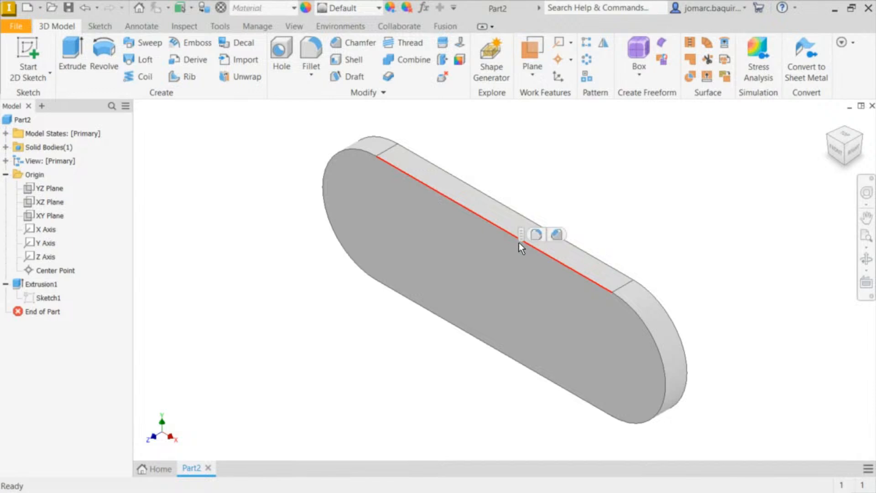
click(477, 213)
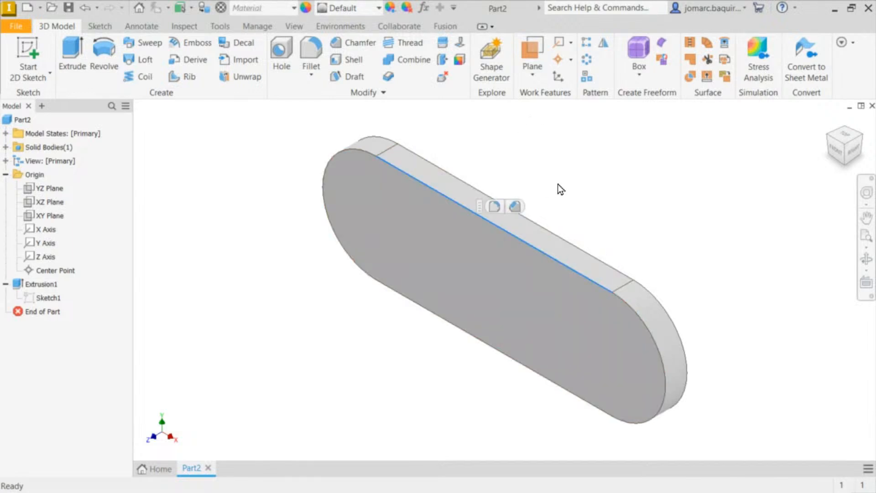
text(l)
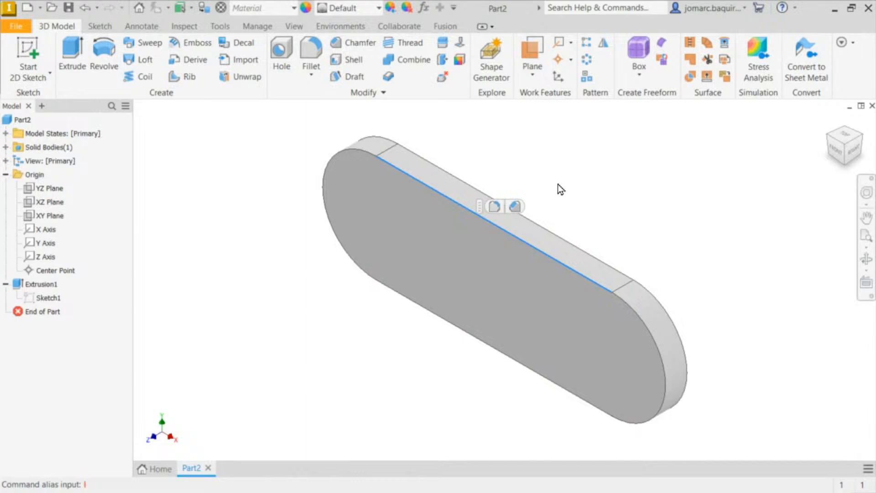
text(m)
key(Escape)
click(183, 30)
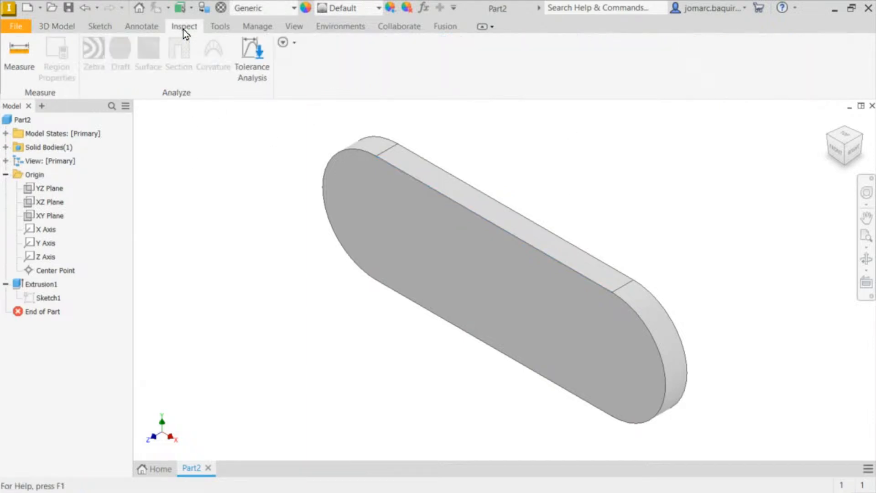
click(18, 69)
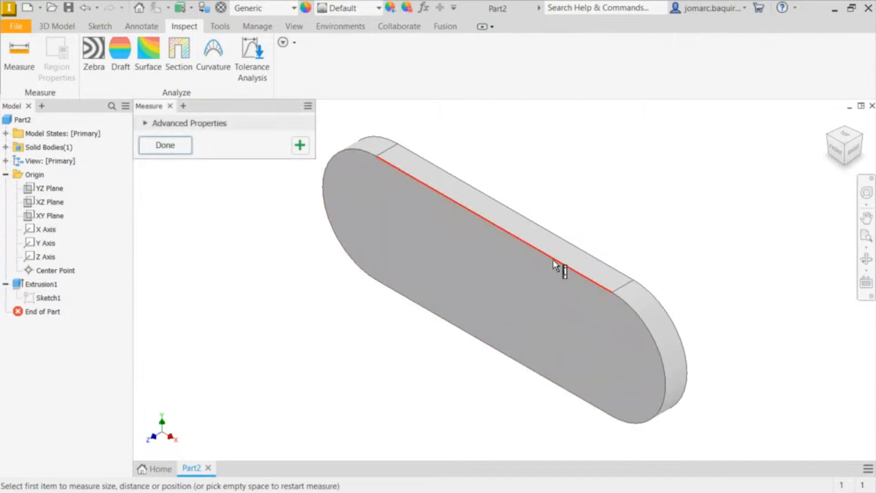
click(553, 260)
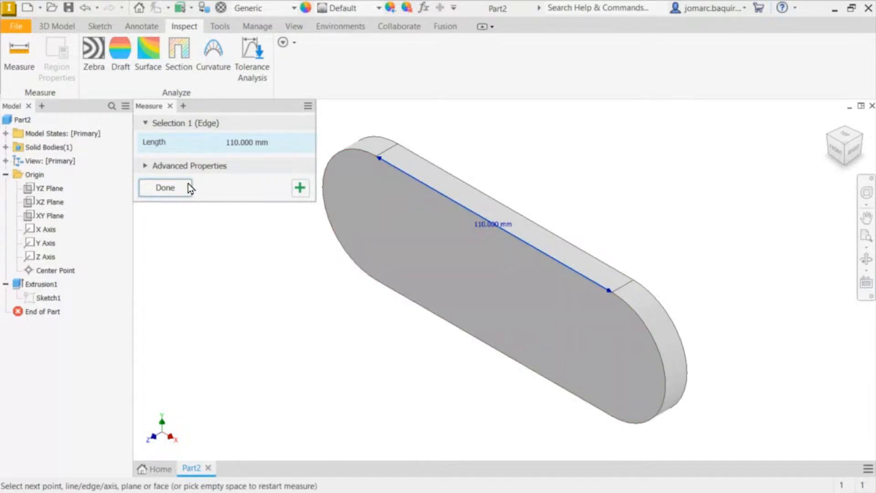
key(Escape)
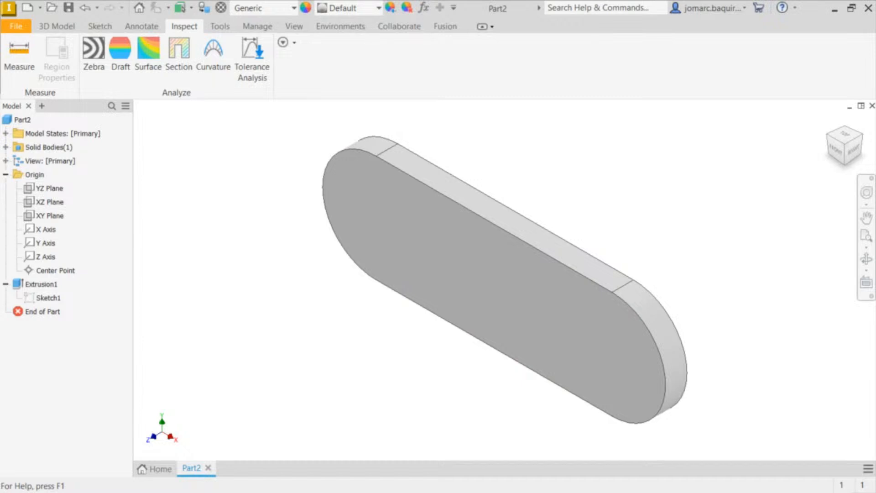
click(66, 25)
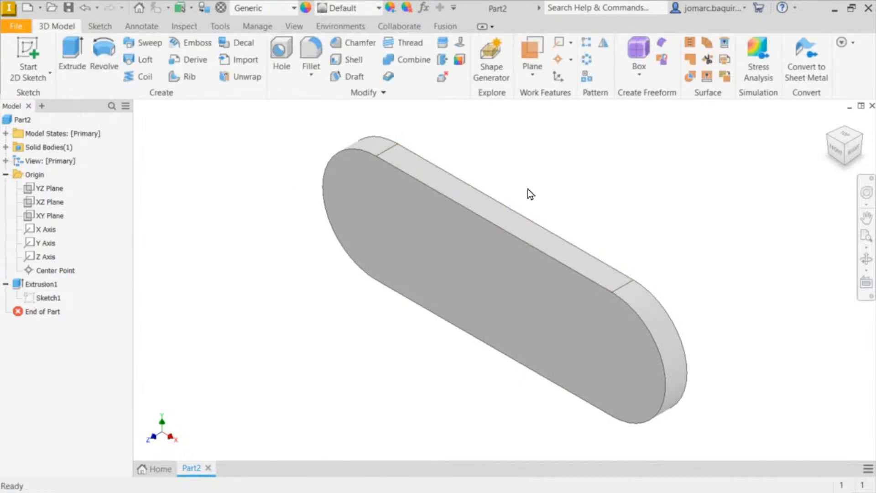
- Review the extrusion's underlying sketch and its feature settings
click(49, 298)
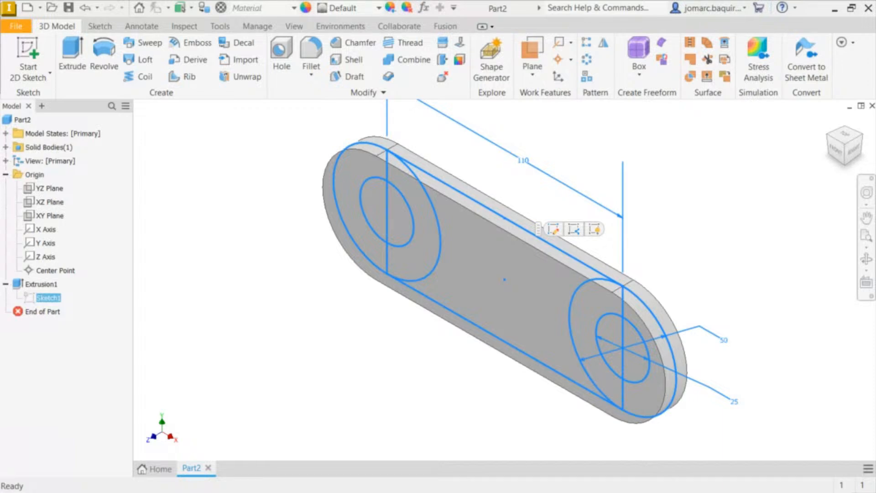
click(194, 200)
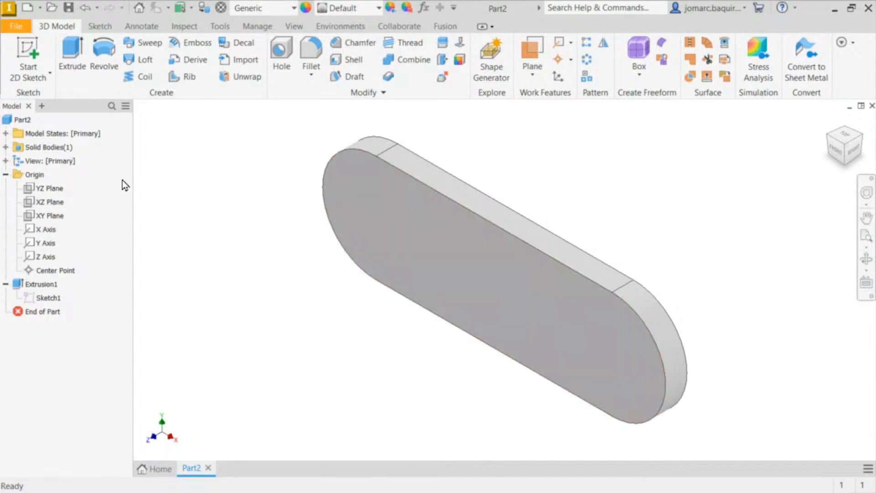
right_click(36, 290)
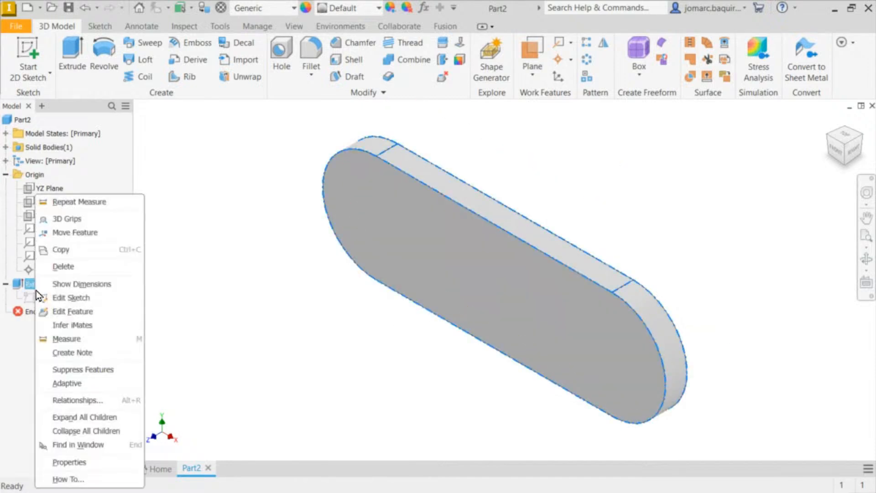
click(78, 316)
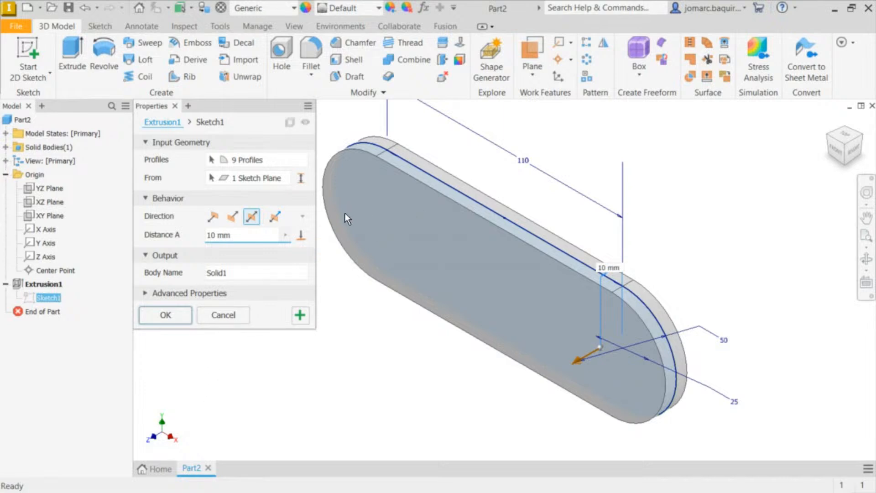
click(165, 315)
- Edit the extrusion to exclude the circular regions at both ends from its profiles, leaving two through holes, and show the plate in the home view
click(43, 287)
right_click(45, 286)
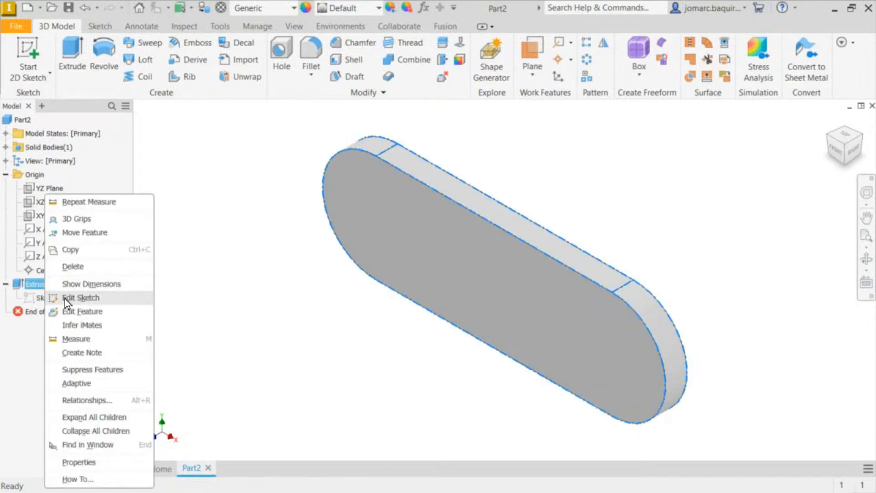
click(81, 312)
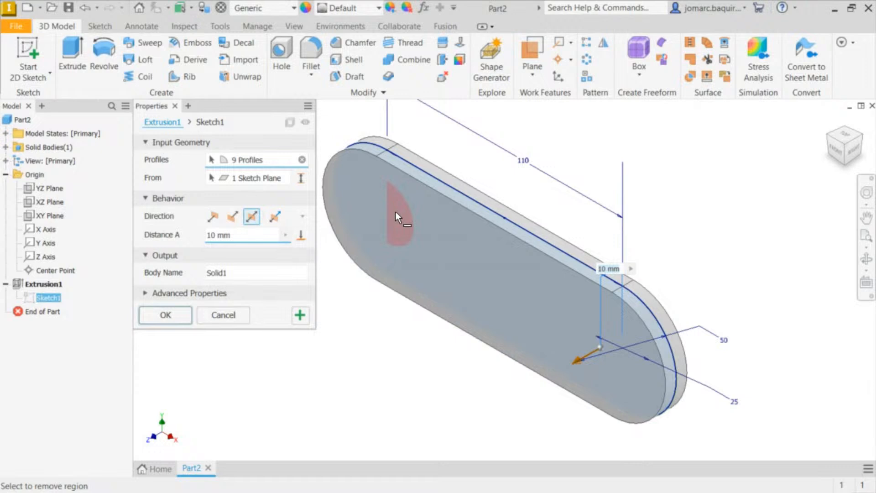
click(395, 213)
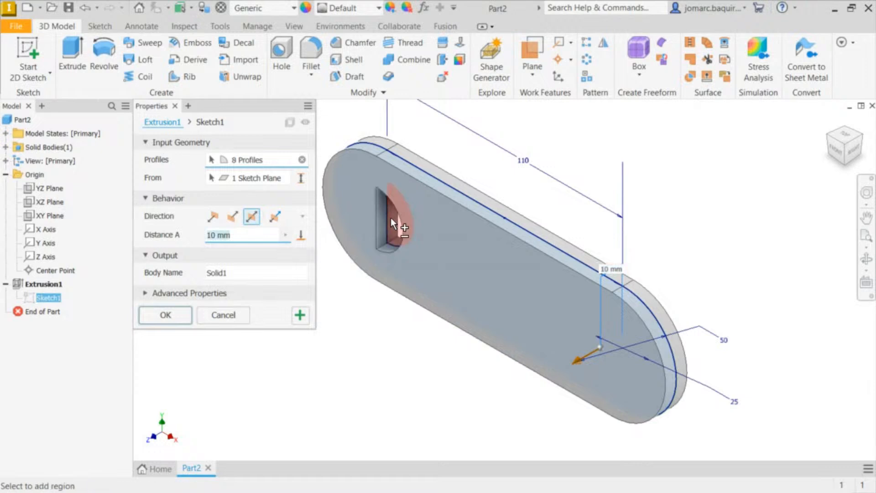
click(367, 206)
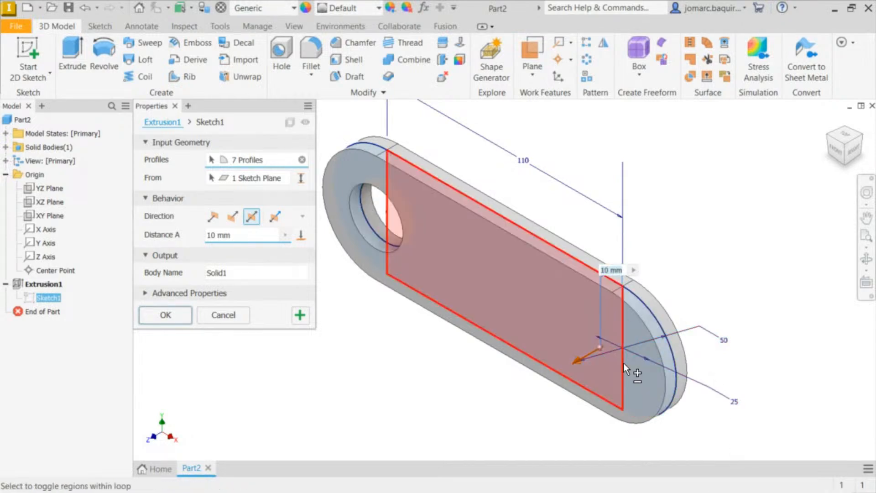
click(636, 368)
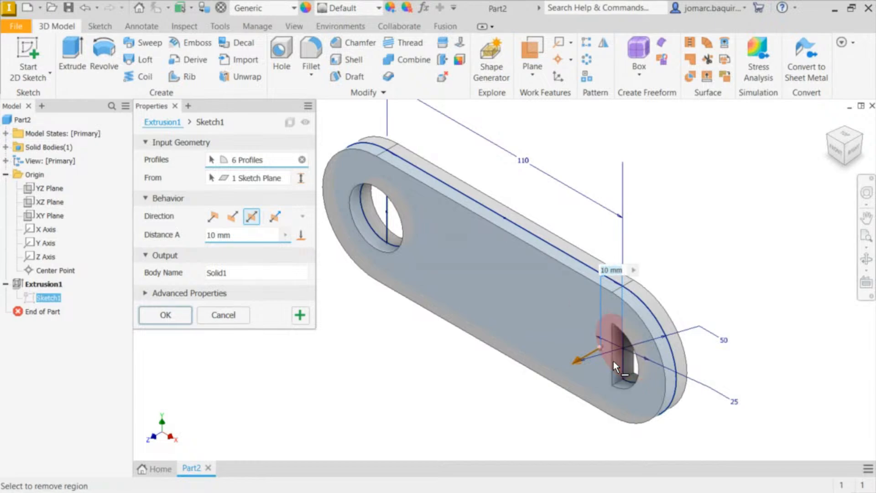
click(614, 361)
shift+middle_drag(515, 219, 539, 189)
scroll(539, 188, down, 3)
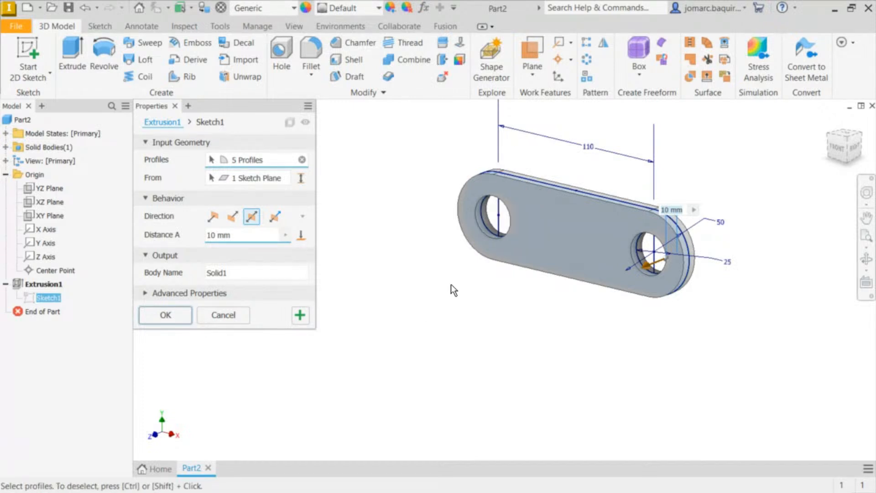
middle_drag(450, 284, 375, 300)
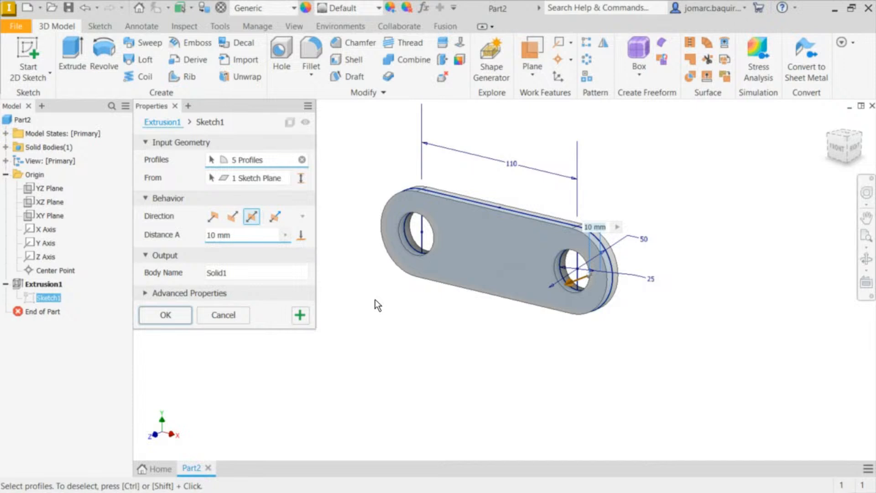
click(168, 320)
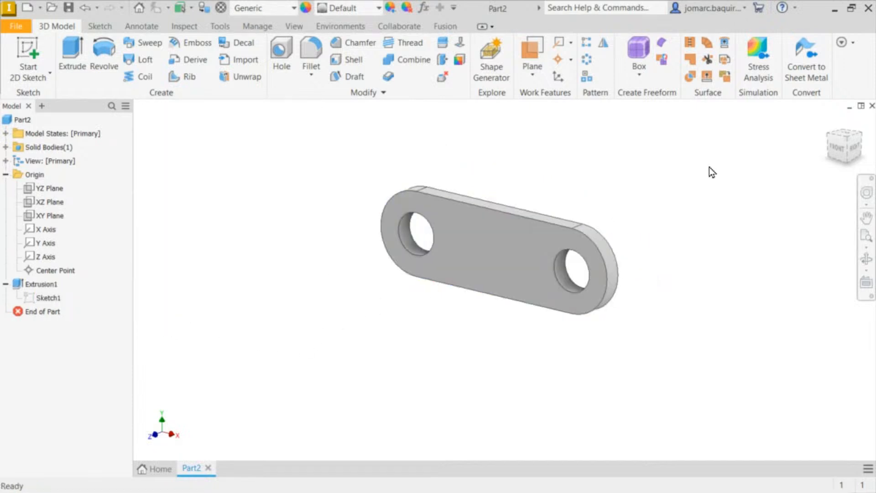
click(829, 126)
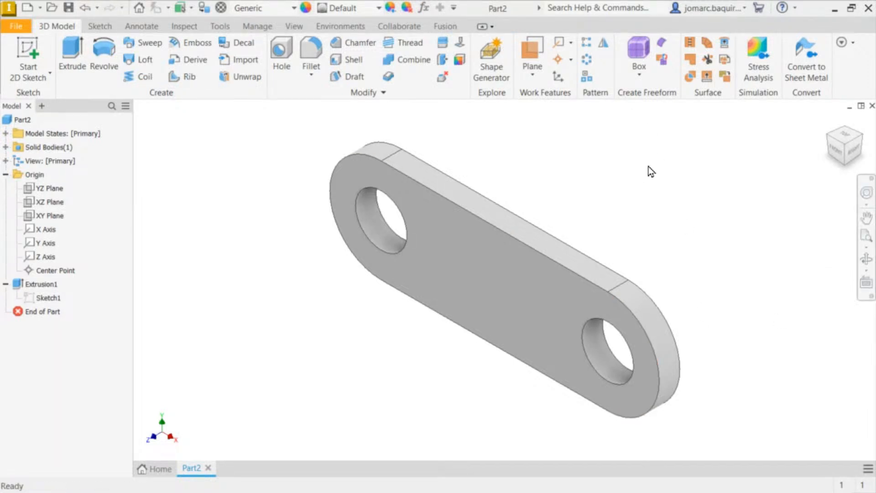
middle_drag(531, 157, 450, 179)
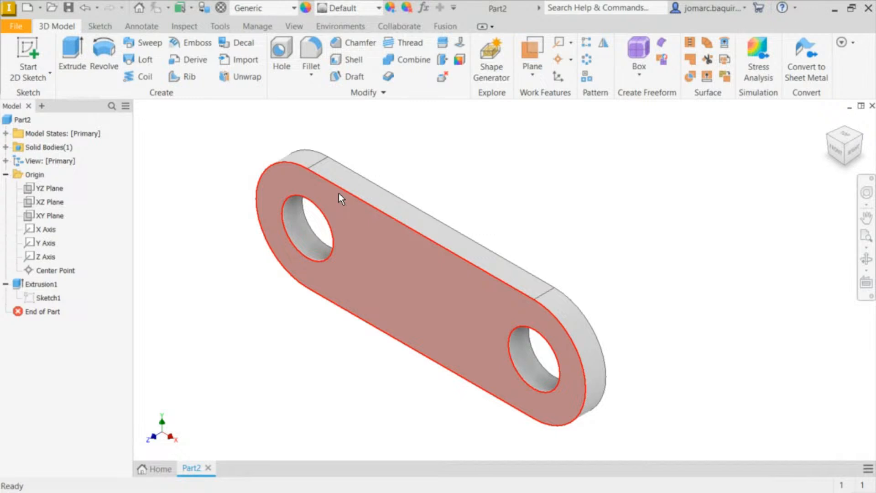
middle_drag(484, 196, 424, 239)
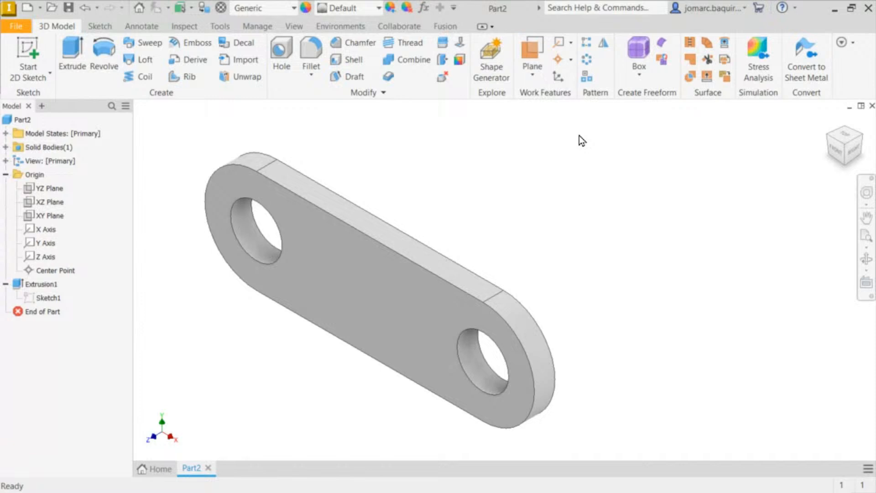
middle_drag(494, 225, 526, 219)
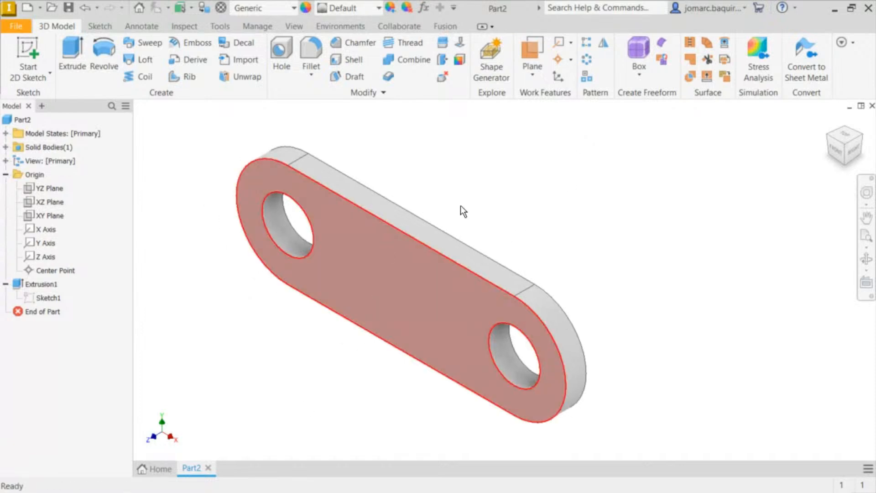
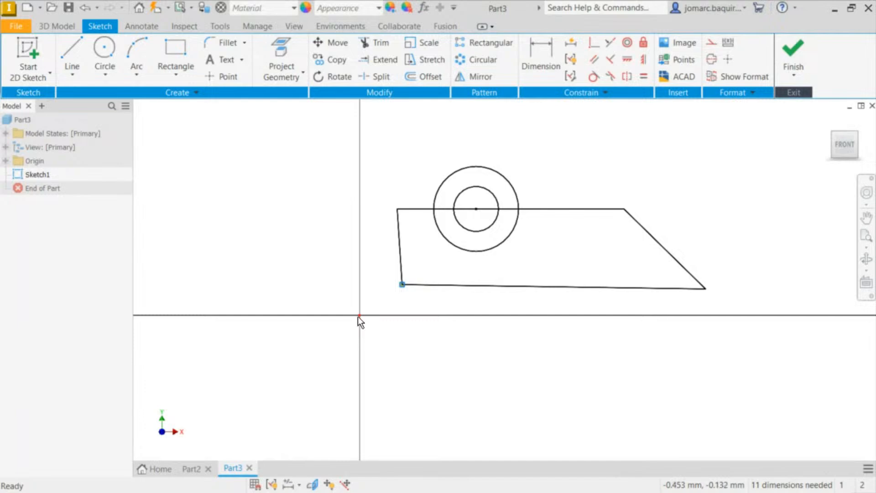
- Make the lower-left corner of the four-sided profile coincident with the sketch origin, with the origin geometry expanded
click(6, 161)
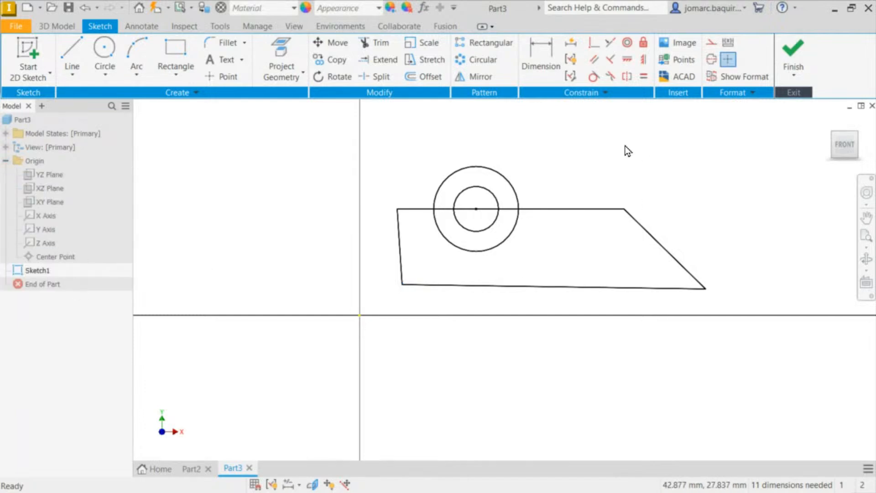
click(594, 42)
click(402, 286)
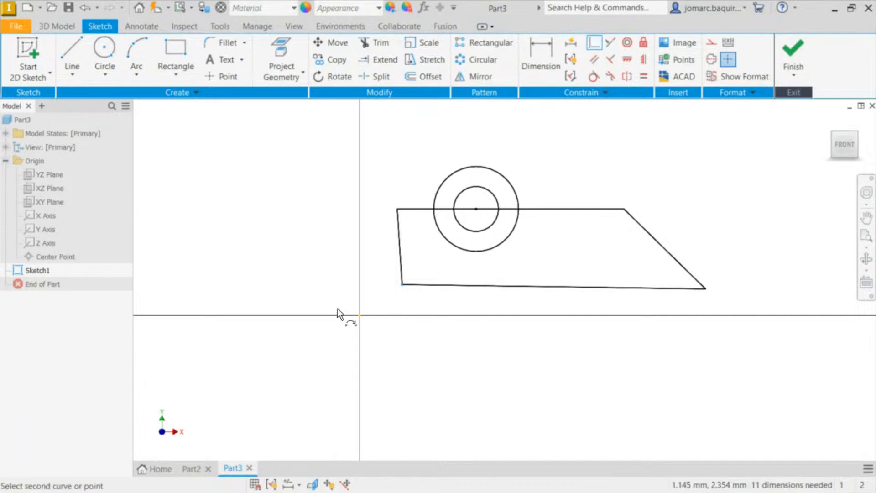
click(359, 316)
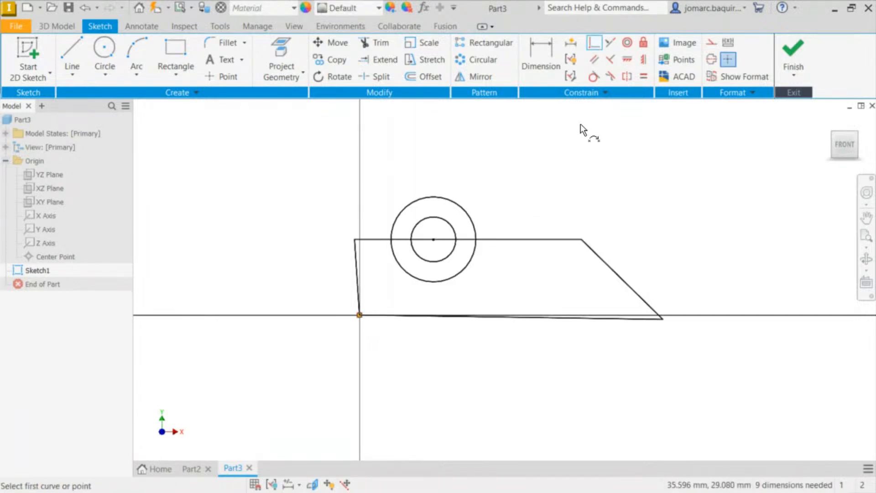
key(Escape)
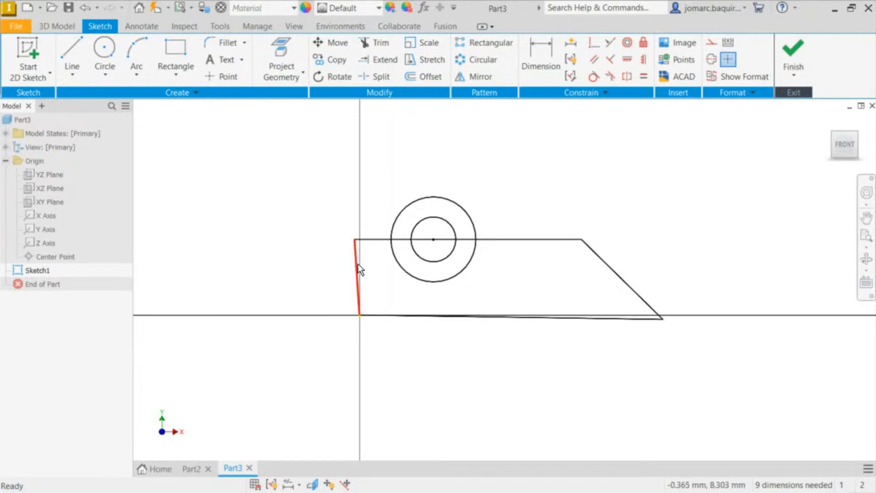
- Constrain the profile's left edge to be vertical and its lower and upper edges to be horizontal
click(643, 59)
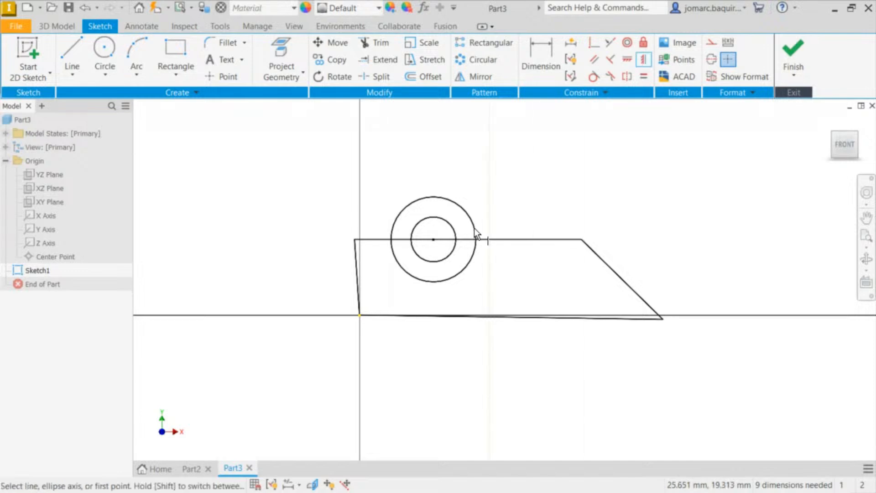
click(360, 265)
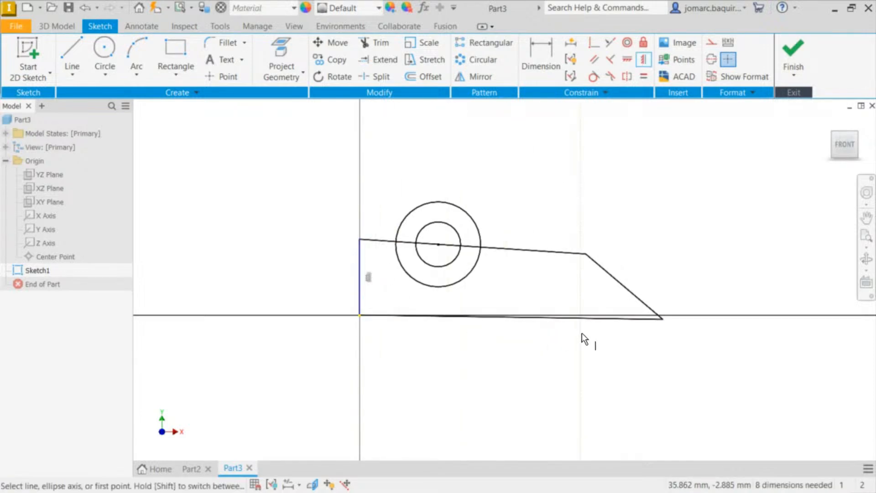
key(shift)
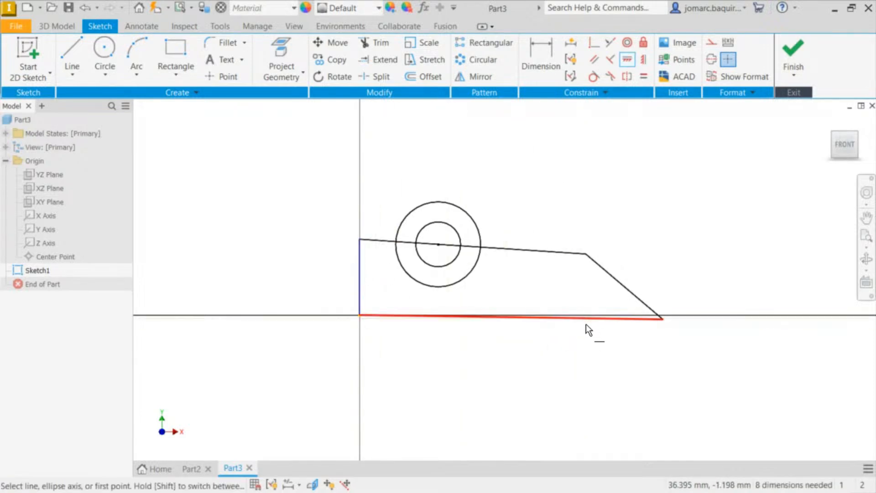
click(600, 320)
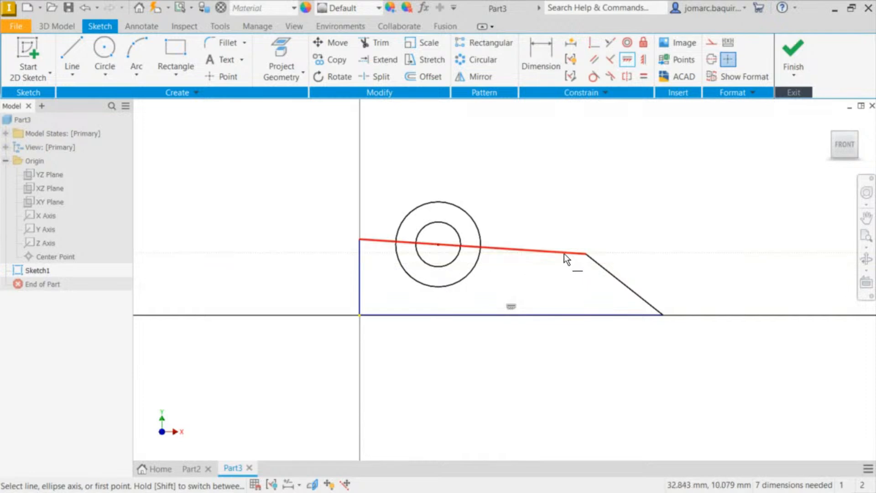
click(564, 253)
key(Escape)
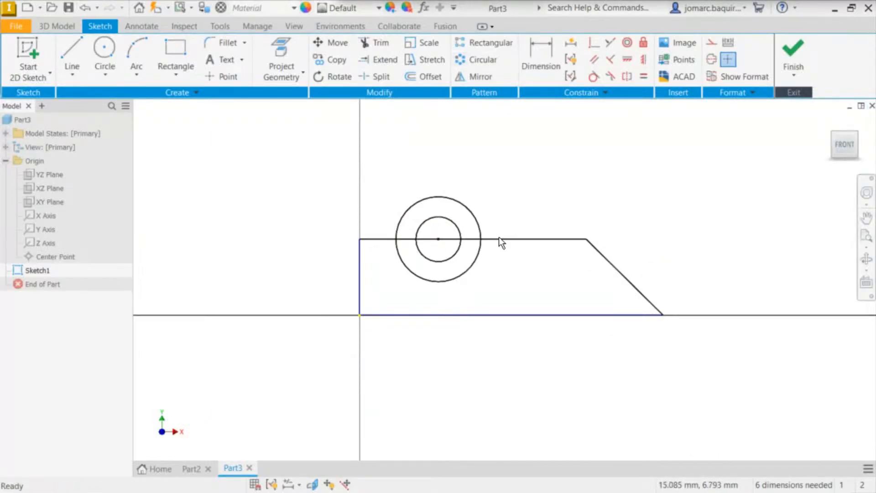
- Dimension the profile's lower edge at 120 mm
key(d)
click(565, 315)
click(554, 382)
text(120)
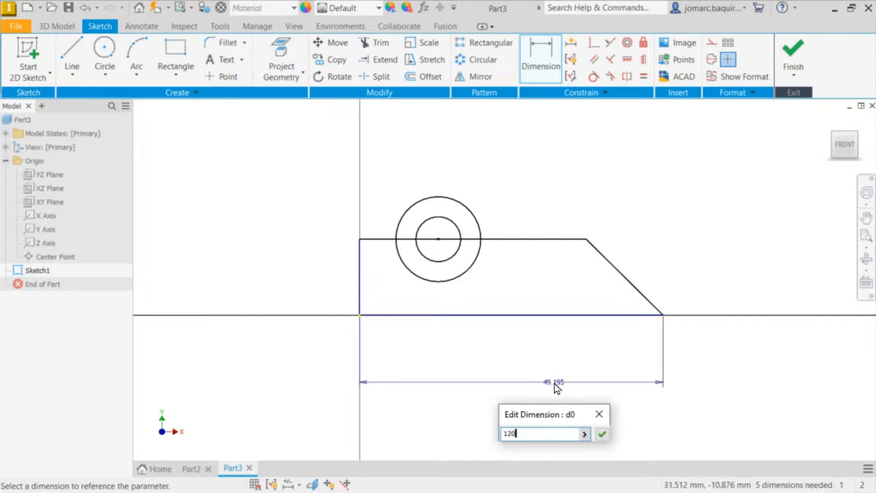
key(Return)
- Try a 25 mm height dimension between the profile's upper and lower edges
scroll(373, 159, down, 5)
scroll(401, 167, up, 4)
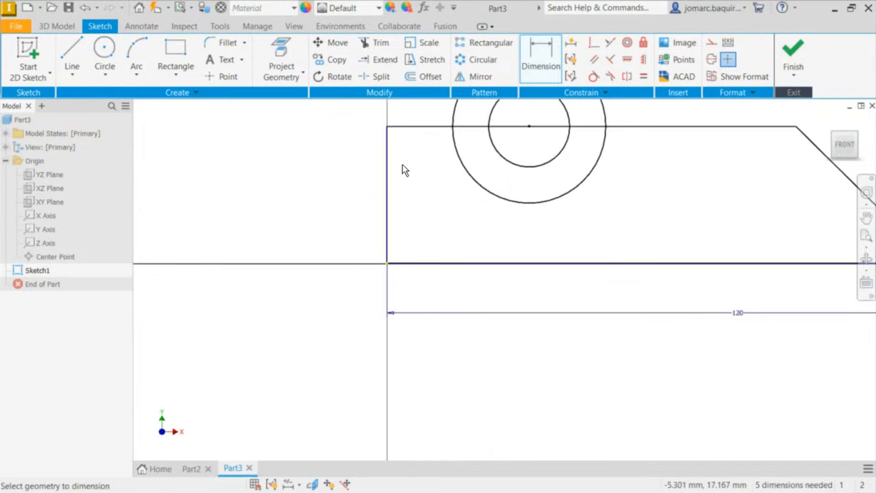
click(438, 128)
click(429, 264)
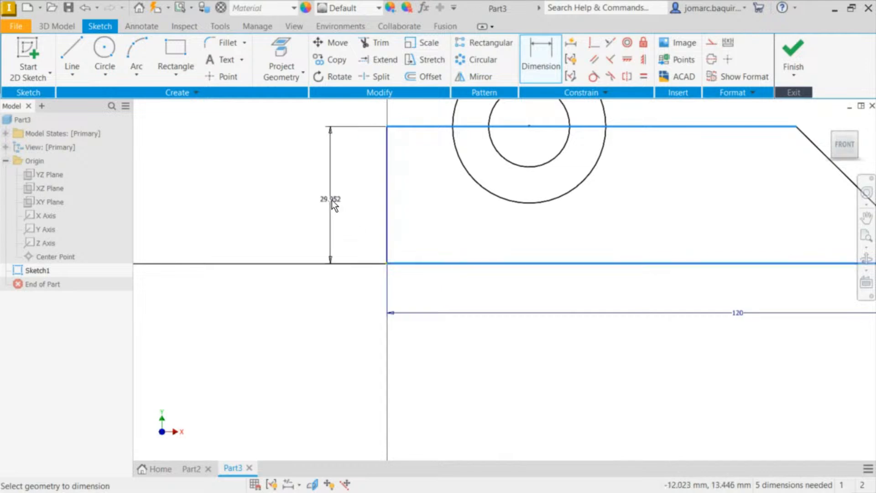
click(324, 196)
text(25)
key(Return)
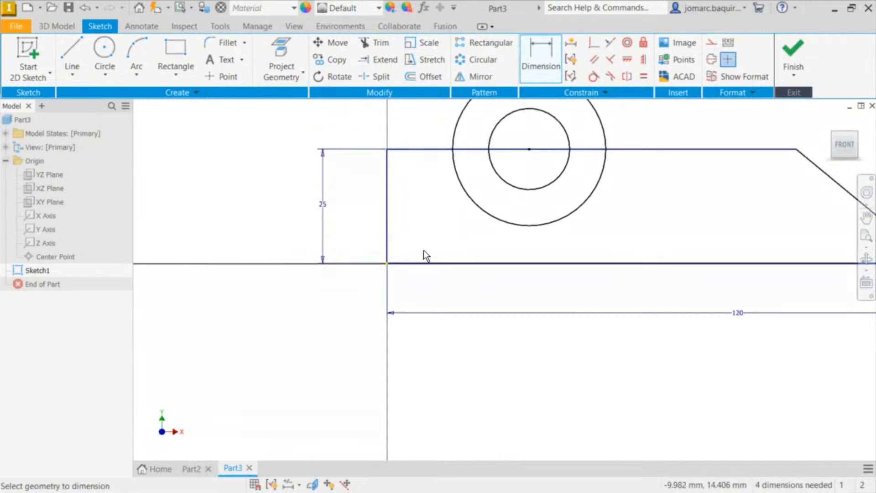
- Undo the 25 mm height value and delete the height dimension
key(ctrl+z)
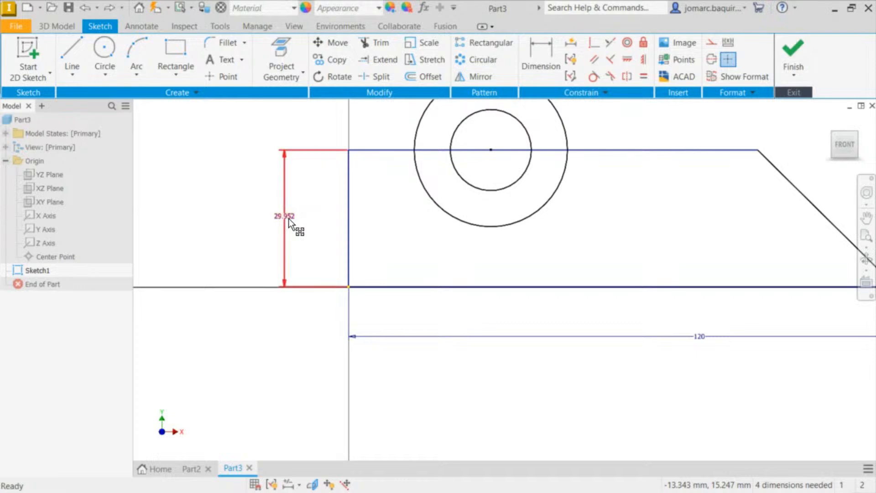
key(Delete)
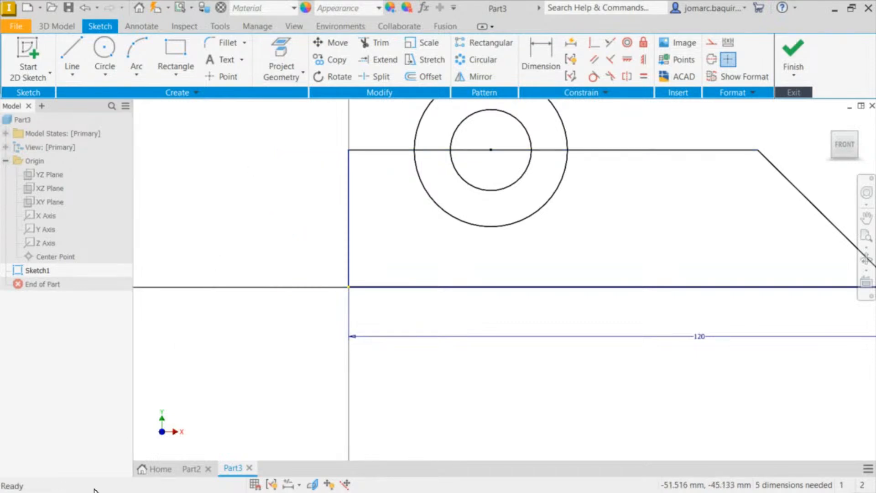
middle_drag(256, 164, 250, 180)
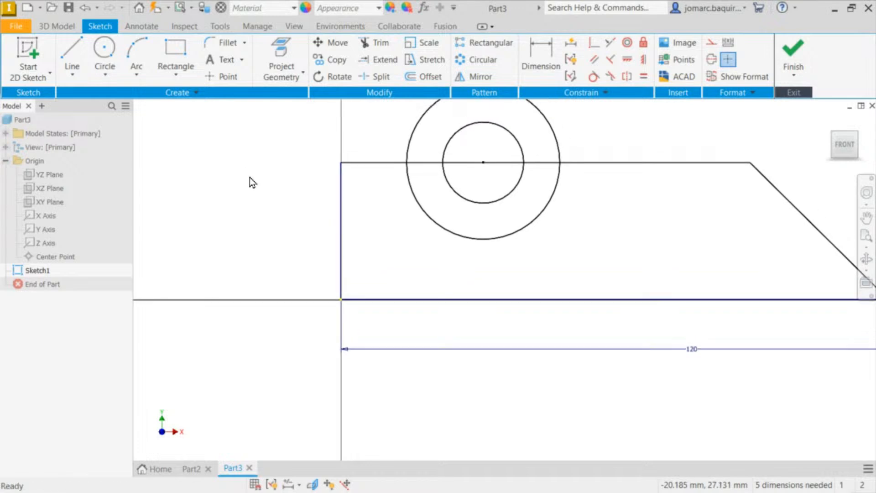
click(338, 162)
click(293, 236)
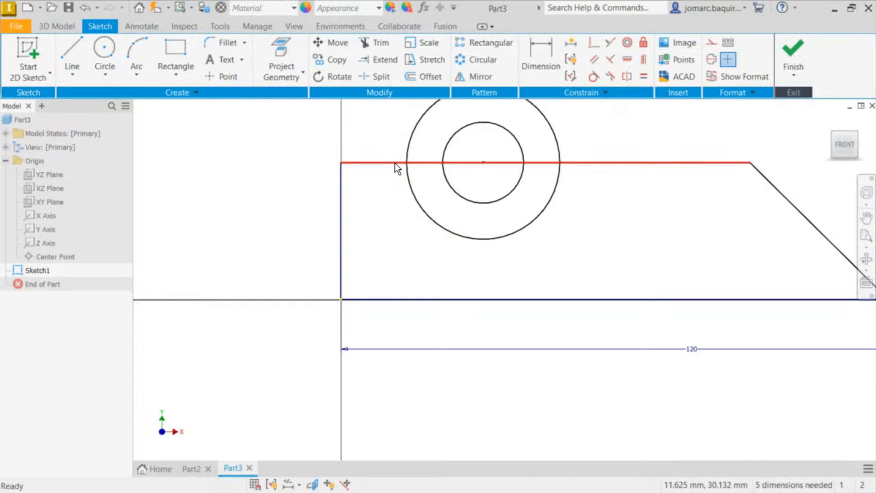
- Dimension the vertical distance between the profile's upper and lower edges at 25 mm
key(d)
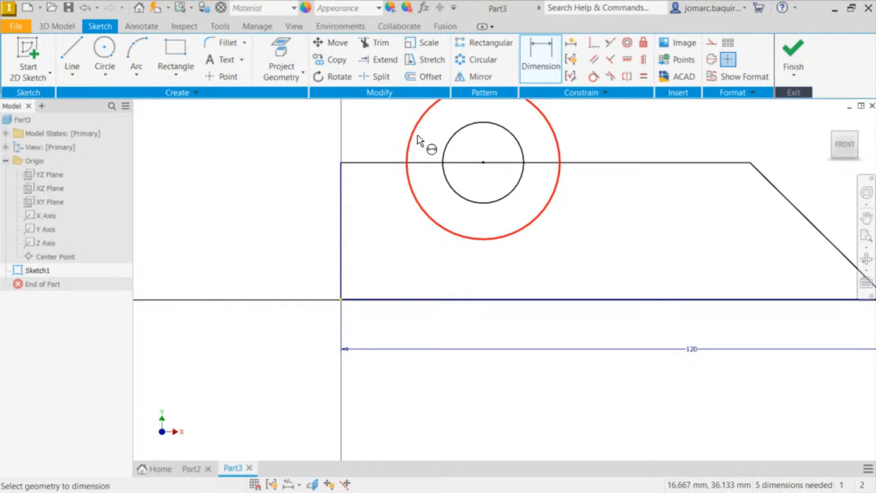
click(400, 163)
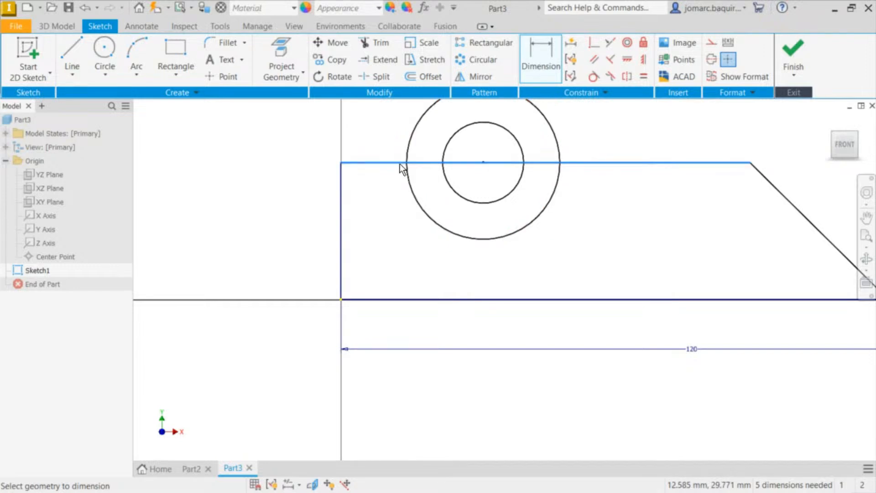
click(435, 300)
click(303, 273)
text(25)
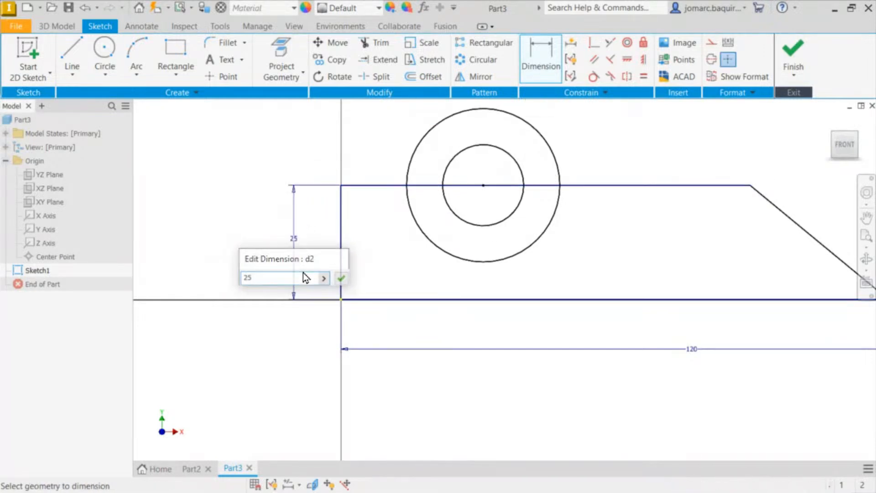
key(Return)
- Dimension the horizontal distance from the profile's left edge to the circles' centre at 30 mm
middle_drag(405, 159, 348, 190)
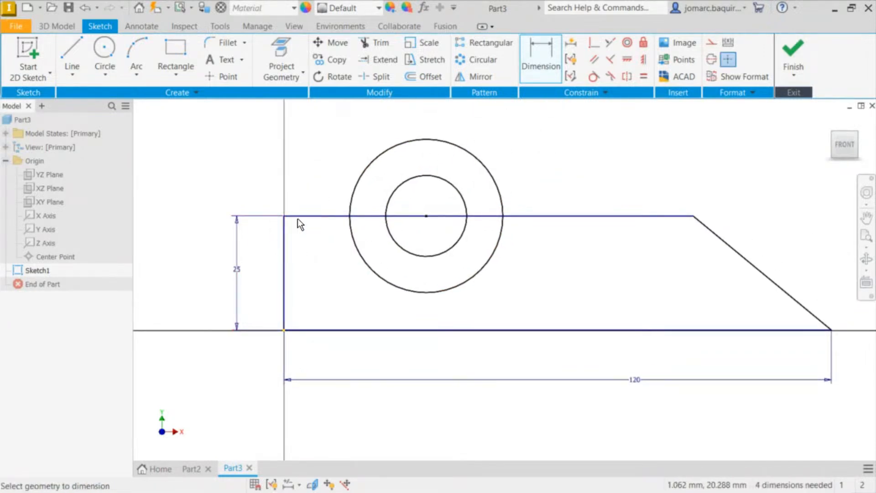
click(285, 258)
click(426, 216)
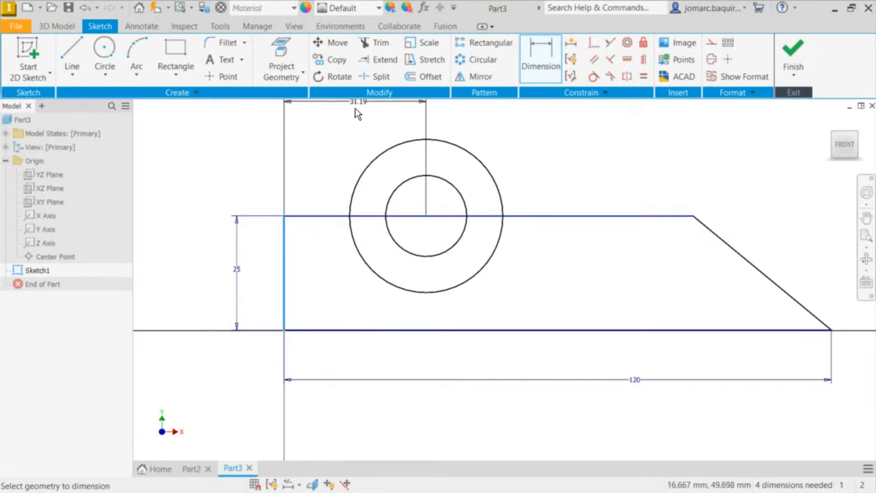
click(349, 119)
text(30)
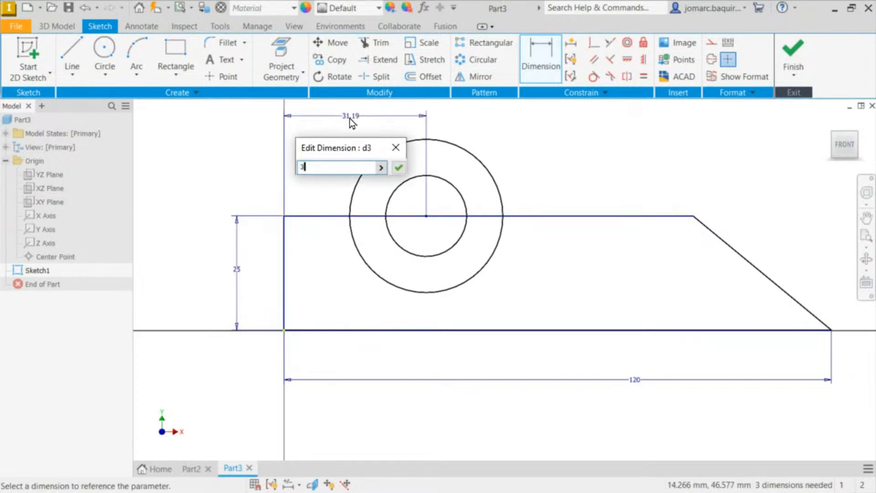
key(Return)
- Dimension the angle between the sloped edge and the profile's lower edge at 45 degrees
middle_drag(607, 158, 563, 182)
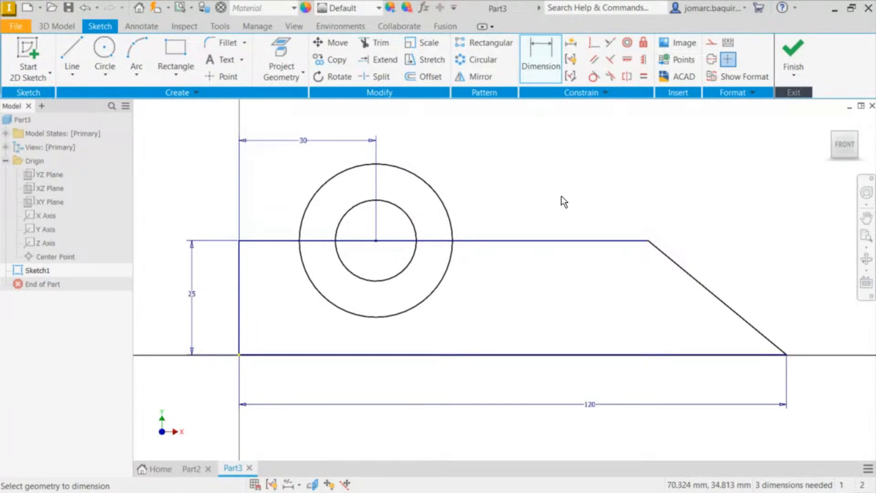
click(722, 303)
click(722, 355)
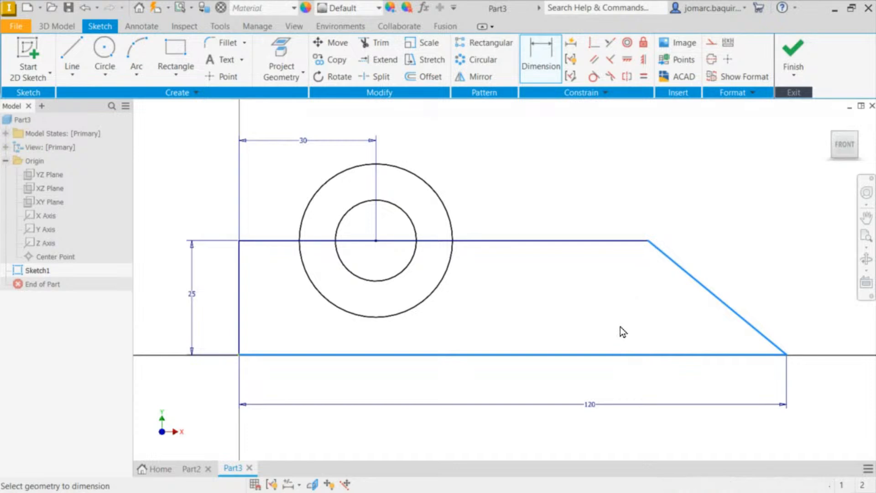
click(620, 324)
text(45)
key(Return)
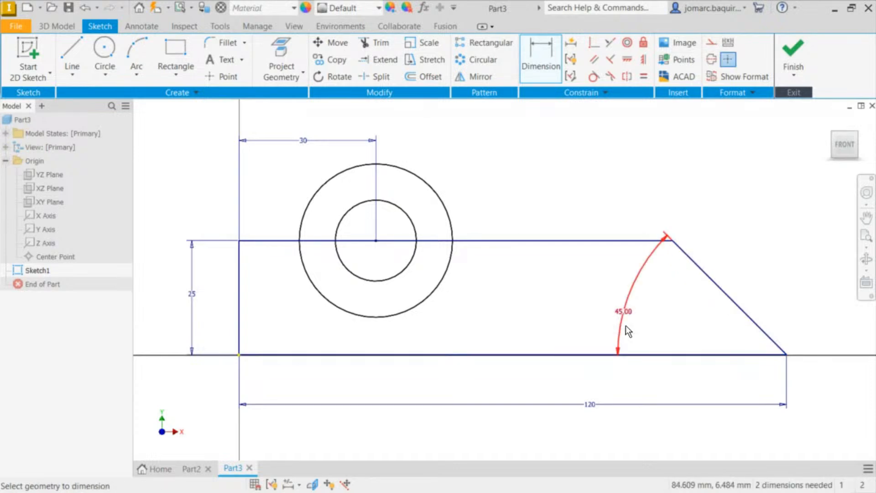
key(Escape)
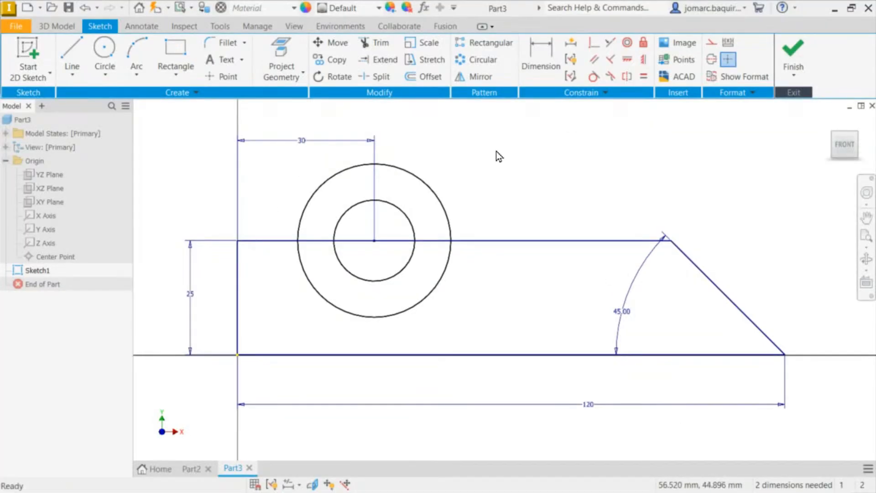
- Dimension the inner circle's diameter at 20 mm
key(d)
click(413, 228)
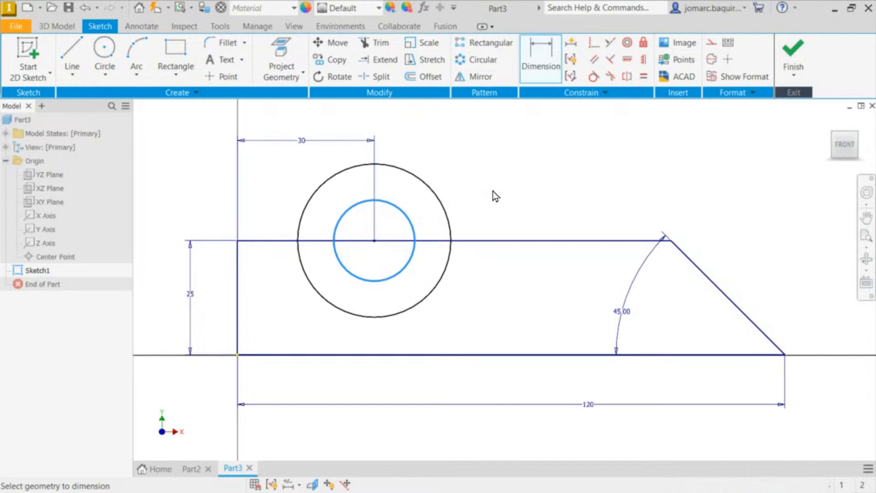
click(493, 190)
text(20)
key(Return)
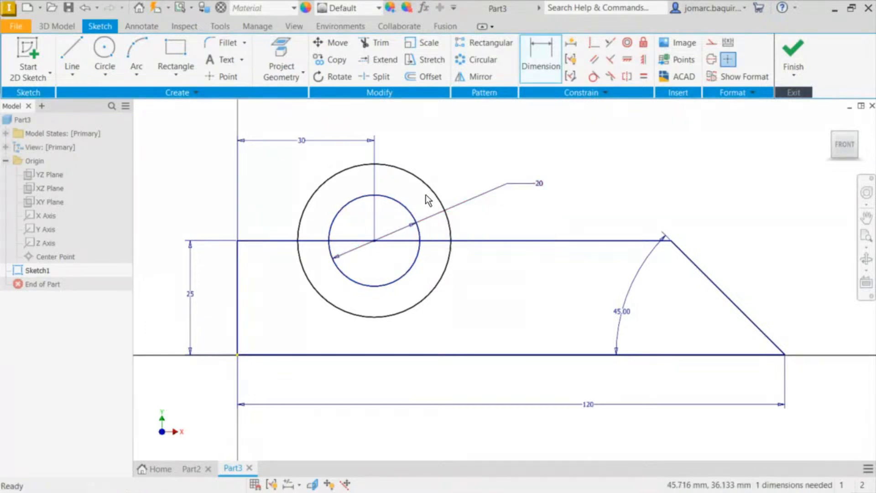
key(Escape)
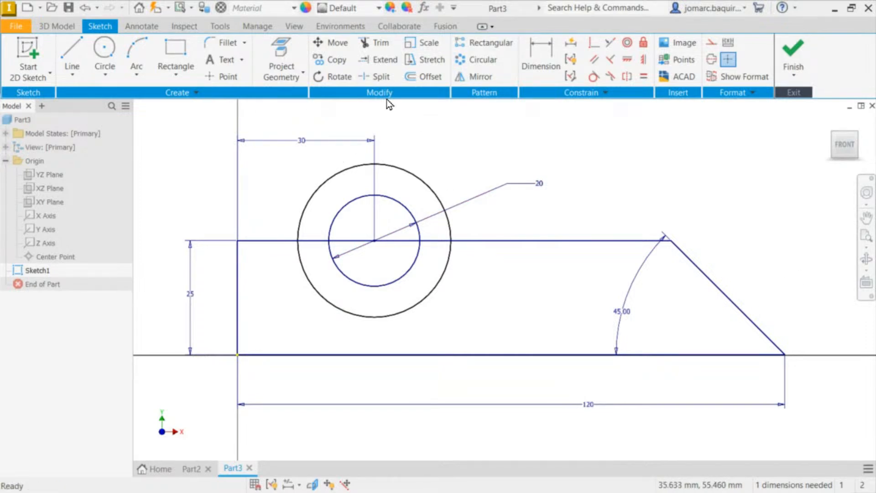
- Trim the outer circle's lower half and the upper edge's segments inside the outer circle, keeping the inner circle whole
click(387, 46)
click(319, 242)
click(338, 307)
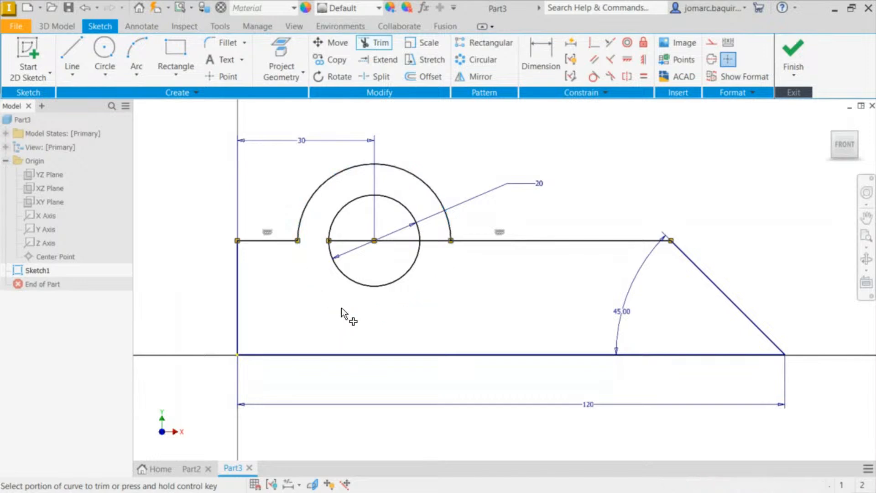
click(438, 240)
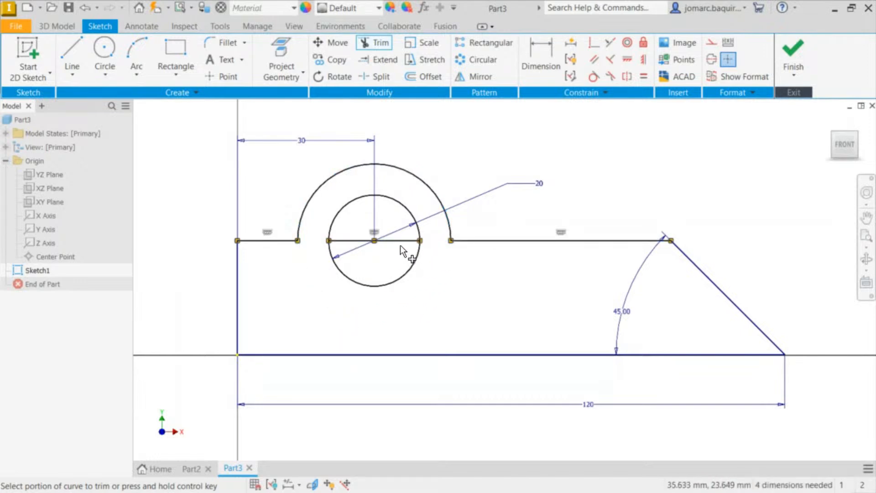
click(401, 245)
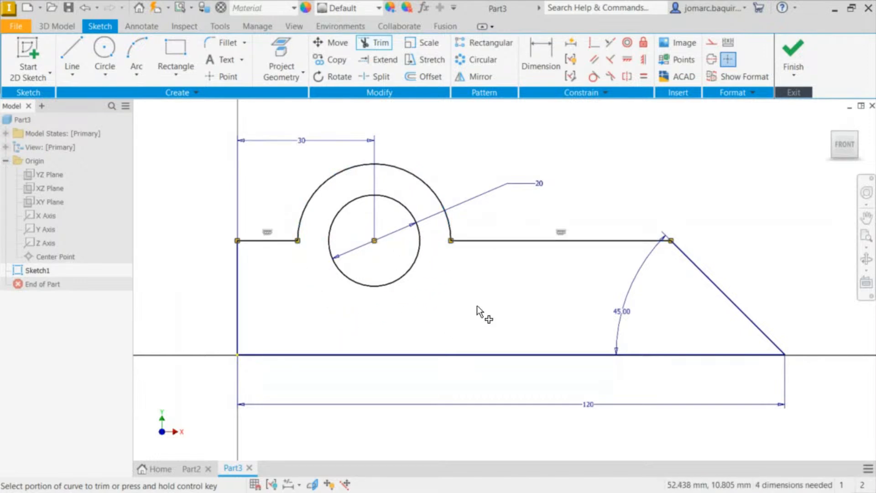
key(Escape)
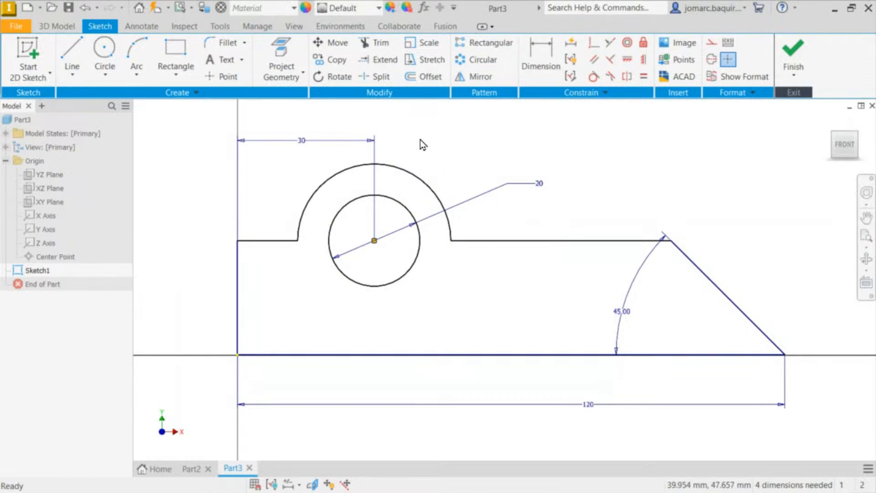
- Shift the circle centre up and down to test its remaining vertical freedom
drag(377, 237, 434, 251)
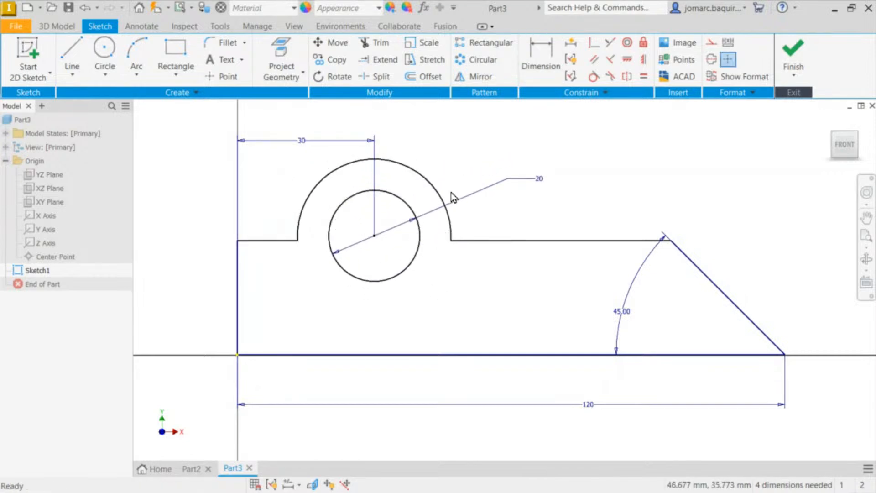
mouse_move(374, 236)
mouse_down()
mouse_move(371, 192)
mouse_move(374, 247)
mouse_up()
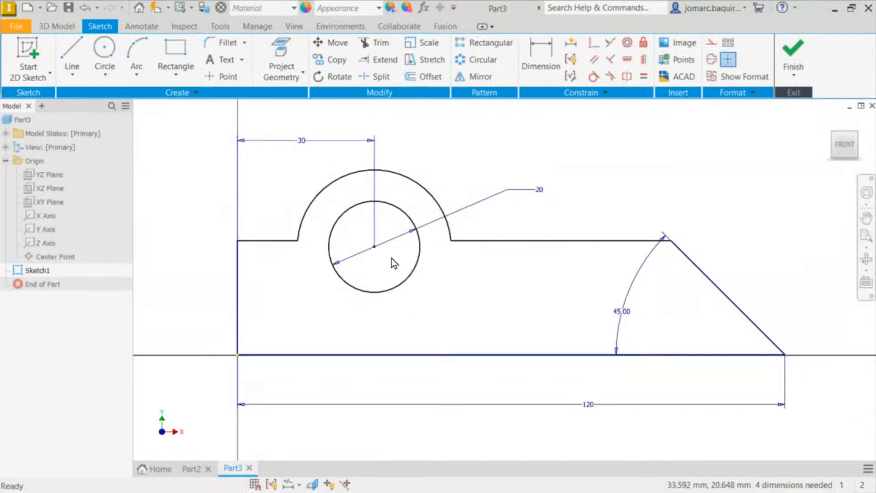
click(374, 246)
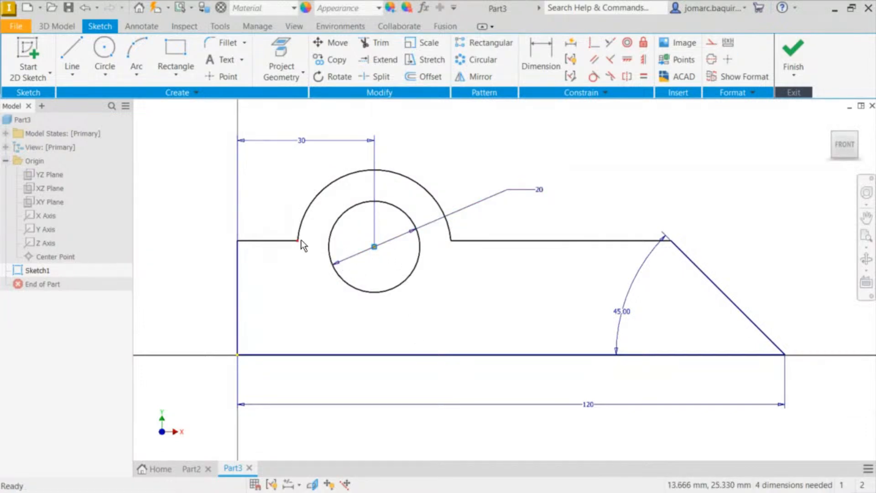
click(269, 232)
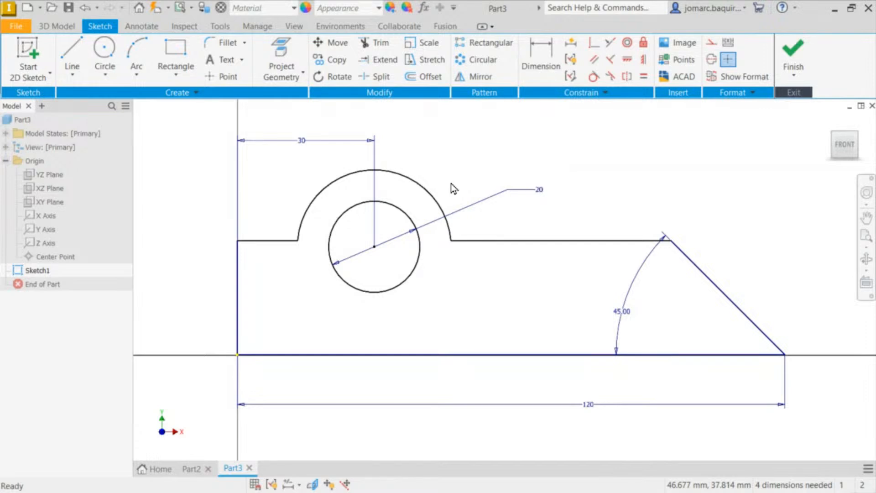
- Apply a horizontal constraint between the circle centre and the outer arc's left endpoint, and test it by moving the centre vertically
click(620, 65)
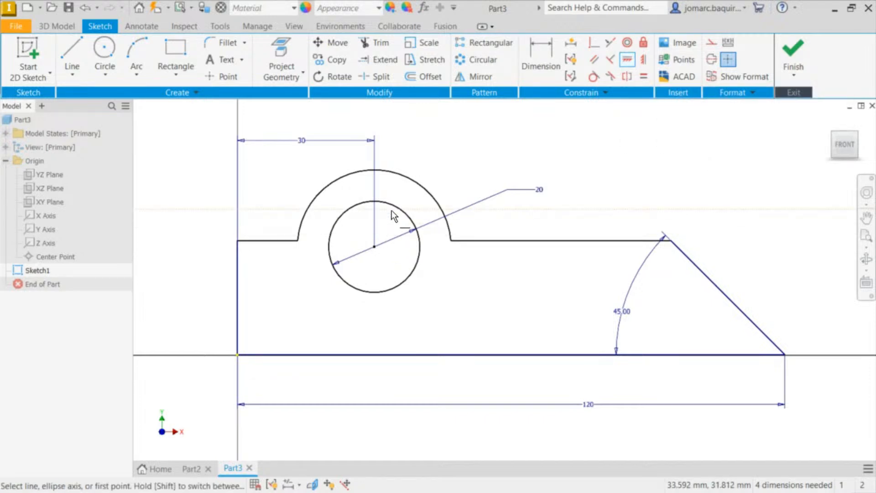
click(373, 249)
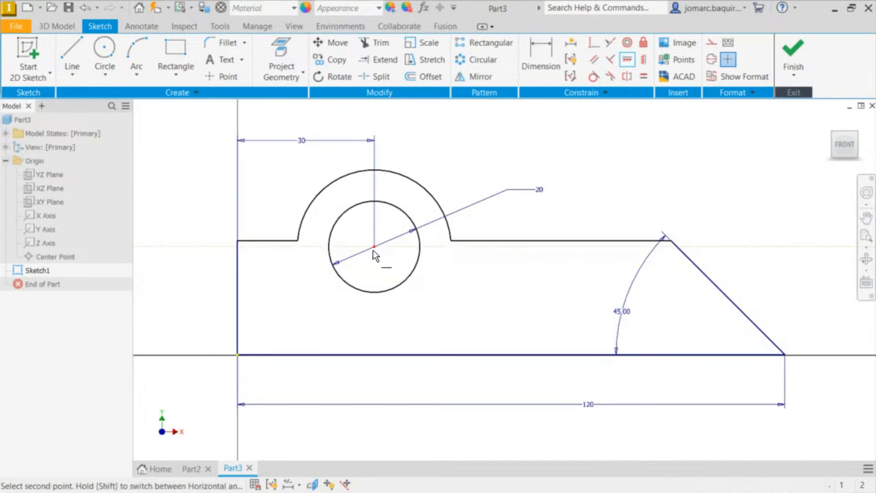
click(296, 241)
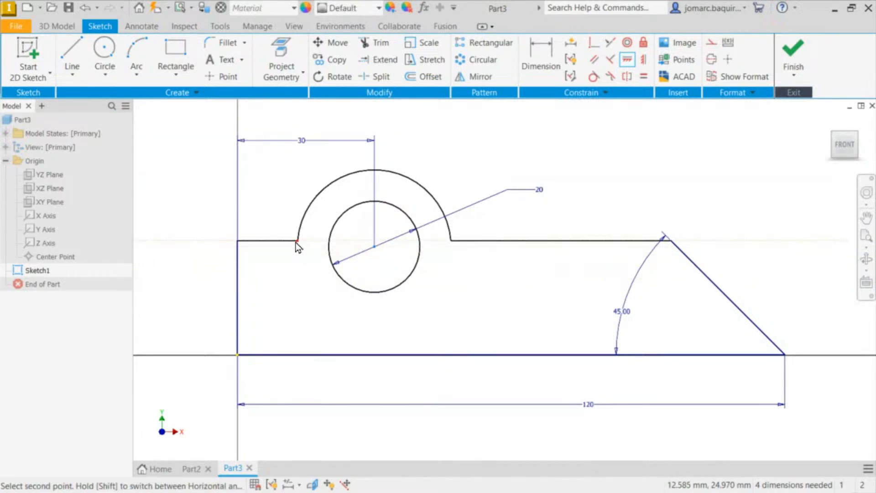
click(375, 247)
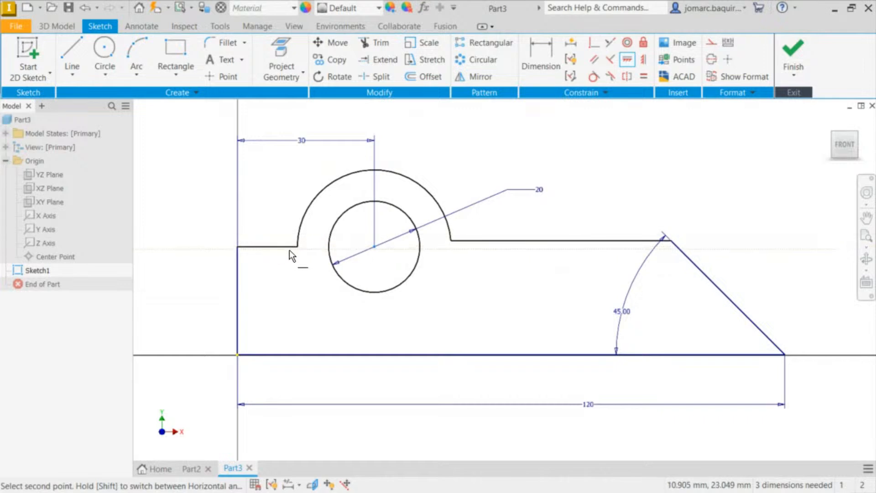
key(Escape)
drag(373, 246, 390, 208)
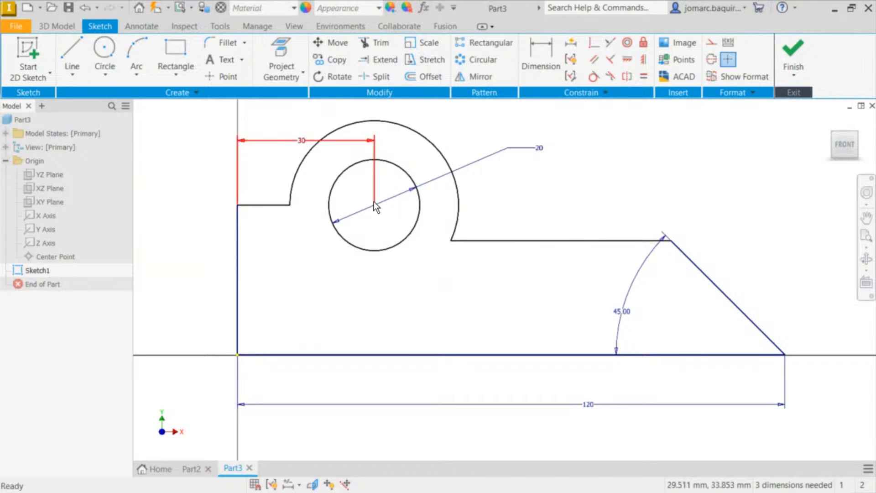
mouse_move(374, 205)
mouse_down()
mouse_move(373, 238)
mouse_move(374, 215)
mouse_up()
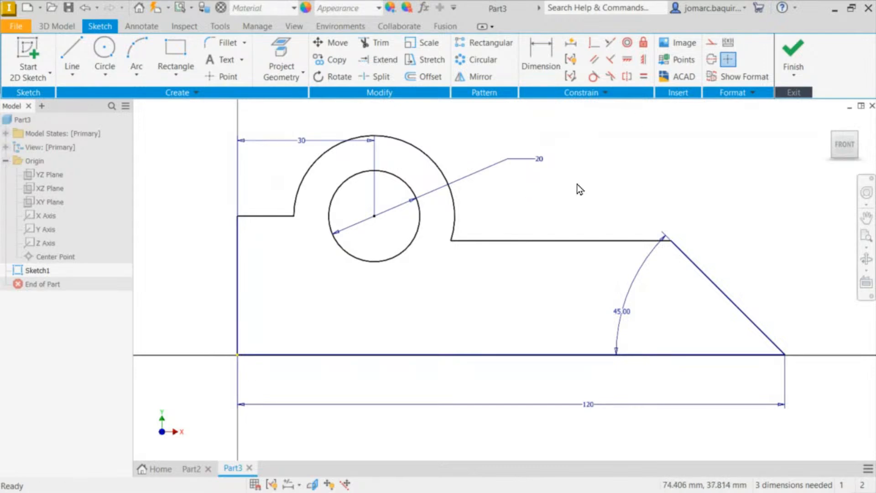
- Make the two upper edge segments on either side of the arc collinear
click(609, 44)
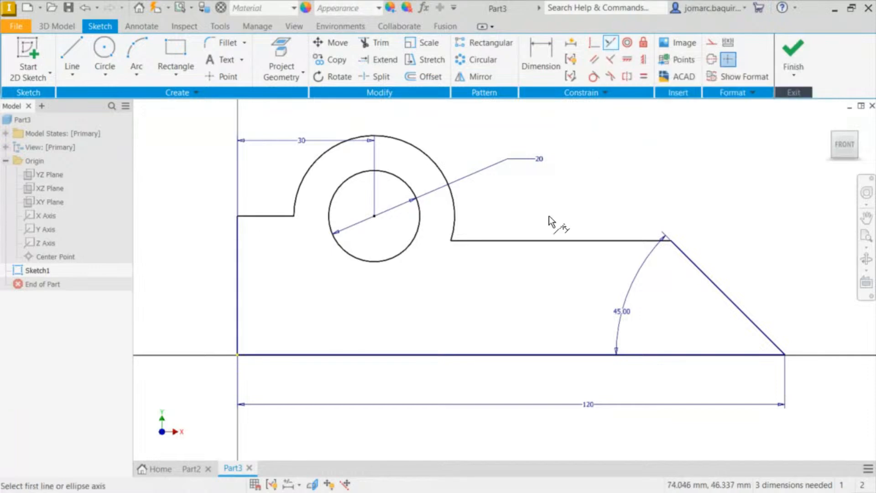
click(541, 241)
click(255, 215)
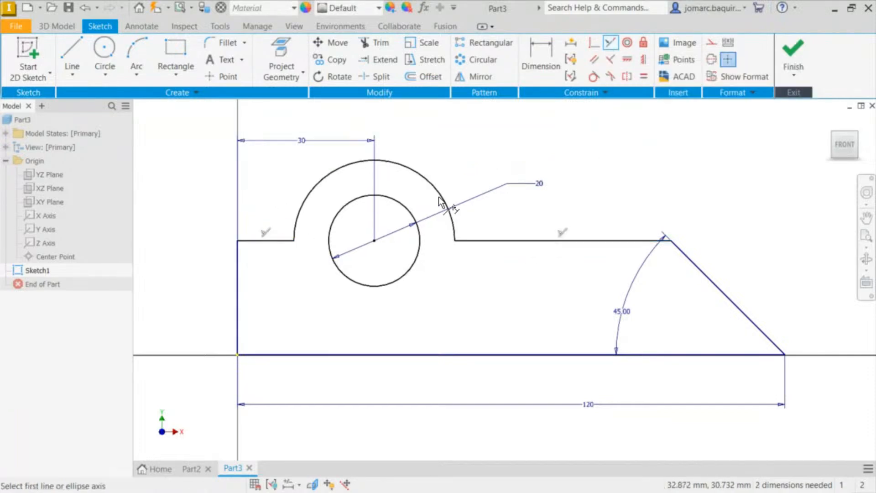
key(Escape)
- Shift the profile's upper edge and its sloped corner freely to test which height remains unconstrained
drag(667, 241, 588, 274)
scroll(231, 214, up, 3)
mouse_move(230, 213)
middle_down()
mouse_move(287, 191)
mouse_move(336, 204)
middle_up()
middle_drag(300, 204, 426, 206)
middle_drag(471, 183, 325, 217)
scroll(325, 216, up, 1)
drag(501, 237, 494, 233)
click(510, 192)
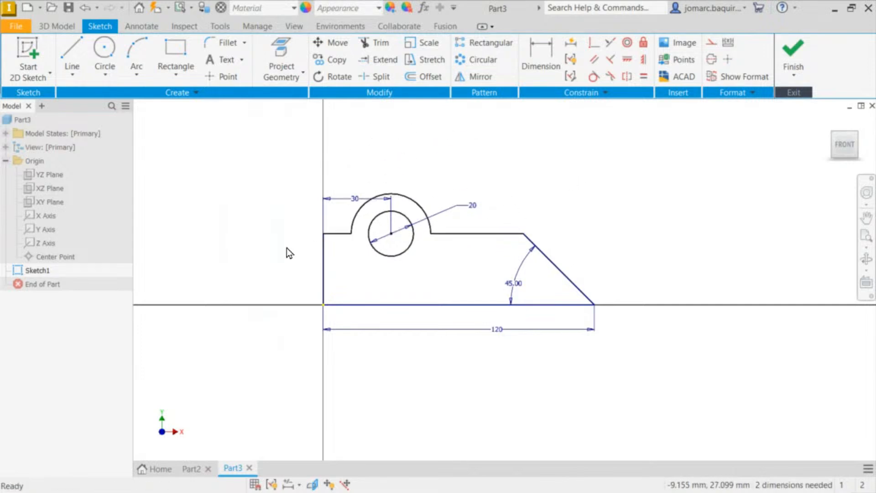
mouse_move(336, 235)
mouse_down()
mouse_move(332, 253)
mouse_move(329, 242)
mouse_up()
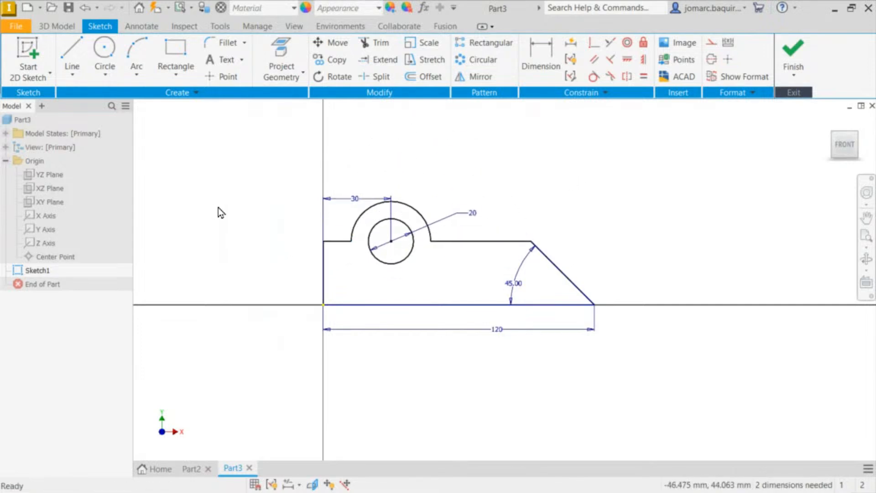
- Dimension the vertical distance between the short upper-left segment and the profile's lower edge at 25 mm
key(d)
click(344, 242)
click(383, 304)
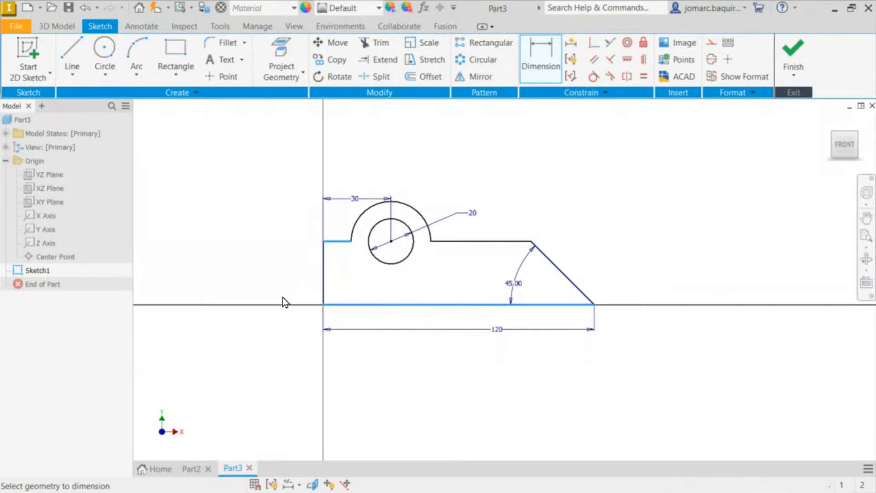
click(281, 314)
text(25)
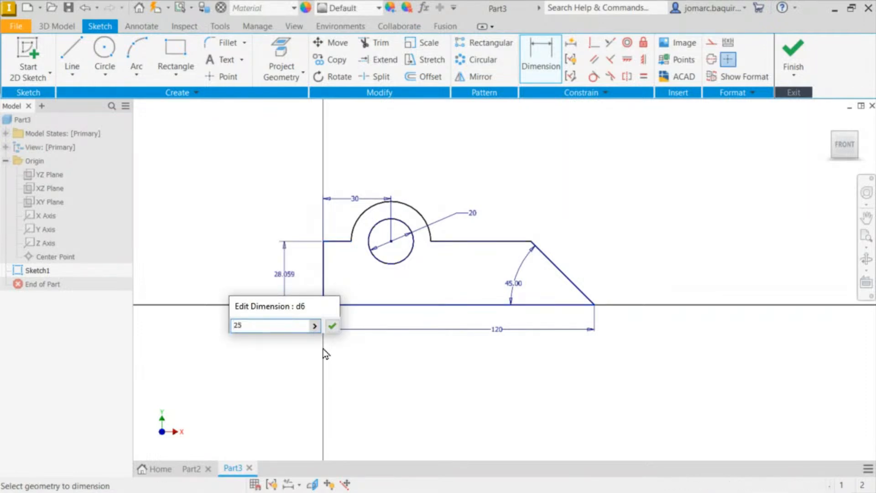
key(Return)
key(Escape)
- Move the 30 mm dimension above the outer arc, and resize the arc freely to test its unconstrained radius
mouse_move(423, 224)
mouse_down()
mouse_move(456, 222)
mouse_move(435, 214)
mouse_move(446, 220)
mouse_move(437, 229)
mouse_up()
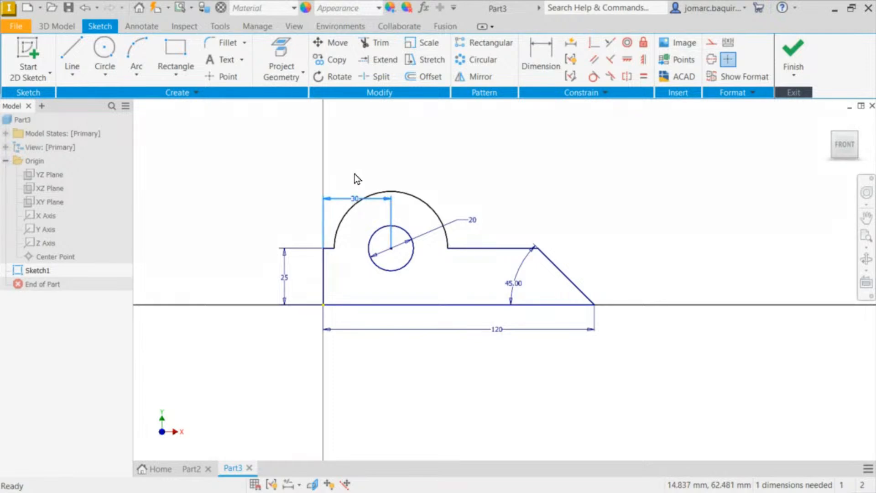
drag(351, 198, 351, 148)
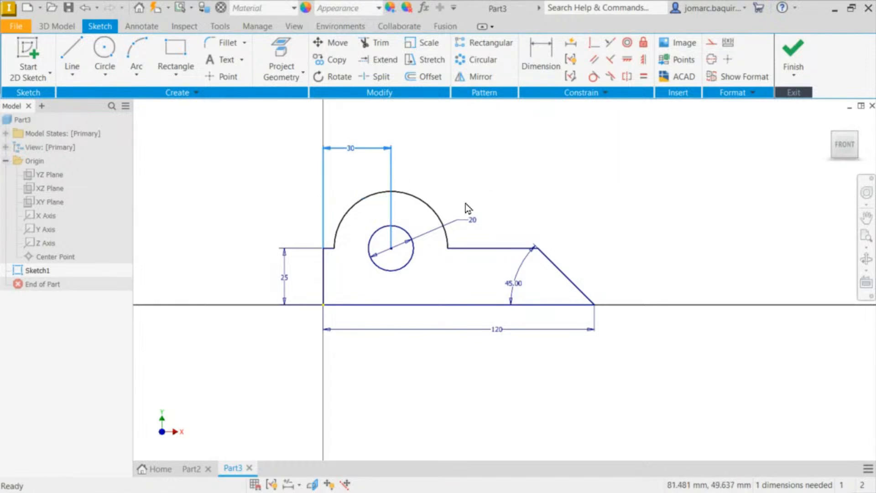
drag(357, 207, 380, 211)
scroll(456, 166, up, 3)
middle_drag(340, 247, 518, 122)
scroll(518, 122, down, 2)
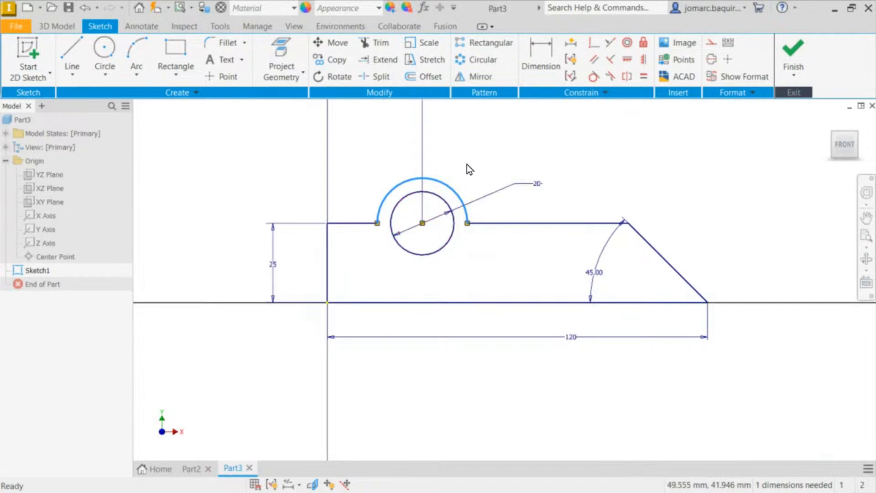
drag(449, 185, 469, 144)
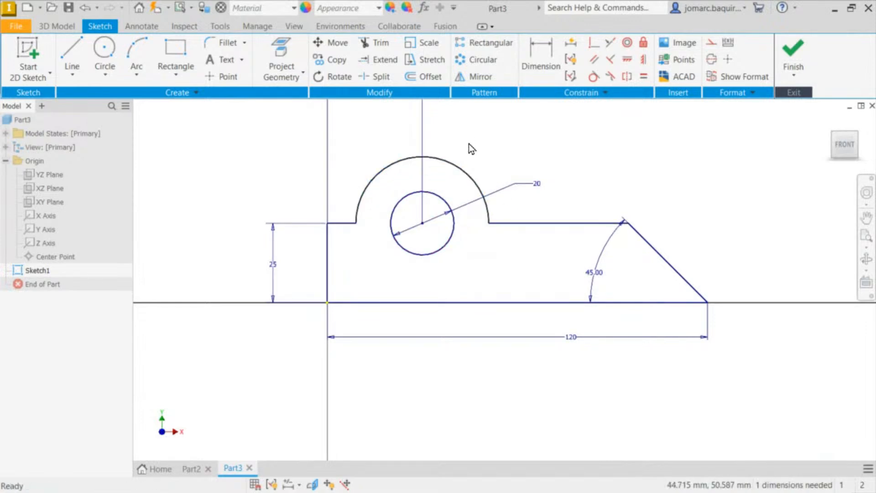
click(479, 186)
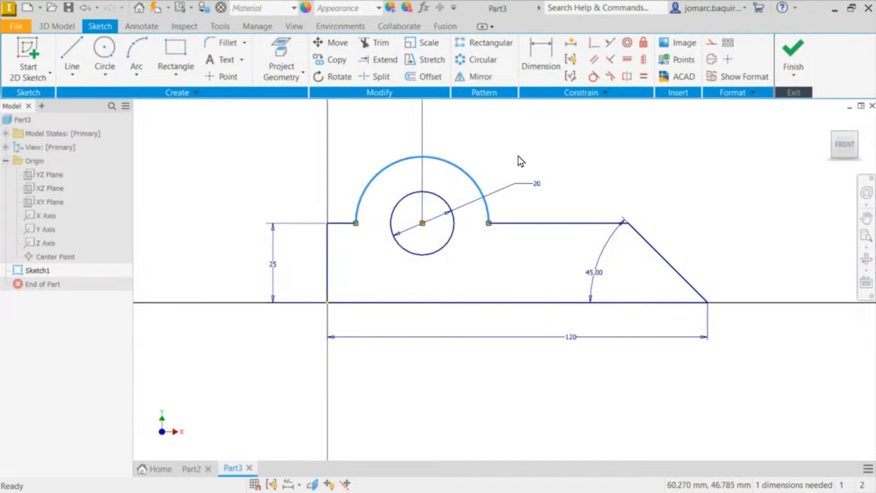
- Dimension the outer arc's radius at 20 mm
key(d)
click(475, 184)
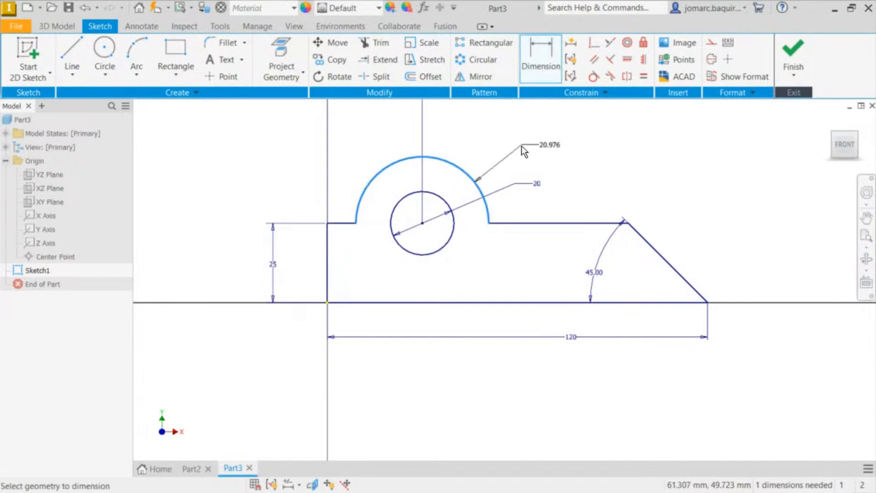
click(509, 142)
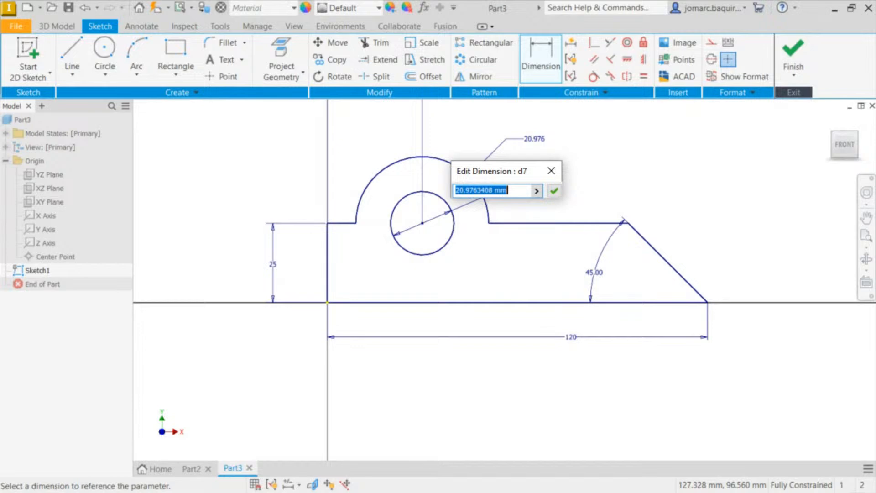
click(510, 189)
key(ctrl+a)
text(20)
key(Return)
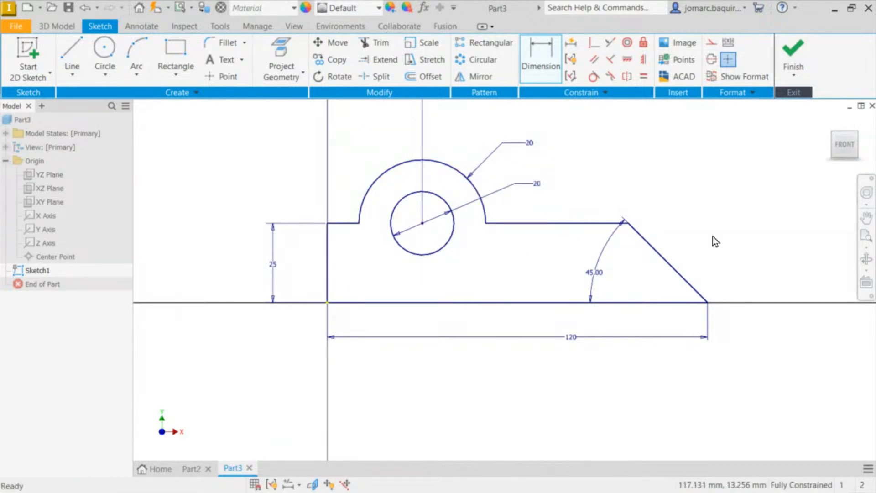
key(Escape)
- Pull on the profile's edges and outer arc to test whether the sketch is fully constrained
middle_drag(718, 168, 658, 173)
middle_drag(534, 138, 570, 125)
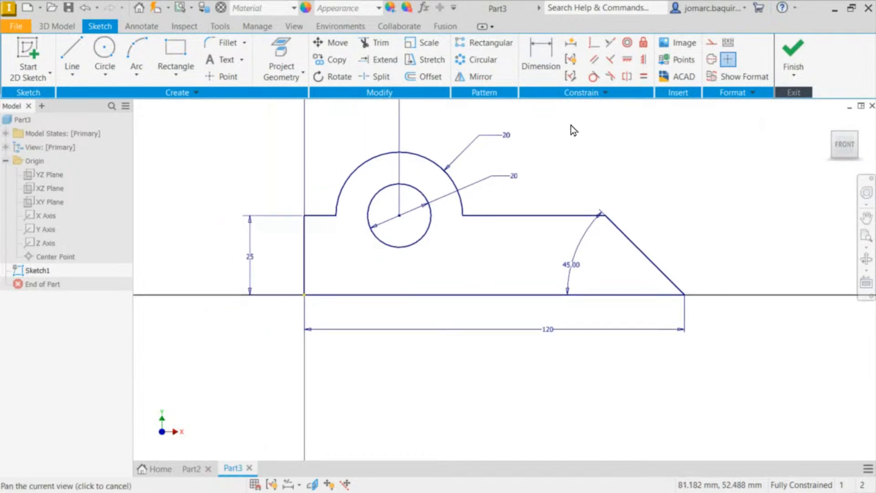
middle_drag(538, 155, 515, 164)
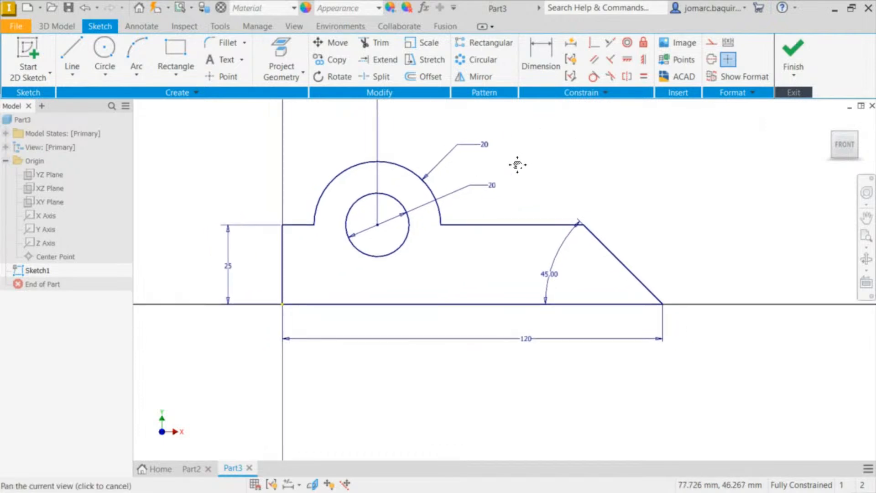
drag(520, 224, 524, 201)
drag(343, 171, 367, 138)
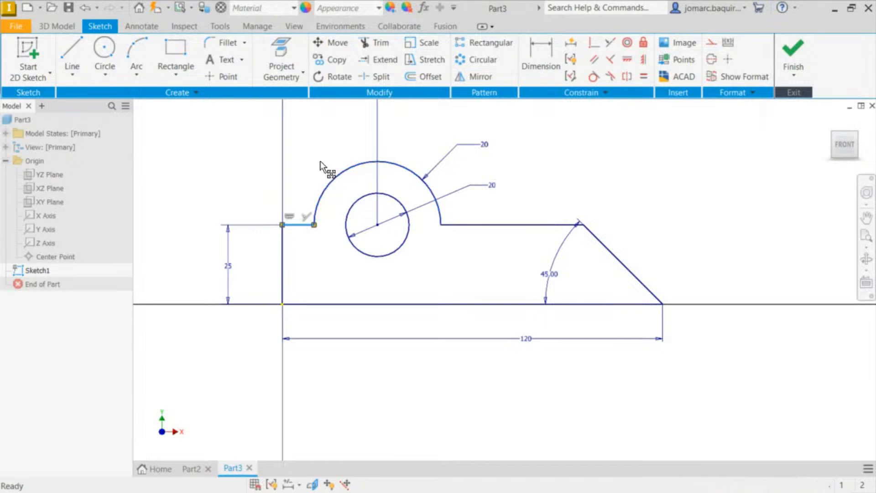
drag(380, 306, 257, 254)
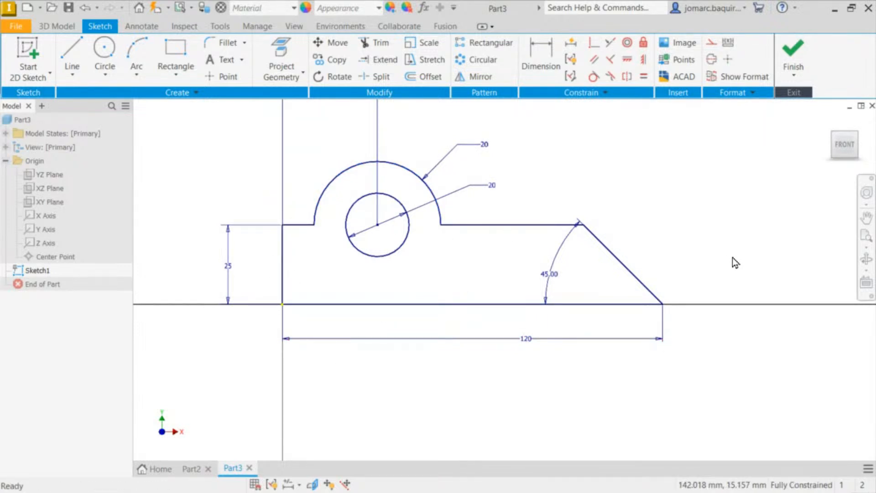
click(733, 257)
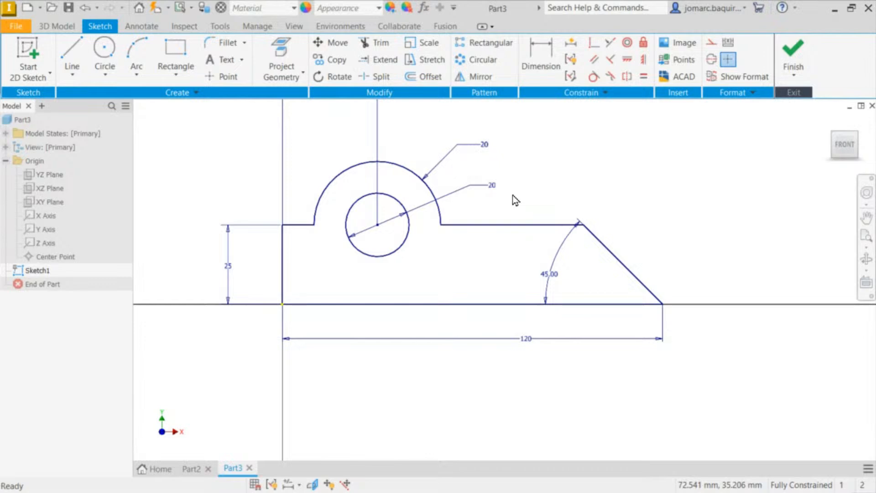
- Finish the sketch and extrude the profile around the hole 10 mm symmetrically about the sketch plane
middle_drag(539, 190, 567, 179)
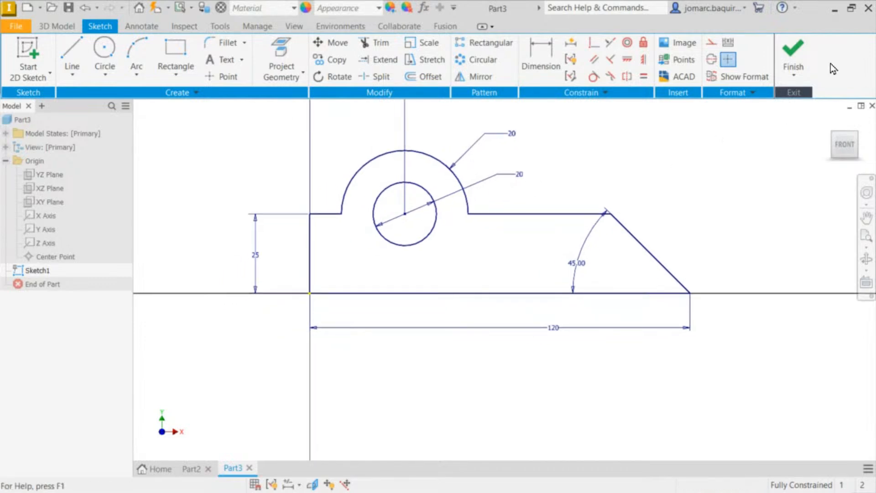
click(792, 56)
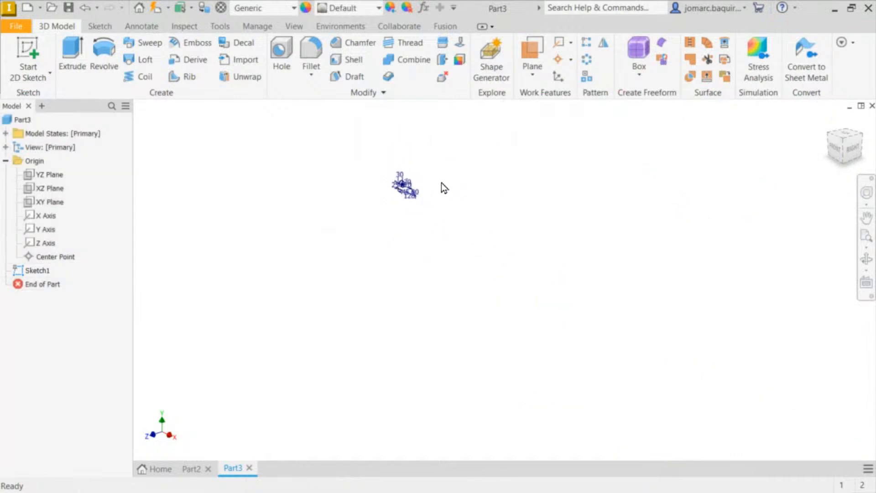
scroll(562, 245, down, 5)
middle_drag(492, 186, 316, 245)
middle_drag(223, 210, 167, 255)
click(71, 49)
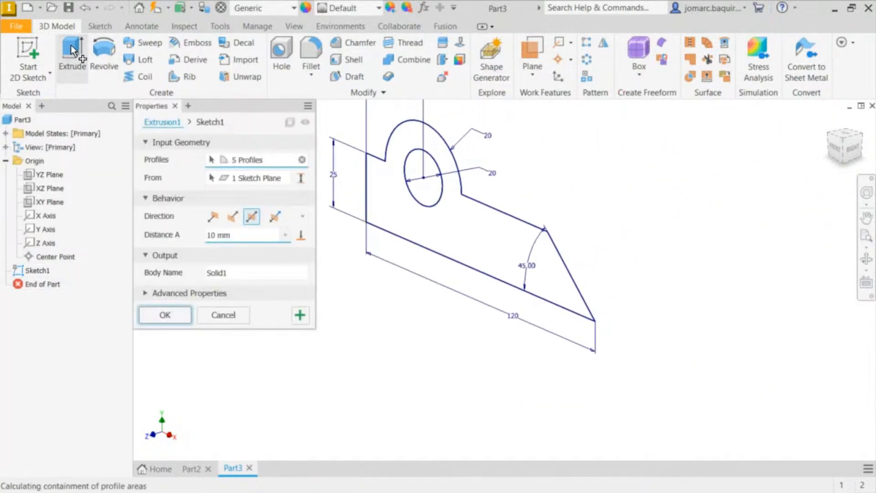
click(485, 220)
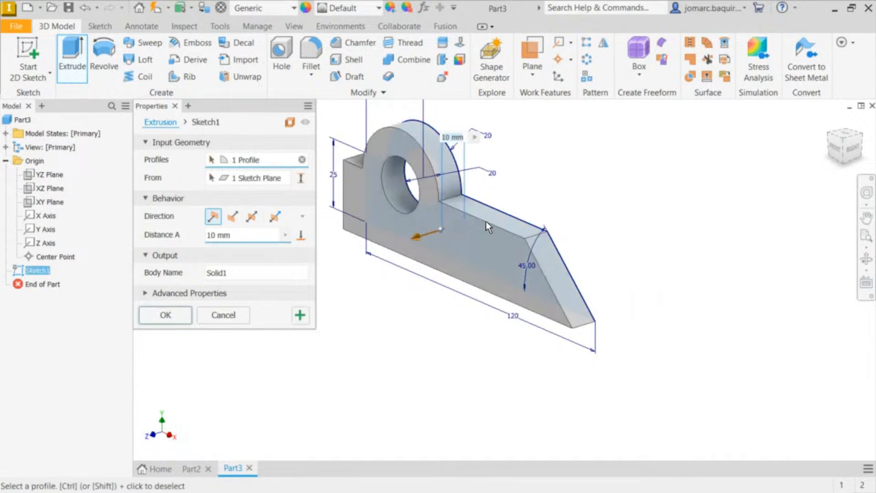
click(252, 217)
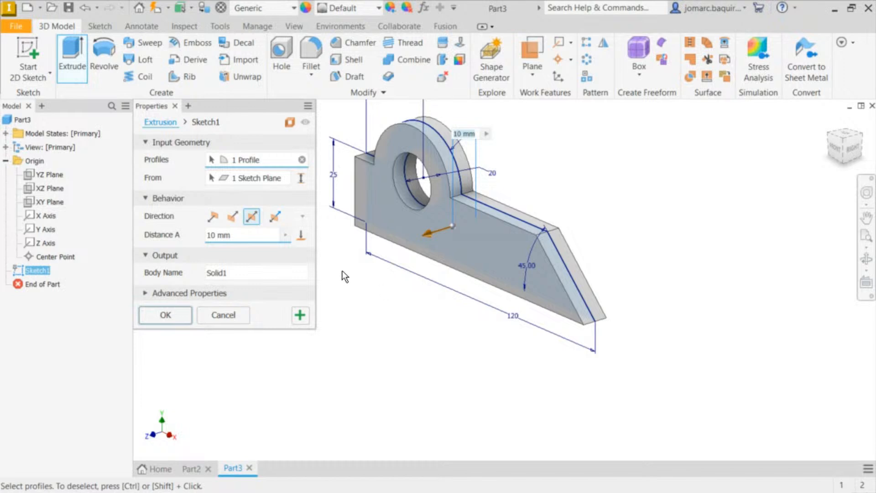
click(166, 322)
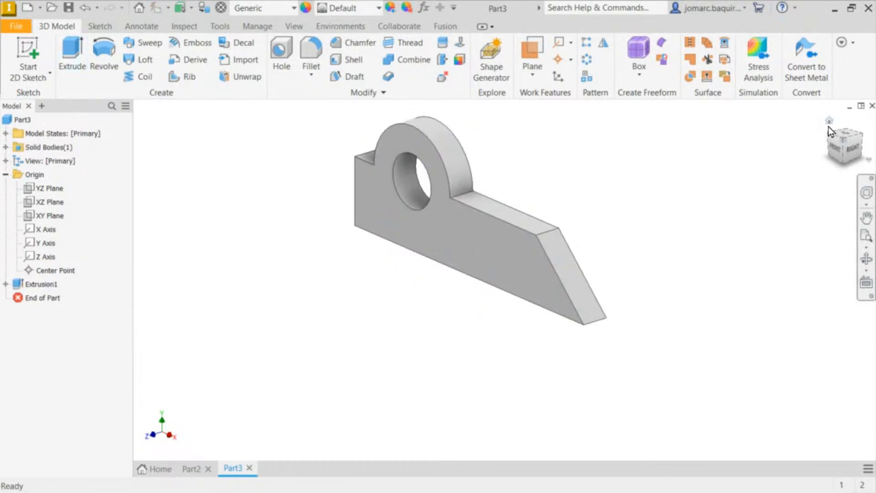
- Inspect the extruded part from another angle and restore its isometric home view
click(829, 120)
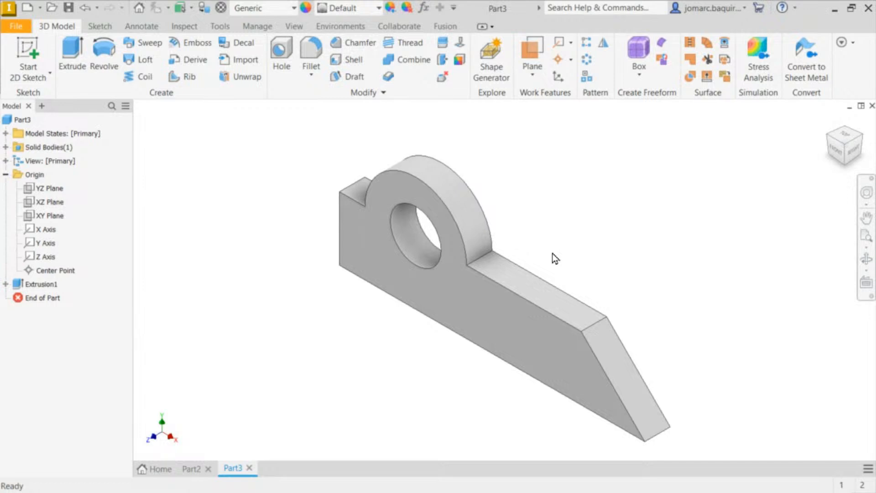
shift+middle_drag(409, 301, 360, 259)
key(F6)
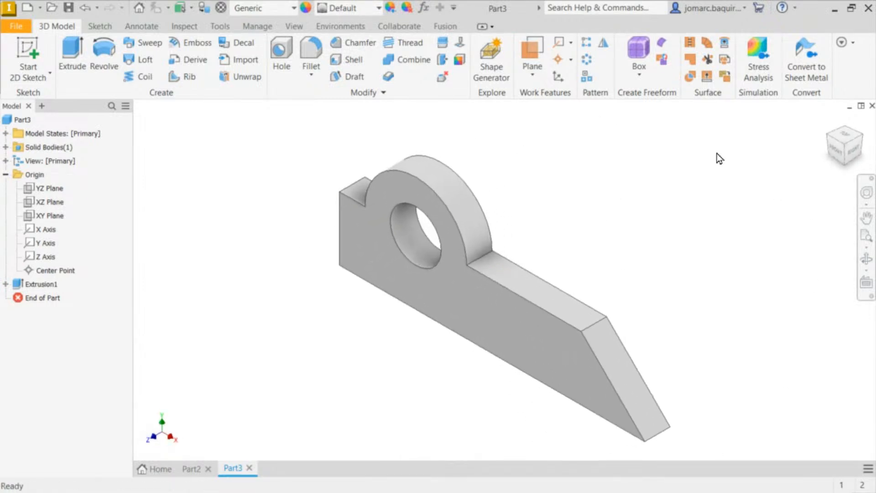
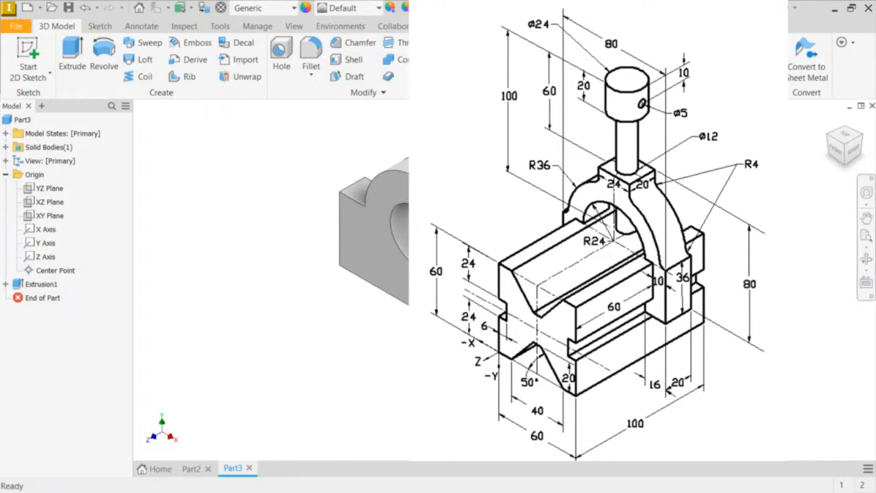
- Create a new part from the metric Standard (mm).ipt template and begin a sketch on the XY plane
key(ctrl+n)
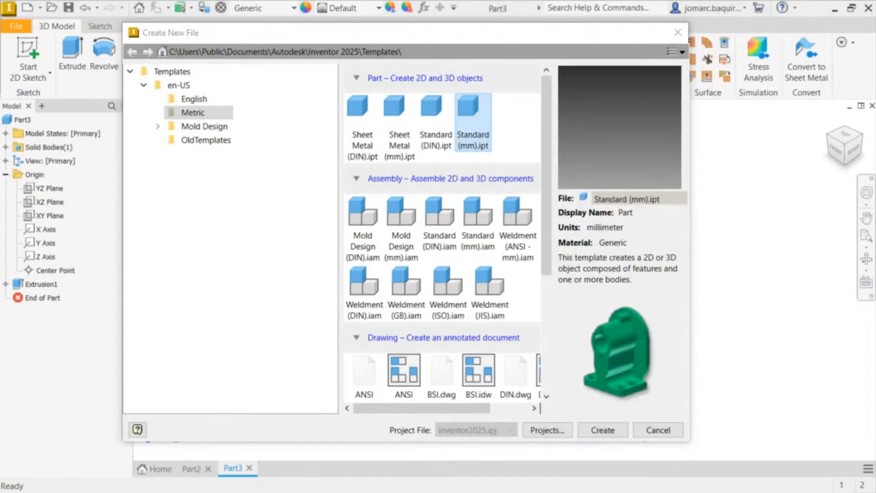
double_click(472, 130)
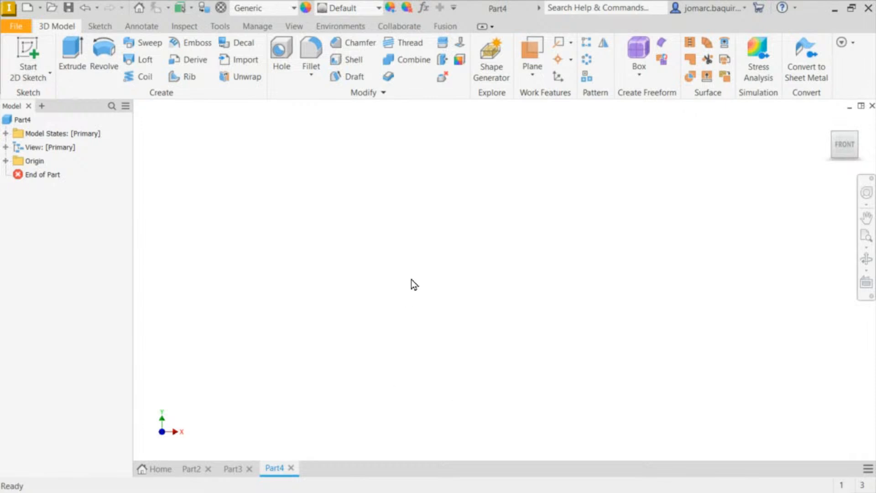
key(s)
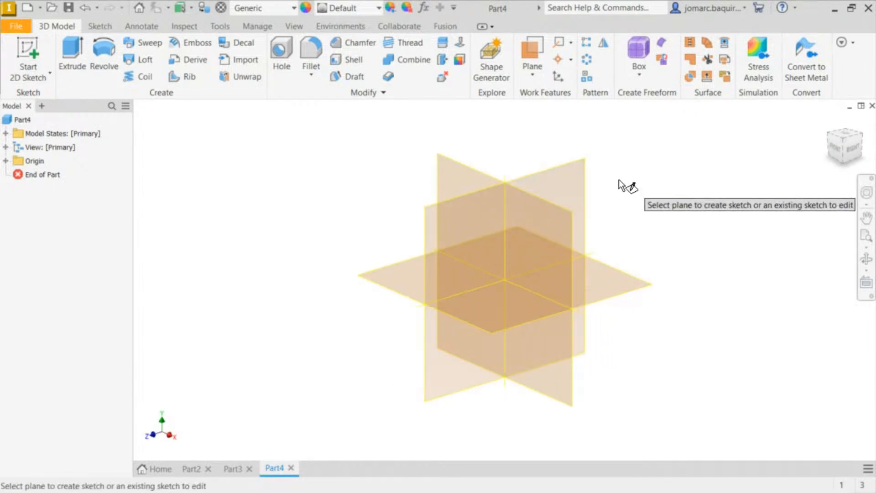
click(555, 210)
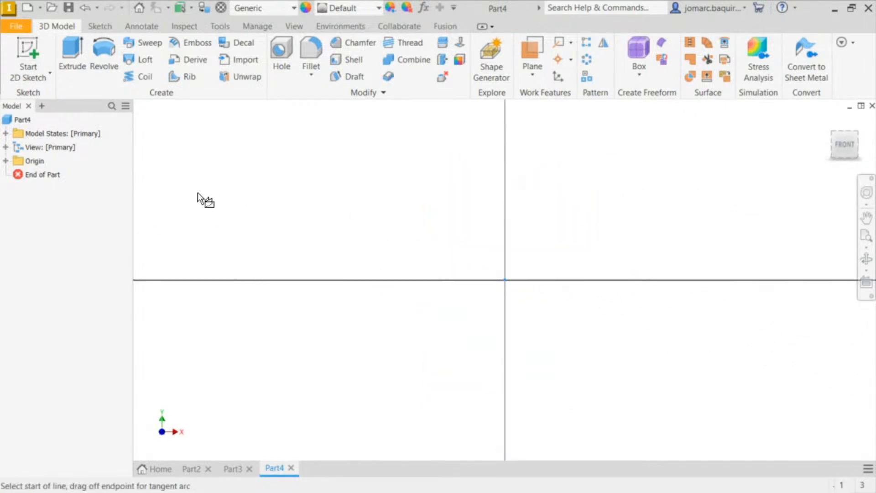
- Draw a roughly square two-point center rectangle centred on the sketch origin
click(176, 76)
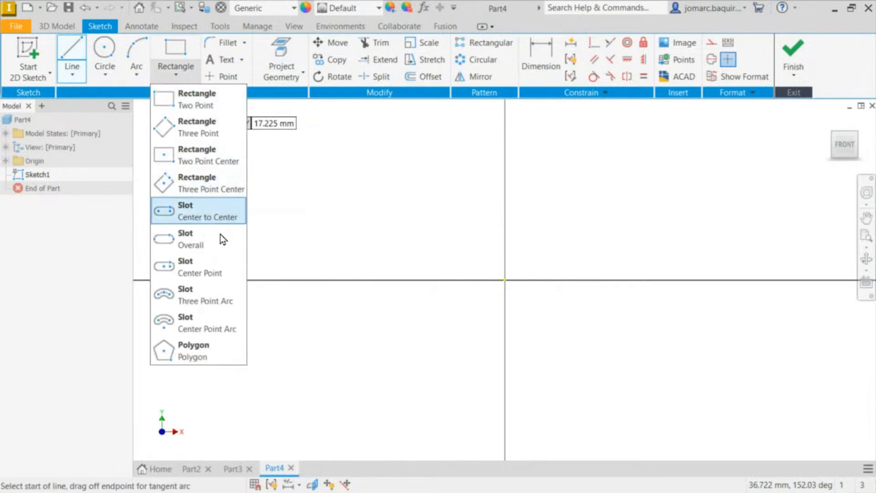
click(219, 155)
click(505, 279)
click(591, 192)
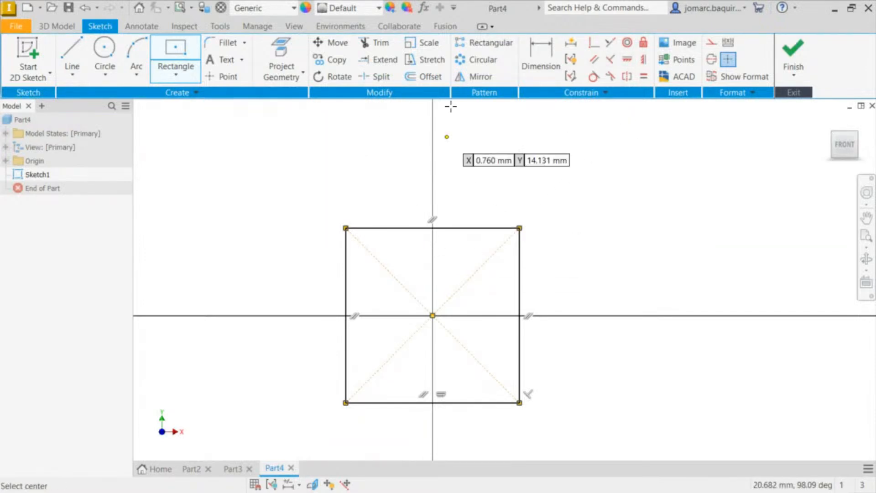
scroll(444, 193, down, 5)
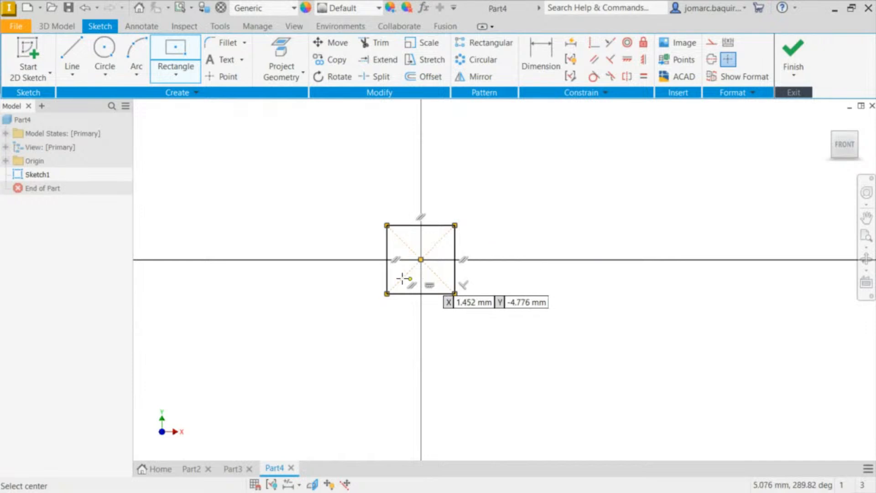
scroll(483, 260, up, 5)
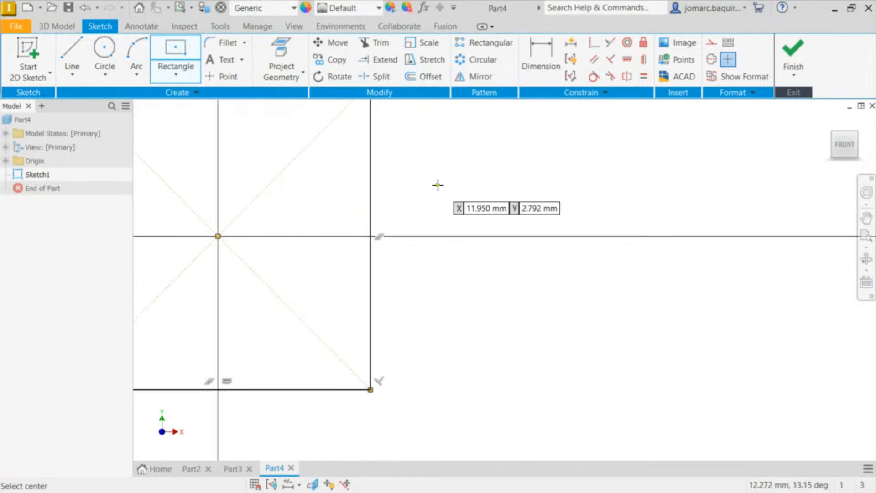
click(600, 177)
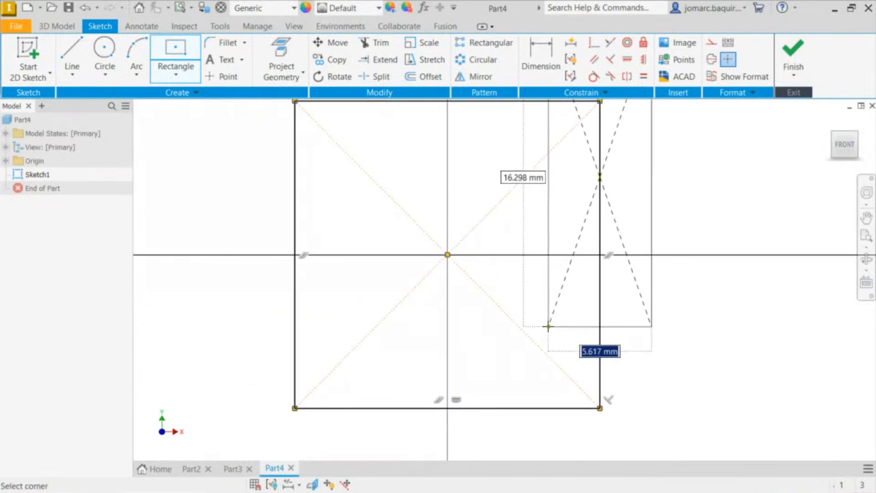
key(Escape)
- Draw a narrow upright three-point rectangle inward from the square's right edge, straddling the horizontal axis
click(176, 73)
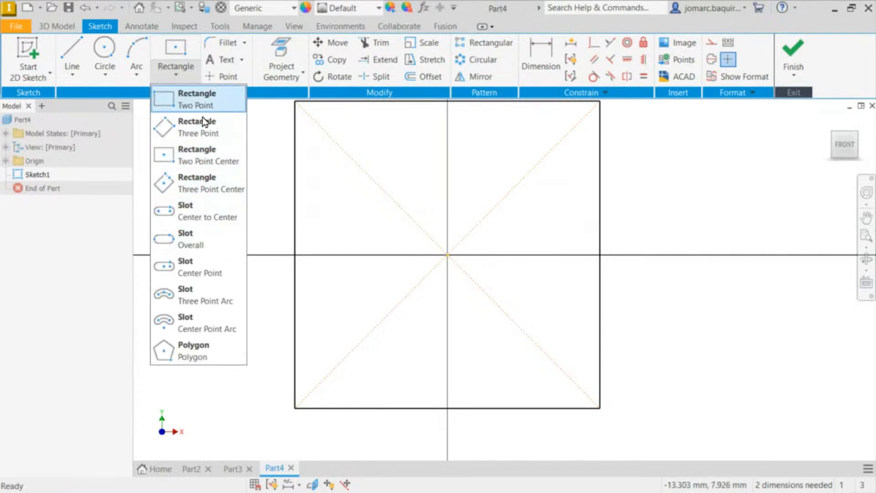
click(200, 129)
click(600, 198)
key(Escape)
click(182, 68)
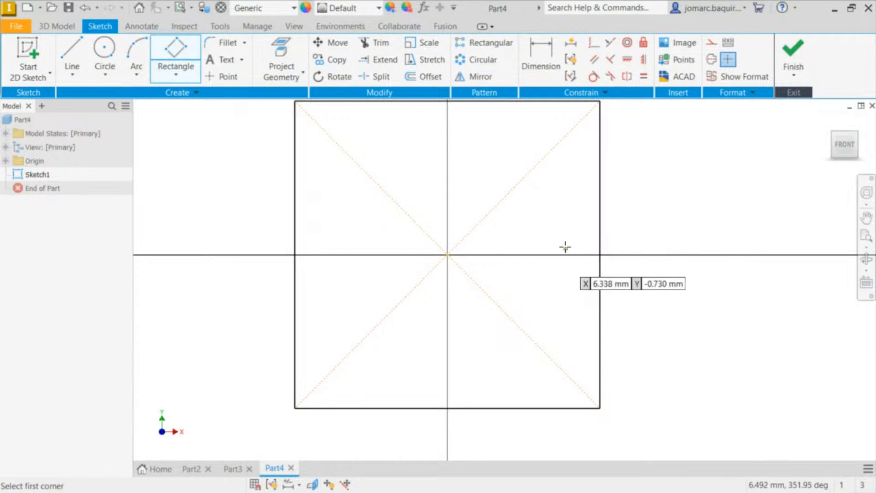
click(598, 313)
key(Escape)
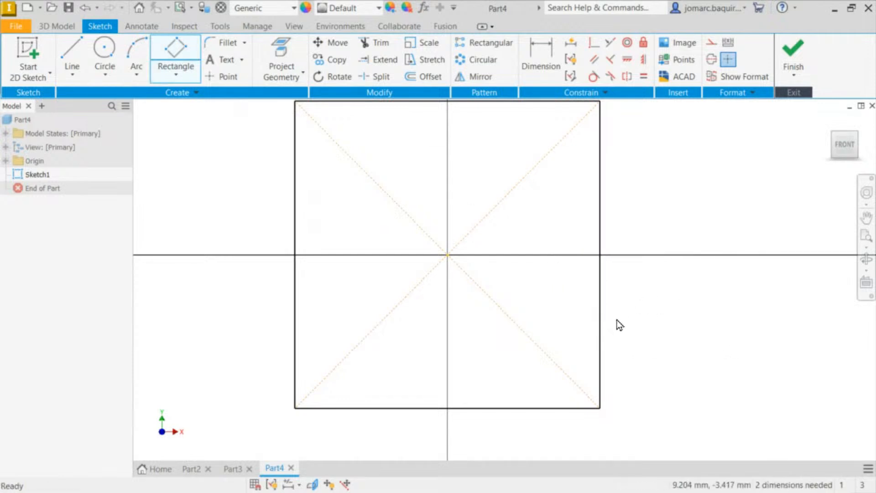
click(188, 45)
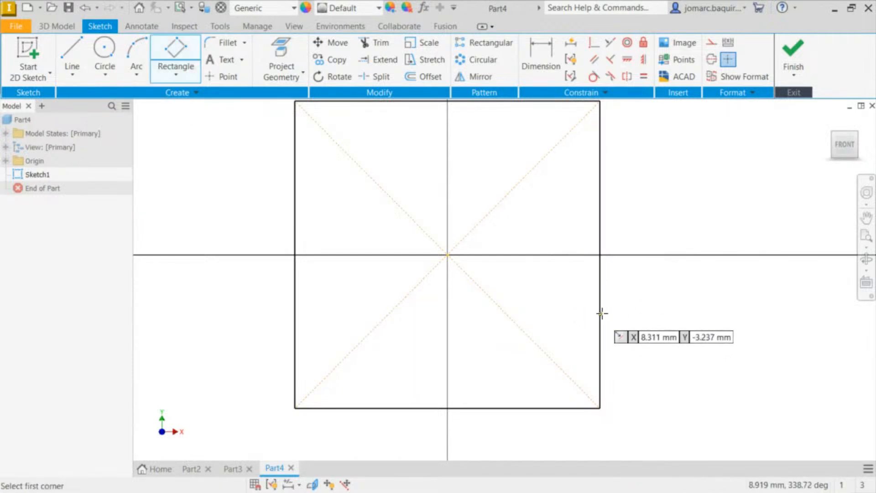
click(600, 306)
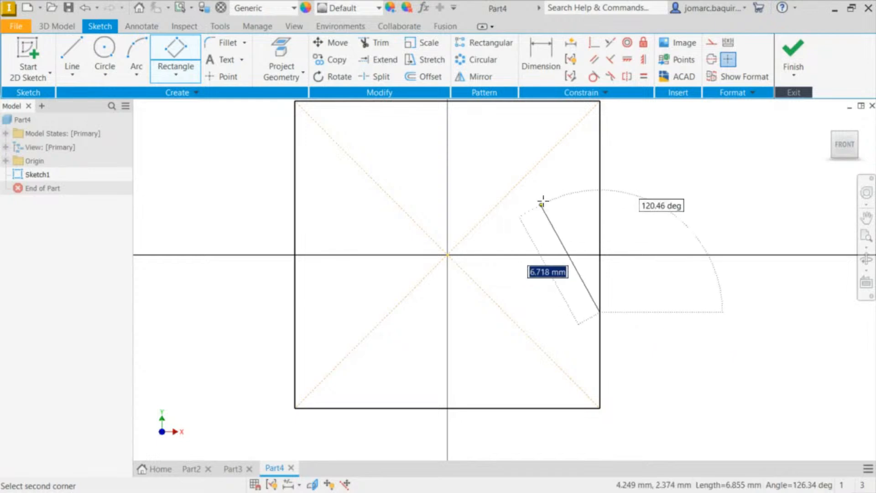
click(601, 167)
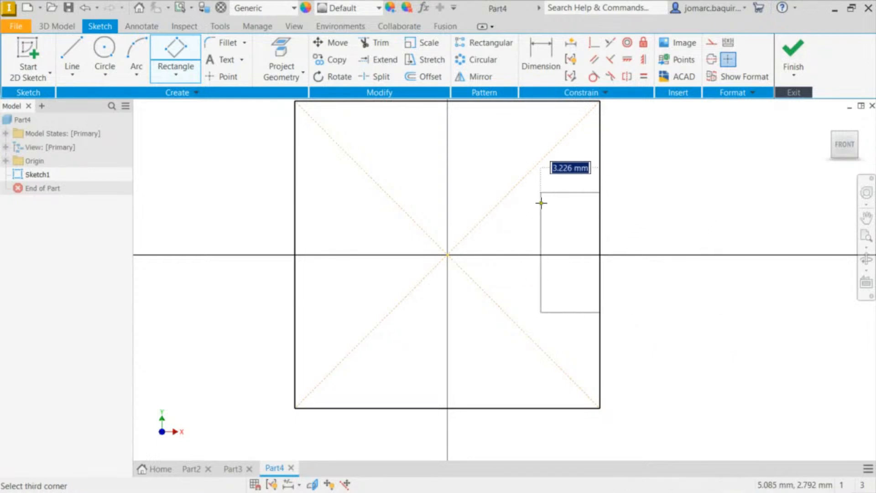
click(553, 217)
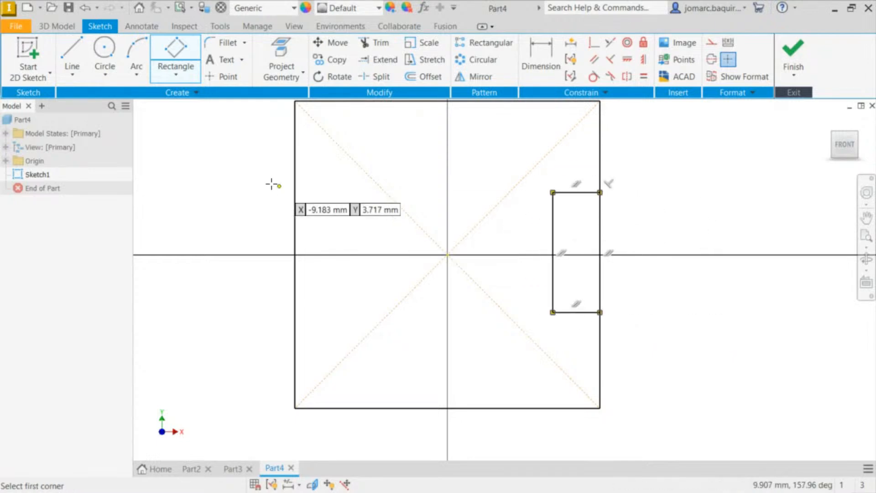
- Draw a second narrow three-point rectangle inward from the square's left edge, also straddling the horizontal axis
click(294, 188)
click(295, 312)
click(328, 303)
key(Escape)
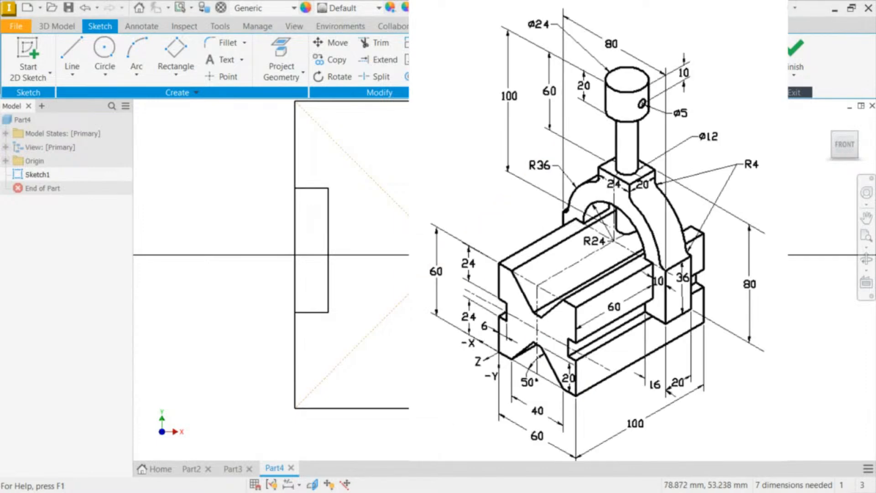
- Draw a three-line trapezoidal groove descending from the square's upper edge, with a horizontal floor spanning the vertical axis
middle_drag(240, 146, 232, 240)
key(l)
click(361, 197)
click(402, 268)
click(501, 268)
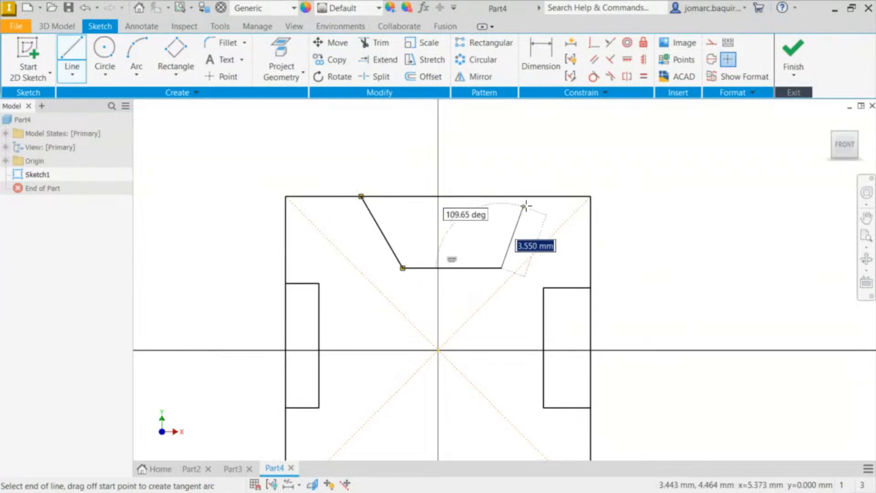
double_click(544, 197)
key(Escape)
- Draw a wide three-point rectangle above the block and a narrow upright one hanging from its underside, forming a T-shaped screw outline
scroll(413, 162, down, 2)
scroll(436, 160, up, 6)
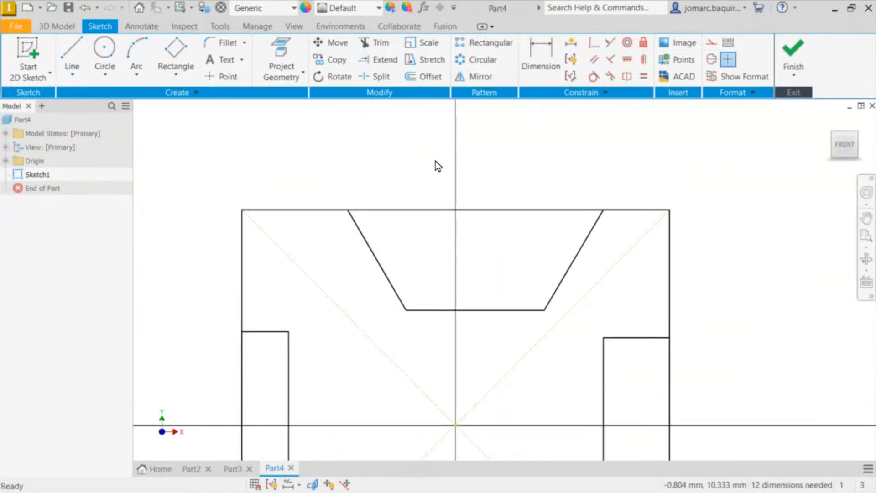
middle_drag(491, 139, 449, 239)
middle_drag(488, 170, 434, 250)
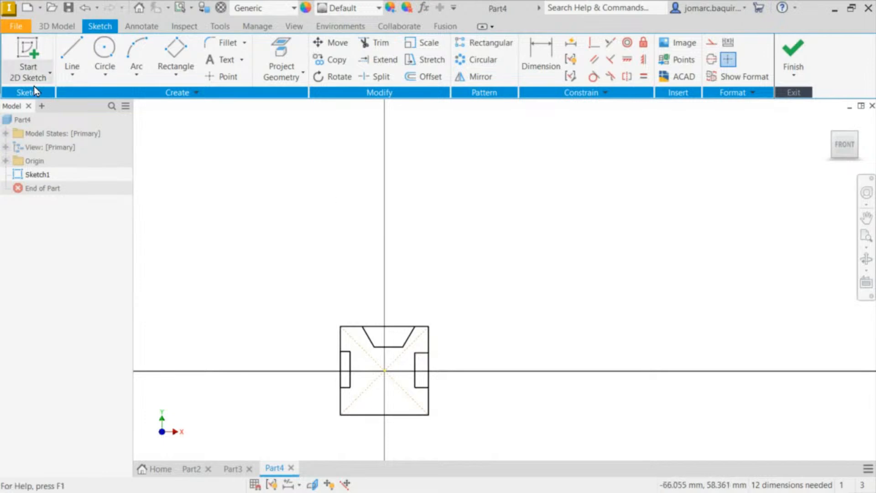
click(178, 62)
click(363, 200)
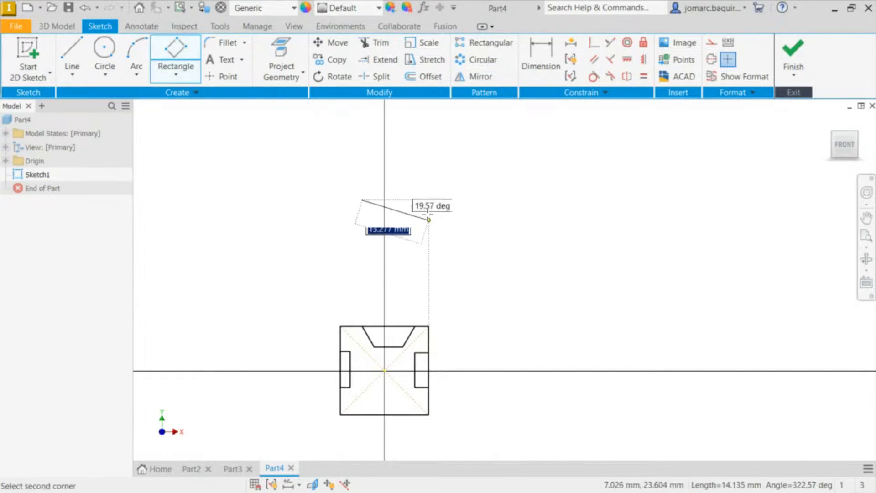
click(429, 199)
click(420, 223)
click(388, 223)
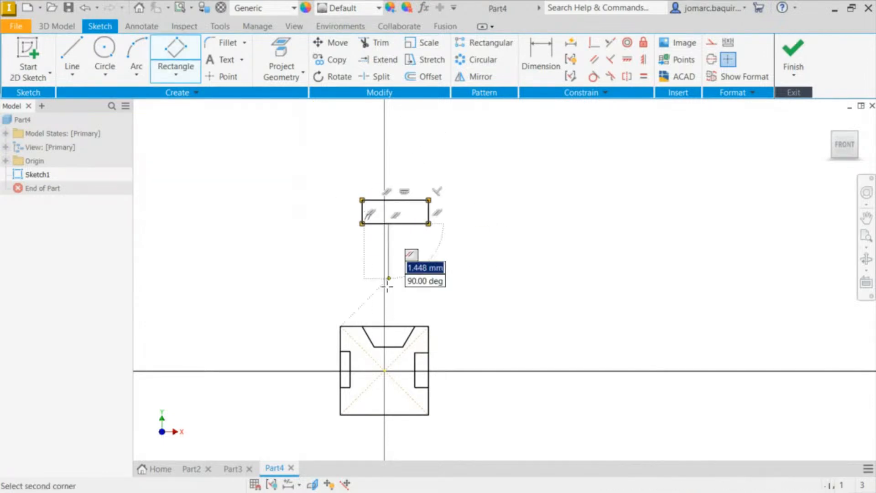
click(388, 310)
click(403, 308)
- Move both rectangles of the T-shaped screw outline upward together and roughly centre them on the vertical axis
drag(329, 154, 421, 307)
mouse_move(413, 226)
mouse_down()
mouse_move(394, 202)
mouse_move(412, 237)
mouse_up()
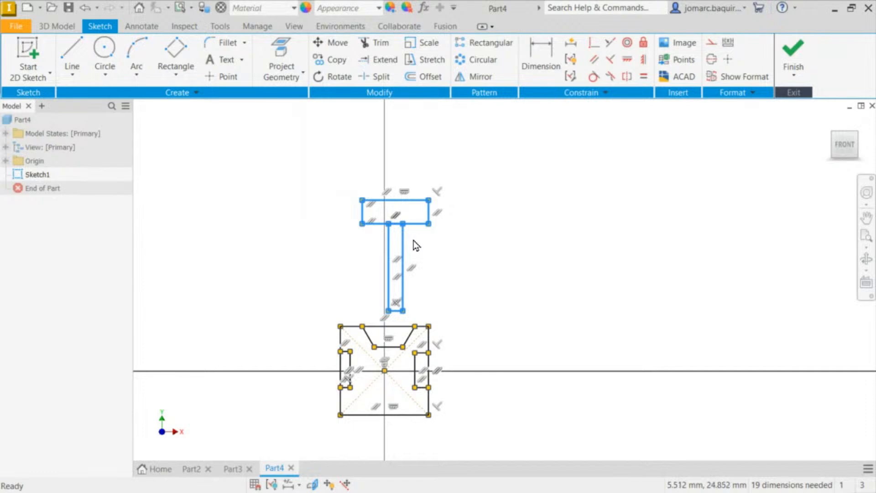
click(413, 239)
drag(337, 168, 457, 312)
mouse_move(413, 221)
mouse_down()
mouse_move(390, 204)
mouse_move(421, 206)
mouse_move(410, 190)
mouse_up()
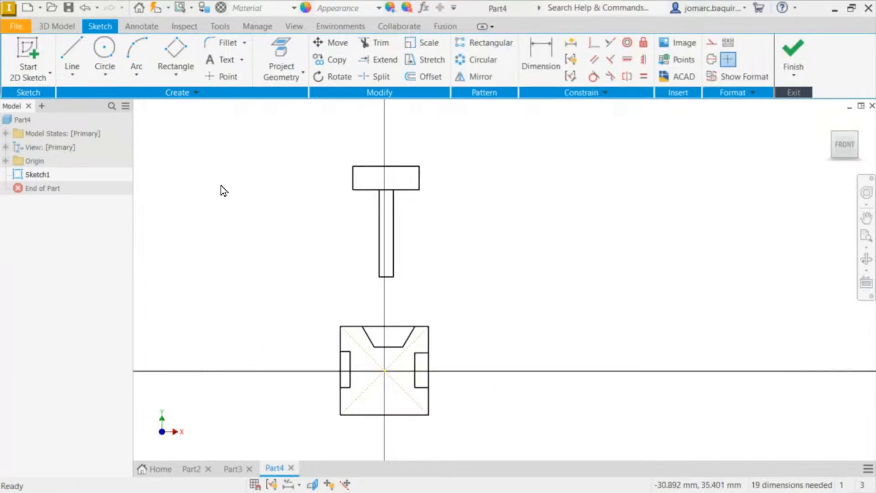
- Draw a three-point arc bulging upward between the screw stem and the block, slightly wider than the block
click(136, 51)
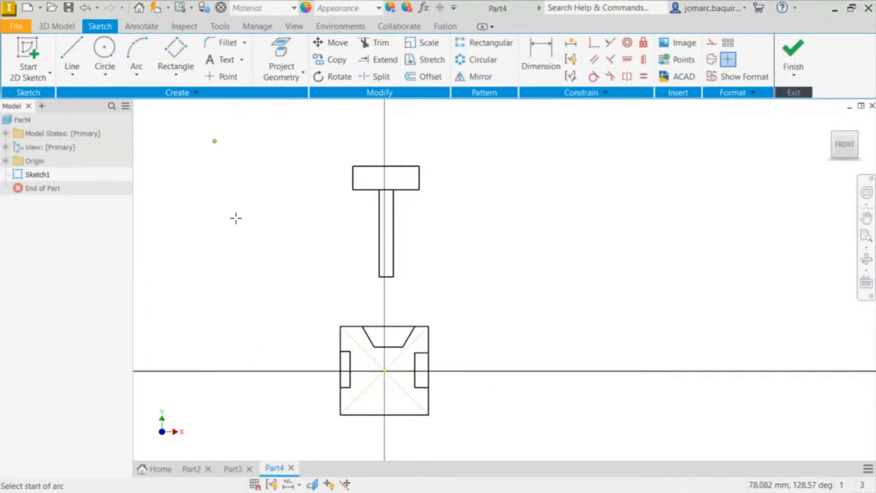
click(343, 314)
click(436, 317)
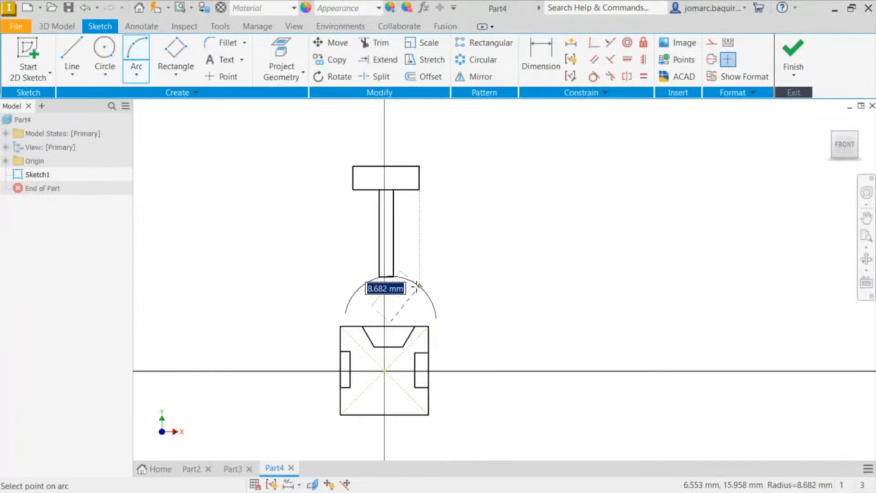
click(416, 287)
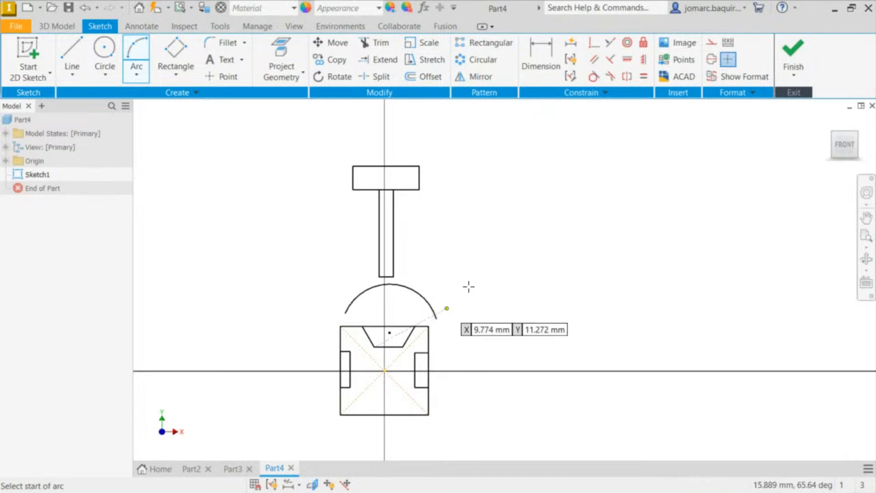
middle_drag(586, 197, 642, 175)
key(Escape)
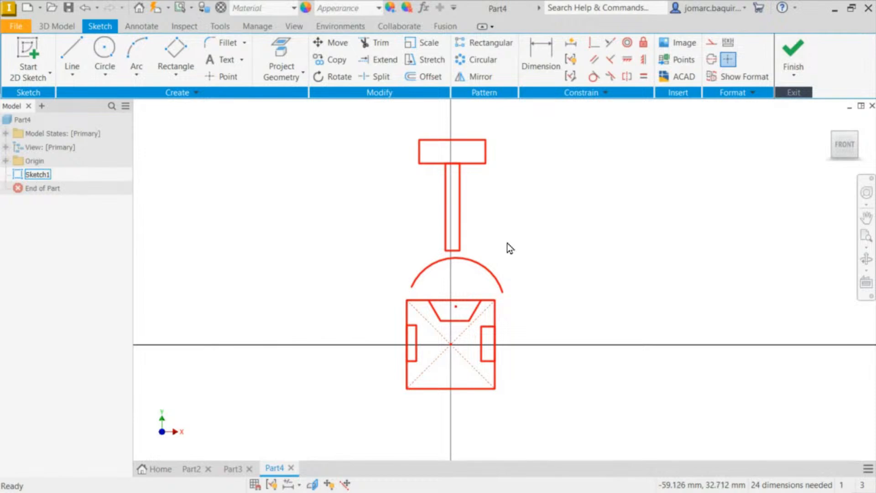
drag(388, 106, 515, 258)
click(514, 258)
click(493, 271)
drag(366, 281, 526, 416)
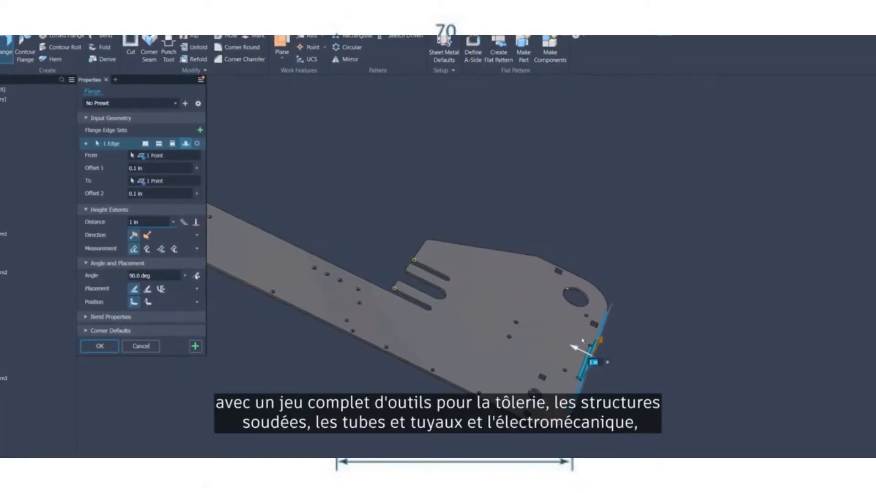
drag(600, 340, 586, 353)
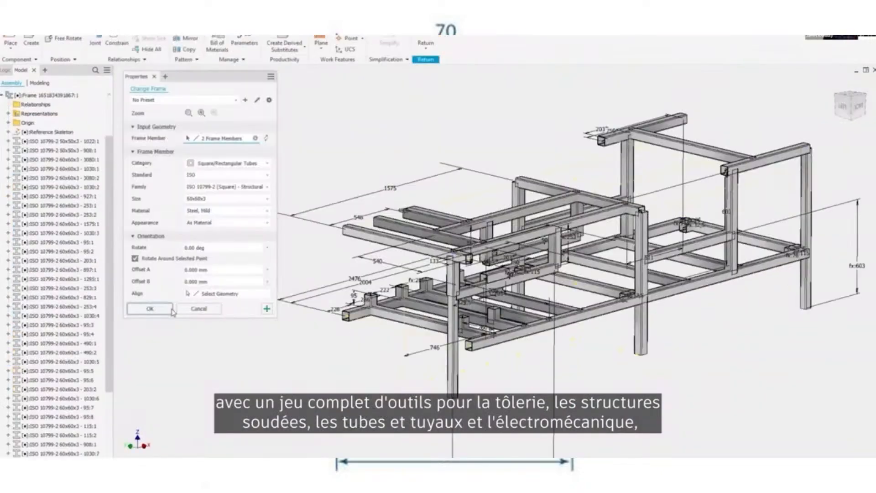
click(150, 308)
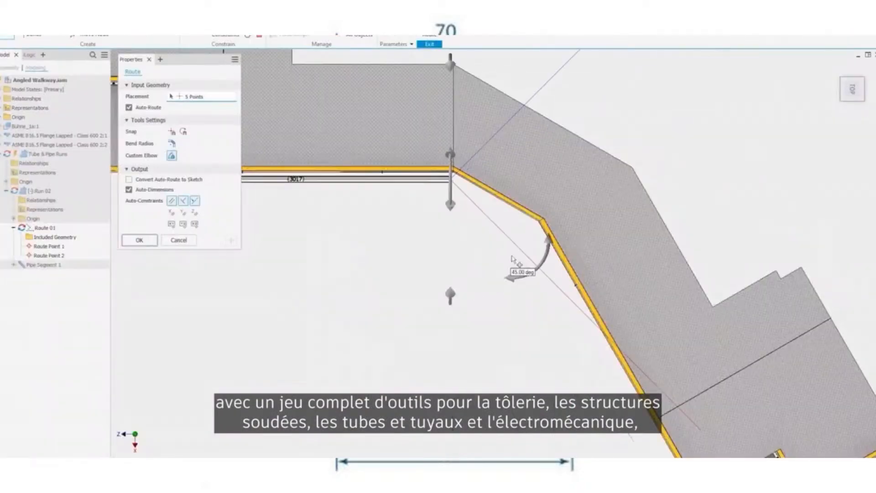
drag(512, 276, 566, 284)
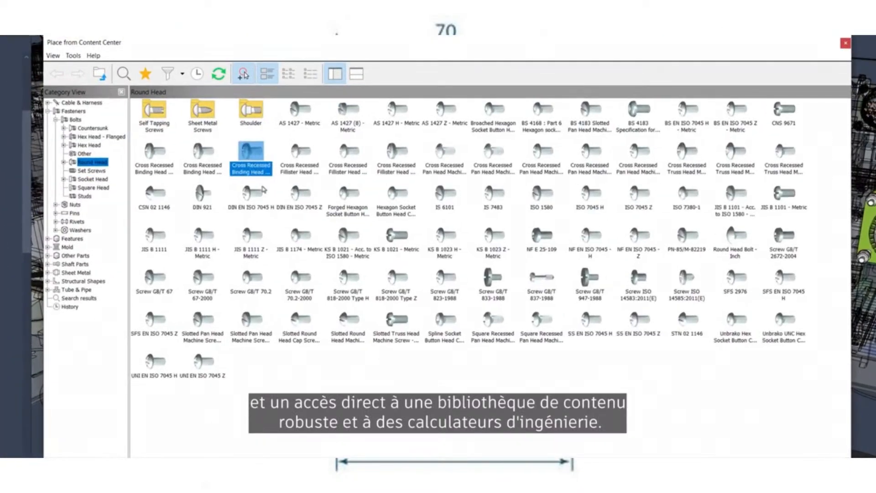
click(255, 198)
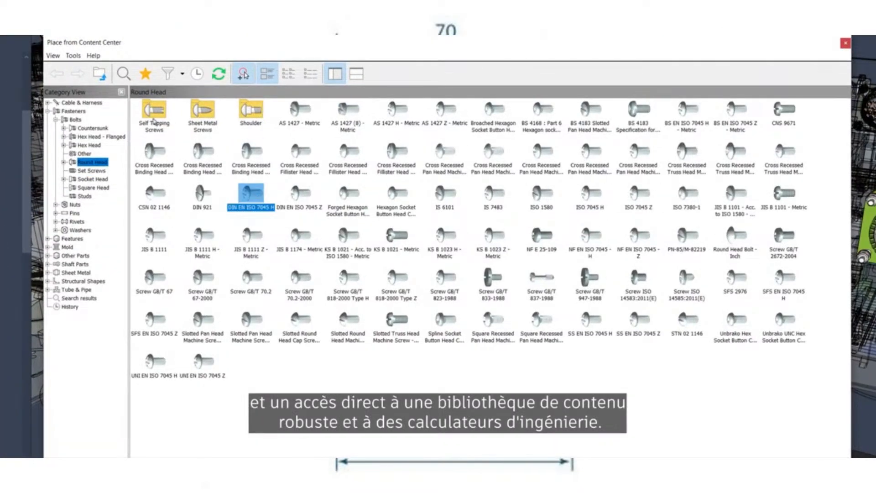